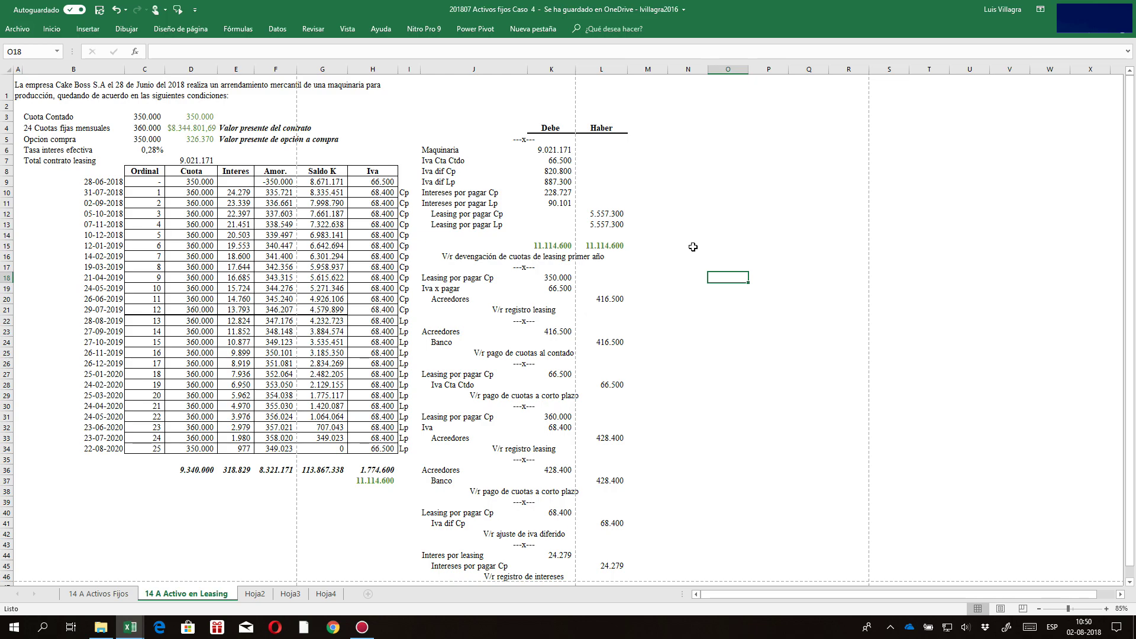
- Review the lease conditions: the cash instalment, the 24 fixed monthly instalments and the purchase option, with their amounts
left_click_drag(1129, 132, 604, 136)
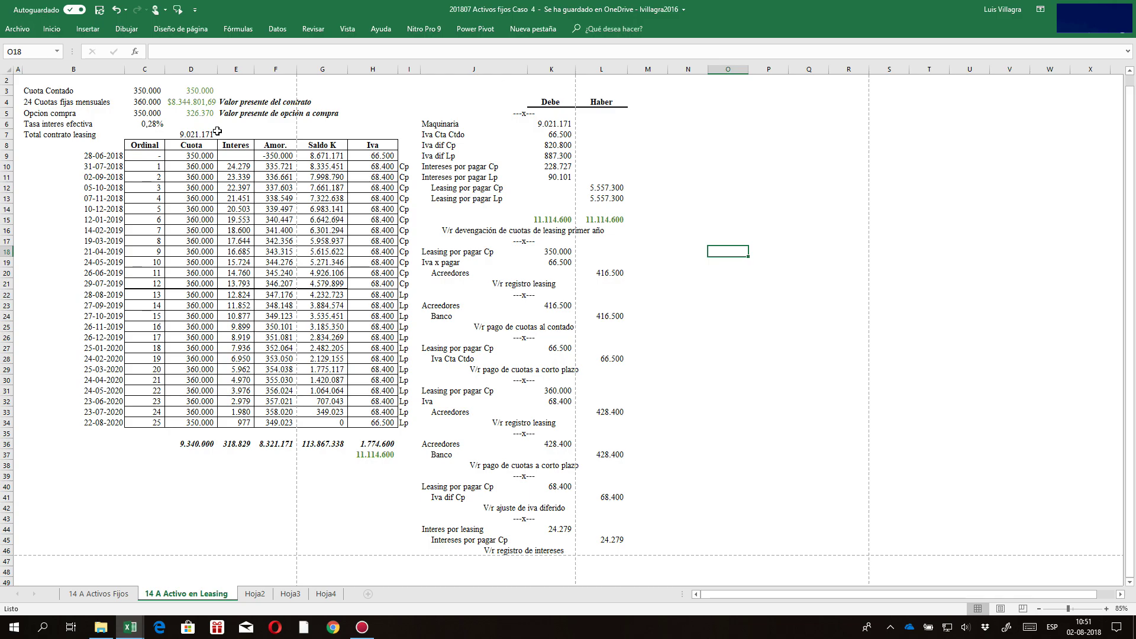
scroll(217, 131, "up", 1)
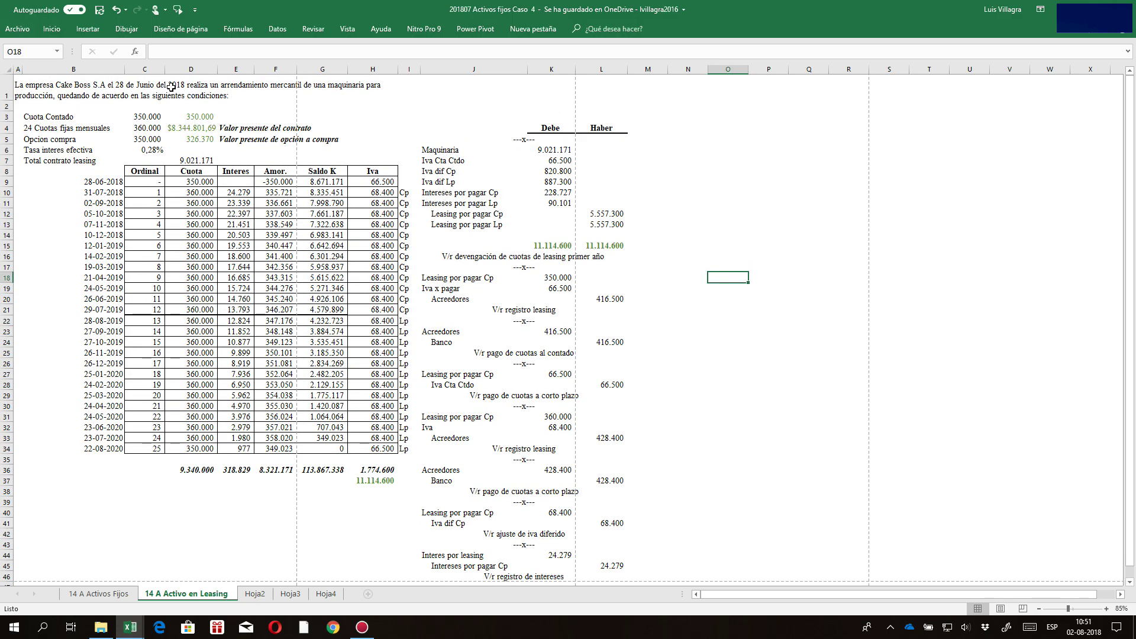
left_click_drag(74, 117, 145, 128)
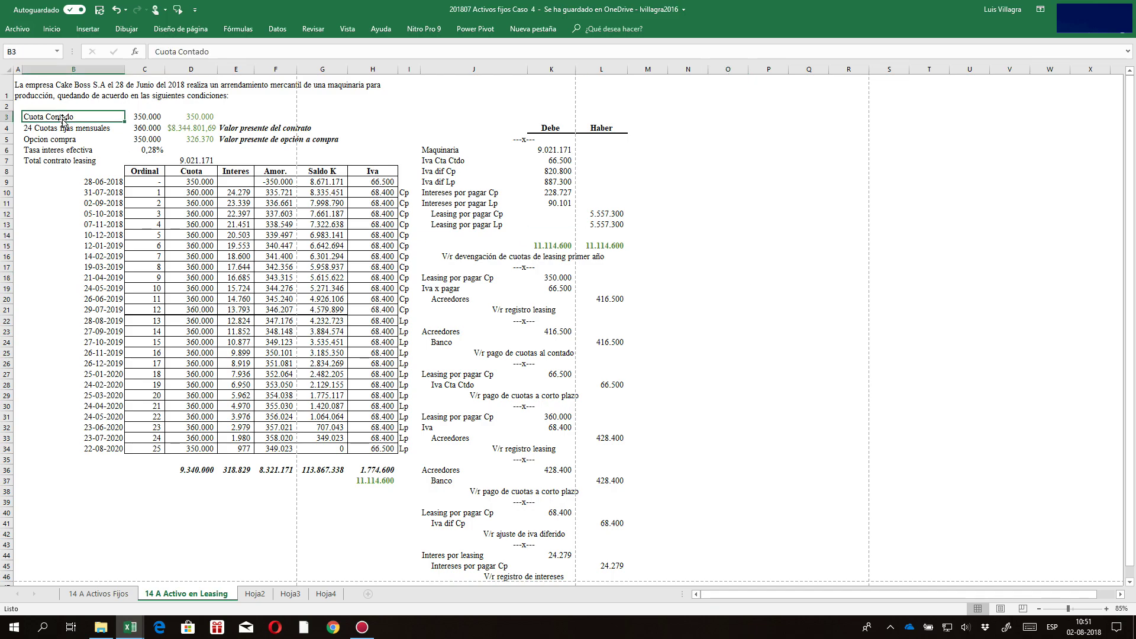
left_click(141, 118)
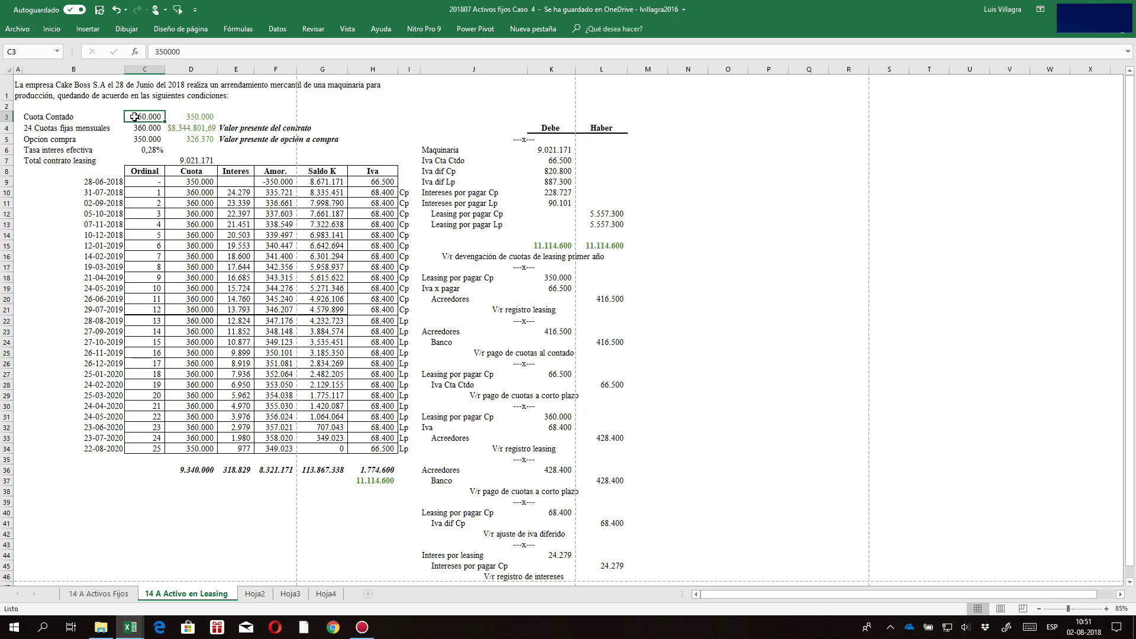
left_click(57, 128)
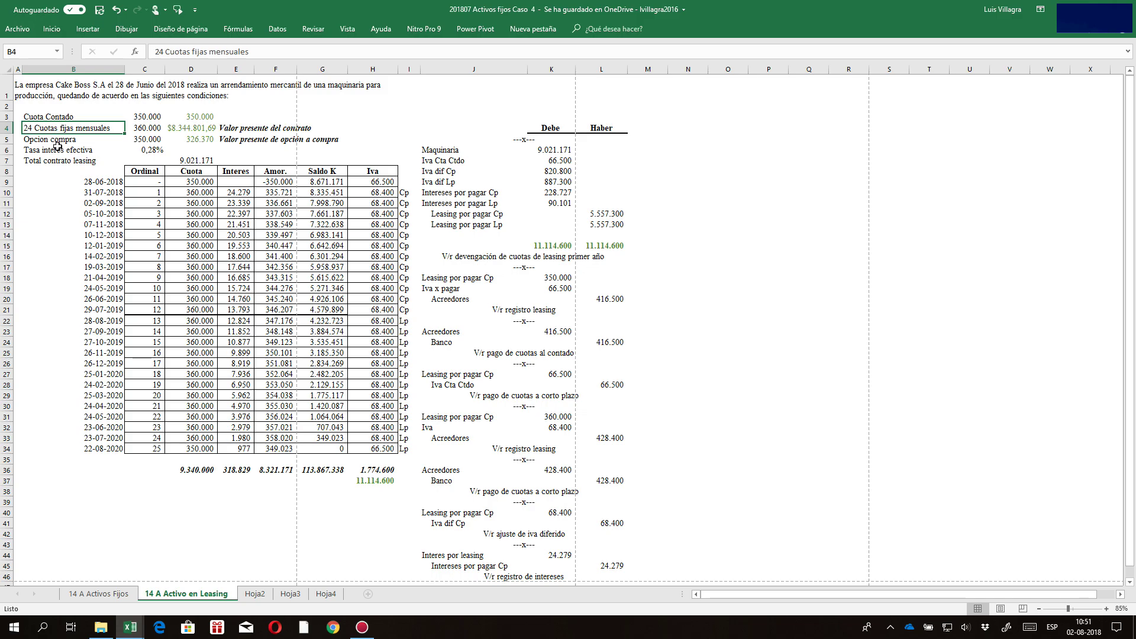
left_click(145, 126)
left_click(50, 142)
left_click(153, 140)
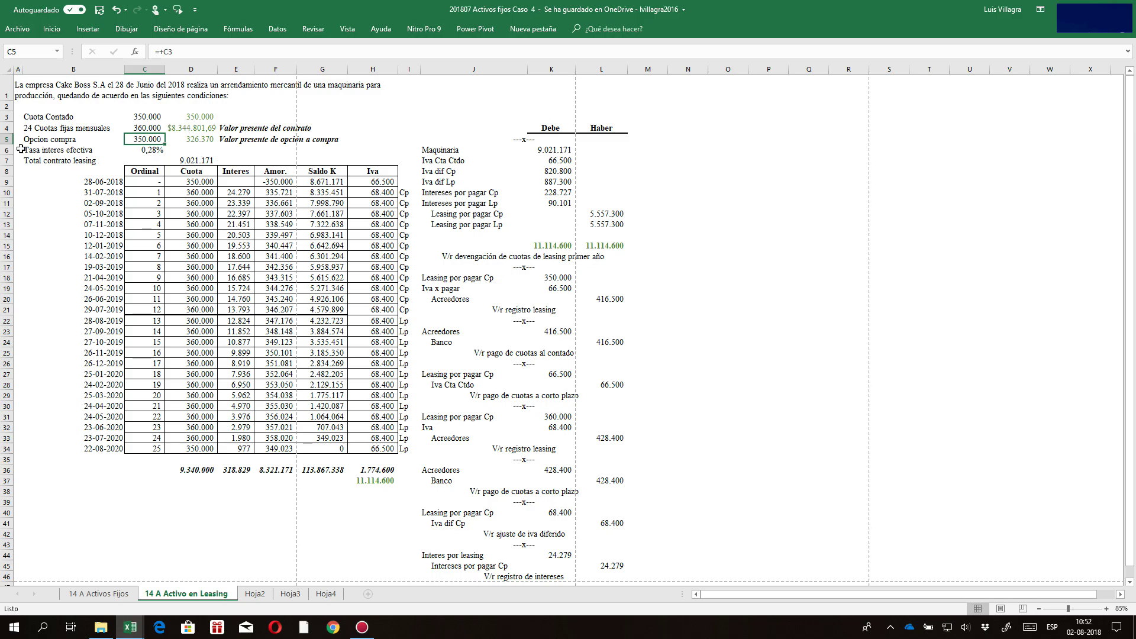
- Compare the purchase option and cash instalment amounts with their present values in column D
left_click(38, 139)
left_click(154, 143)
left_click(239, 142)
left_click(69, 138)
left_click(221, 141)
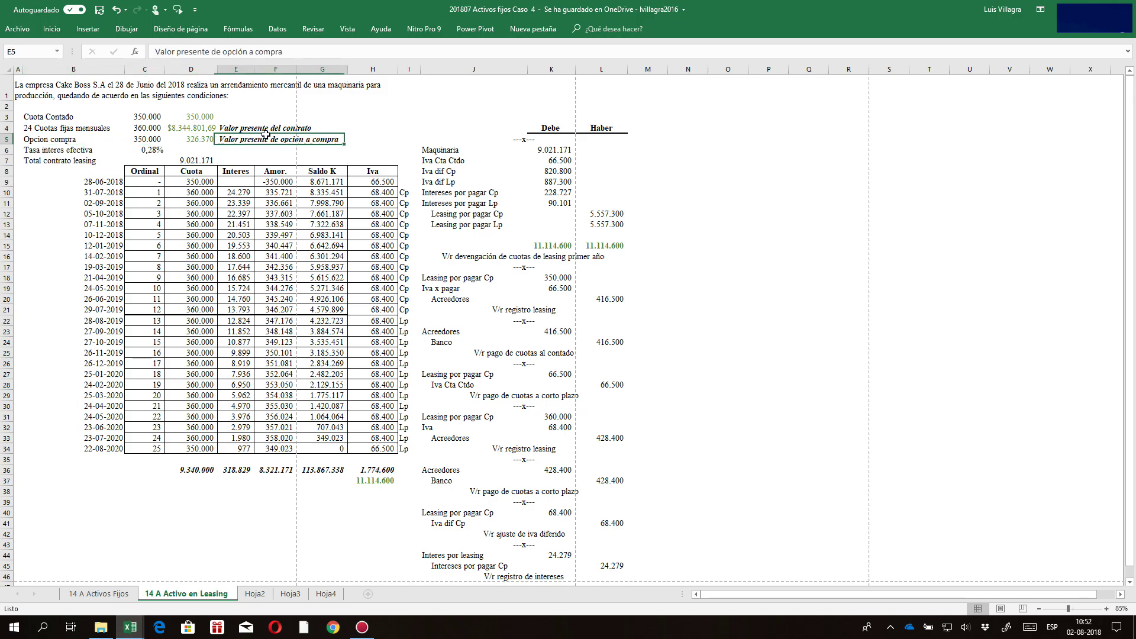
left_click(152, 139)
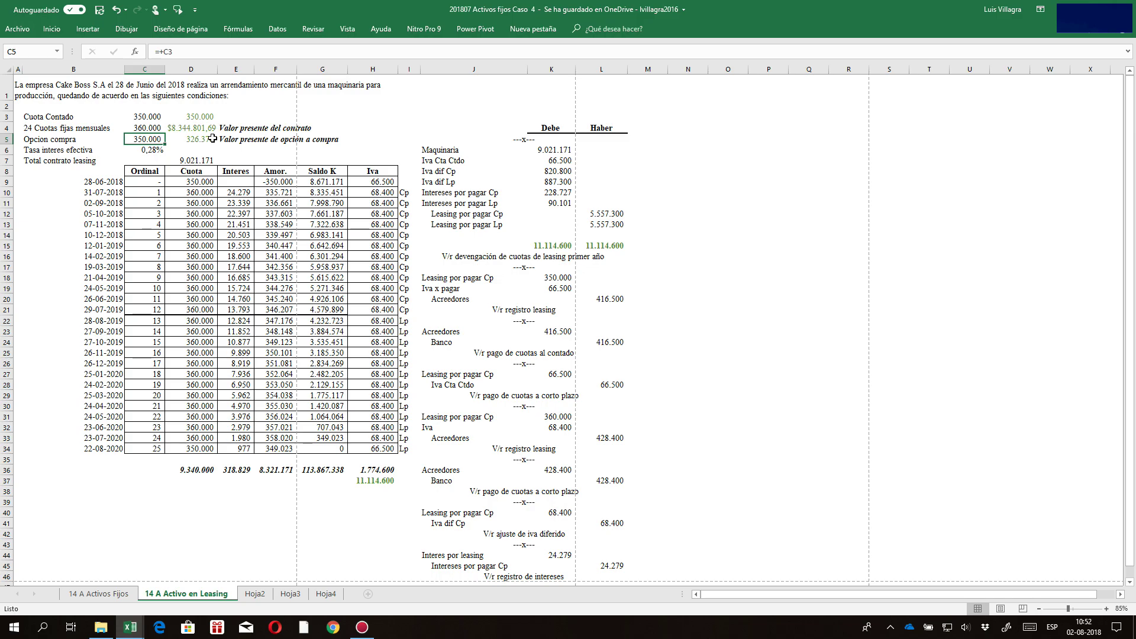
left_click(197, 117)
left_click(143, 118)
left_click(189, 118)
left_click(157, 138)
- Examine the VNA formula for the present value of the 24 monthly instalments and the Cuota range it discounts
left_click(186, 128)
left_click(153, 128)
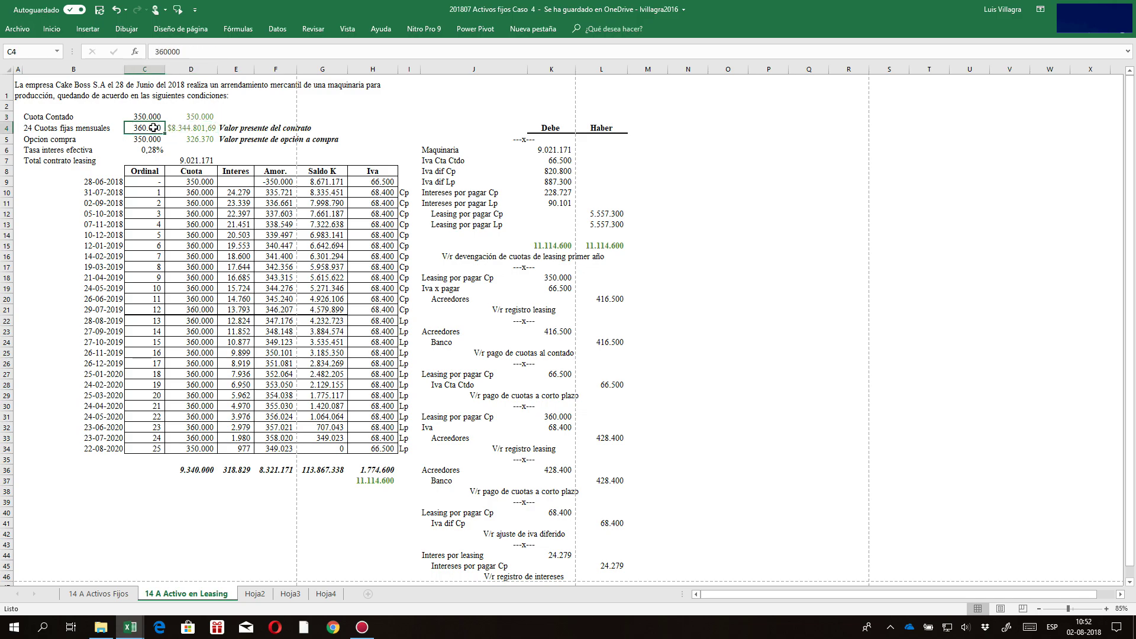
left_click(52, 125)
left_click(142, 131)
left_click(197, 133)
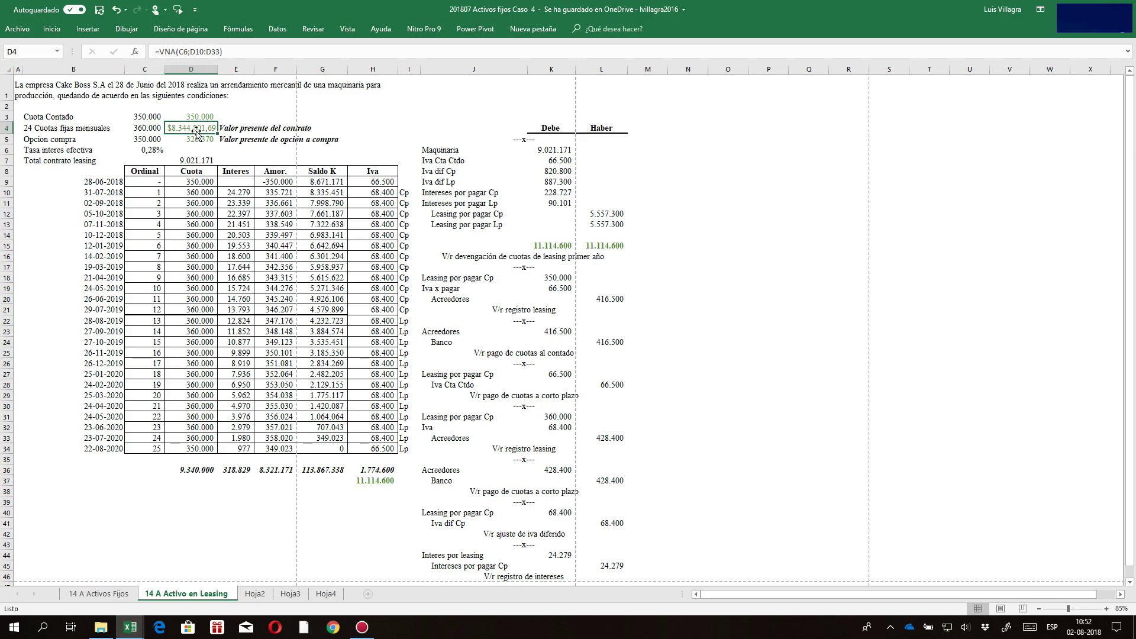
left_click(188, 52)
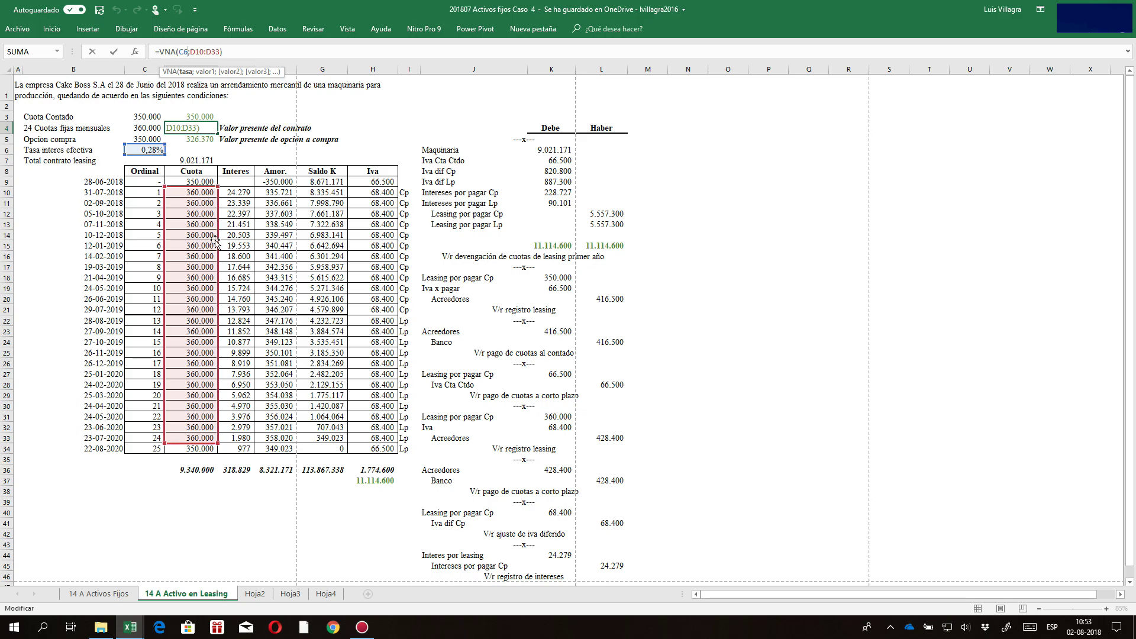
key("Return")
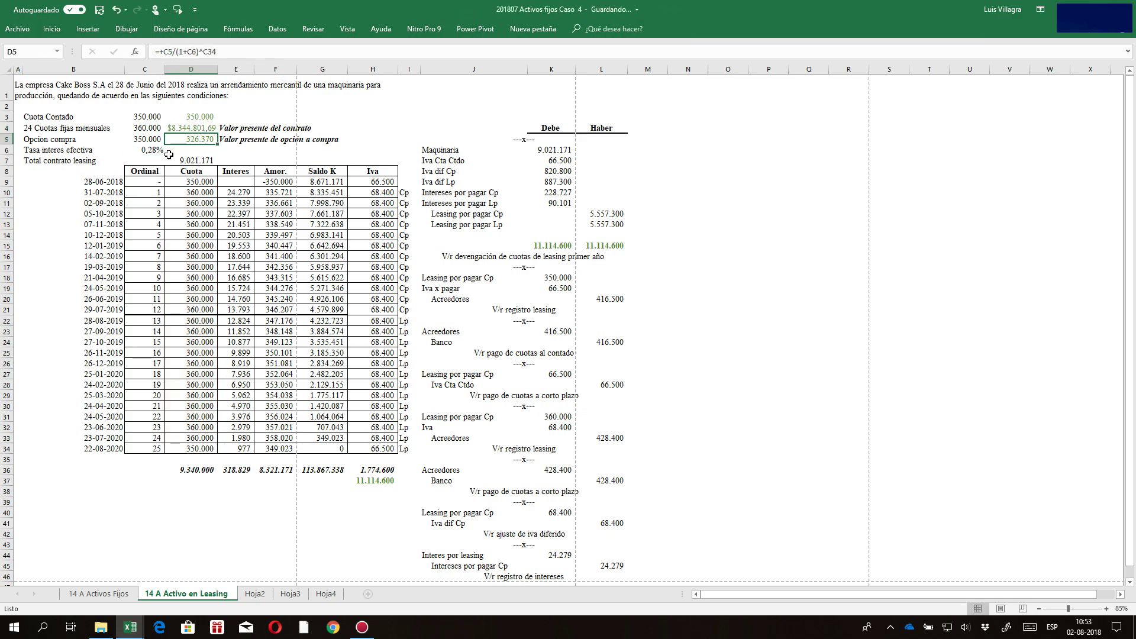
left_click(191, 130)
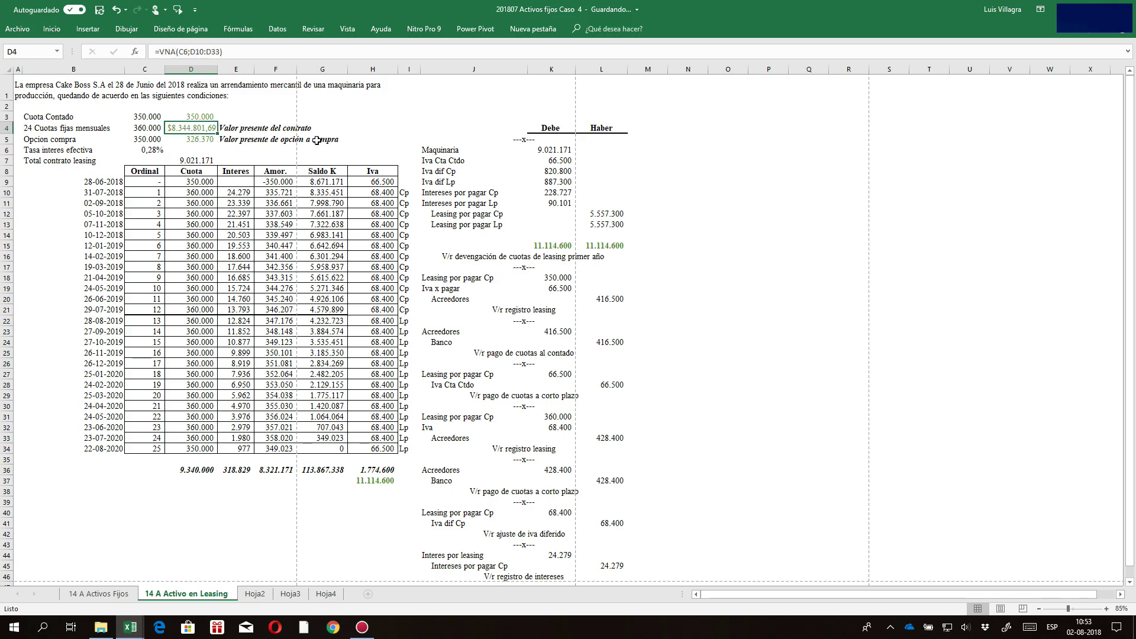
left_click_drag(197, 182, 205, 272)
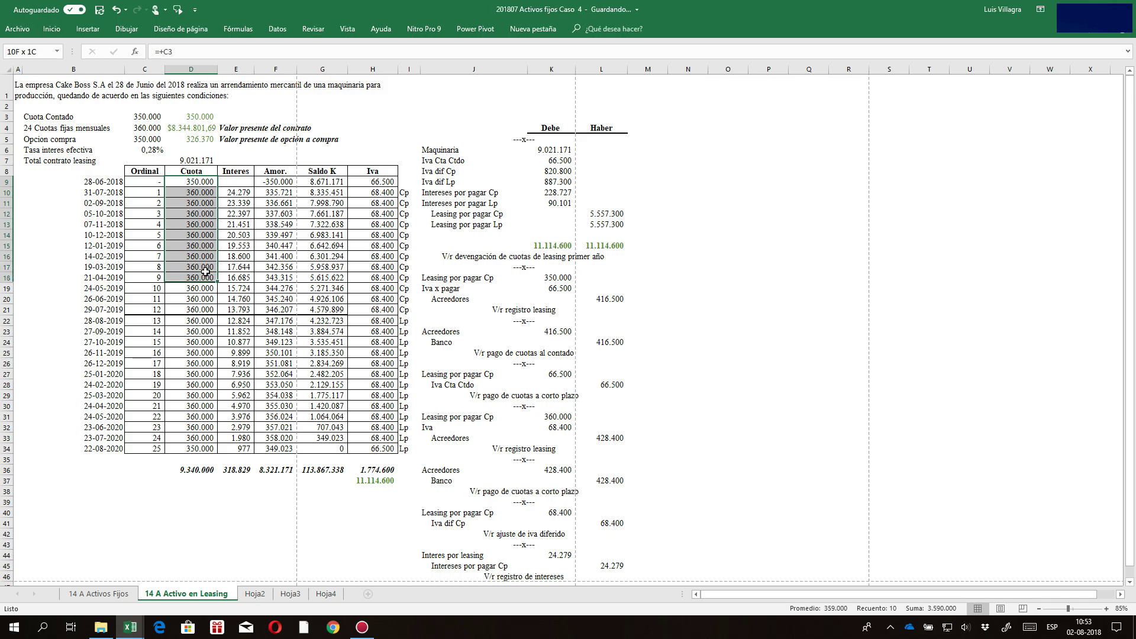
left_click_drag(198, 193, 208, 439)
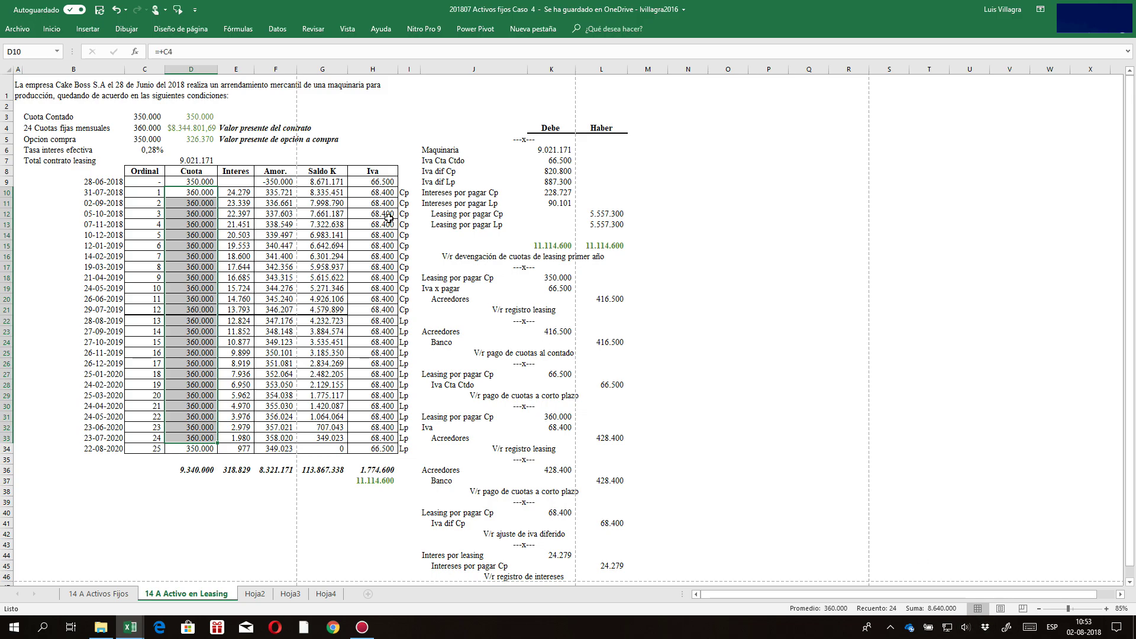
- Examine the purchase option's present value formula in D5 and the interest of the last instalment
left_click(180, 140)
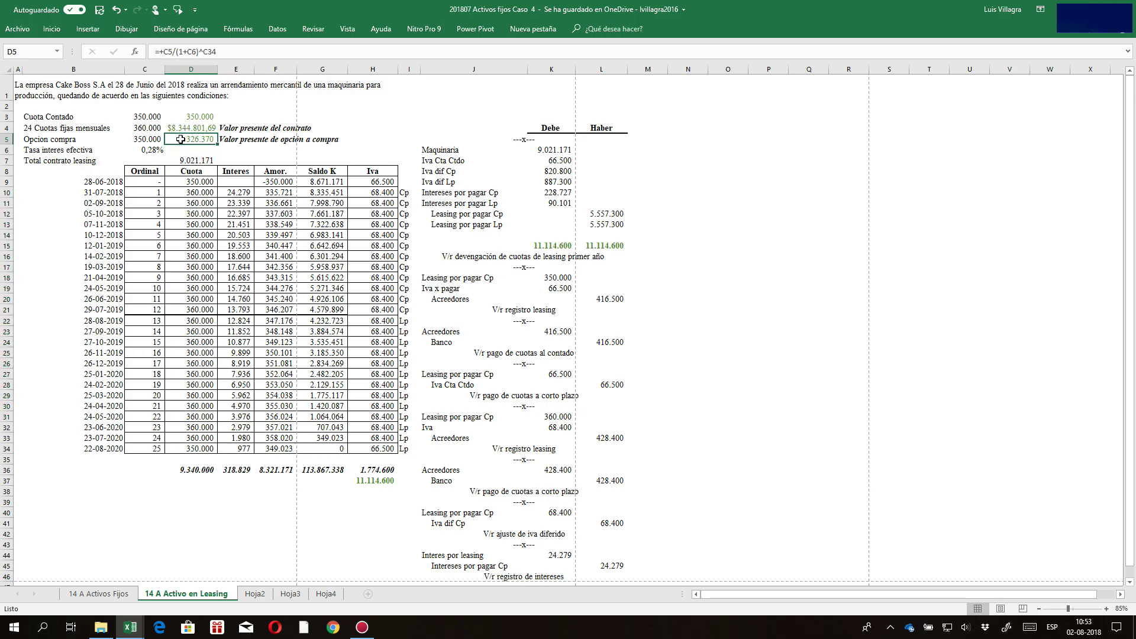
key("F2")
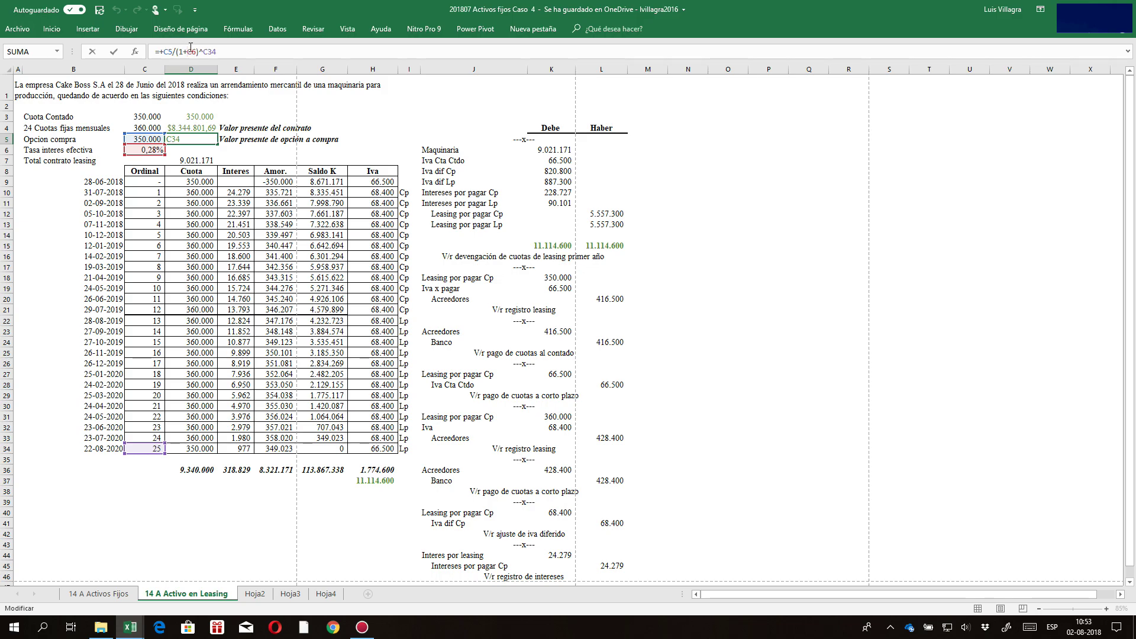
left_click(198, 52)
type(")")
key("Return")
left_click(245, 448)
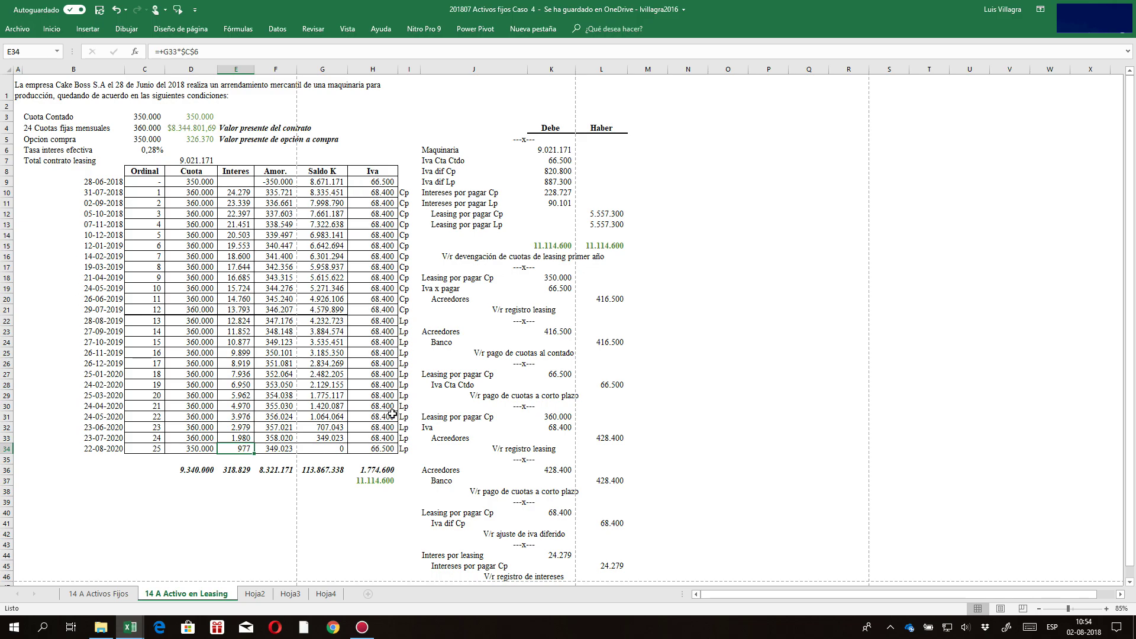
- Trace the Maquinaria debit in the first journal entry to the total leasing contract and the present values behind it
left_click(491, 159)
left_click(539, 151)
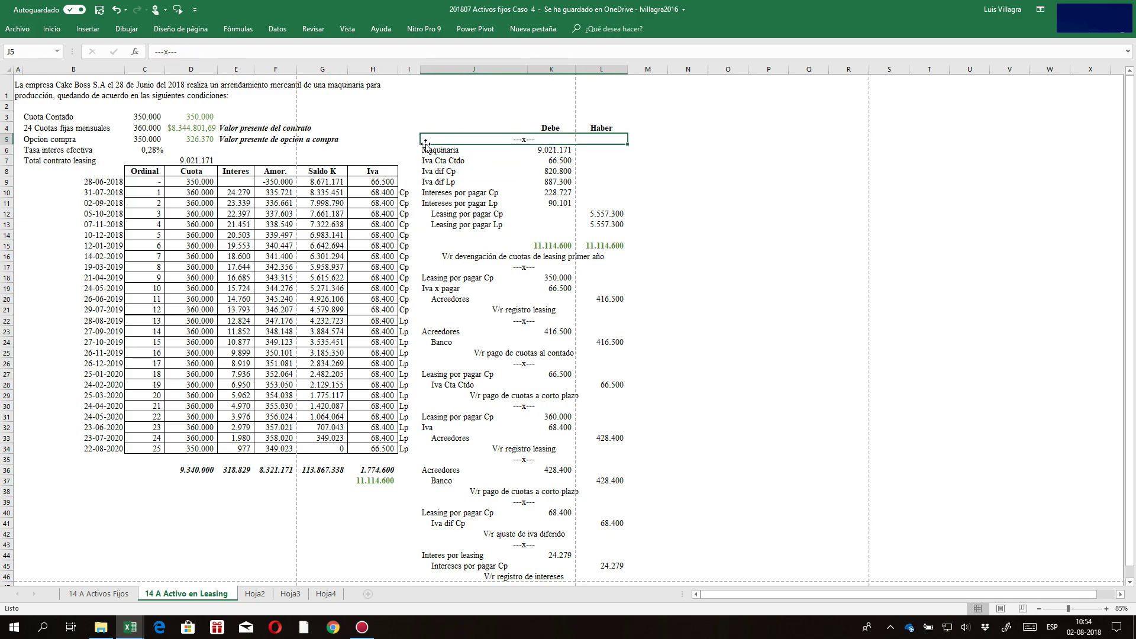
left_click(489, 154)
left_click(571, 153)
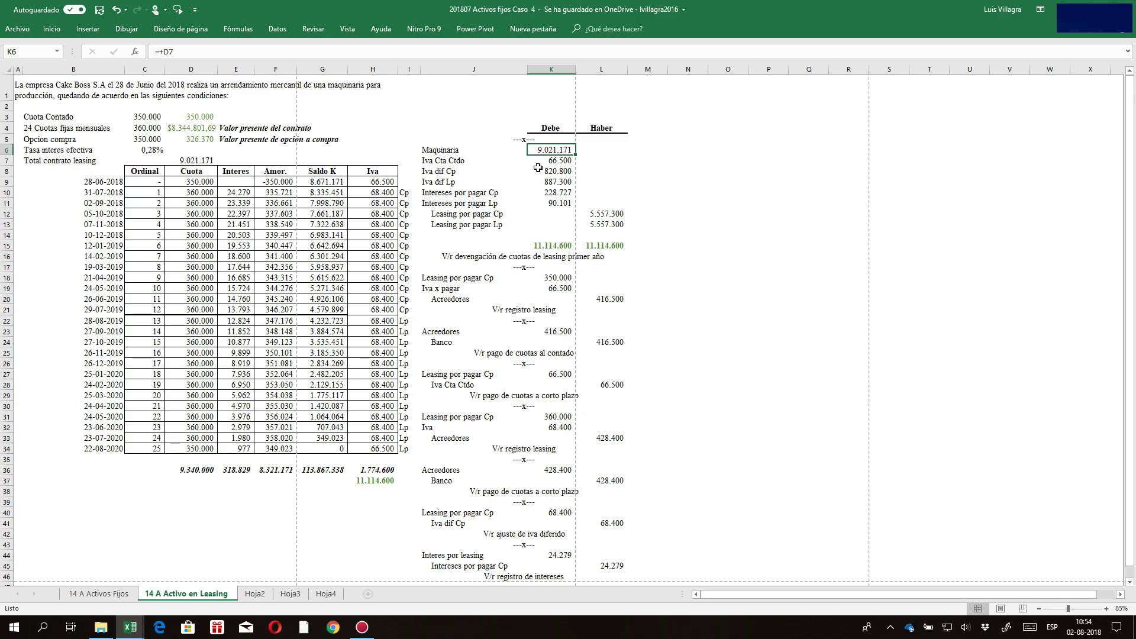
key("F2")
key("Return")
left_click(195, 118)
left_click(202, 128)
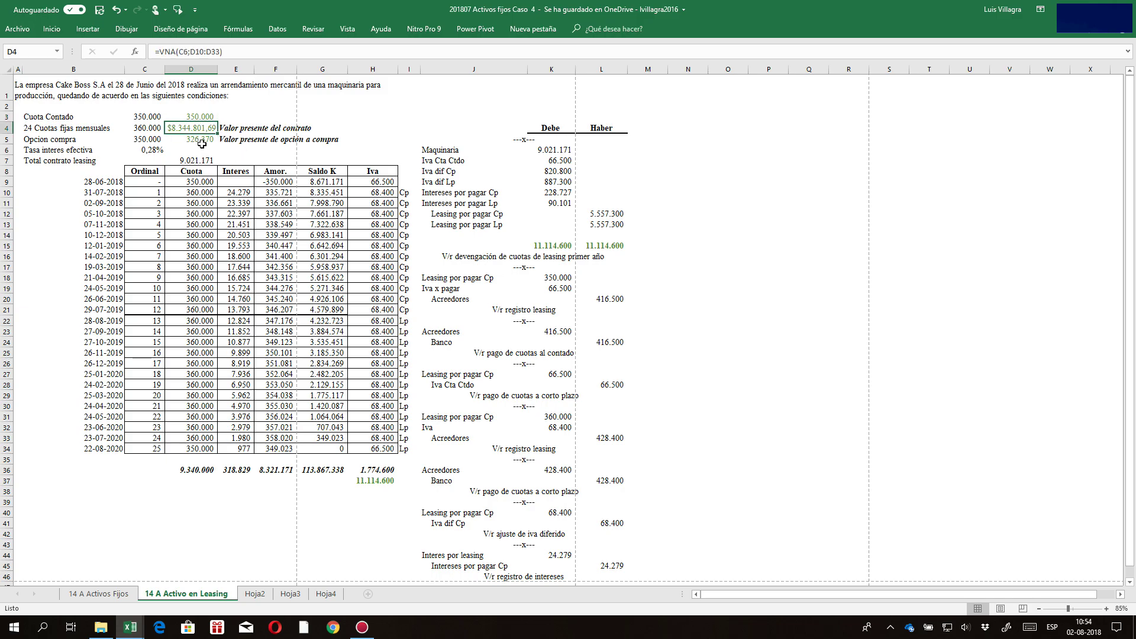
left_click(202, 140)
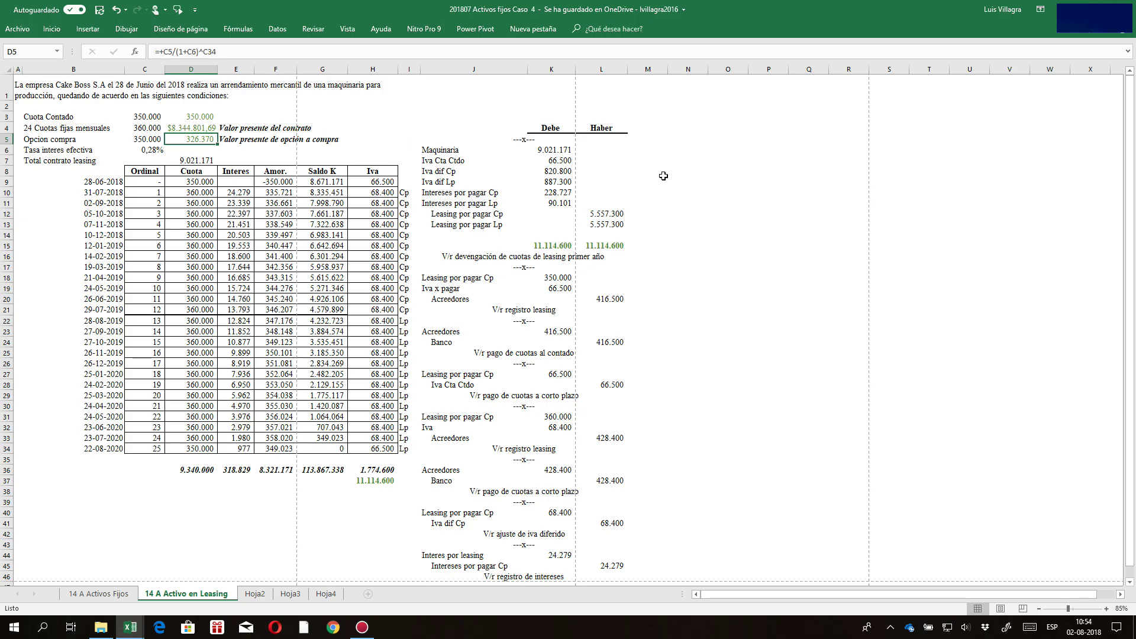
left_click(538, 151)
key("F2")
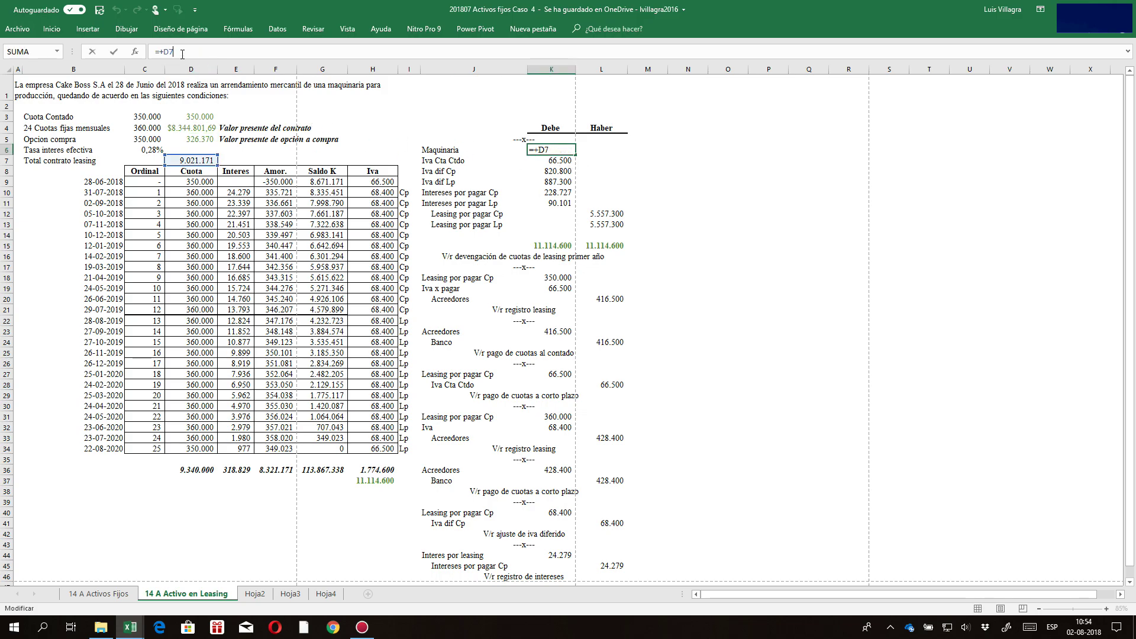
key("Escape")
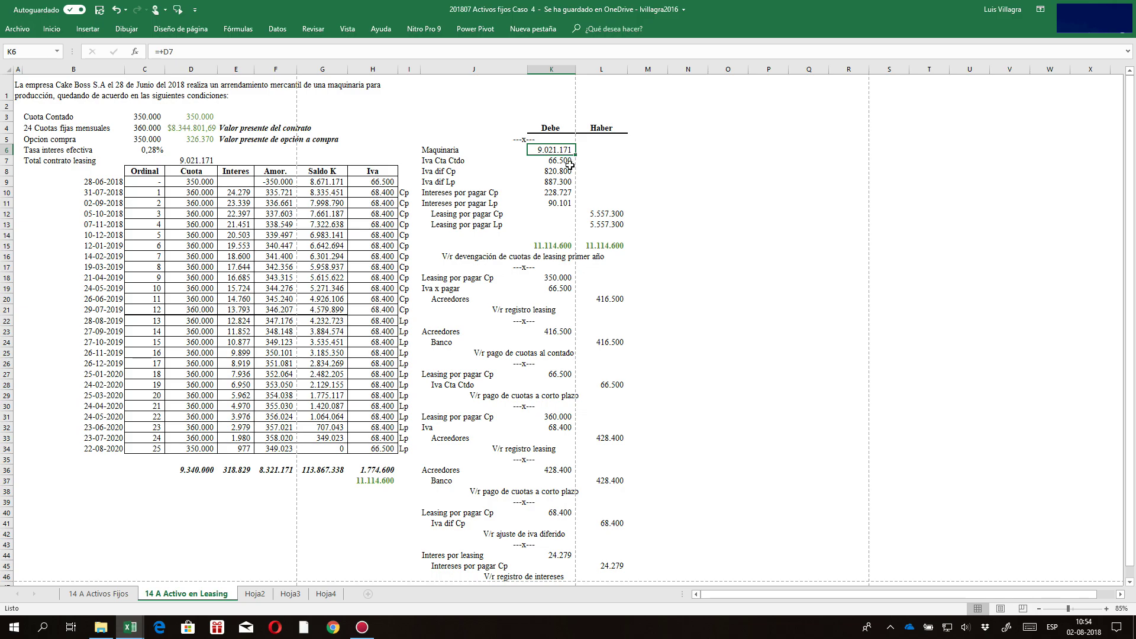
- Insert blank cells above the first Iva Cta Ctdo line, shifting the entries down, and label the new line "6% Activos fijos"
left_click_drag(438, 161, 630, 159)
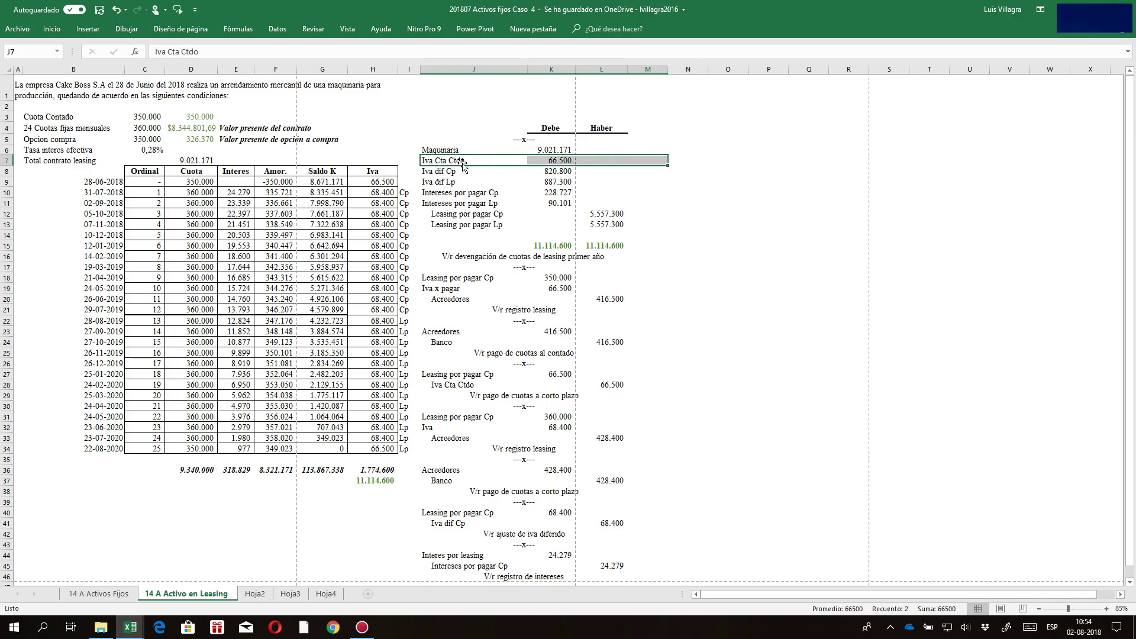
right_click(436, 159)
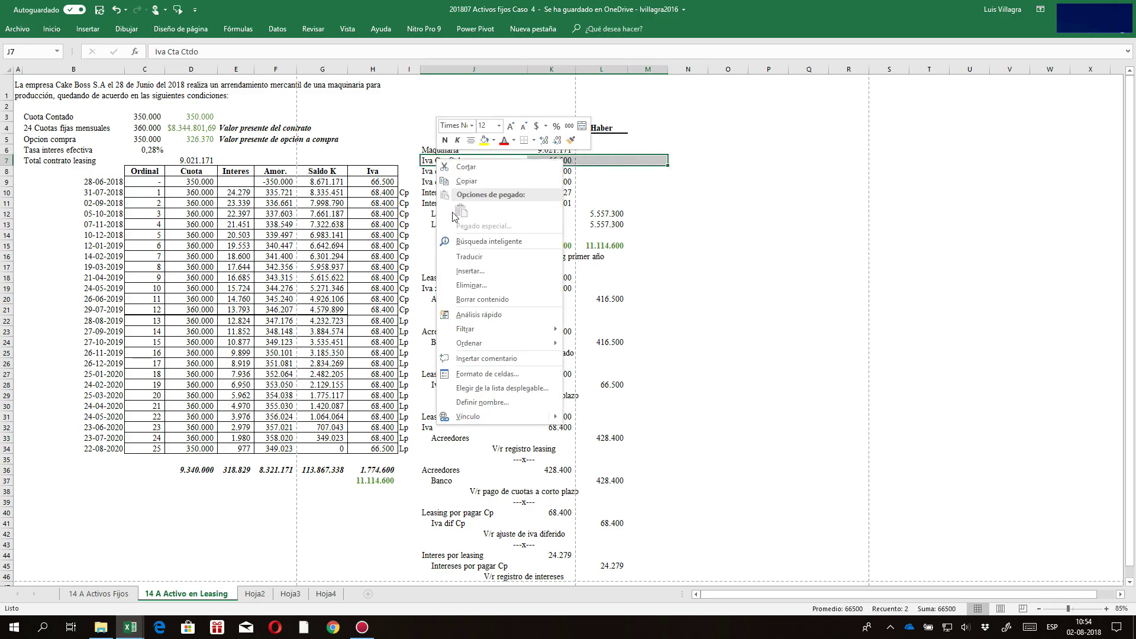
left_click(471, 272)
left_click(524, 299)
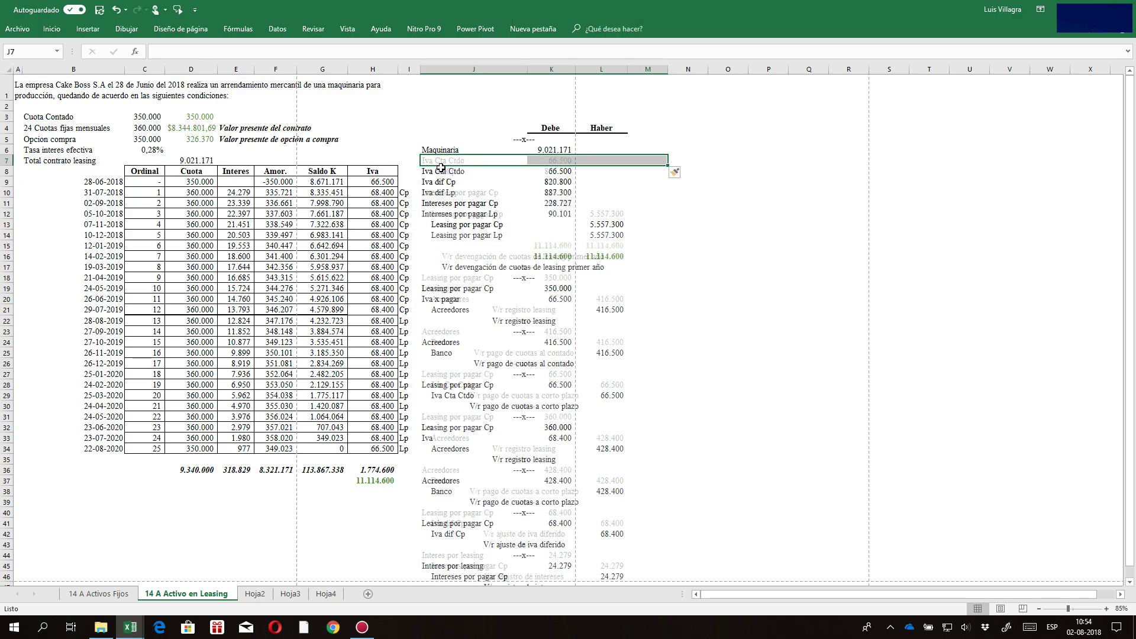
type("6")
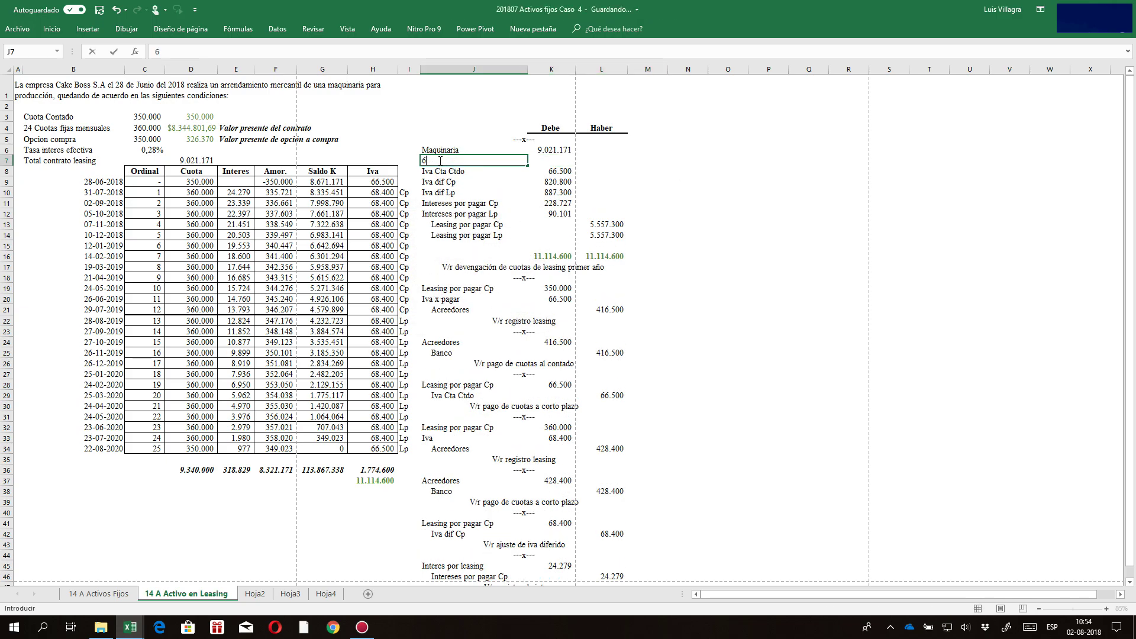
type("% Activos fijos")
key("ctrl+Return")
key("Right")
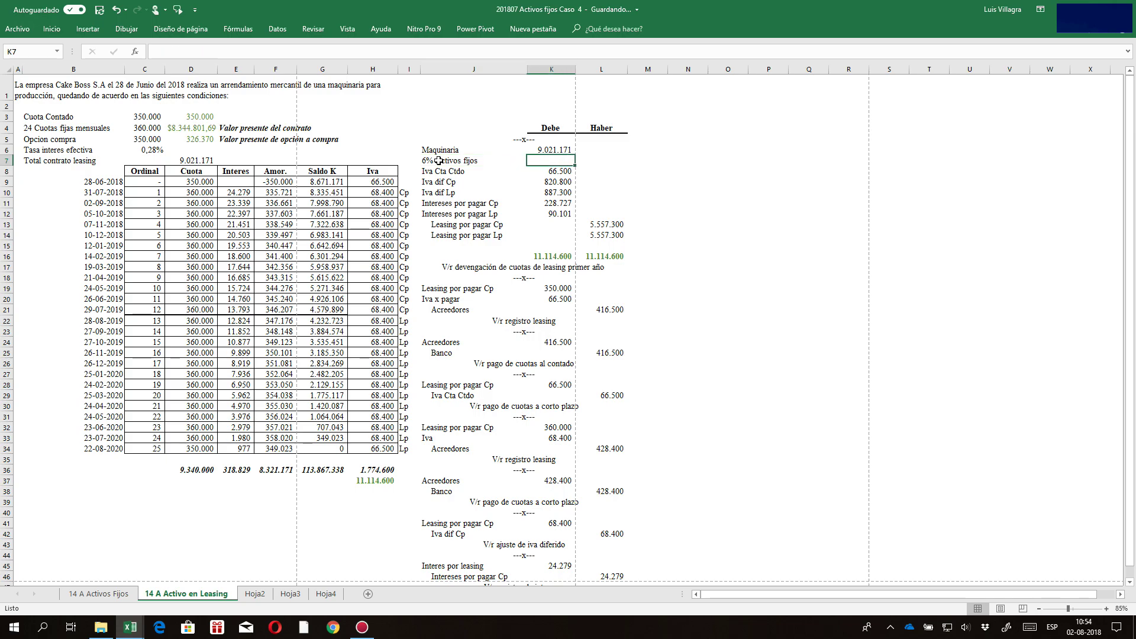
- Multiply the Maquinaria debit formula in K6 by 0,94
key("Up")
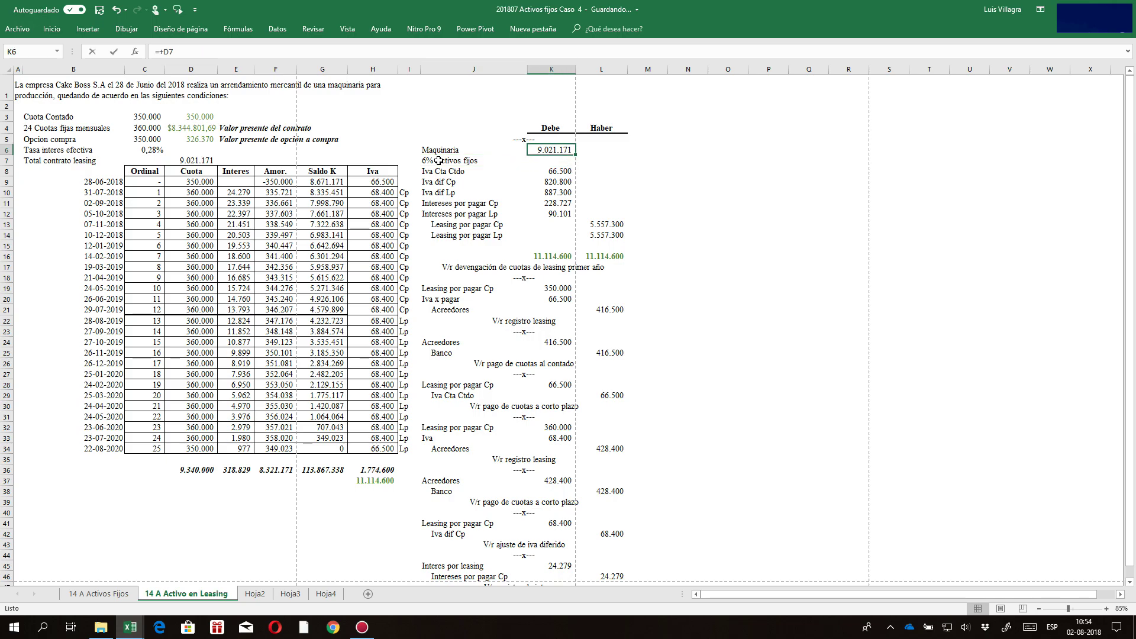
key("F2")
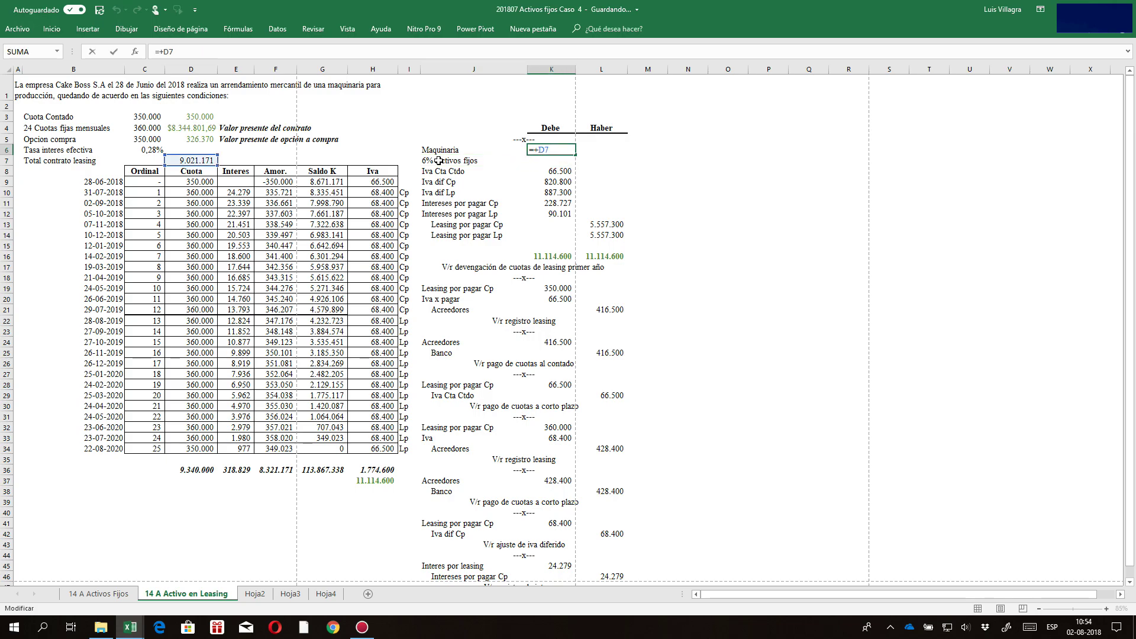
type("*0,94")
key("Return")
- Calculate the 6% Activos fijos debit in K7 with the formula =+D7*6%
type("+")
key("Left")
key("Left")
key("Left")
key("Left")
key("Left")
key("Left")
key("Left")
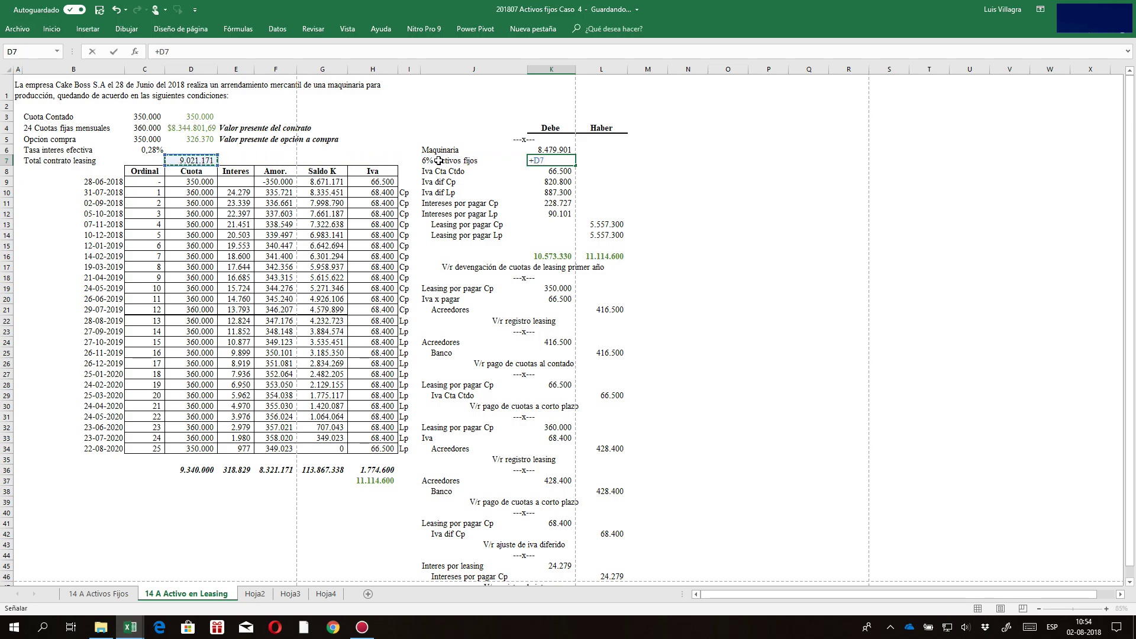
type("*6%")
key("Return")
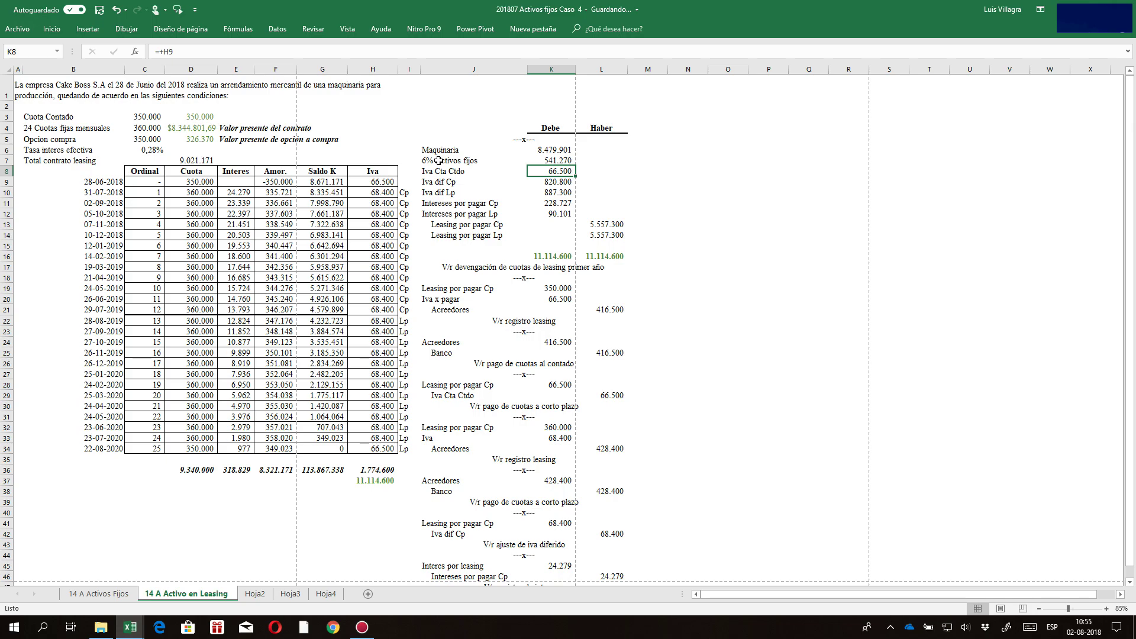
left_click(555, 157)
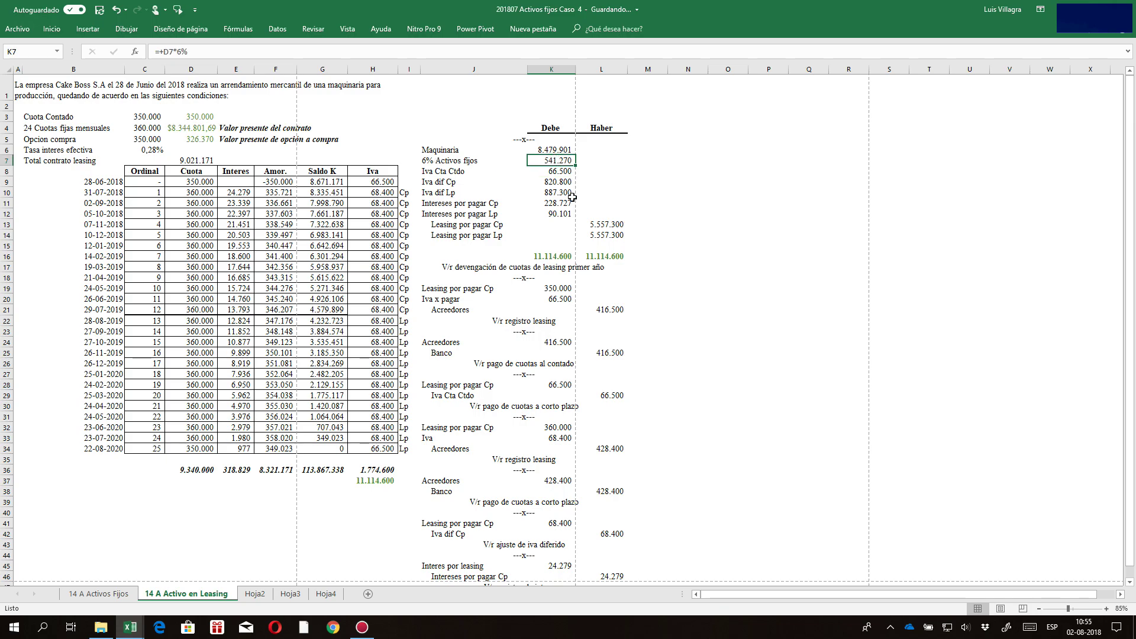
left_click(559, 173)
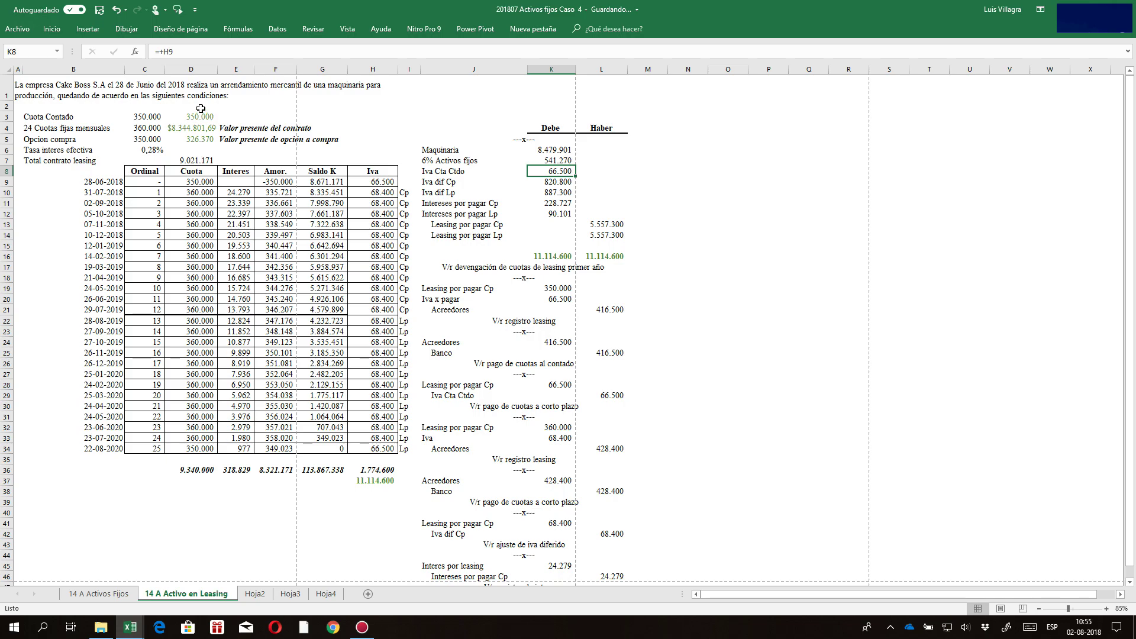
- Trace the Iva Cta Ctdo, Iva dif Cp and Iva dif Lp debits in the first entry to the schedule's Iva column
left_click(166, 53)
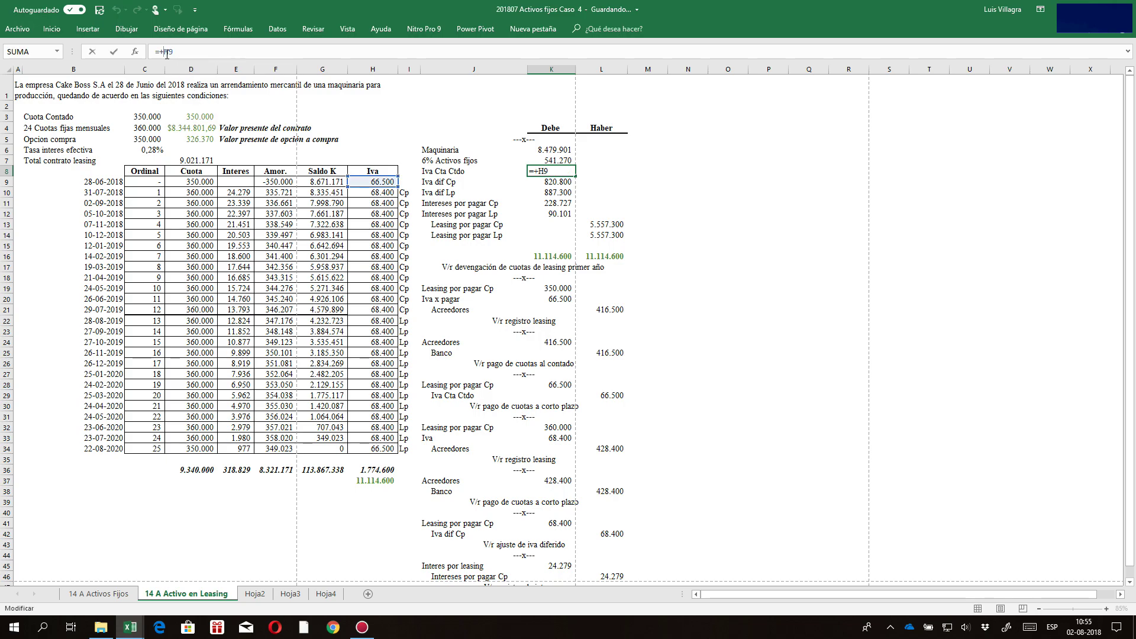
key("Return")
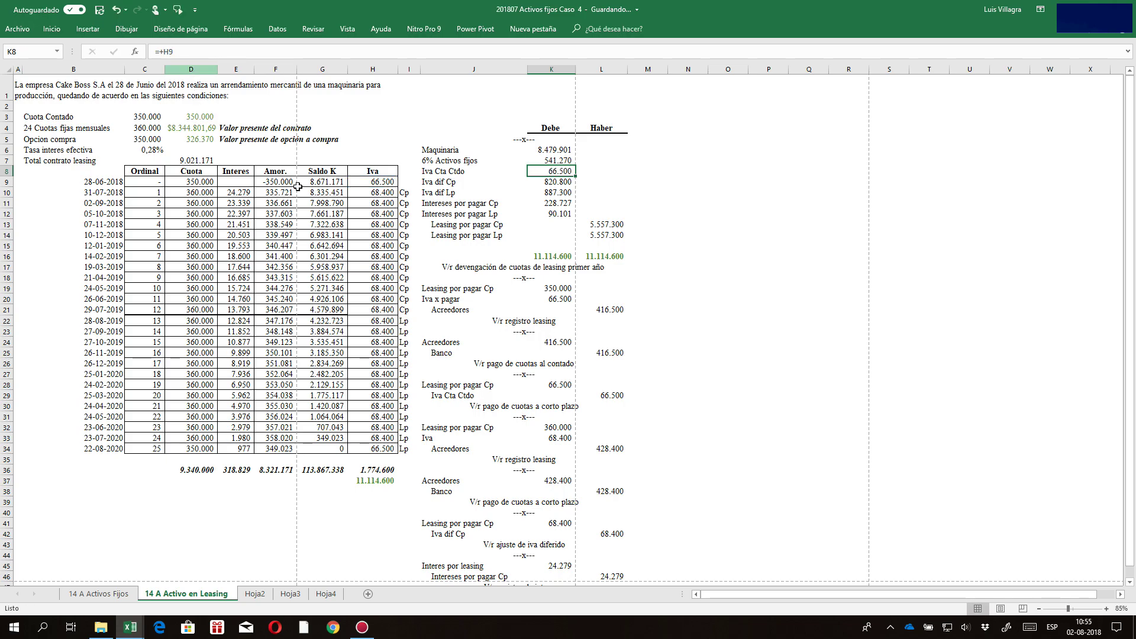
left_click(386, 180)
left_click(559, 182)
double_click(557, 182)
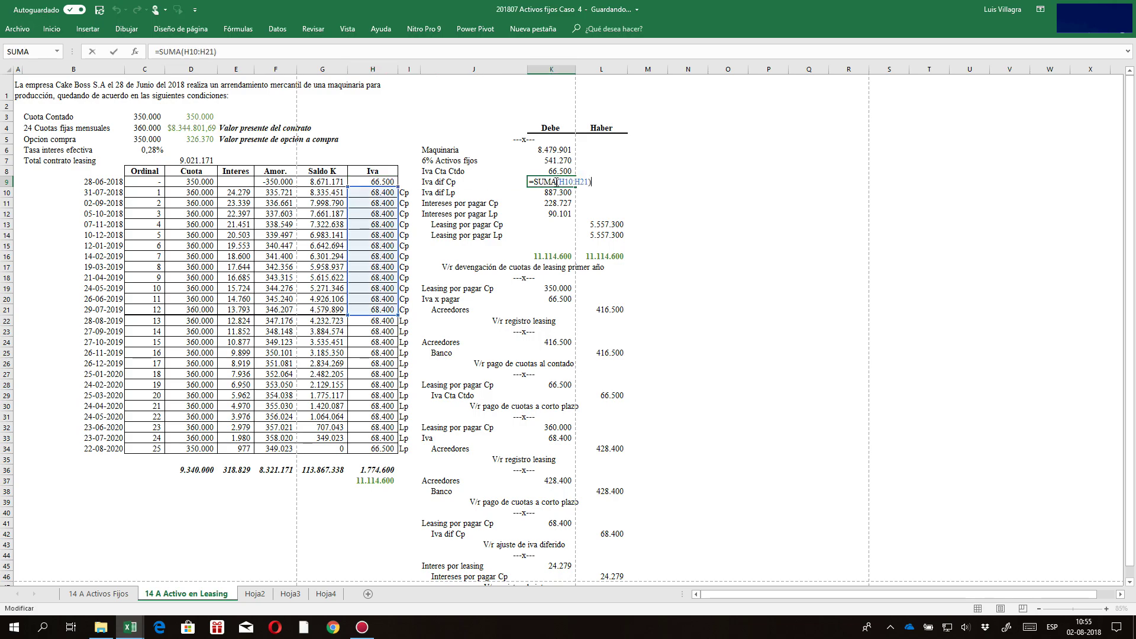
key("Return")
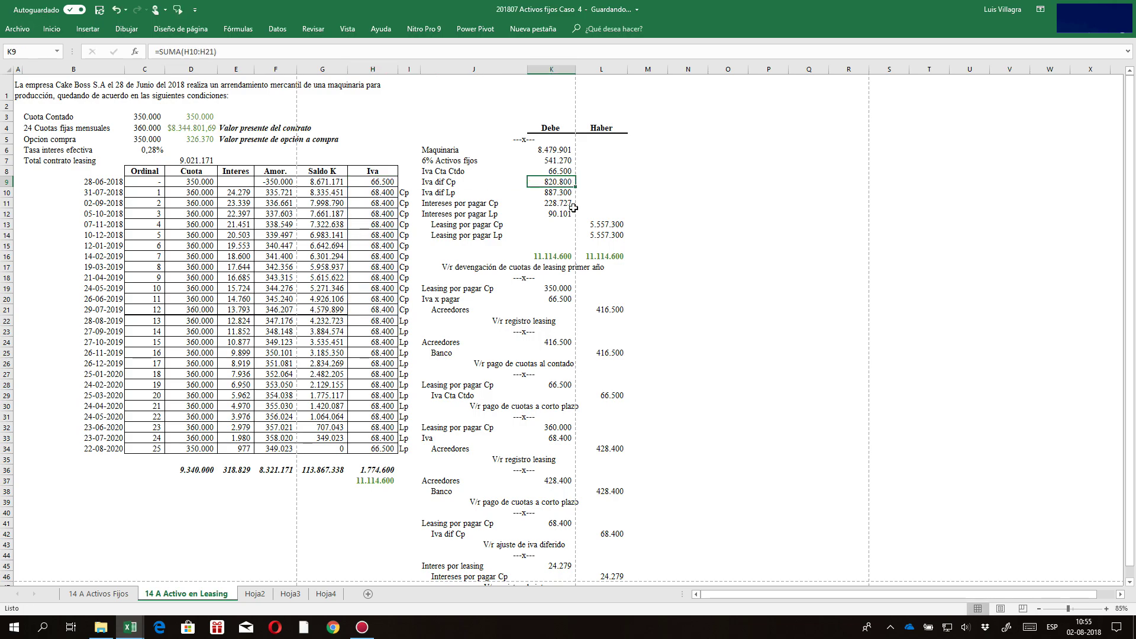
double_click(561, 194)
key("Return")
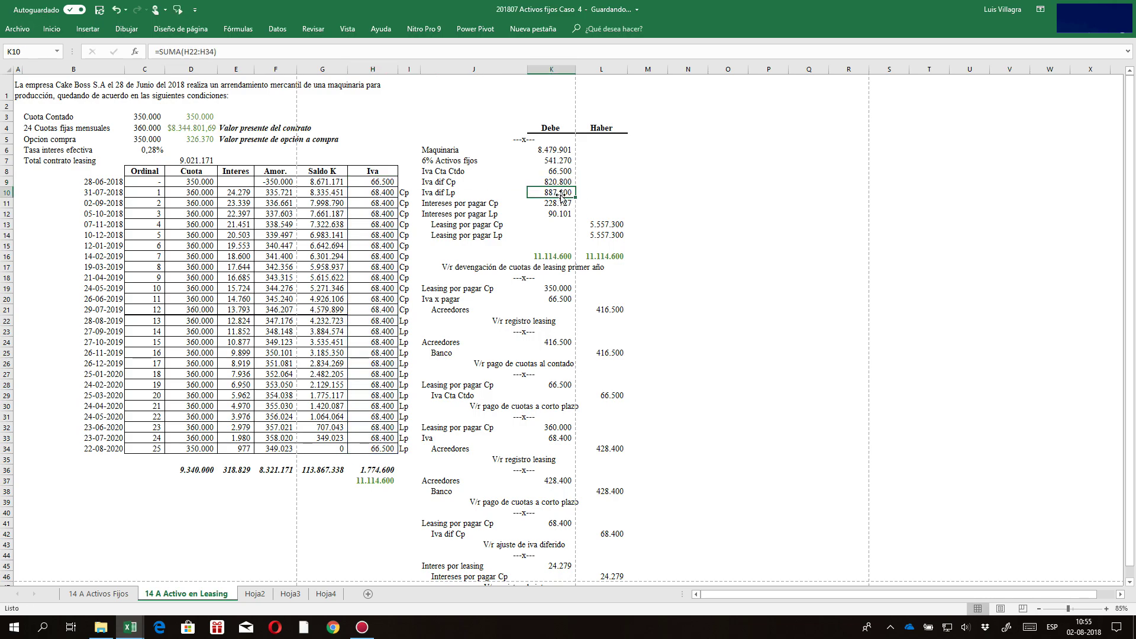
- Trace the first entry's Intereses por pagar debits and Leasing por pagar credits to their ranges in the payment schedule
double_click(558, 203)
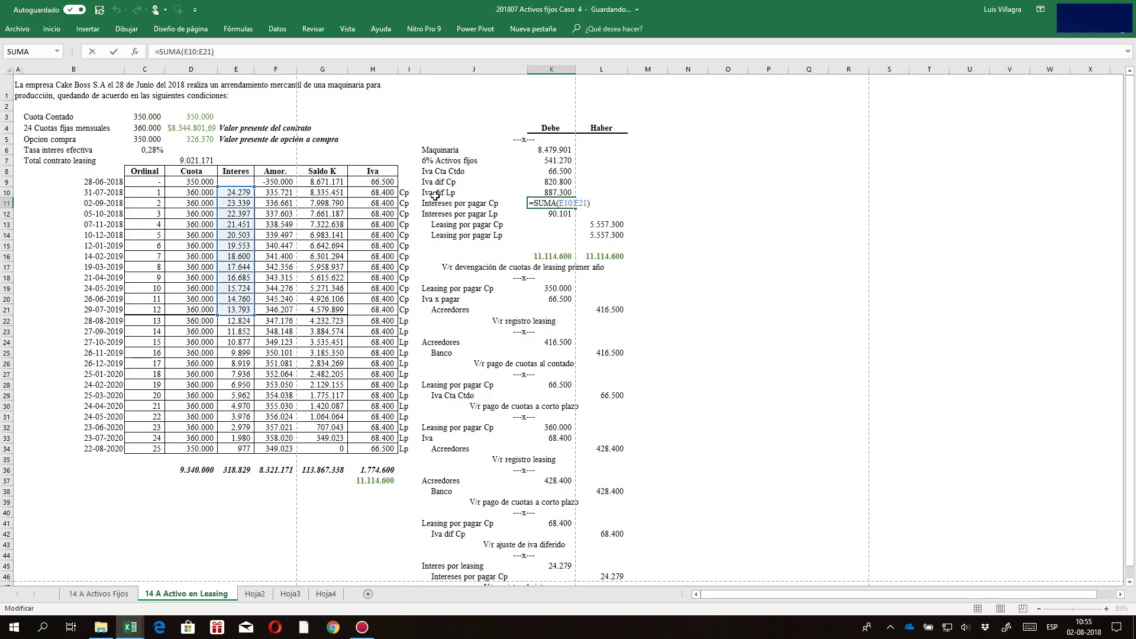
left_click(552, 224)
left_click(554, 214)
double_click(553, 214)
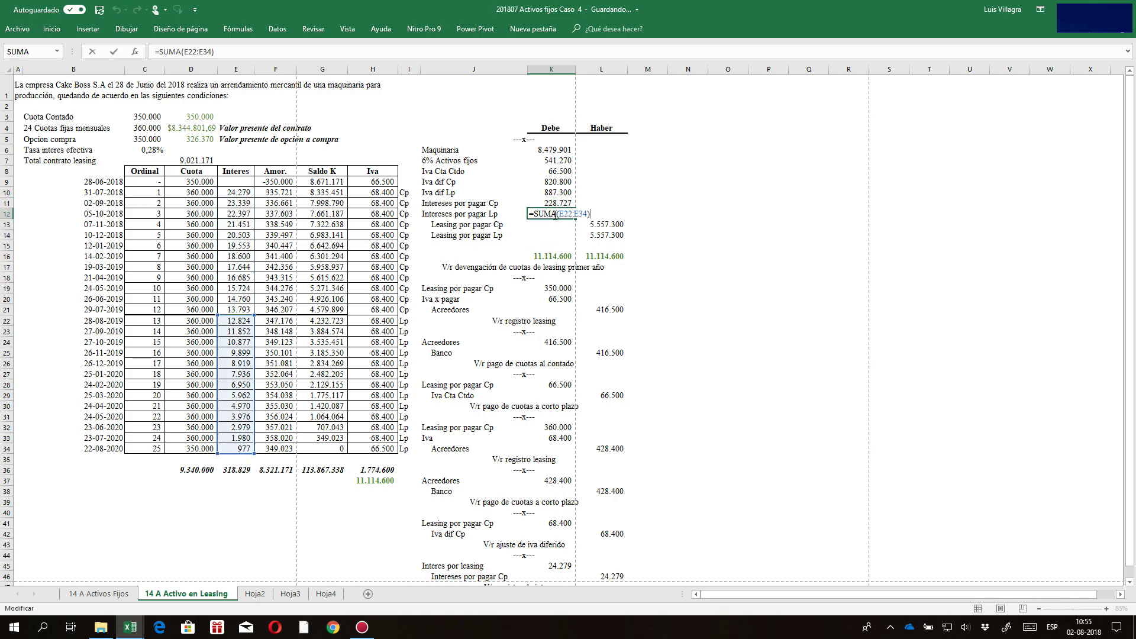
left_click(610, 225)
double_click(611, 224)
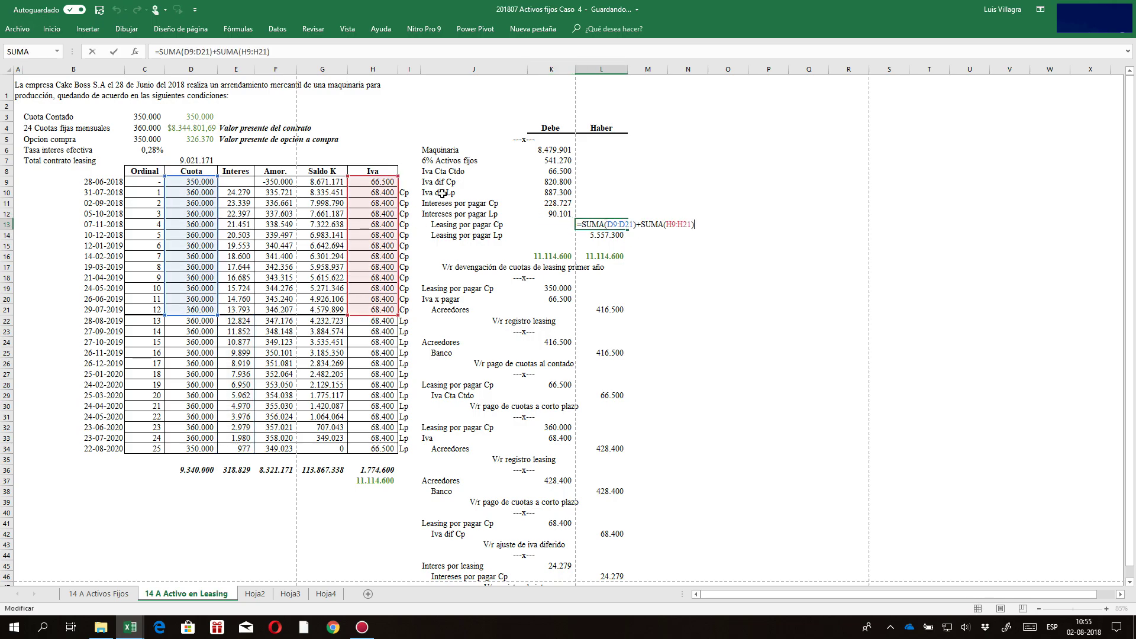
key("Escape")
double_click(620, 234)
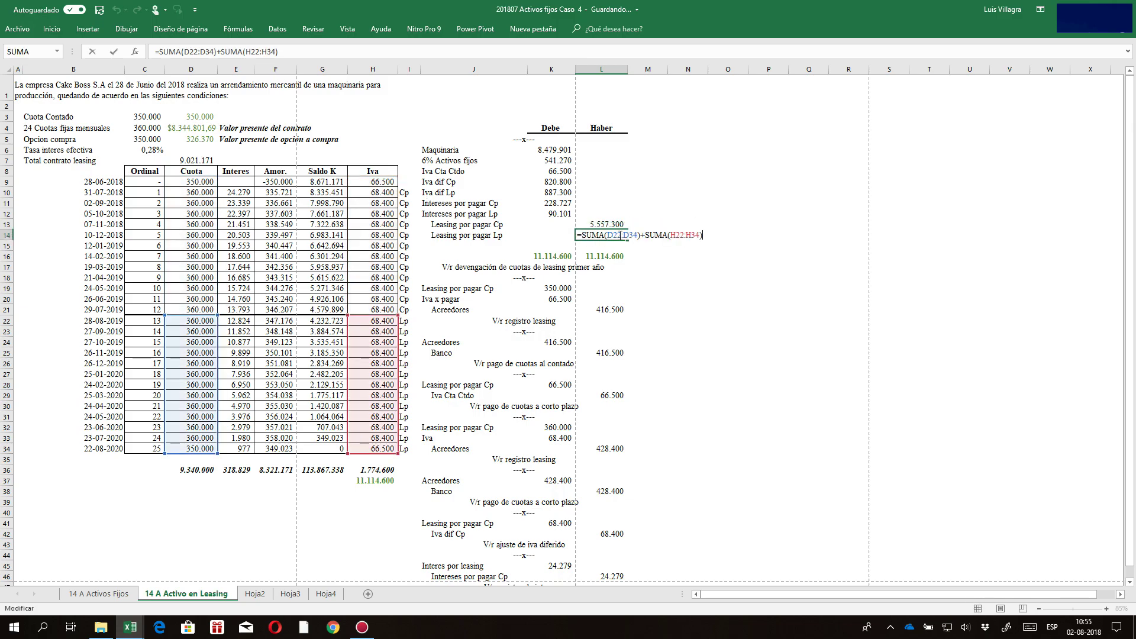
key("Escape")
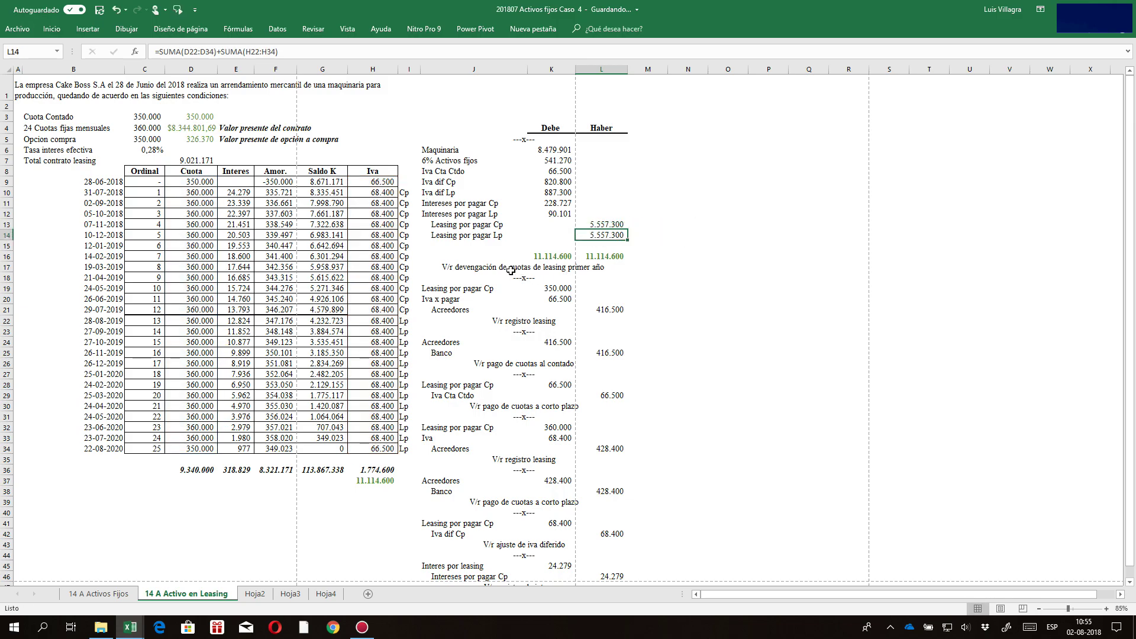
- Examine the Leasing por pagar Cp line of the second journal entry and the references behind its label and debit
left_click(476, 267)
left_click(459, 290)
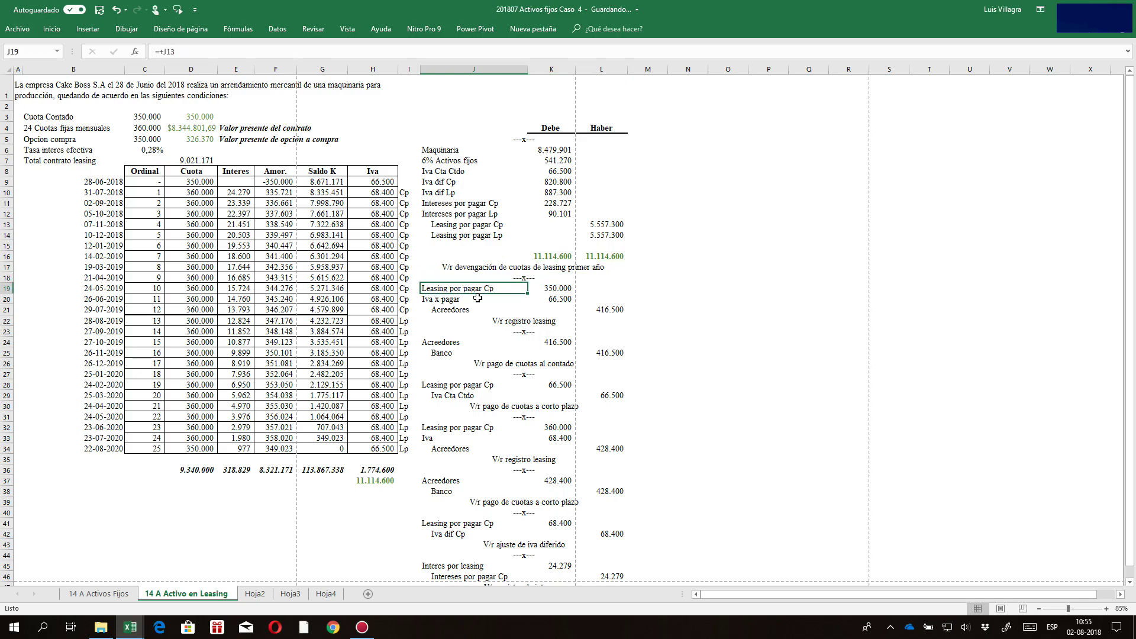
left_click(619, 289)
left_click(655, 294)
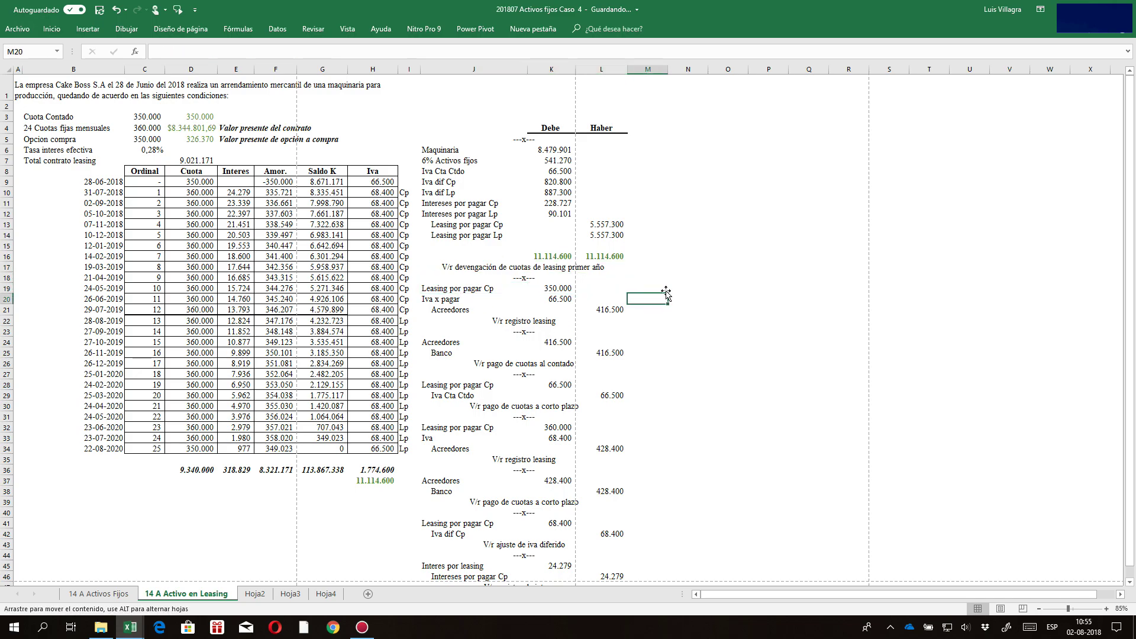
left_click(458, 288)
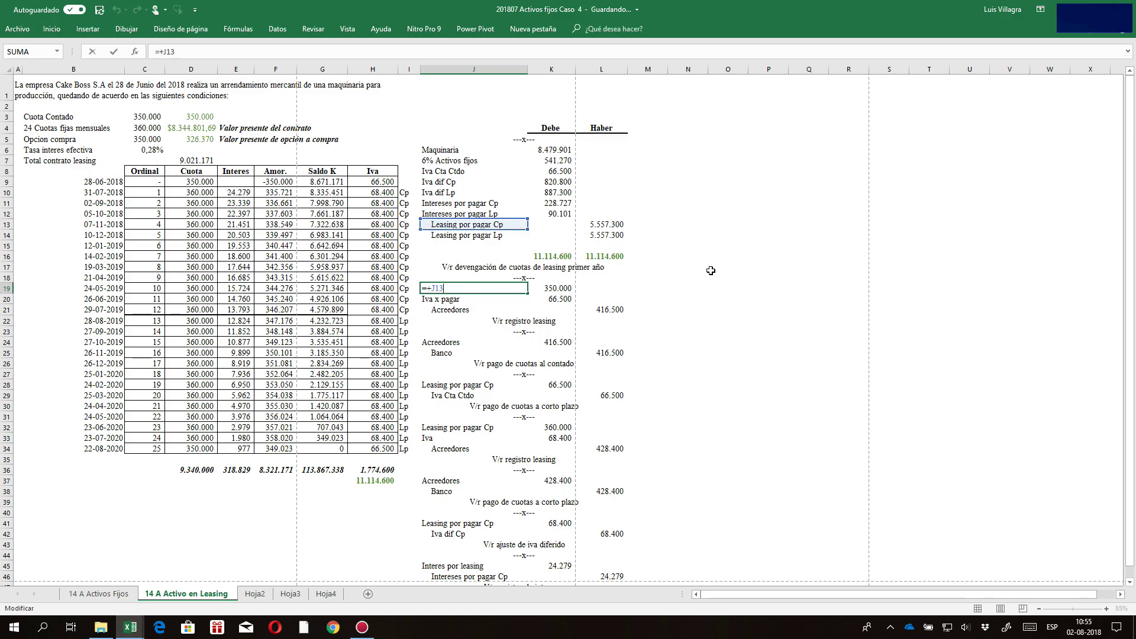
left_click(550, 290)
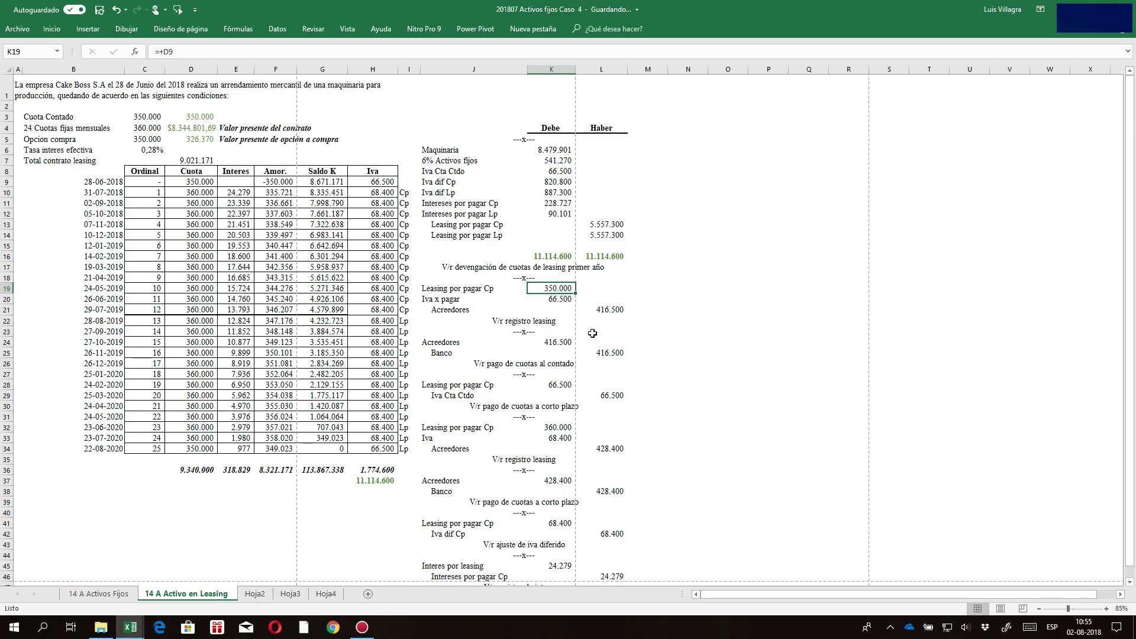
- Replace the "Iva x pagar" label in J20 of the second journal entry with "ICF"
left_click(457, 300)
left_click(559, 310)
left_click(559, 299)
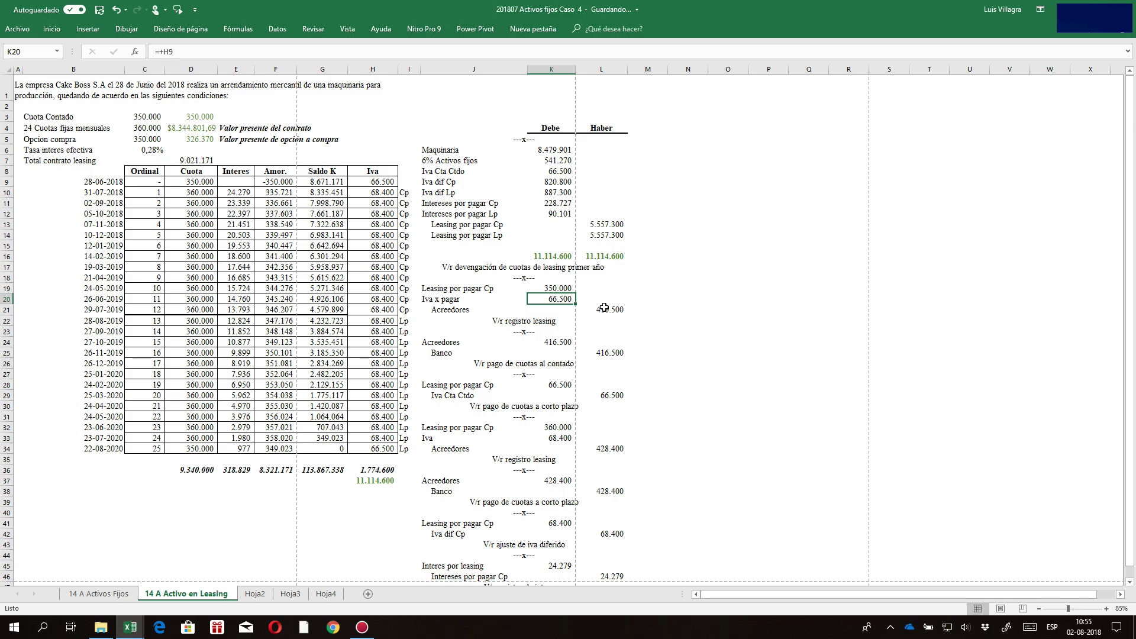
key("Left")
type("ICF")
key("Return")
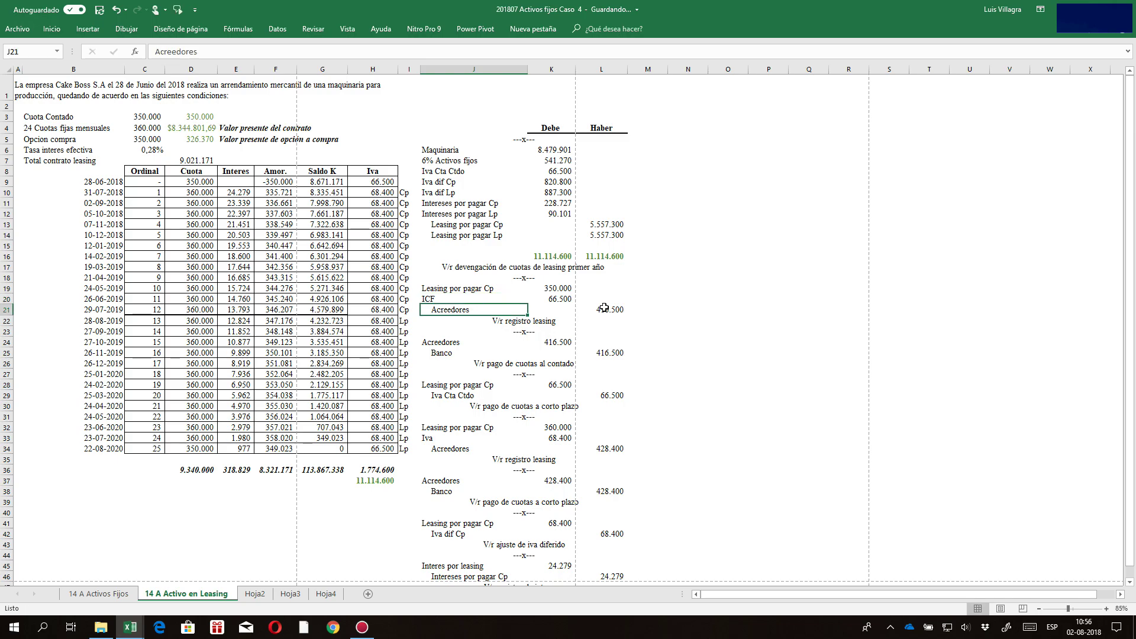
- Examine the Acreedores credit in the second entry, then the cash payment and Iva Cta Ctdo entries below it
key("Down")
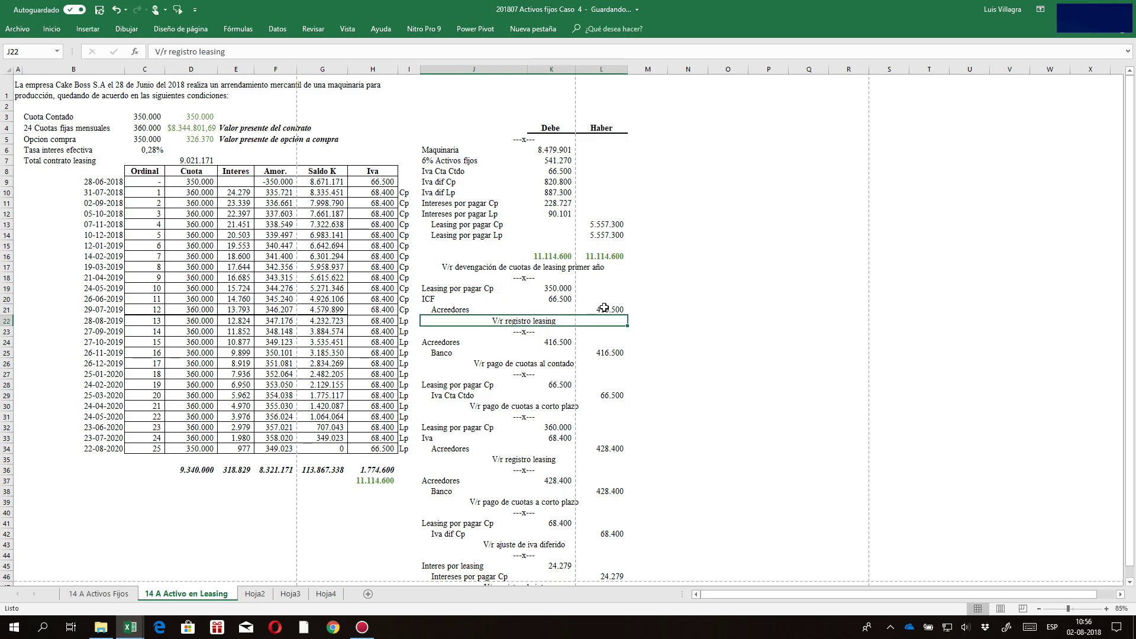
key("Up")
left_click(603, 308)
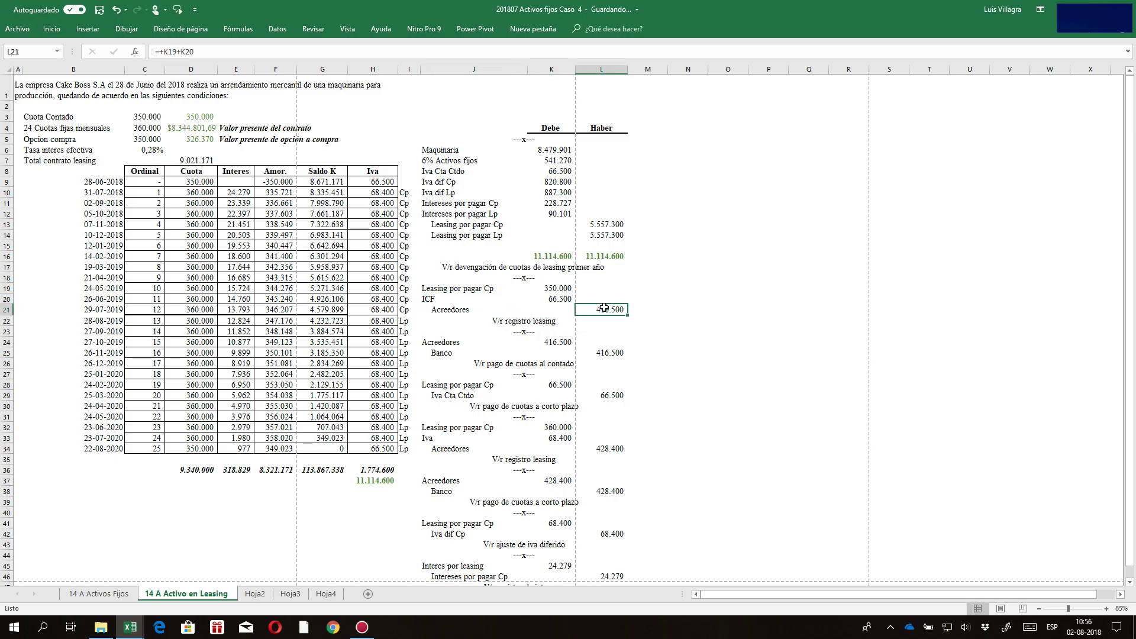
key("Down")
key("Up")
key("Down")
key("Down")
key("Down")
key("Down")
key("Down")
key("Down")
key("Down")
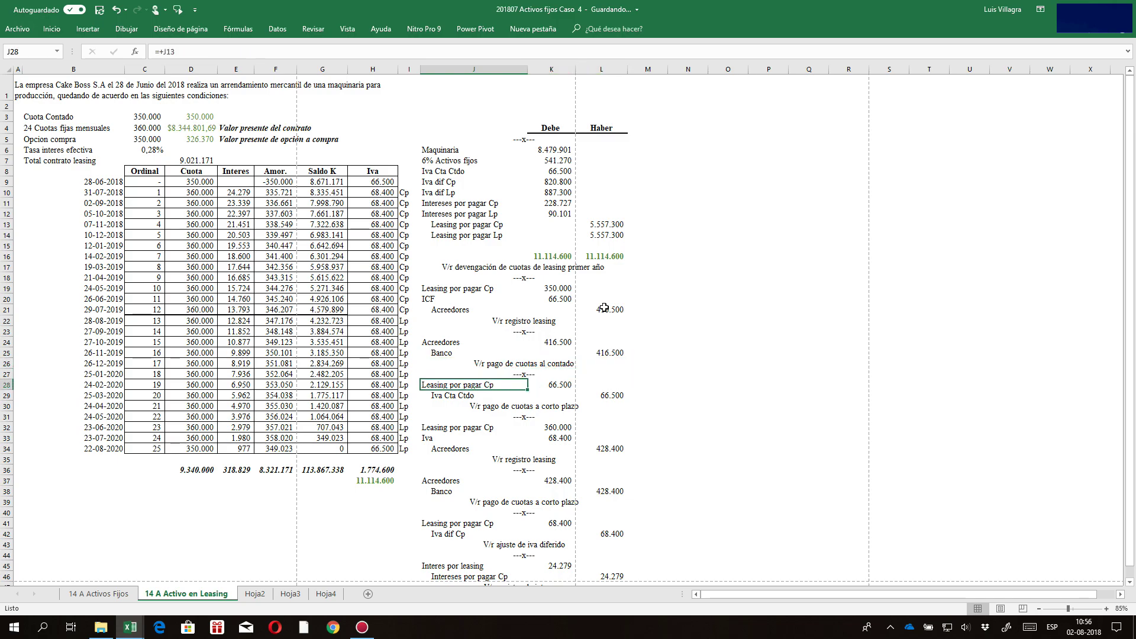
key("Down")
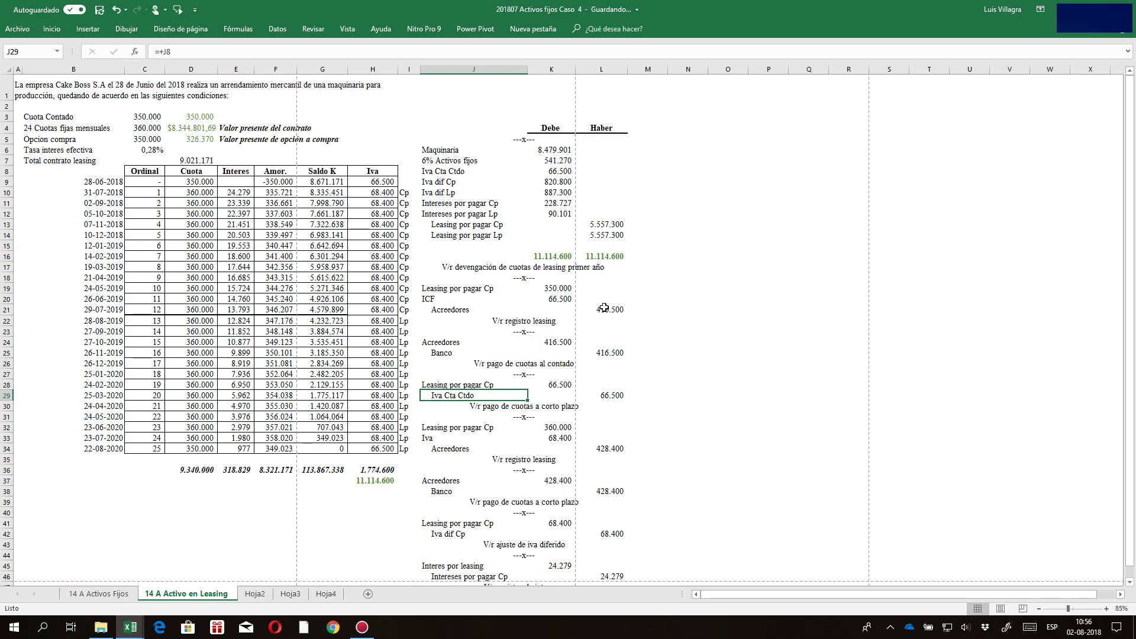
key("Up")
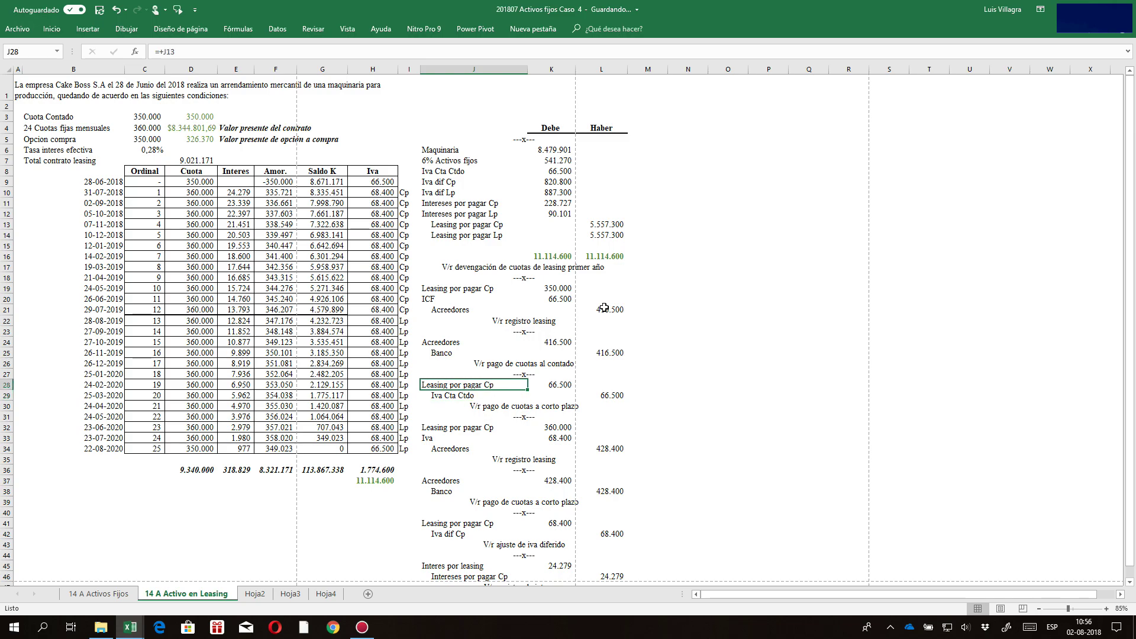
key("Down")
key("Down")
key("Down")
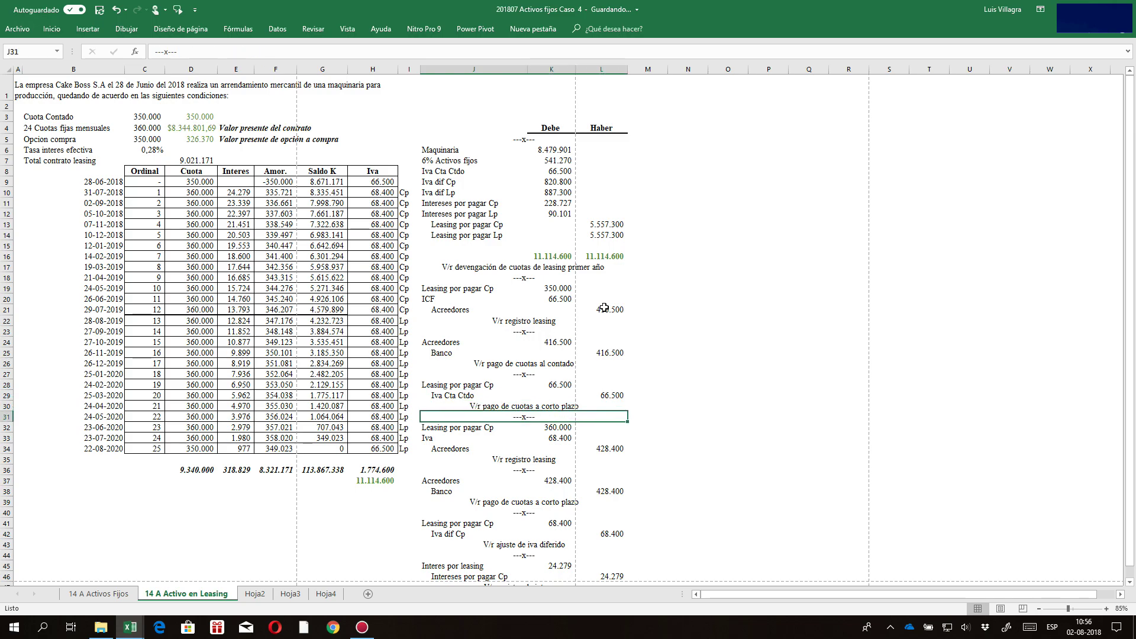
- Link the Iva label in J33 of the first monthly instalment entry to the ICF label with the formula =+J20
key("Down")
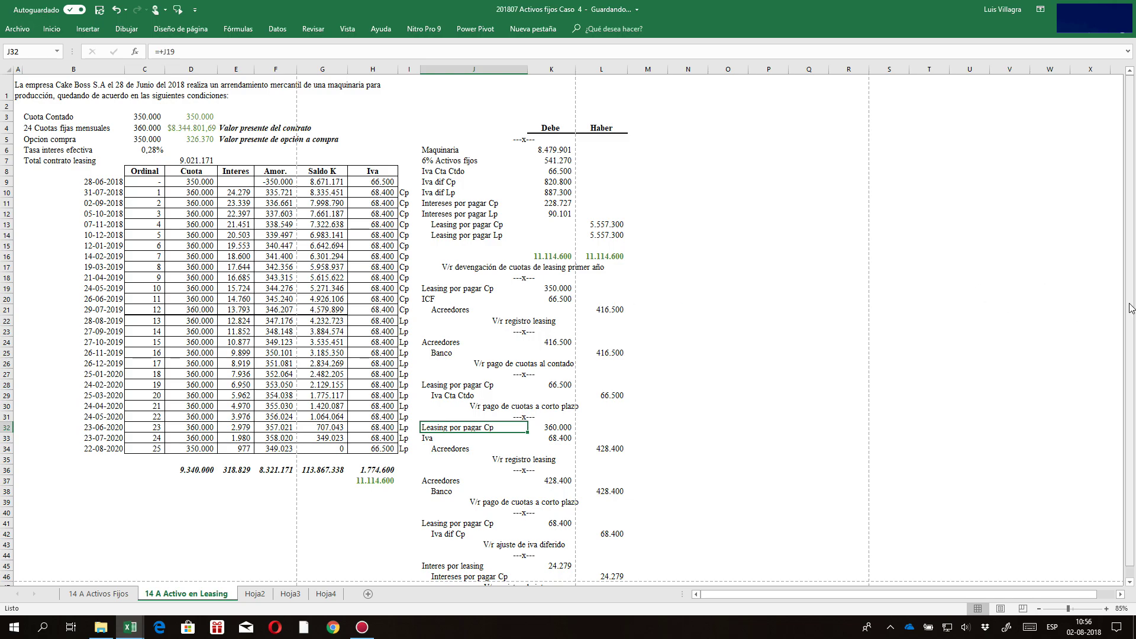
left_click_drag(1130, 295, 1135, 338)
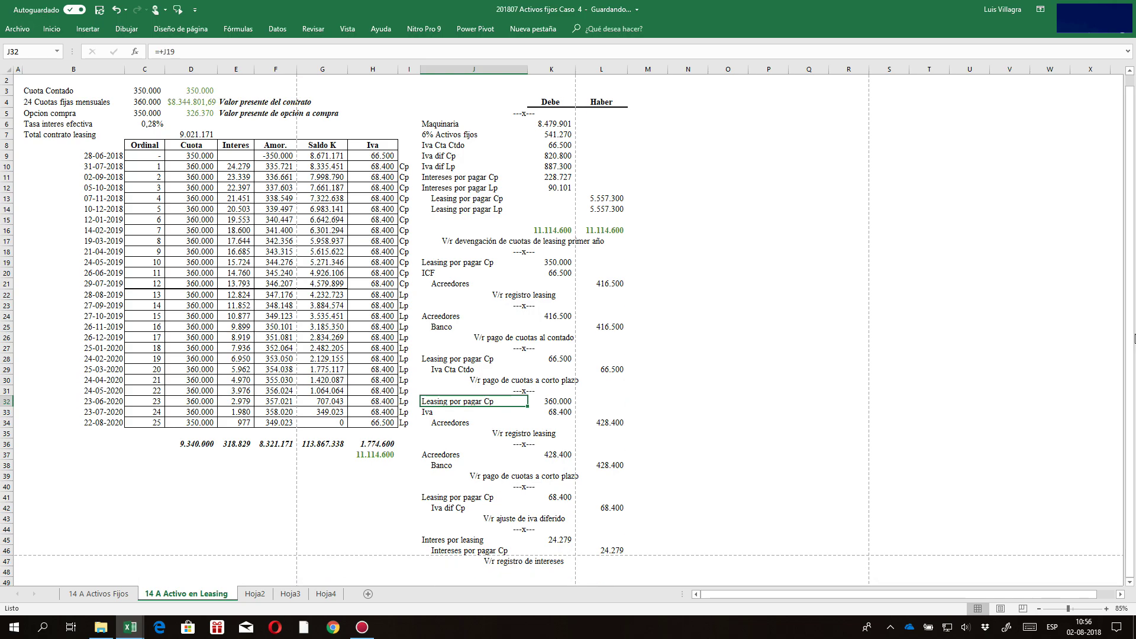
key("Down")
type("+")
key("Up")
key("Up")
key("Up")
key("Up")
key("Up")
key("Up")
key("Up")
key("Up")
key("Up")
key("Up")
key("Up")
key("Up")
key("Up")
key("ctrl+Return")
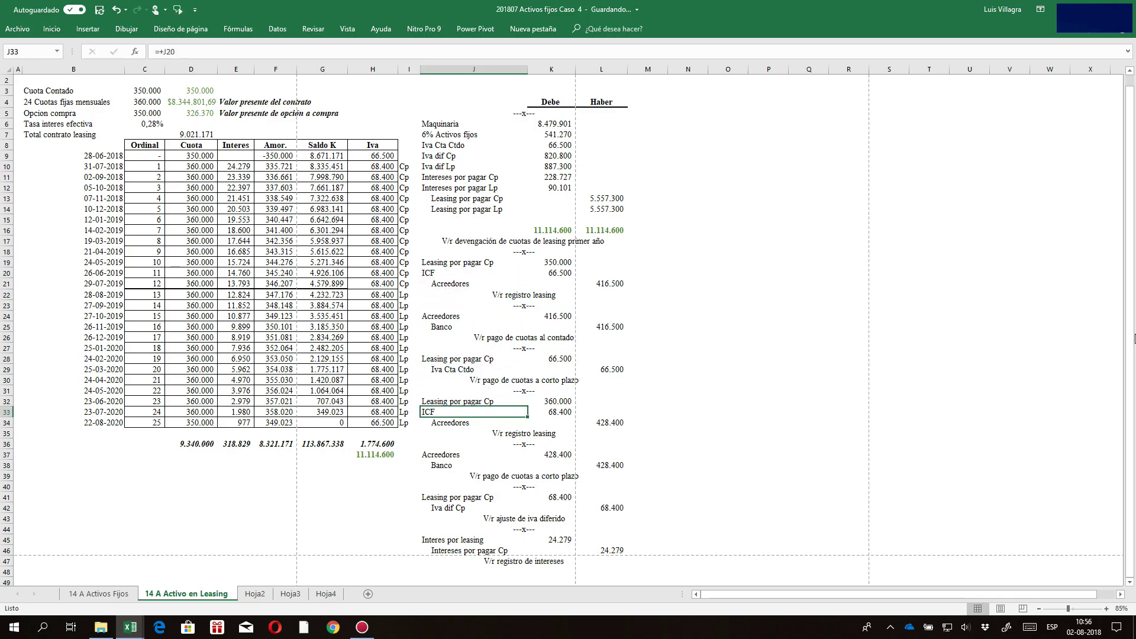
- Examine the monthly instalment's registration, its payment through Banco and the deferred Iva adjustment entry in rows 32 to 42
key("Down")
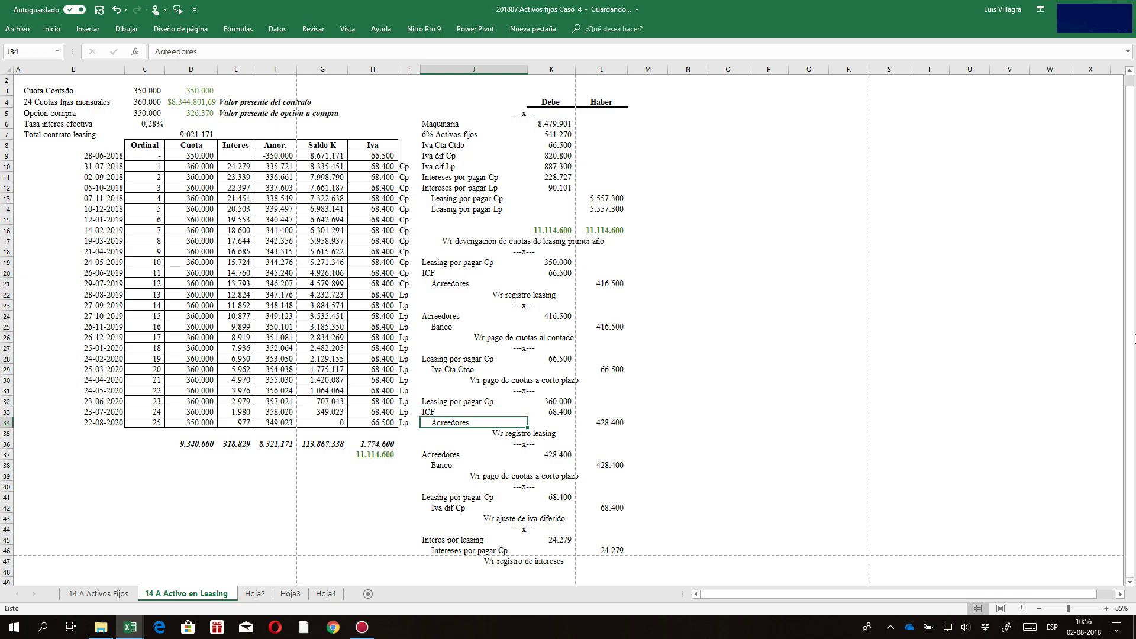
key("Up")
key("Up")
key("Down")
key("Down")
key("Down")
key("Down")
key("Down")
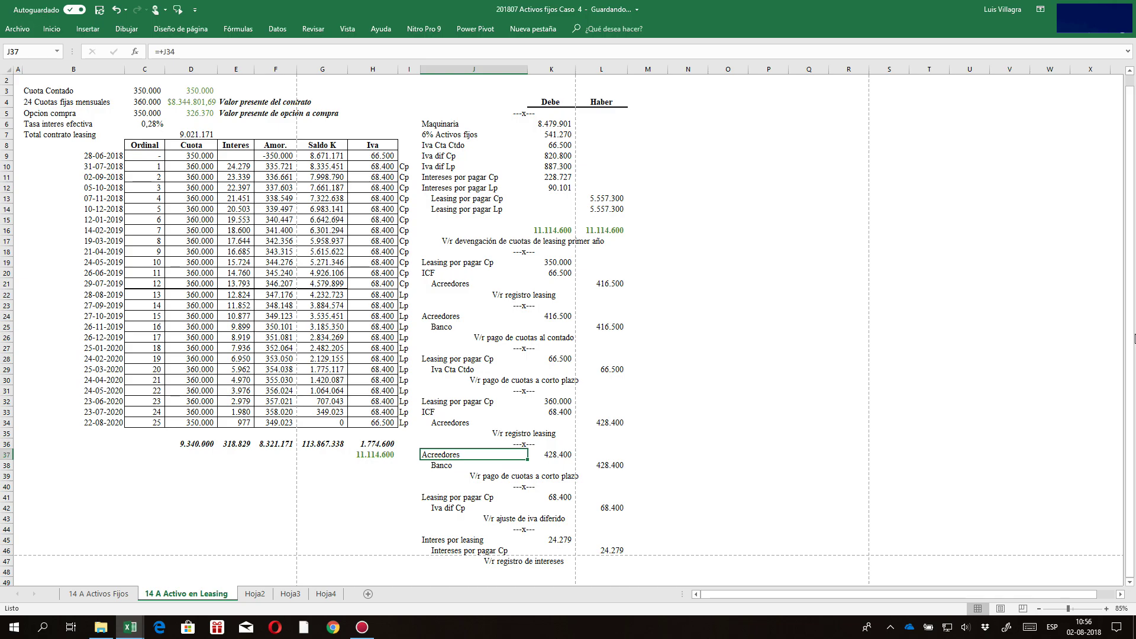
key("Down")
key("Down")
key("Down")
key("Down")
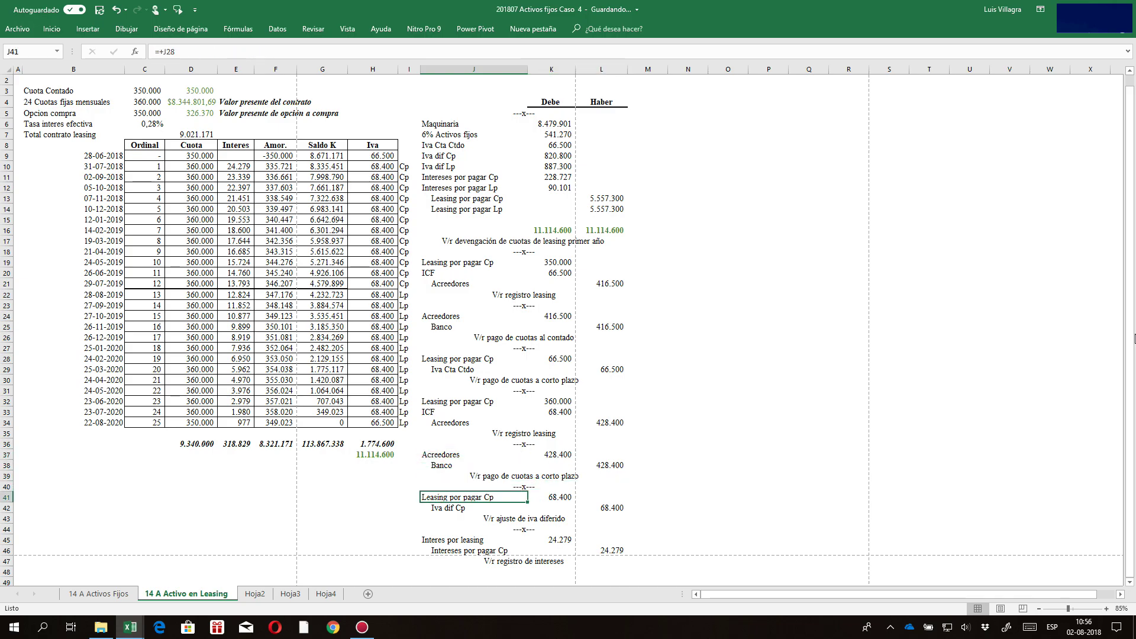
key("Down")
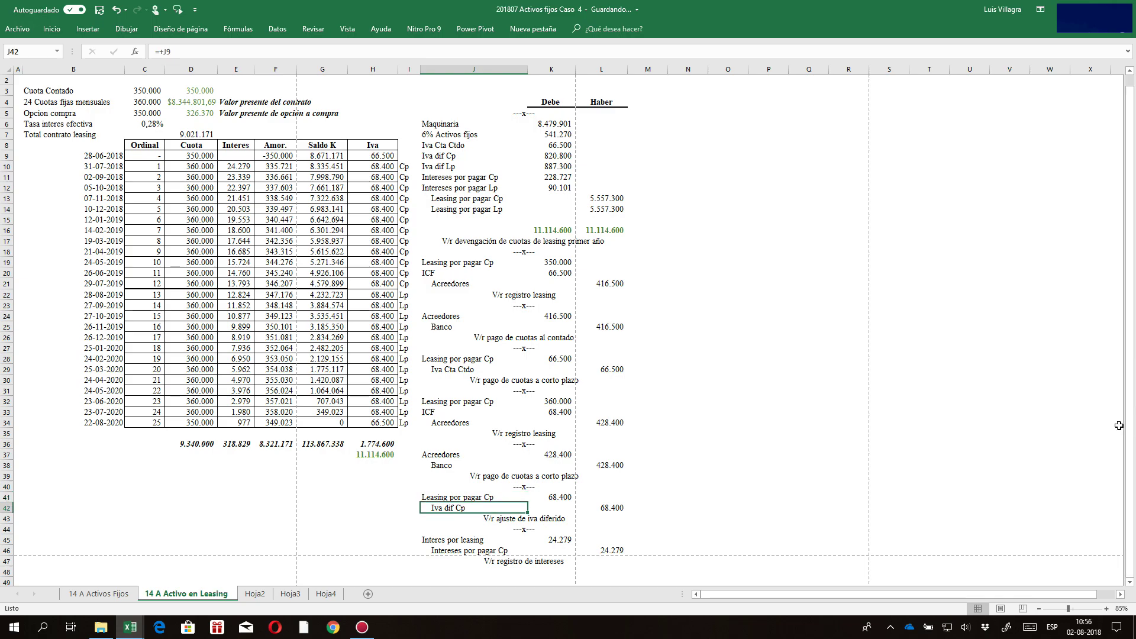
- Examine the final interest entry's Interes por leasing debit and Intereses por pagar Cp credit, comparing them with the first entry
scroll(532, 495, "down", 1)
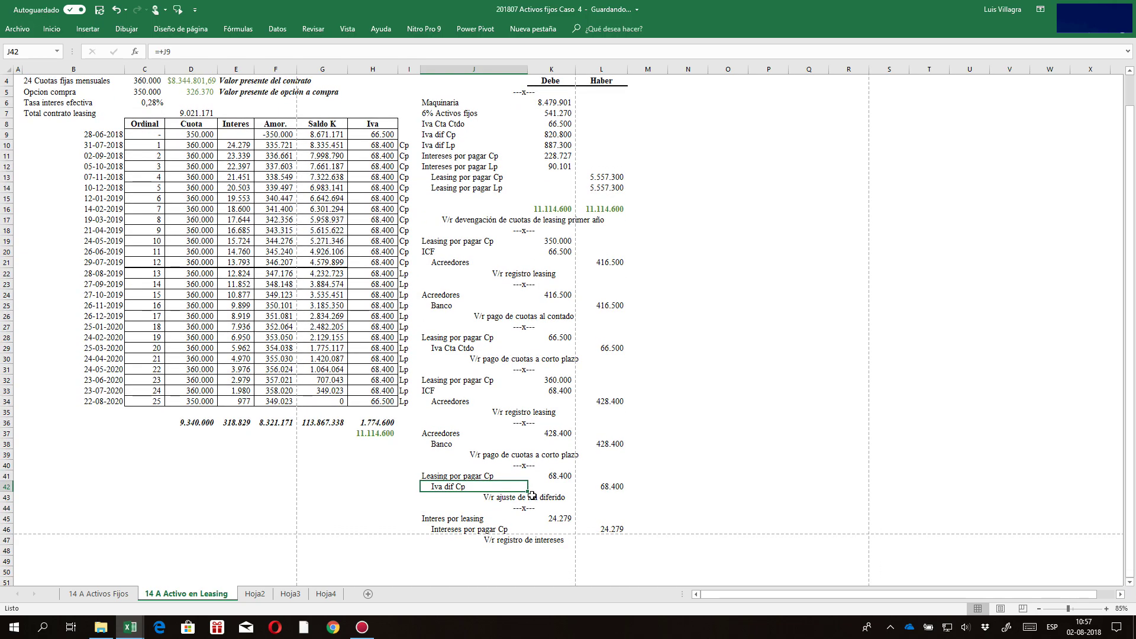
left_click(449, 521)
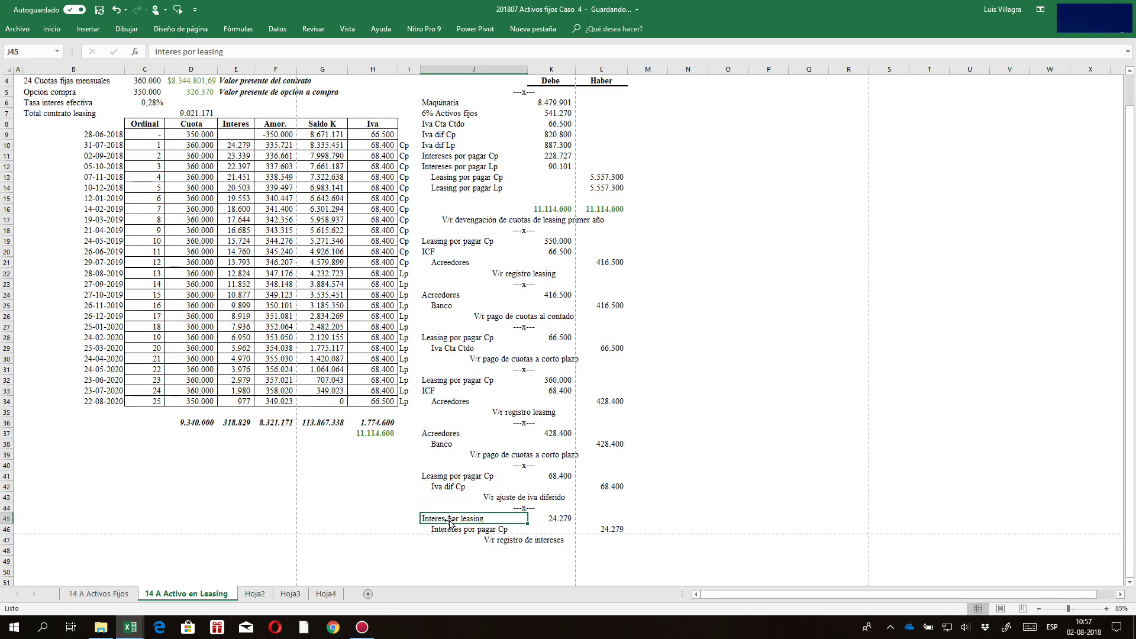
scroll(643, 385, "up", 1)
scroll(643, 385, "down", 3)
scroll(644, 387, "up", 4)
scroll(643, 386, "down", 7)
scroll(643, 386, "up", 7)
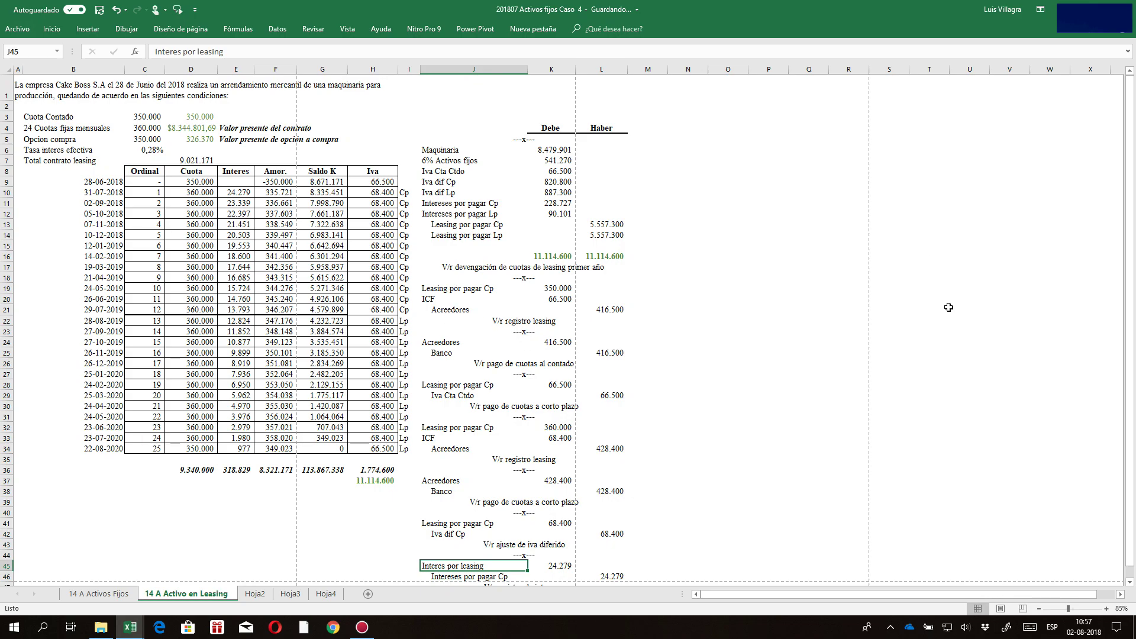
scroll(1120, 483, "down", 1)
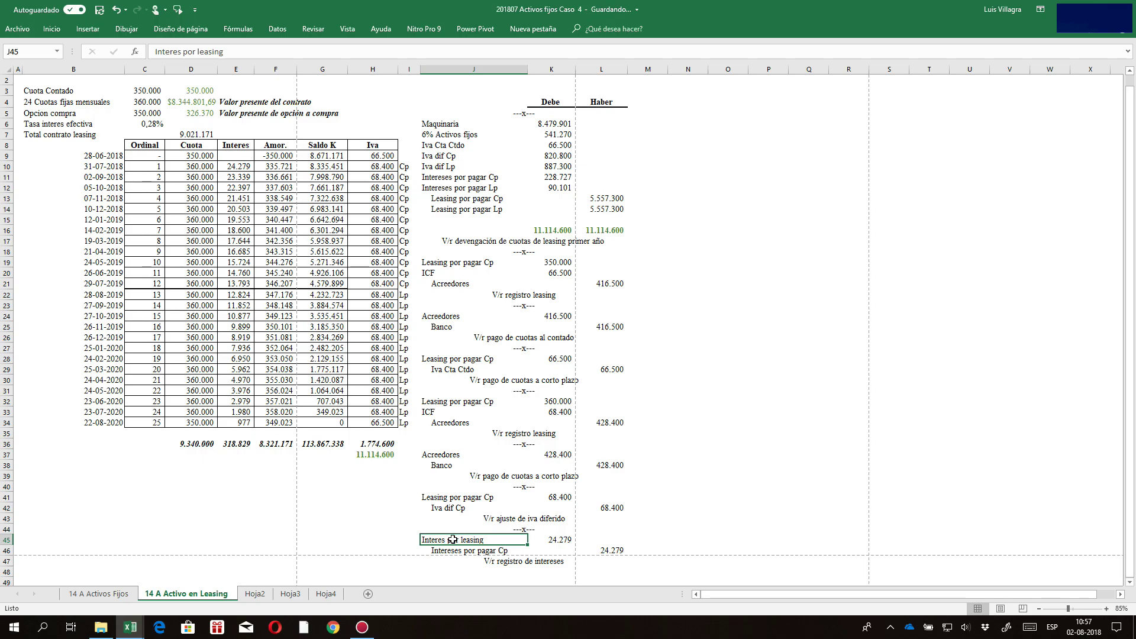
left_click(473, 557)
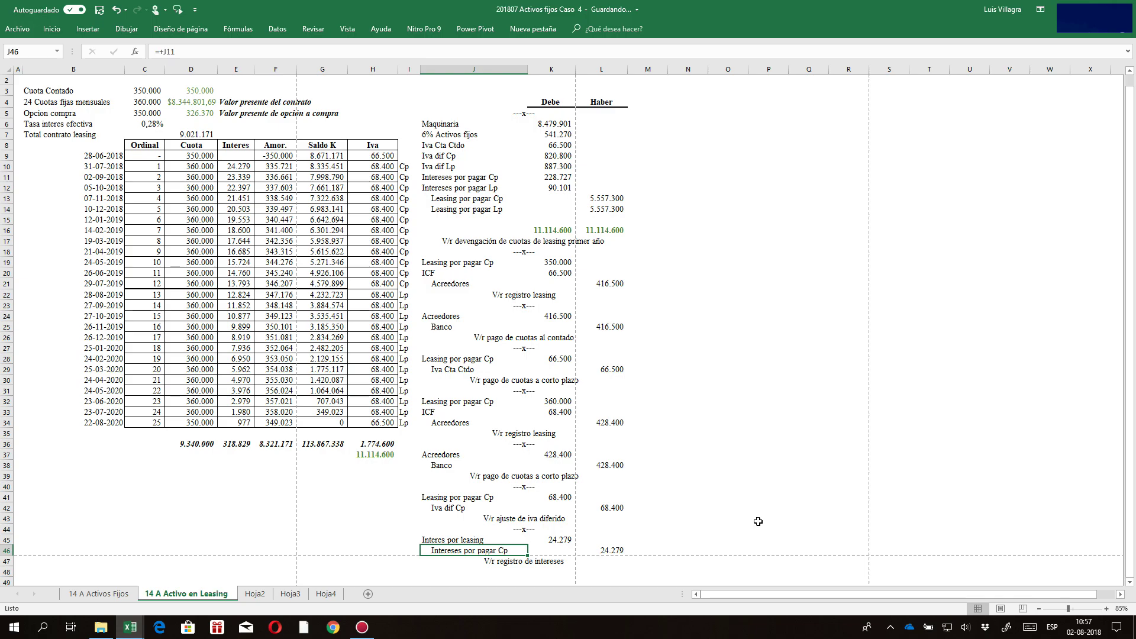
left_click(433, 540)
left_click(543, 537)
left_click(479, 548)
left_click(442, 538)
left_click(465, 551)
left_click(599, 552)
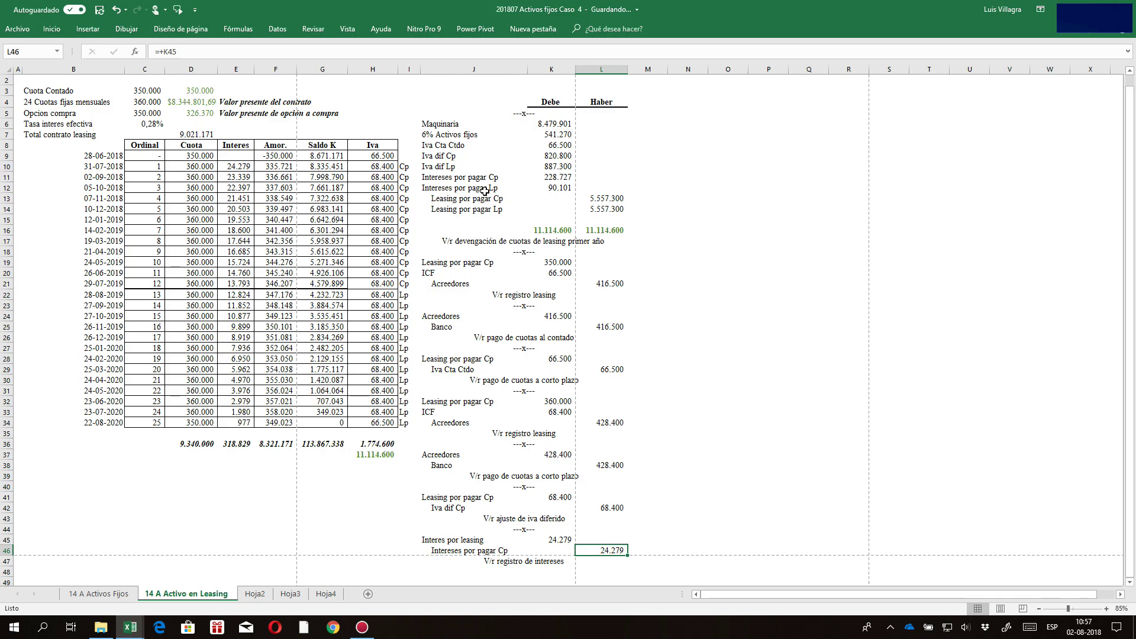
- On the 14 A Activos Fijos sheet, set the year in A5, A6 and the empty row's A7 to 2018
scroll(483, 191, "up", 1)
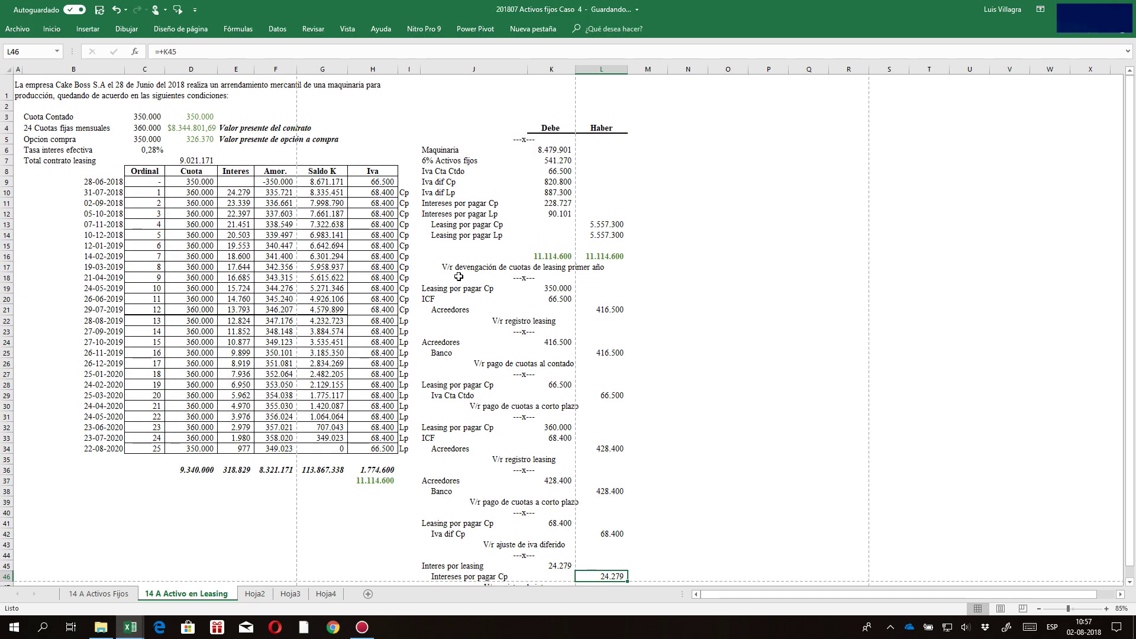
left_click(99, 594)
left_click(466, 178)
left_click(28, 154)
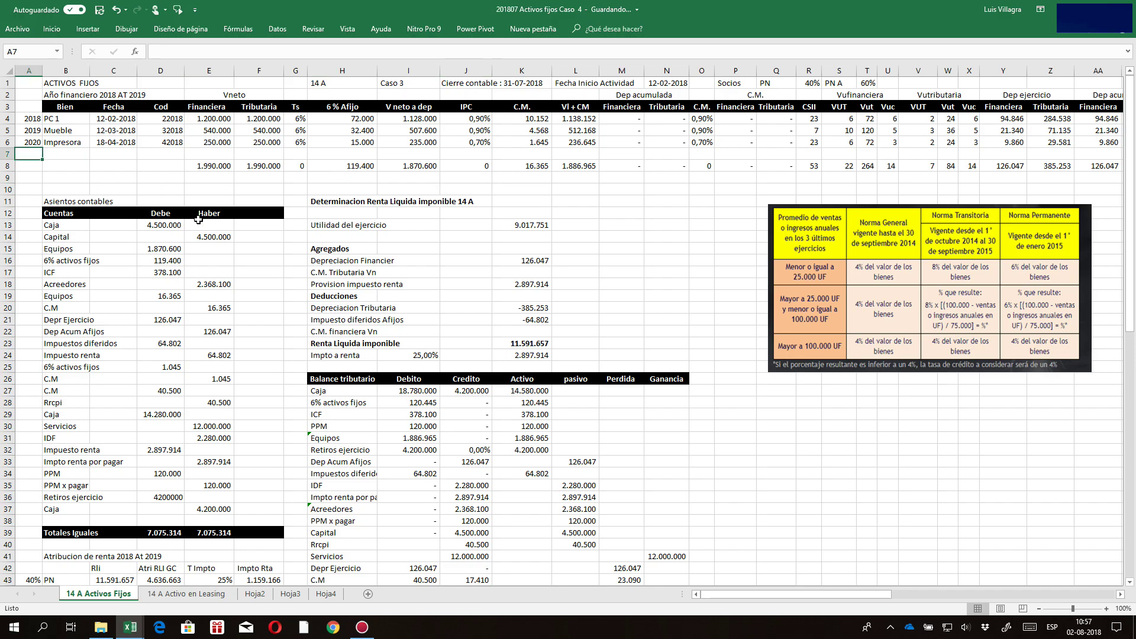
key("Up")
key("Up")
type("2018")
key("Return")
type("2018")
key("Return")
type("2018")
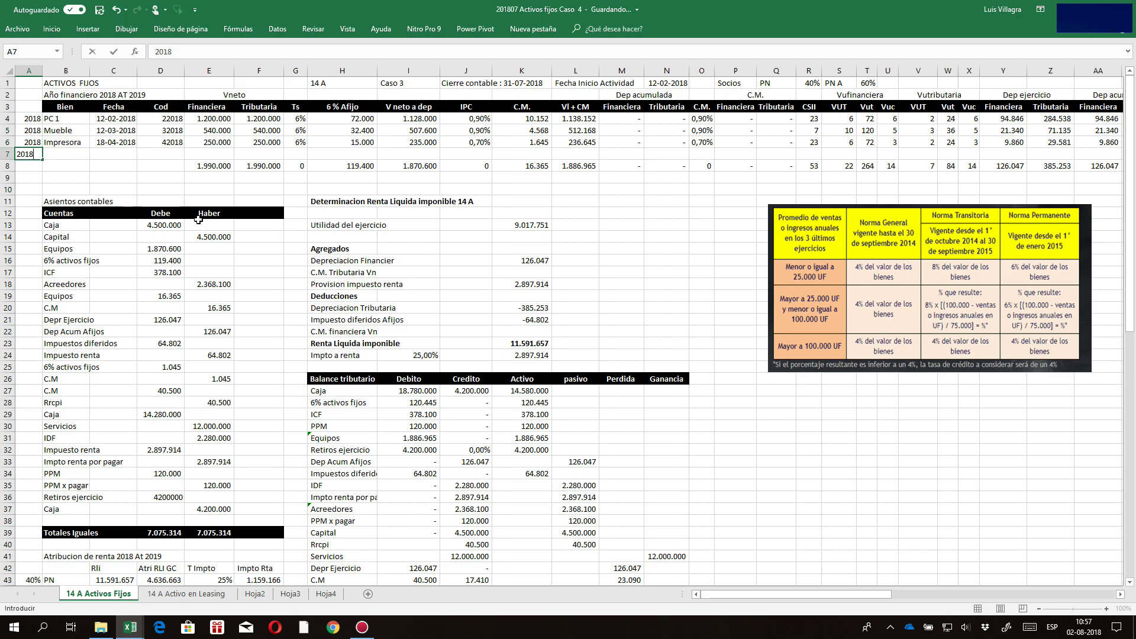
- Name the new asset in B7 Maq Leasing and enter 26-06-2018 as its Fecha
key("Tab")
type("Ma")
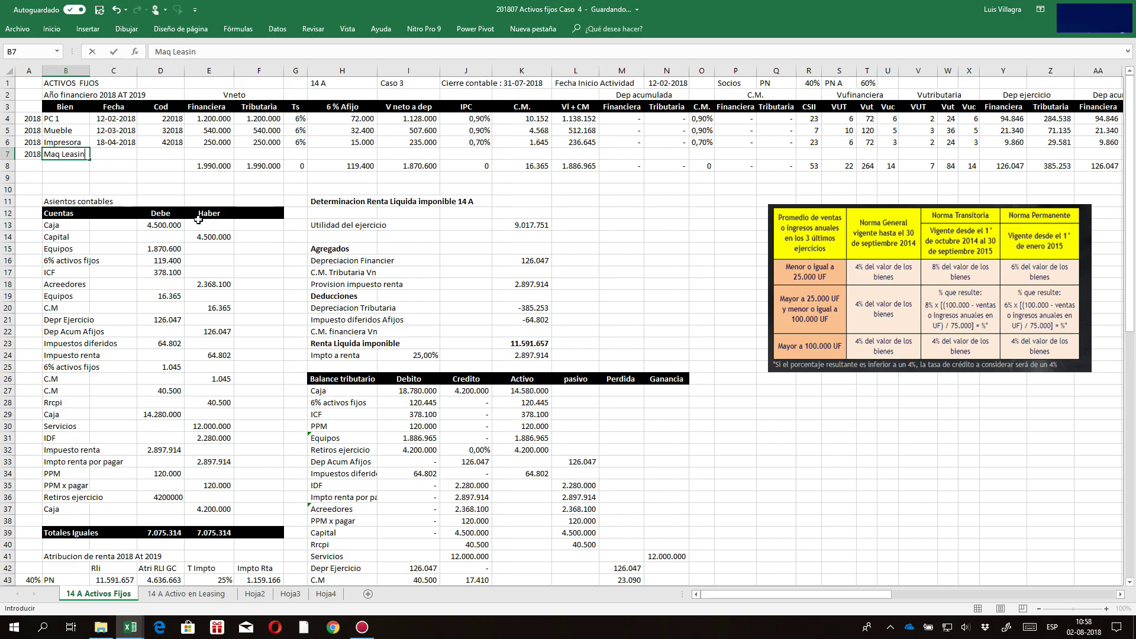
type("q Leasing")
key("Return")
key("Return")
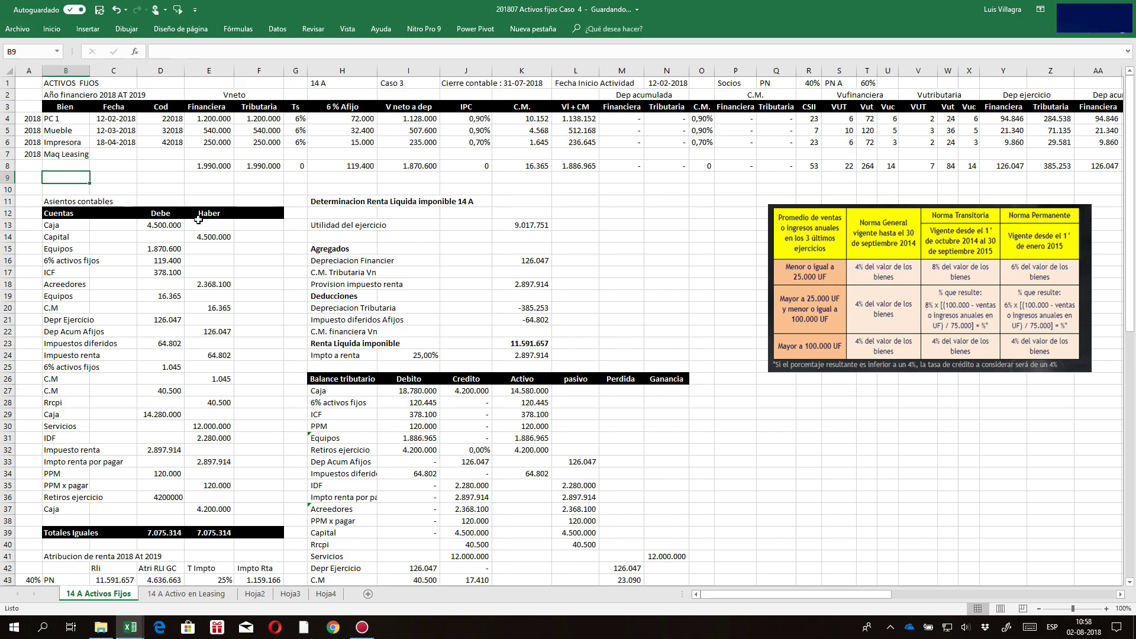
key("Up")
key("Right")
key("Up")
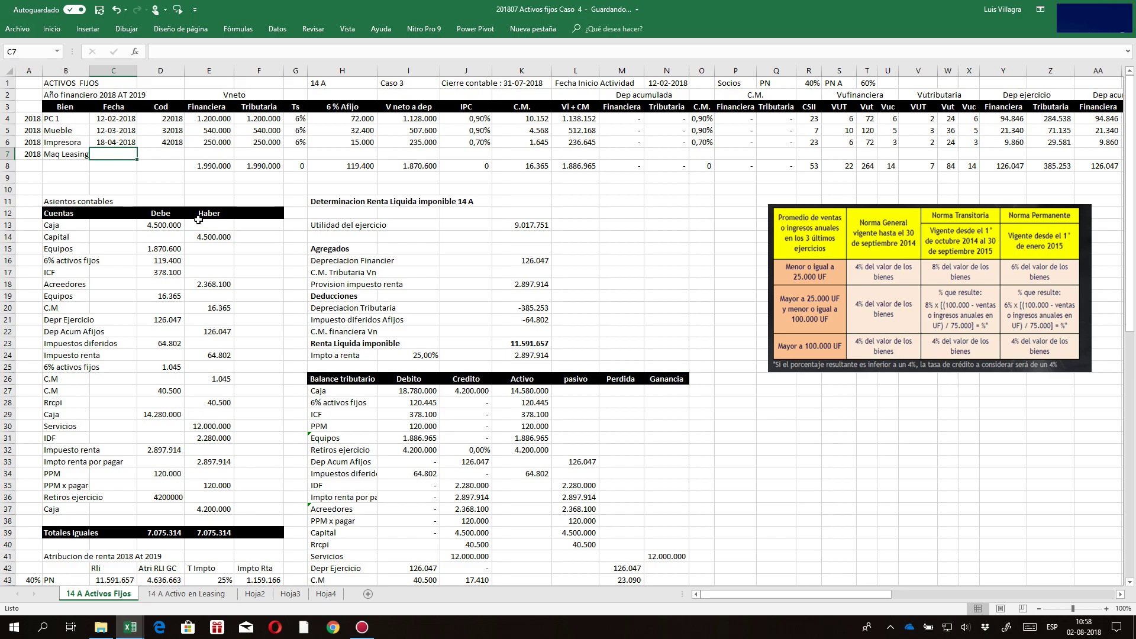
type("26-06-2018")
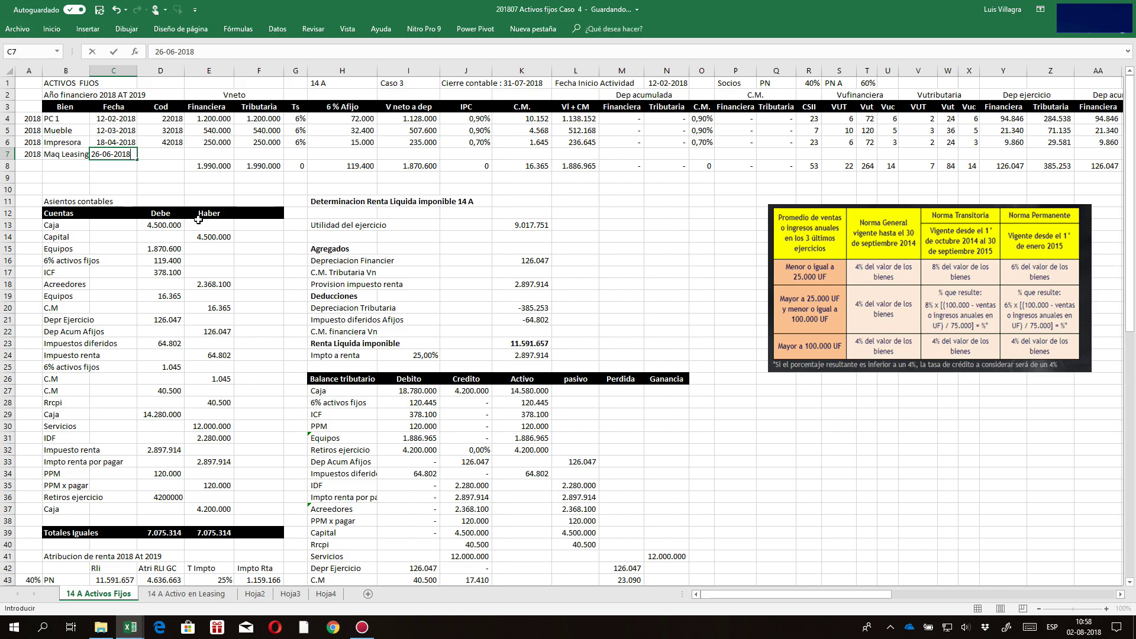
key("Return")
- Try to enter the Cod for Maq Leasing in D7 as 06-2018, then 062018, and apply the thousands number style
key("Up")
key("Right")
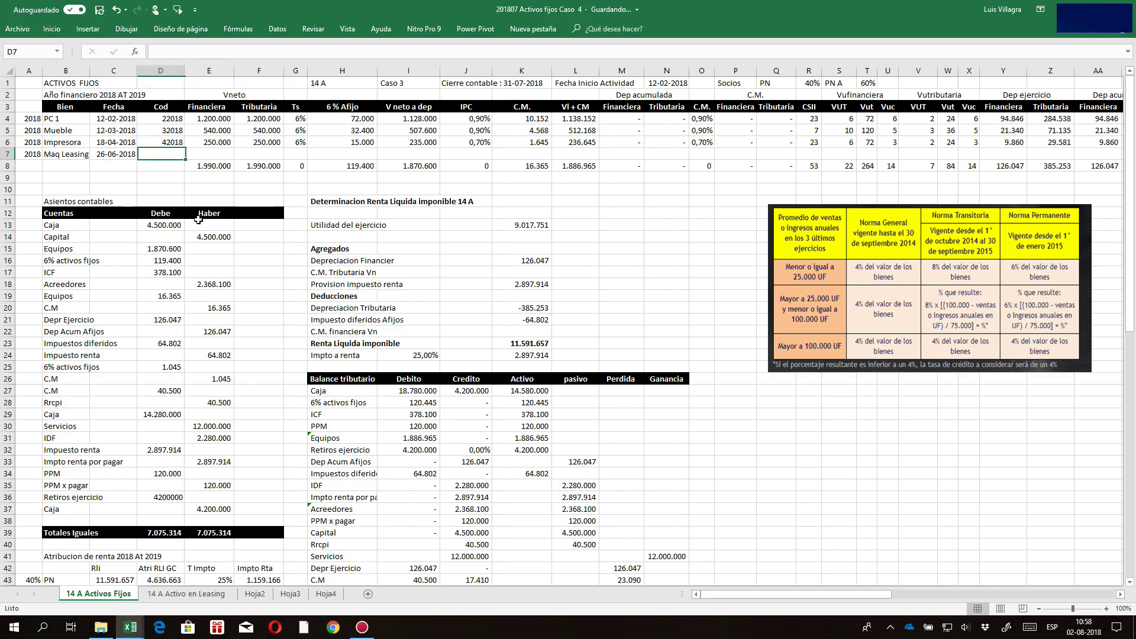
type("06-2018")
key("Return")
key("Up")
type("062018")
key("Return")
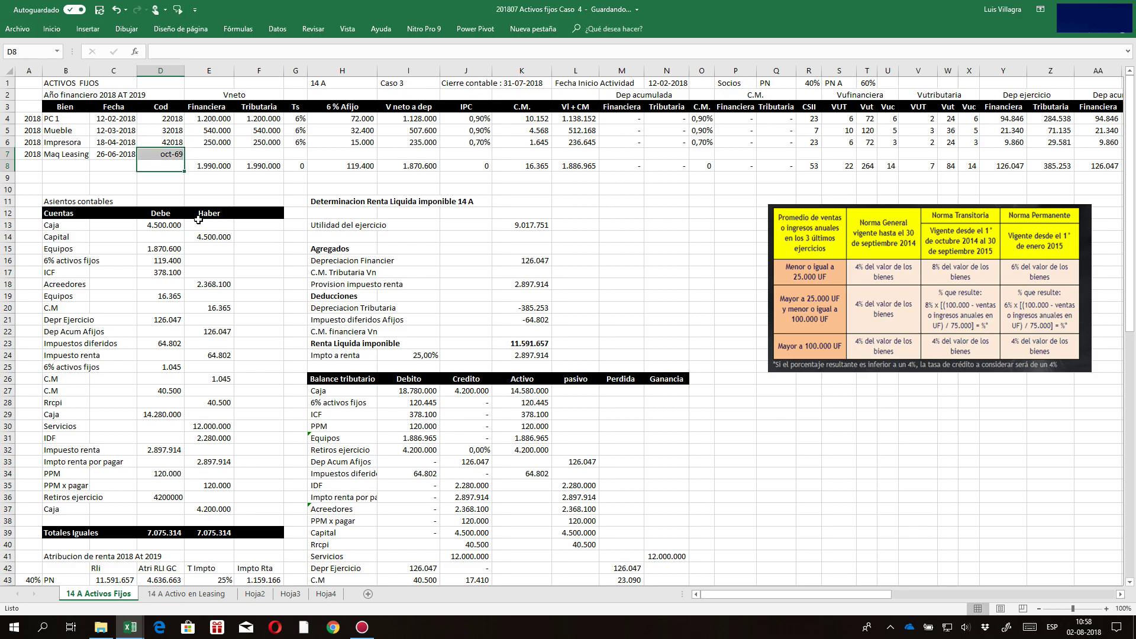
key("Up")
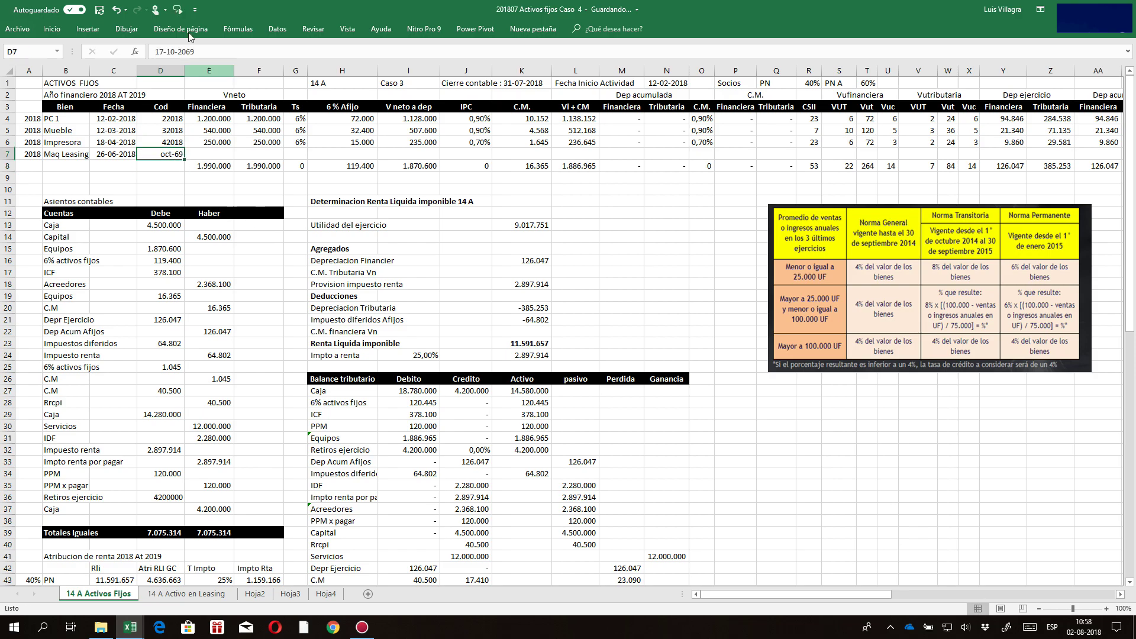
left_click(52, 28)
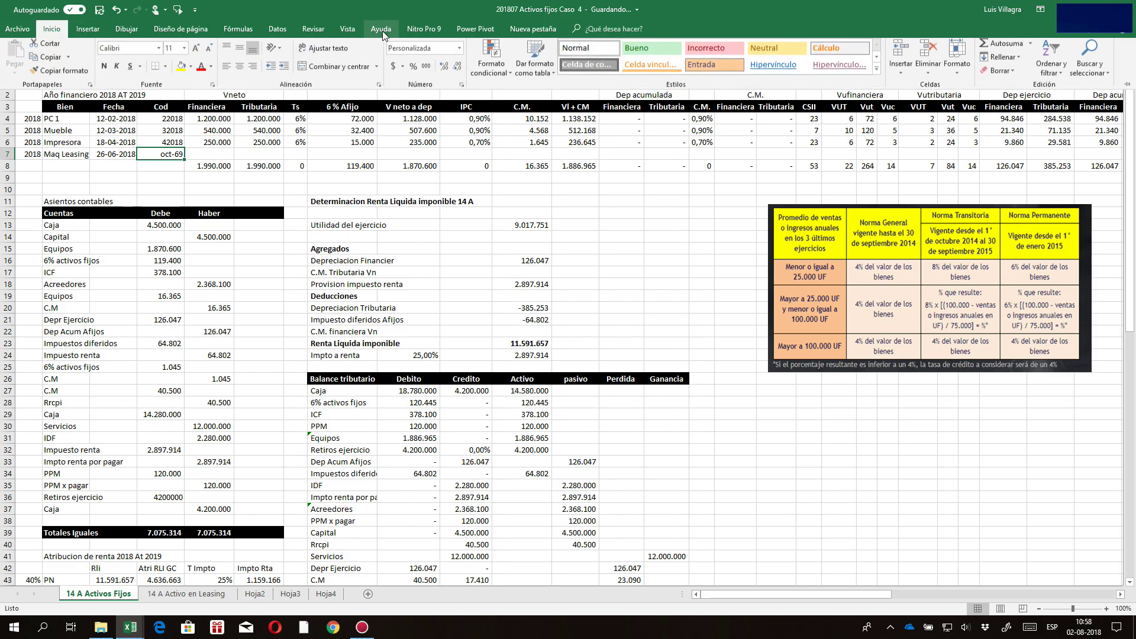
left_click(425, 69)
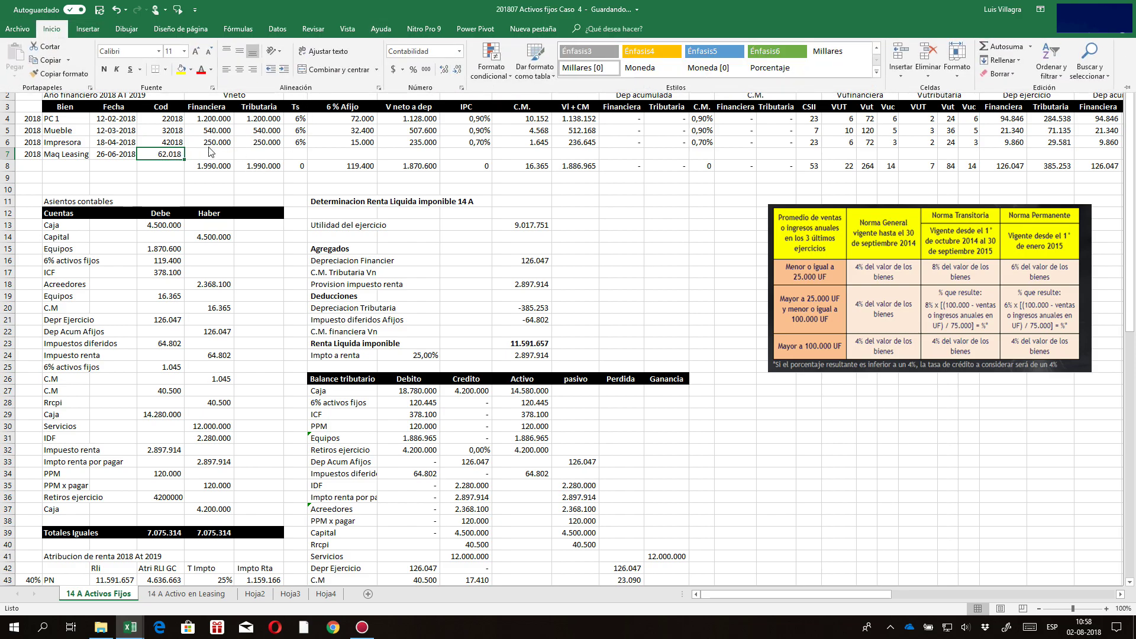
- Extend the Impresora's Cod cell D6 down to D7 and enter 62018 as the Maq Leasing code
left_click(168, 142)
left_click_drag(188, 149, 186, 159)
type("62018")
key("Return")
key("Up")
- Copy the Impresora's values and formulas from E6:AI6 into the Maq Leasing row, starting at E7
key("Right")
key("Up")
key("shift+Right")
key("shift+Right")
key("shift+Right")
key("shift+Right")
key("shift+Right")
key("shift+Right")
key("shift+Right")
key("shift+Right")
key("shift+Right")
key("shift+Right")
key("shift+Right")
key("shift+Right")
key("shift+Right")
key("shift+Right")
key("shift+Right")
key("shift+Right")
key("shift+Right")
key("shift+Right")
key("shift+Right")
key("shift+Right")
key("shift+Right")
key("shift+Right")
key("shift+Right")
key("shift+Right")
key("shift+Right")
key("shift+Right")
key("shift+Right")
key("shift+Right")
key("shift+Right")
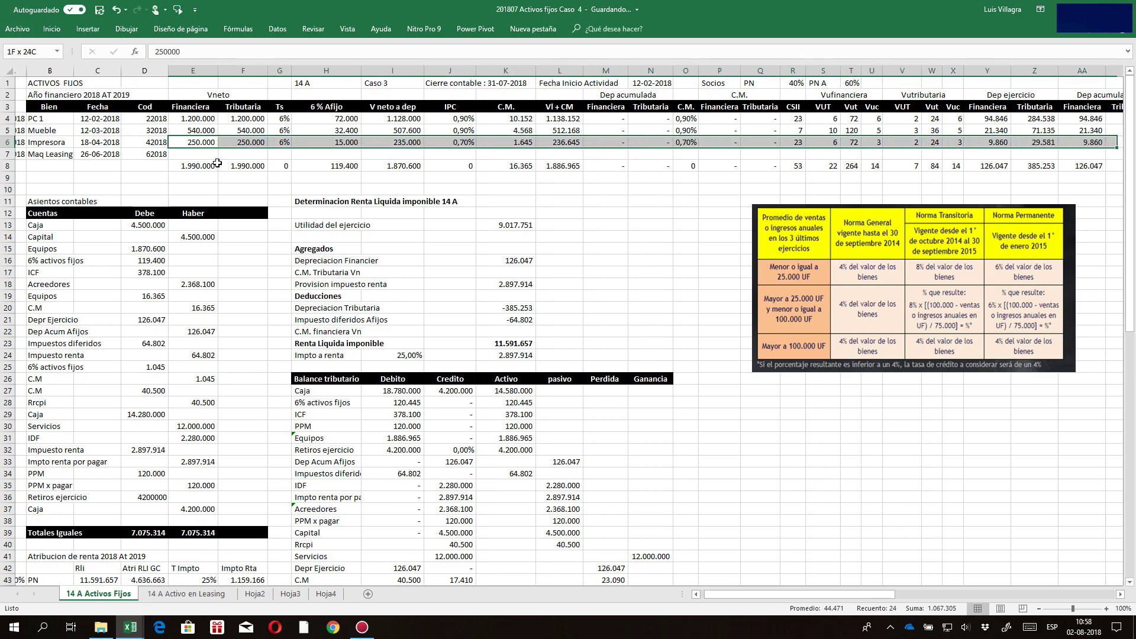
key("shift+Right")
key("shift+Right")
key("shift+Left")
key("shift+Left")
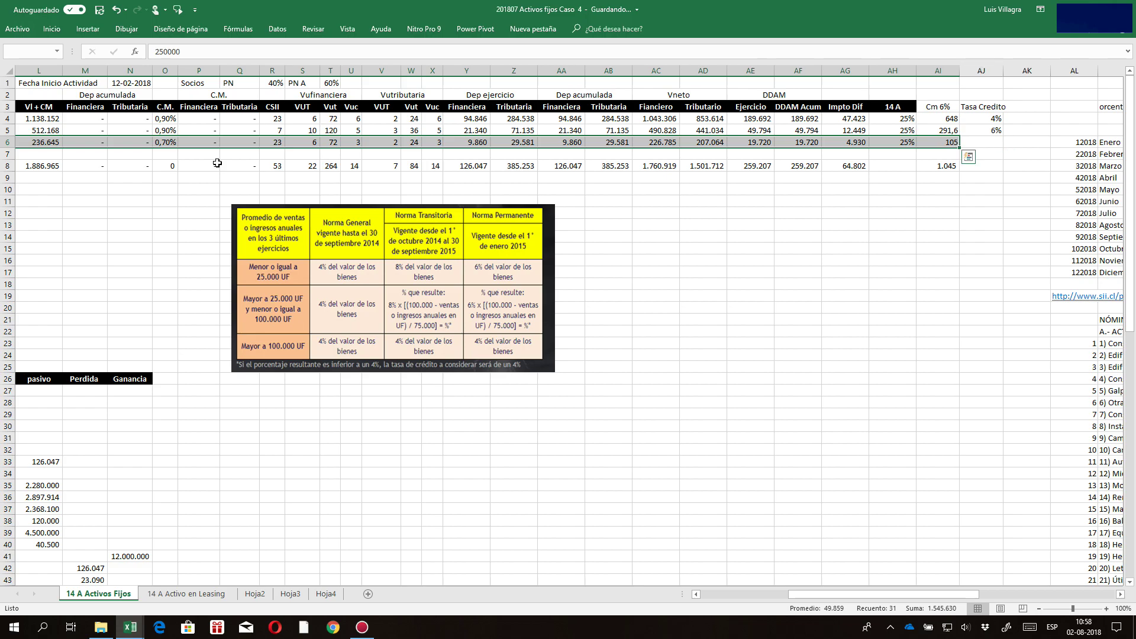
key("ctrl+c")
key("Down")
key("Down")
key("Left")
key("Left")
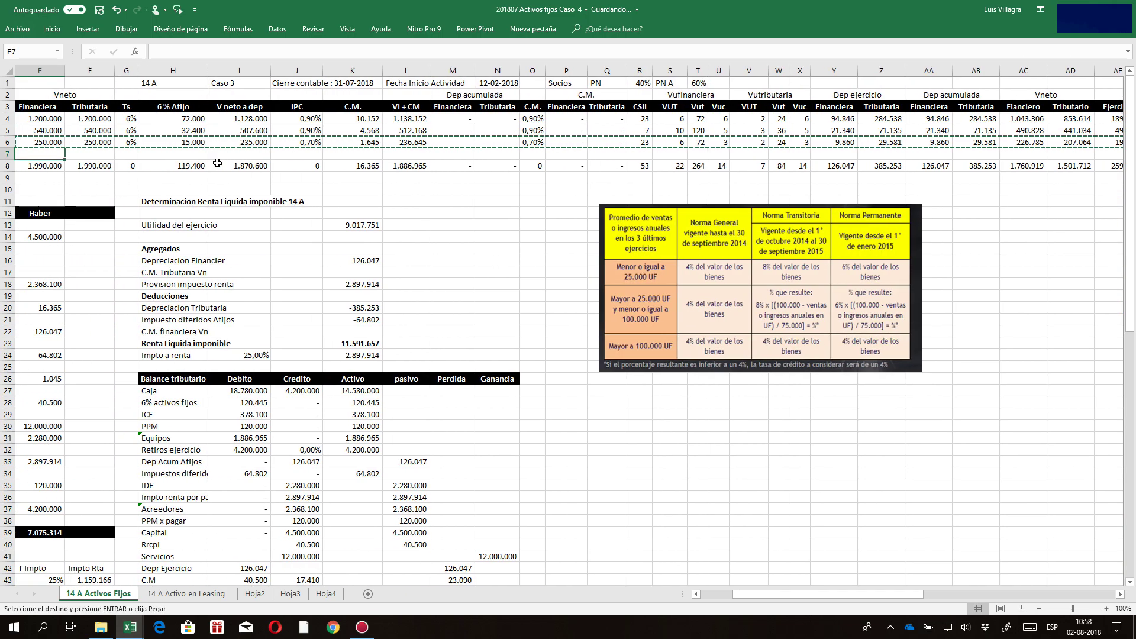
key("Right")
key("Right")
key("Up")
key("Return")
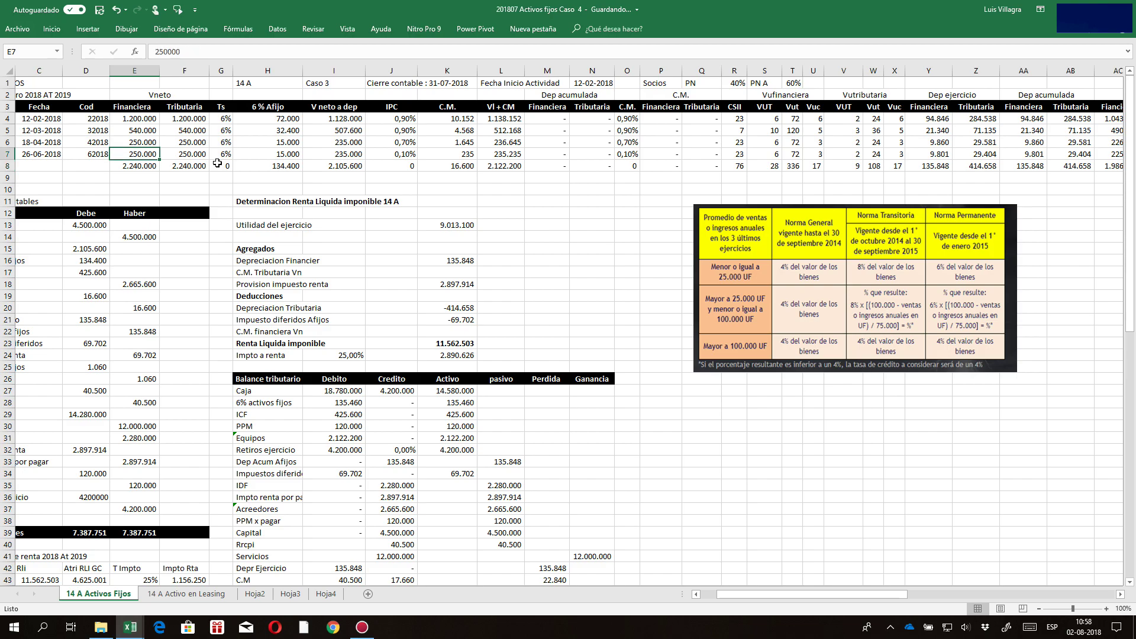
- Link the Maq Leasing Financiera value in E7 to the total leasing contract in D7 of the 14 A Activo en Leasing sheet
type("+")
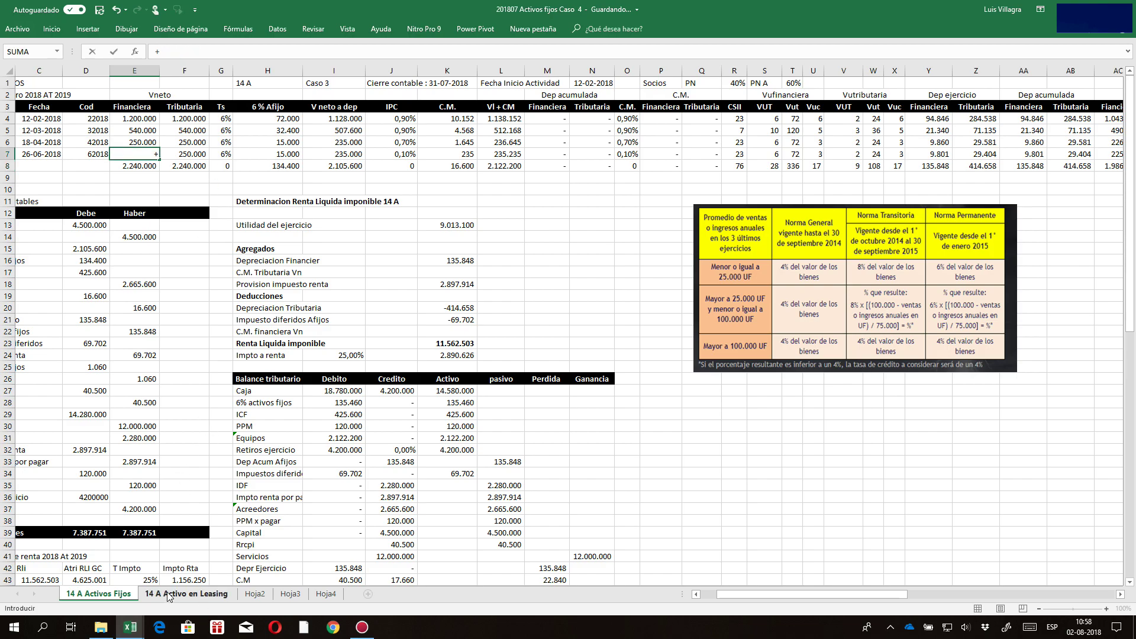
left_click(172, 594)
left_click(183, 160)
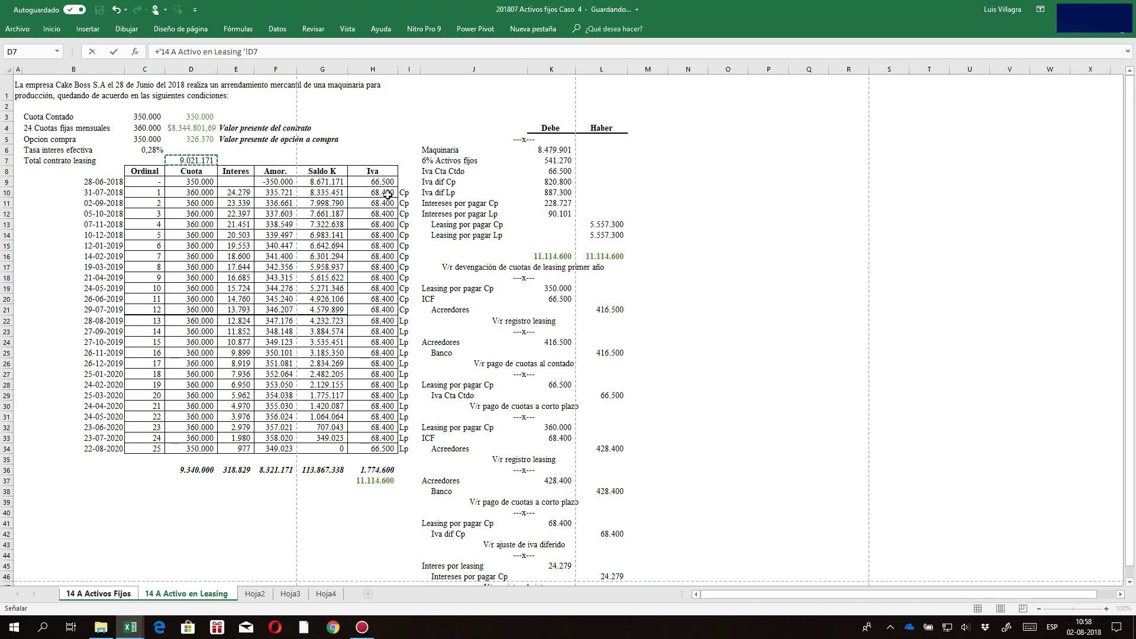
key("Return")
key("Right")
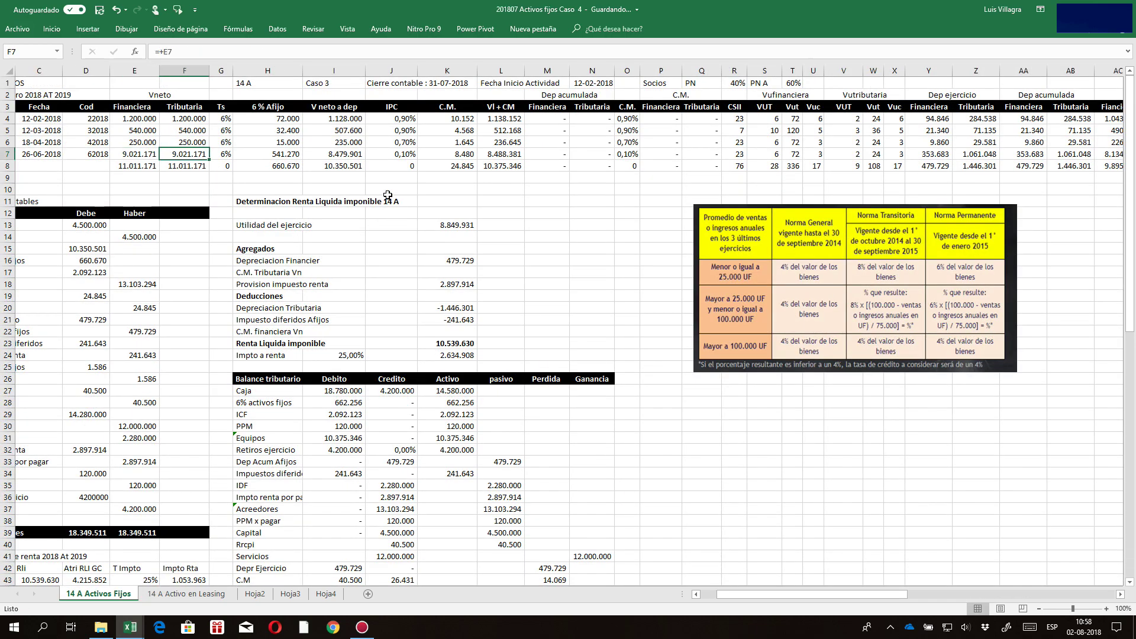
key("Left")
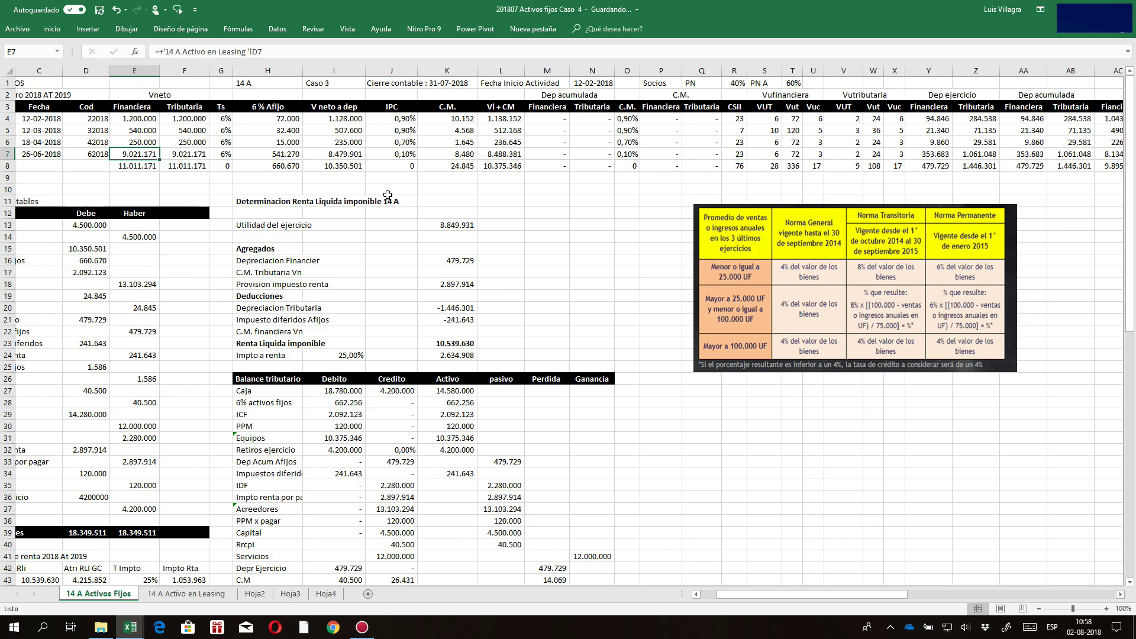
- Set the Maq Leasing Tributaria value in F7 to 0
key("Right")
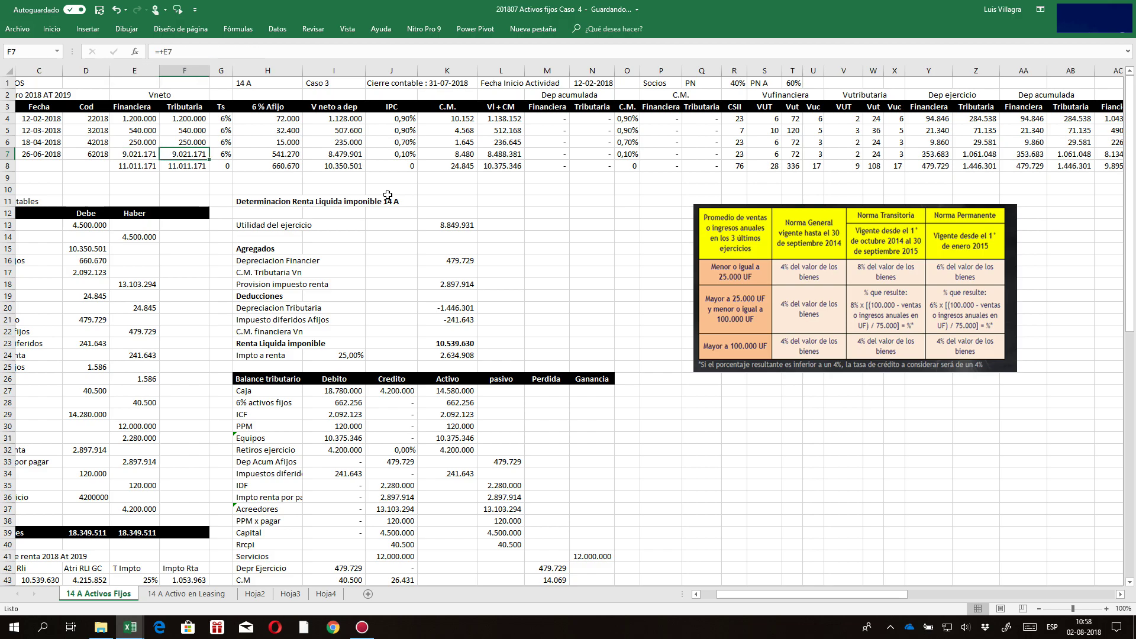
type("0")
key("Return")
key("Up")
- Compare the Maq Leasing 6% Afijo amount with the leasing sheet's 6% Activos fijos debit, and check its V neto a dep and IPC formulas
key("Right")
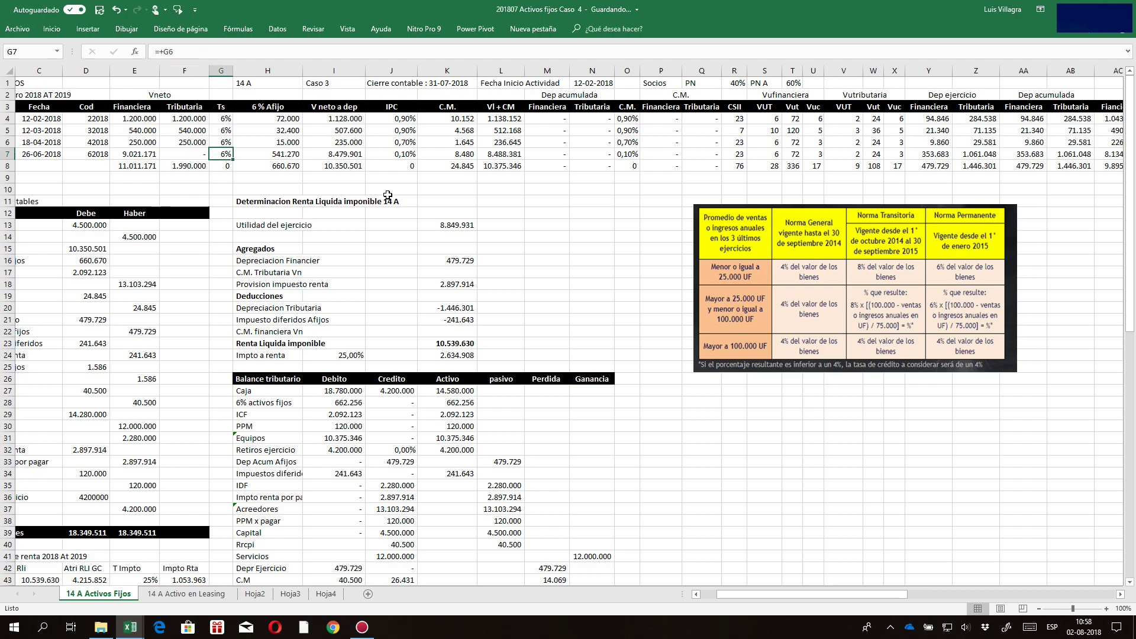
key("Right")
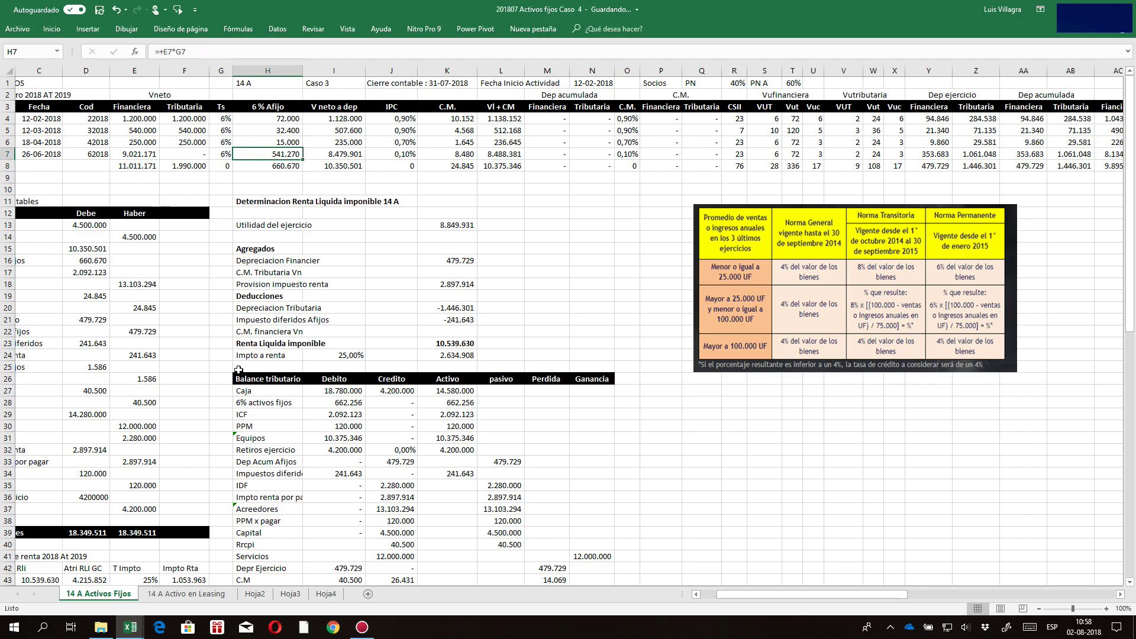
left_click(171, 593)
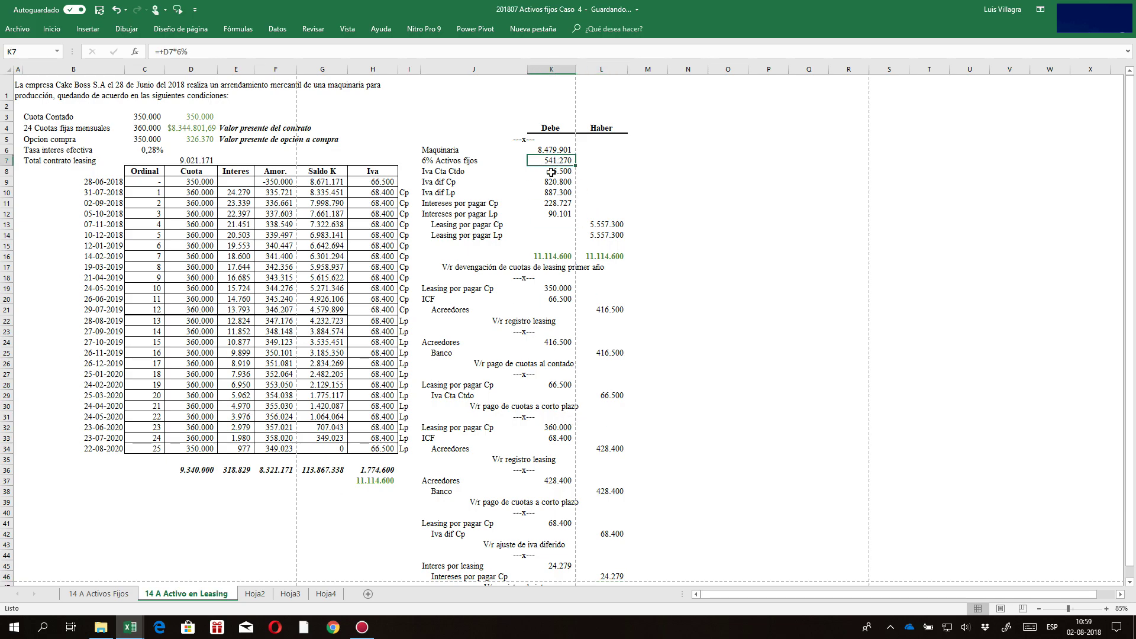
left_click(98, 594)
left_click(345, 153)
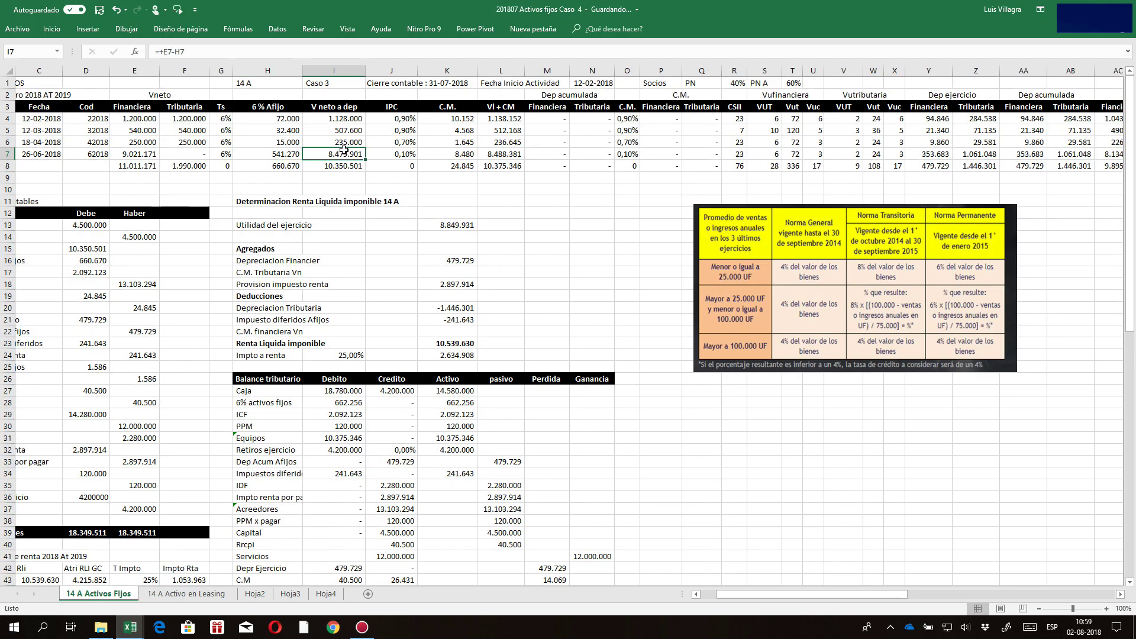
left_click(397, 152)
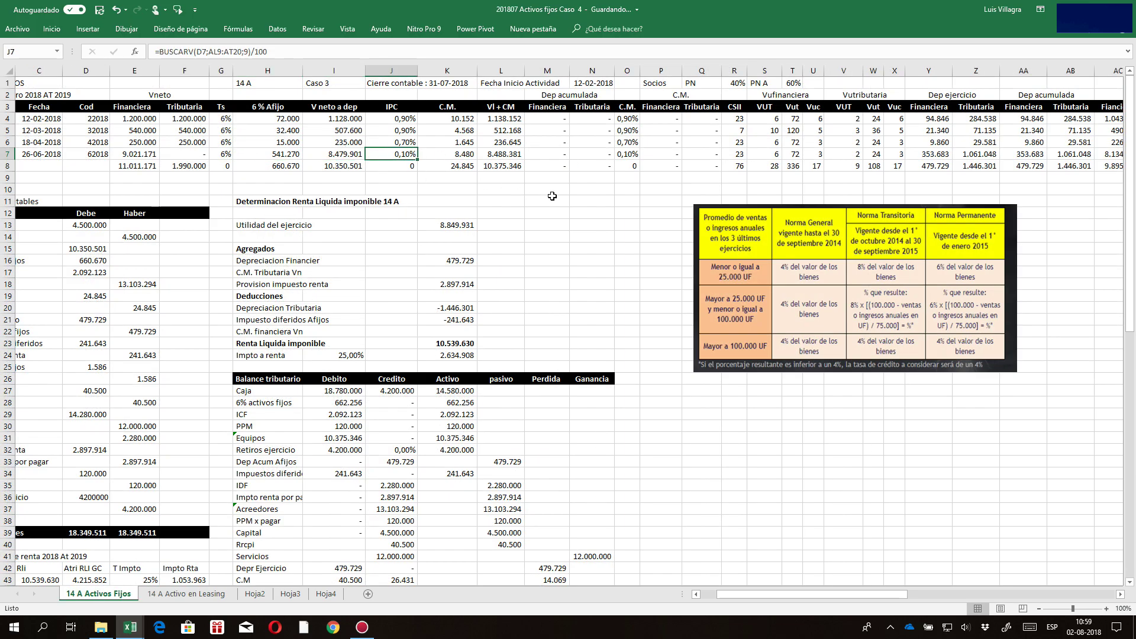
- Examine the rest of the Maq Leasing row and the monthly Corrección Monetaria percentage table around the Junio row
key("Right")
key("Right")
key("Right")
key("Right")
key("Right")
key("Right")
key("Right")
key("Right")
key("Right")
key("Right")
key("Right")
key("Right")
key("Right")
key("Right")
key("Right")
key("Right")
key("Right")
key("Right")
key("Right")
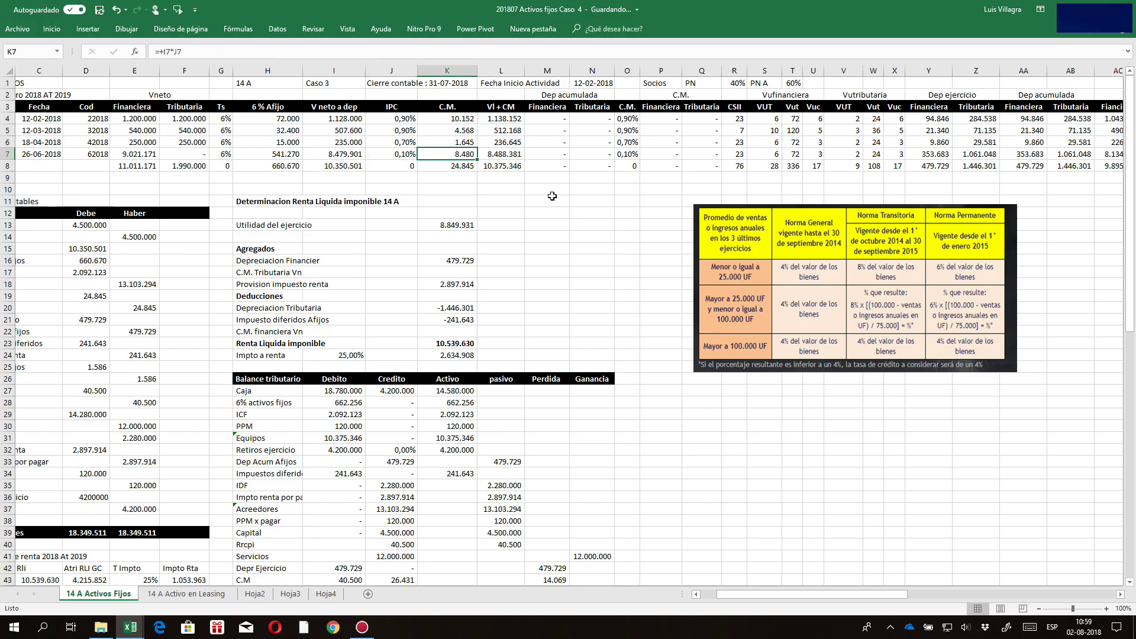
key("Right")
key("Right")
key("Right")
key("Right")
key("Right")
key("Right")
key("Right")
key("Right")
key("Right")
key("Right")
key("Right")
key("Right")
key("Right")
key("Right")
key("Right")
key("Right")
key("Right")
key("Right")
key("Right")
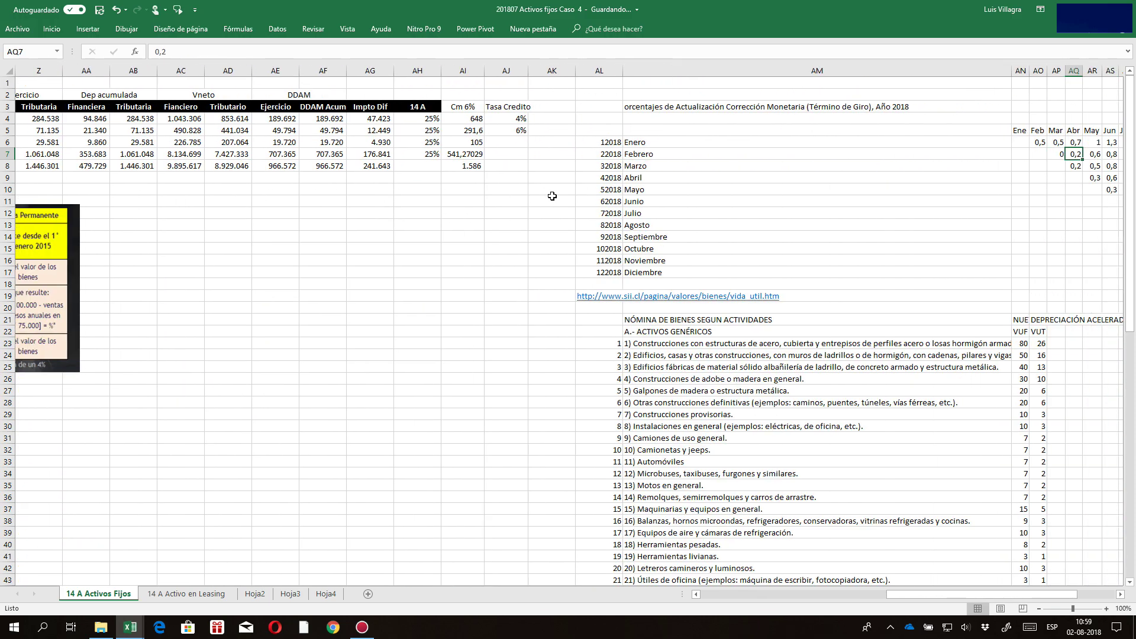
key("Down")
key("Left")
key("Left")
key("Left")
key("Left")
key("Down")
key("Down")
key("Down")
key("Down")
key("Left")
key("Left")
key("Left")
key("Left")
key("Left")
key("Left")
key("Left")
key("Left")
key("Left")
key("Right")
key("Right")
key("Right")
key("Right")
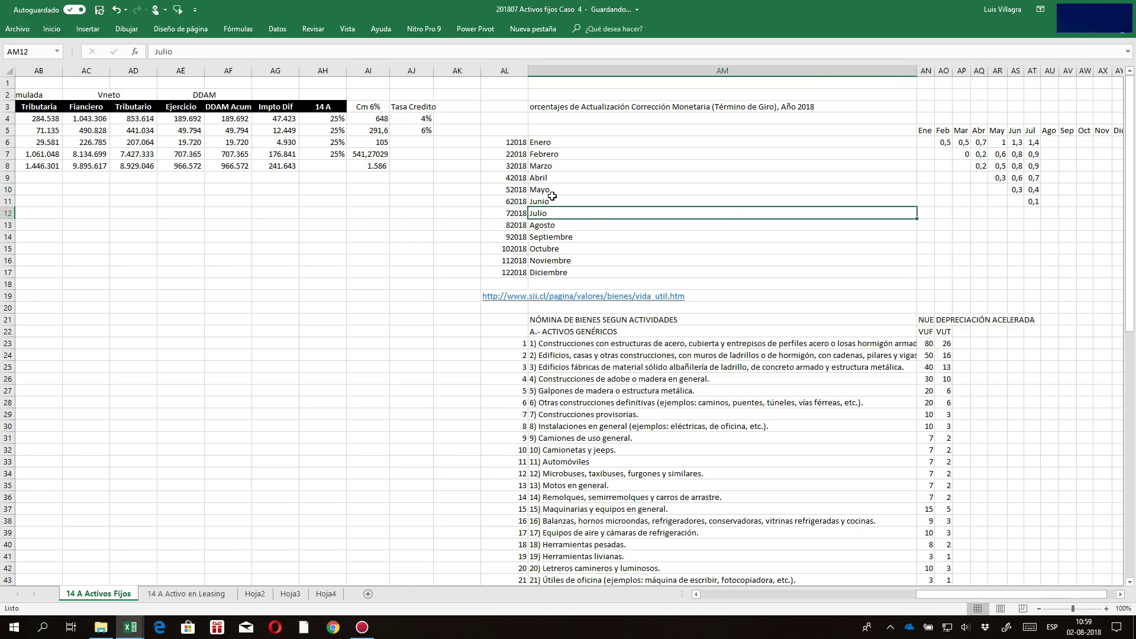
- Examine the Junio row of the monthly Corrección Monetaria percentage table across to the Jul column
key("Up")
key("Right")
key("Right")
key("Right")
key("Right")
key("Right")
key("Right")
key("Right")
key("Left")
key("Left")
key("Left")
key("Left")
key("Left")
key("Left")
key("Left")
key("Left")
key("Left")
key("Left")
key("Left")
key("Left")
key("Left")
key("Left")
key("Left")
key("Left")
key("Left")
key("Left")
key("Left")
key("Left")
key("Left")
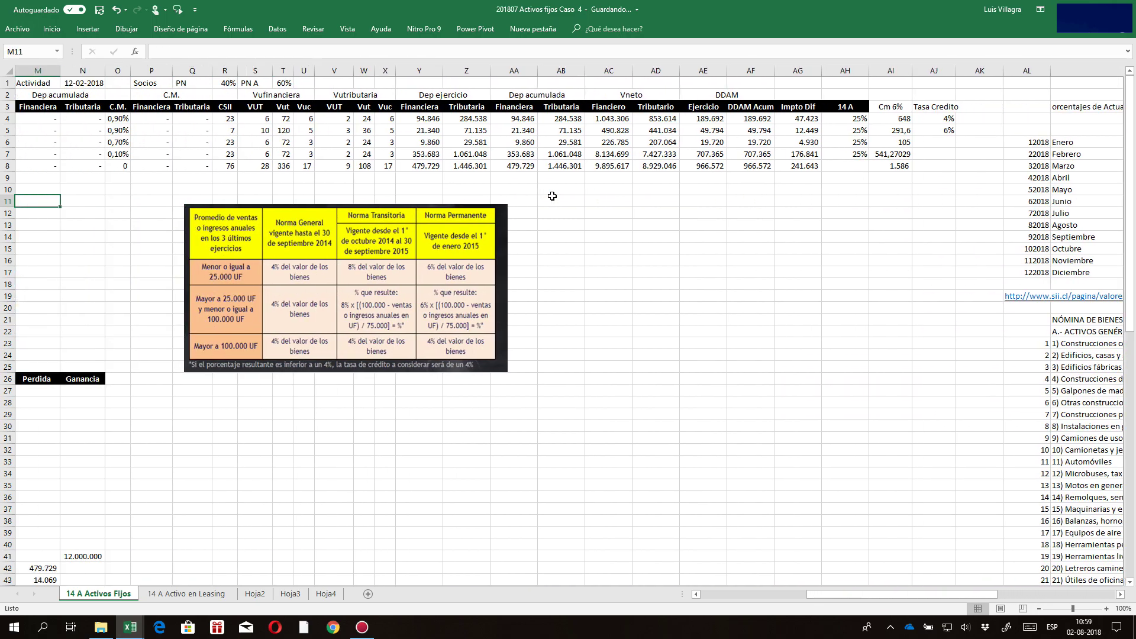
key("Right")
key("Right")
key("Right")
key("Right")
key("Right")
key("Right")
key("Right")
key("Right")
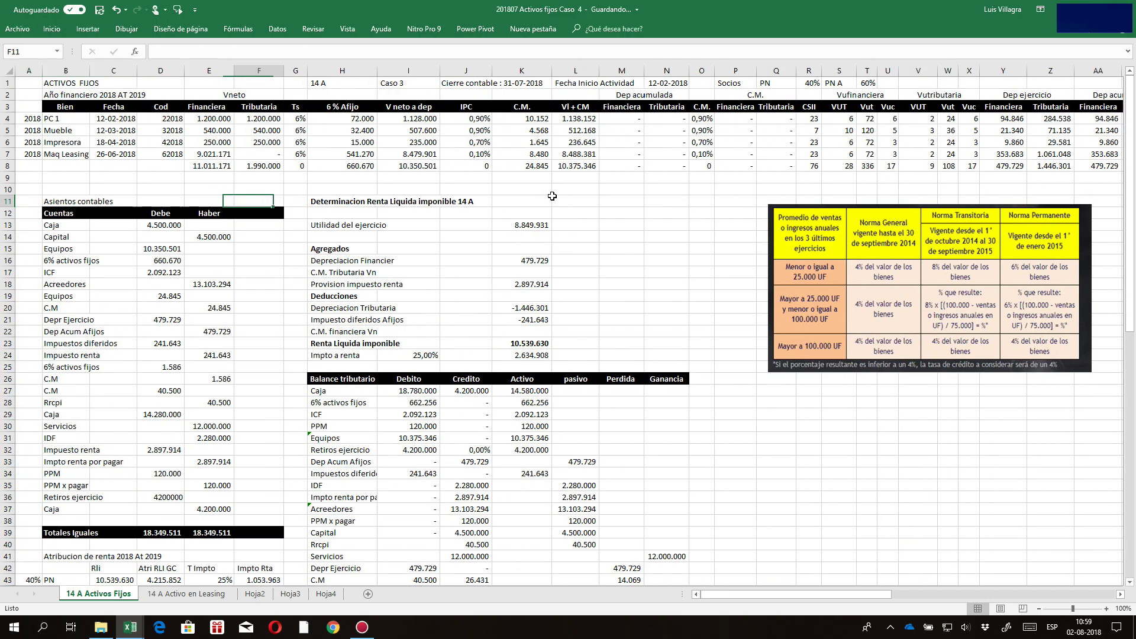
- Check the Maq Leasing row's Vl + CM formula and its accumulated depreciation, C.M., useful life, depreciation and 14 A columns
key("Right")
key("Right")
key("Up")
key("Up")
key("Up")
key("Up")
key("Right")
key("Left")
key("Right")
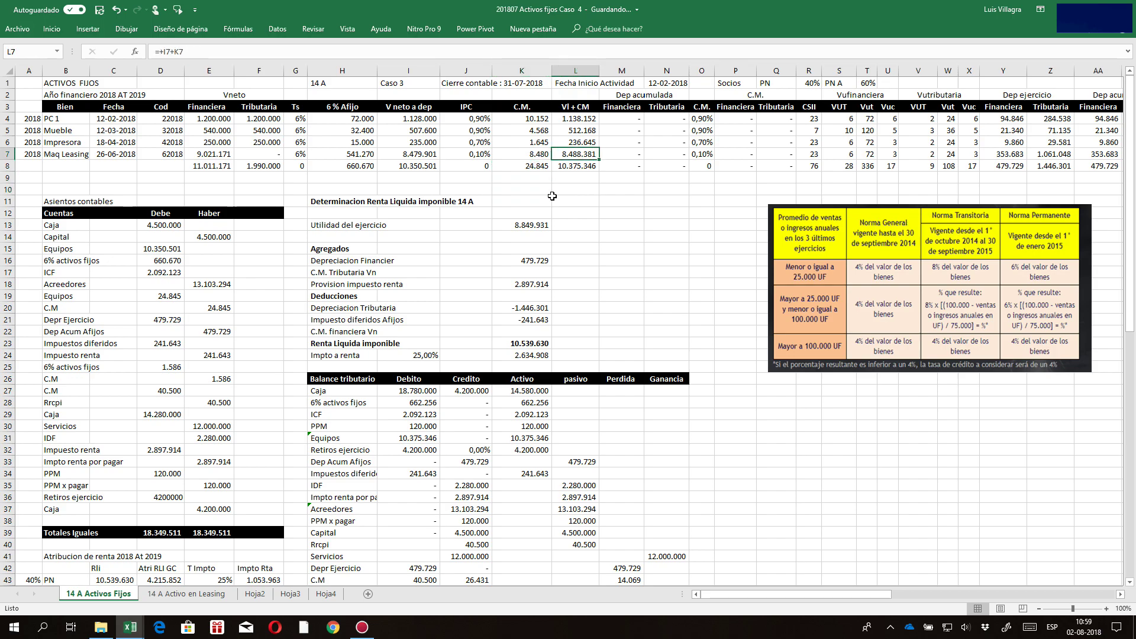
key("Right")
key("Right")
key("Right")
key("Right")
key("Right")
key("Right")
key("Right")
key("Right")
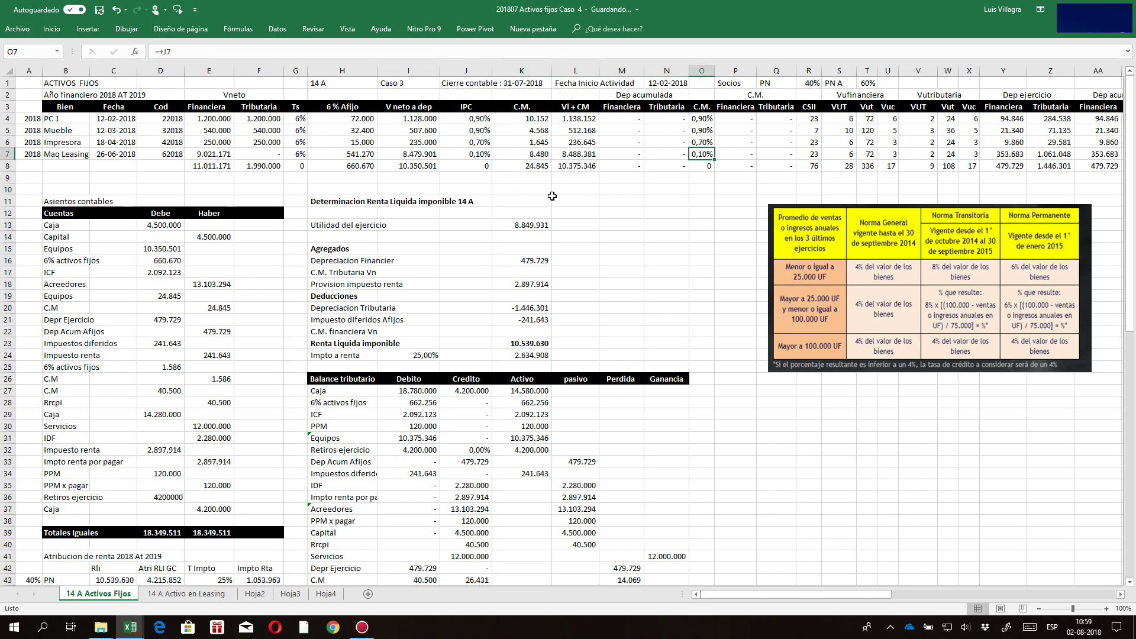
key("Right")
key("Right")
key("Right")
key("Right")
key("Right")
key("Right")
key("Right")
key("Right")
key("Right")
key("Right")
key("Right")
key("Right")
key("Right")
key("Right")
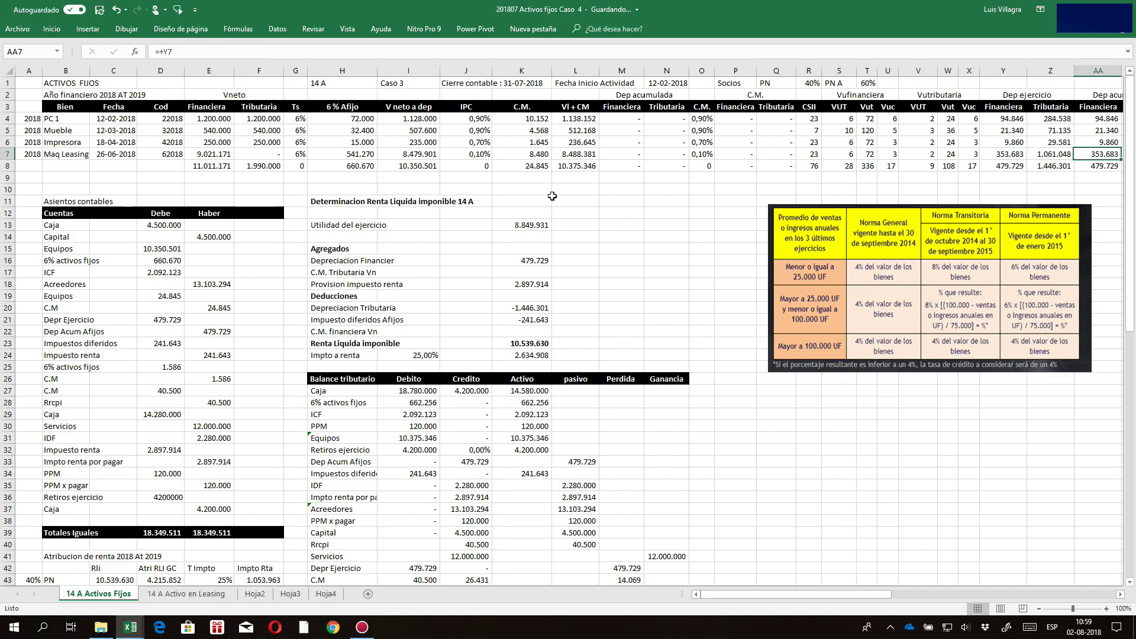
key("Right")
- Link the Maq Leasing row's CSII code to the list number of "Maquinarias y equipos en general" in AL37 with the formula +AL37
key("Left")
key("Left")
key("Left")
key("Left")
key("Left")
key("Left")
key("Left")
key("Left")
key("Left")
key("Left")
key("Left")
key("Left")
key("Left")
key("Left")
key("Left")
key("Left")
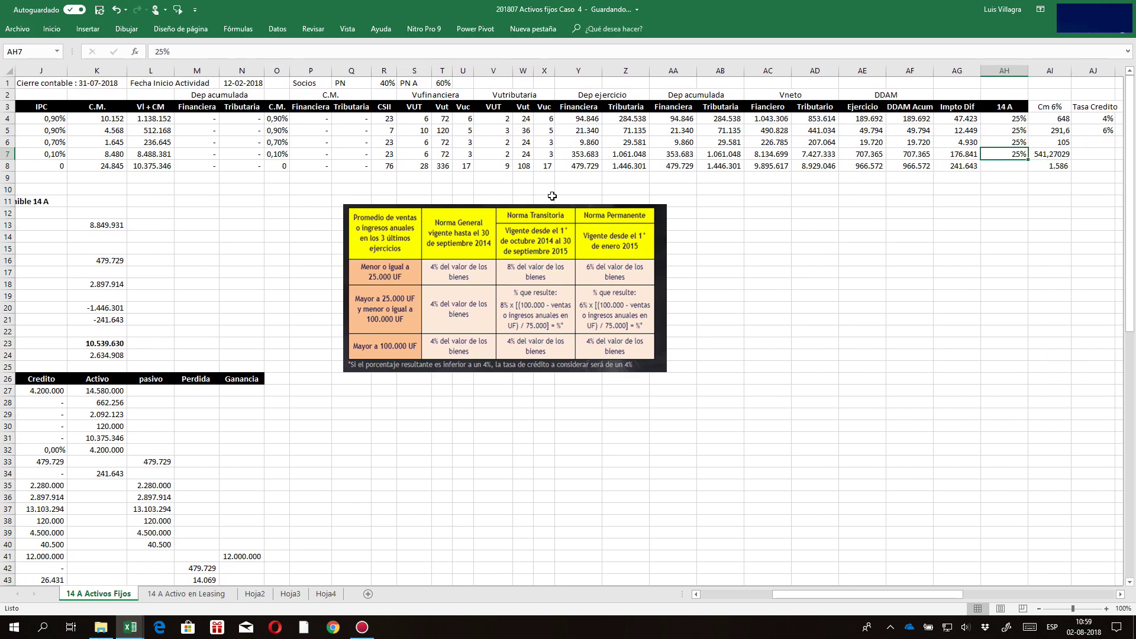
key("Left")
type("+")
key("Right")
key("Right")
key("Right")
key("Right")
key("Right")
key("Right")
key("Right")
key("Right")
key("Right")
key("Right")
key("Right")
key("Right")
key("Right")
key("Right")
key("Right")
key("Right")
key("Right")
key("Right")
key("Right")
key("Right")
key("Right")
key("Right")
key("Right")
key("Right")
key("Right")
key("Right")
key("Right")
key("Down")
key("Down")
key("Down")
key("Down")
key("Down")
key("Down")
key("Down")
key("Down")
key("Down")
key("Down")
key("Down")
key("Down")
key("Down")
key("Down")
key("Down")
key("Down")
key("Down")
key("Down")
key("Down")
key("Down")
key("Down")
key("Down")
key("Down")
key("Down")
key("Left")
key("Left")
key("Left")
key("Left")
key("Left")
key("Left")
key("Left")
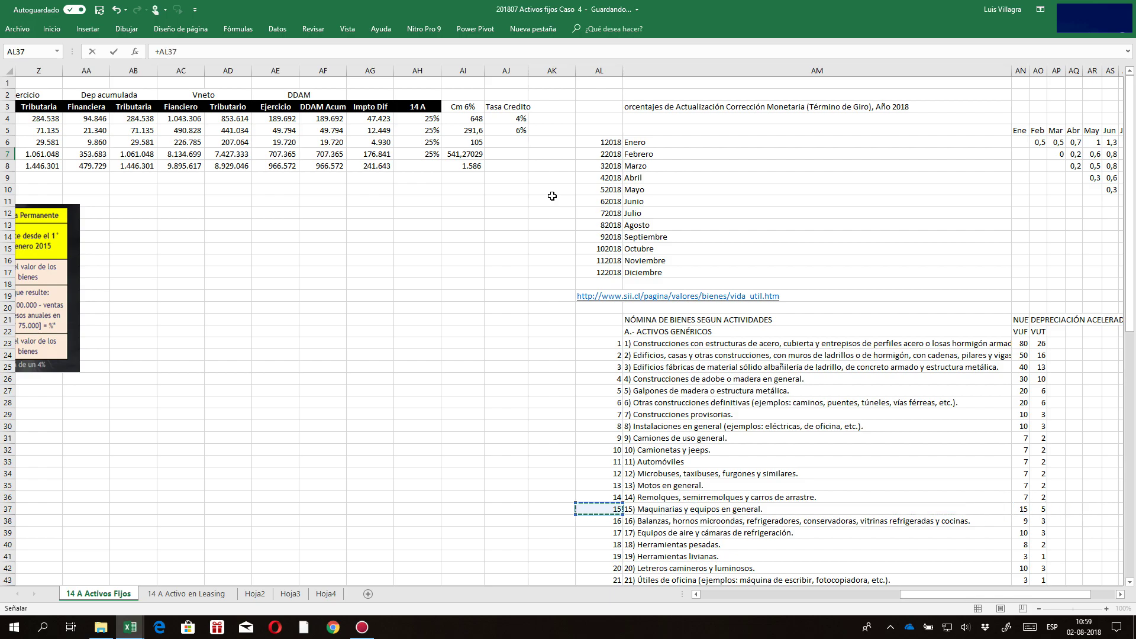
key("Return")
- Check the Maq Leasing row from its date across to the financial VUT lookup and the tax Vut months formula
key("Left")
key("Left")
key("Left")
key("Left")
key("Left")
key("Left")
key("Left")
key("Left")
key("Left")
key("Left")
key("Left")
key("Left")
key("Left")
key("Left")
key("Left")
key("Left")
key("Left")
key("Down")
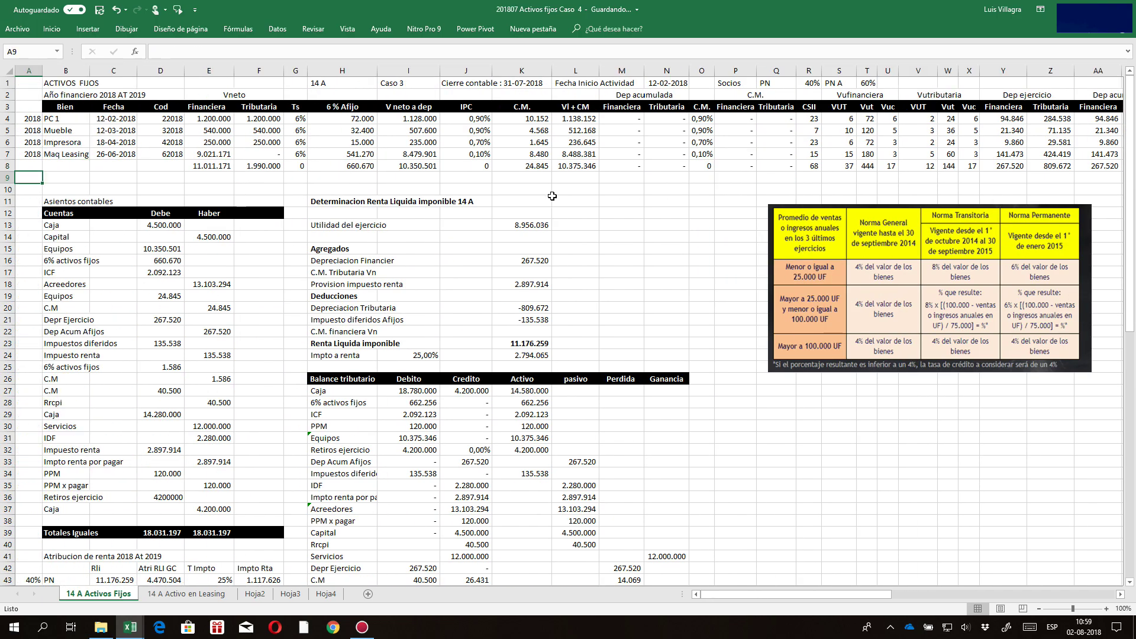
key("Up")
key("Up")
key("Right")
key("Right")
key("Right")
key("Right")
key("Right")
key("Right")
key("Right")
key("Right")
key("Right")
key("Right")
key("Right")
key("Right")
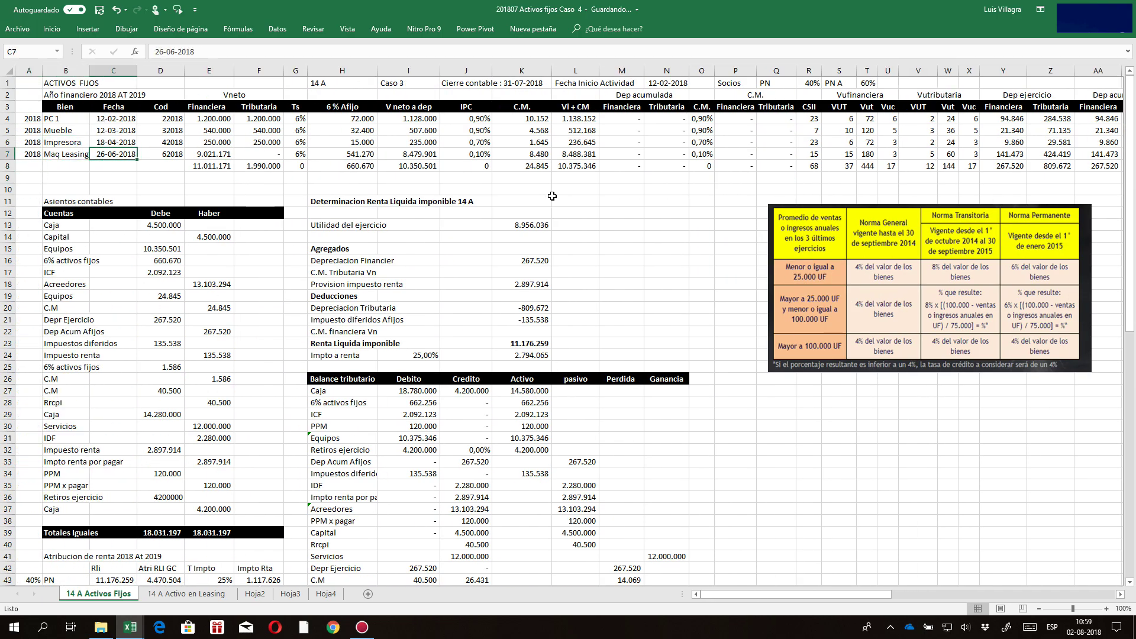
key("Right")
key("Right")
key("Right")
key("Right")
key("Right")
key("Right")
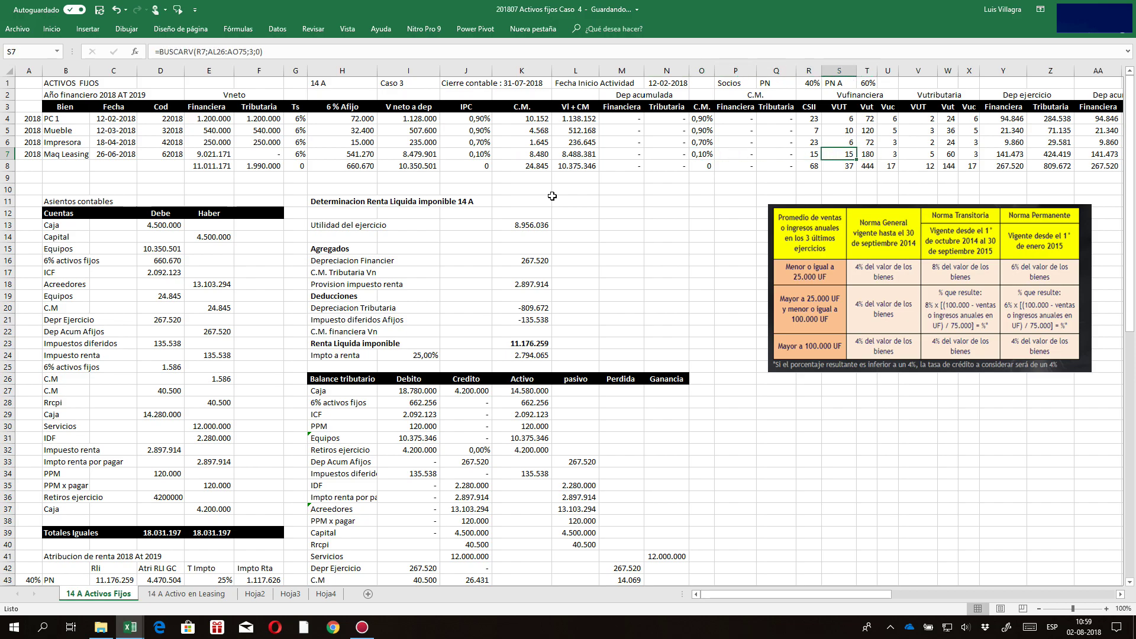
key("Right")
key("Right")
key("Right")
key("Right")
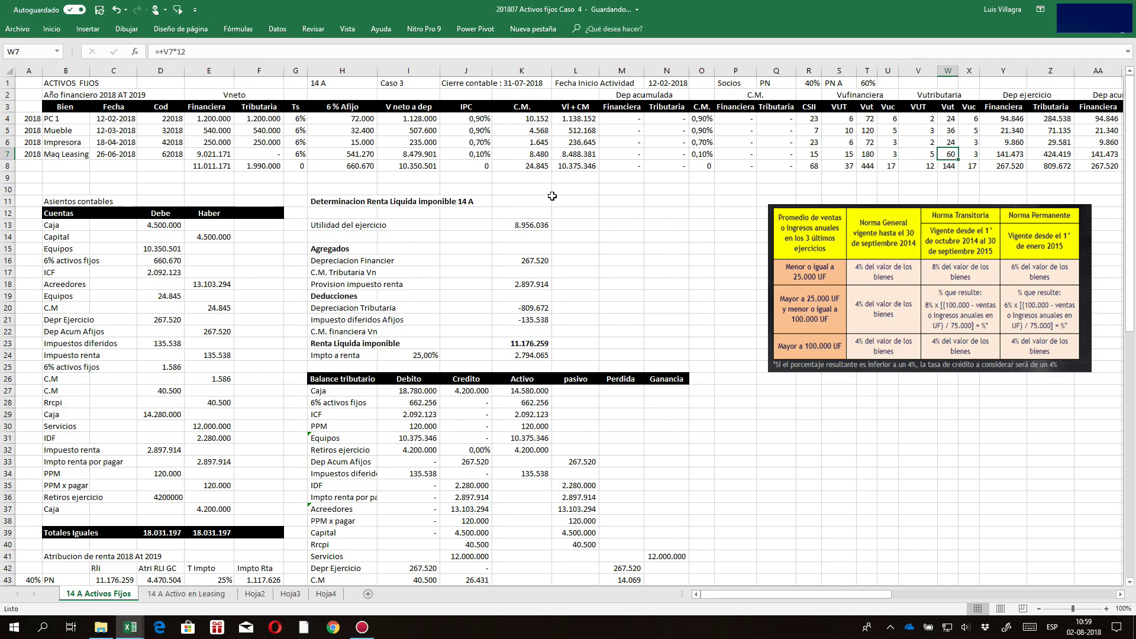
- Set the Maq Leasing row's financial Vuc to 1 month
key("Left")
key("Left")
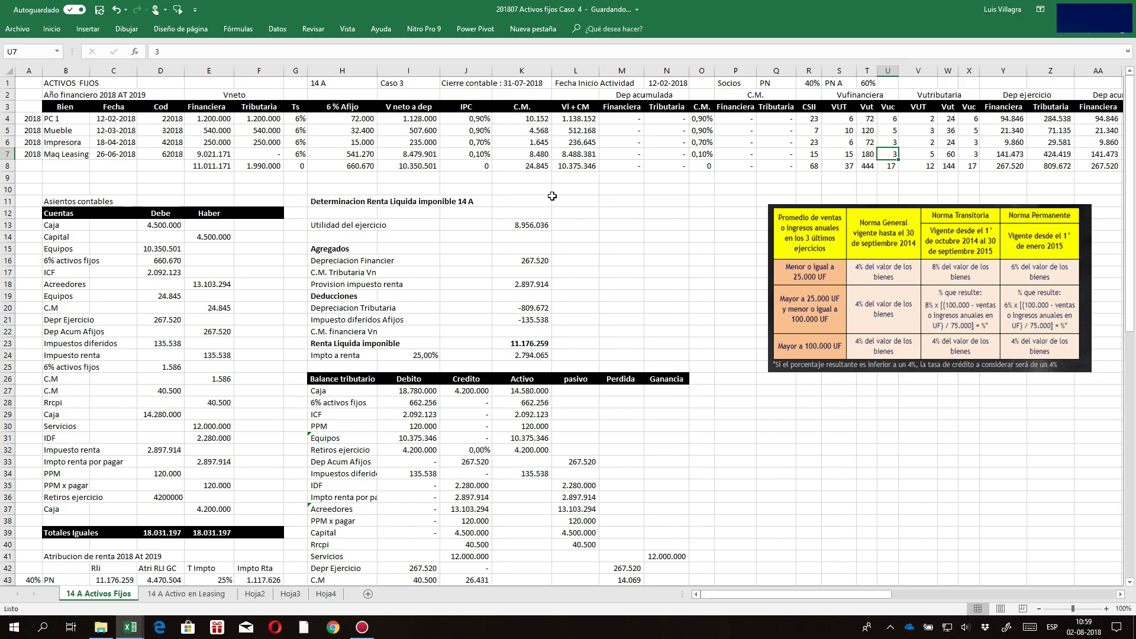
type("1")
key("Return")
key("Up")
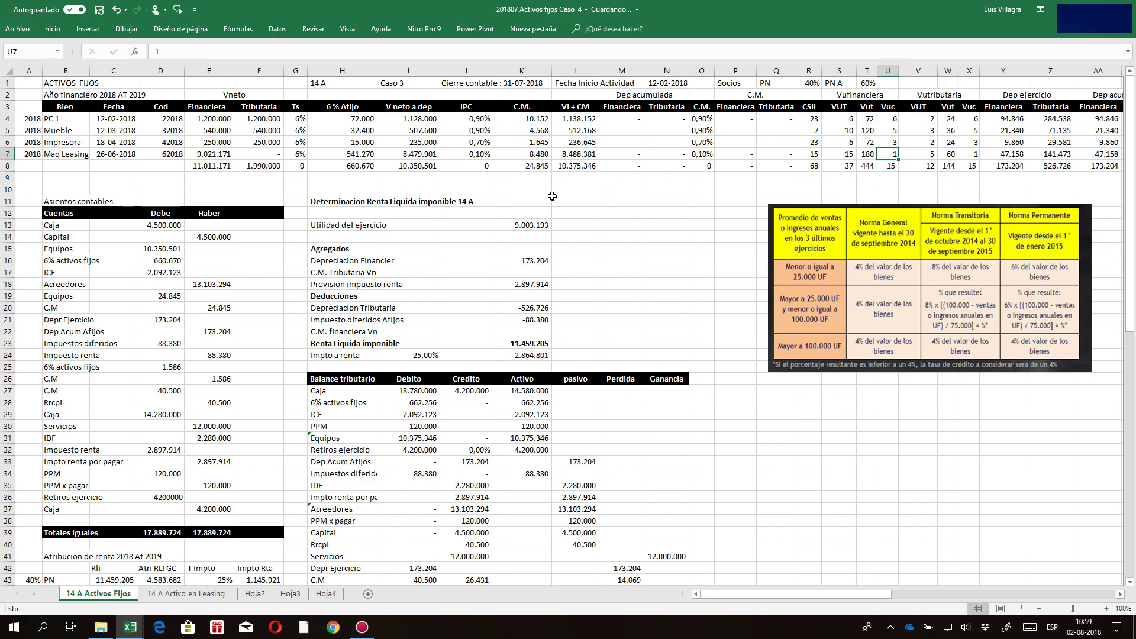
- Examine the Maq Leasing row's tax useful life, exercise and accumulated depreciation, Vneto, DDAM and Impto Dif columns
key("Right")
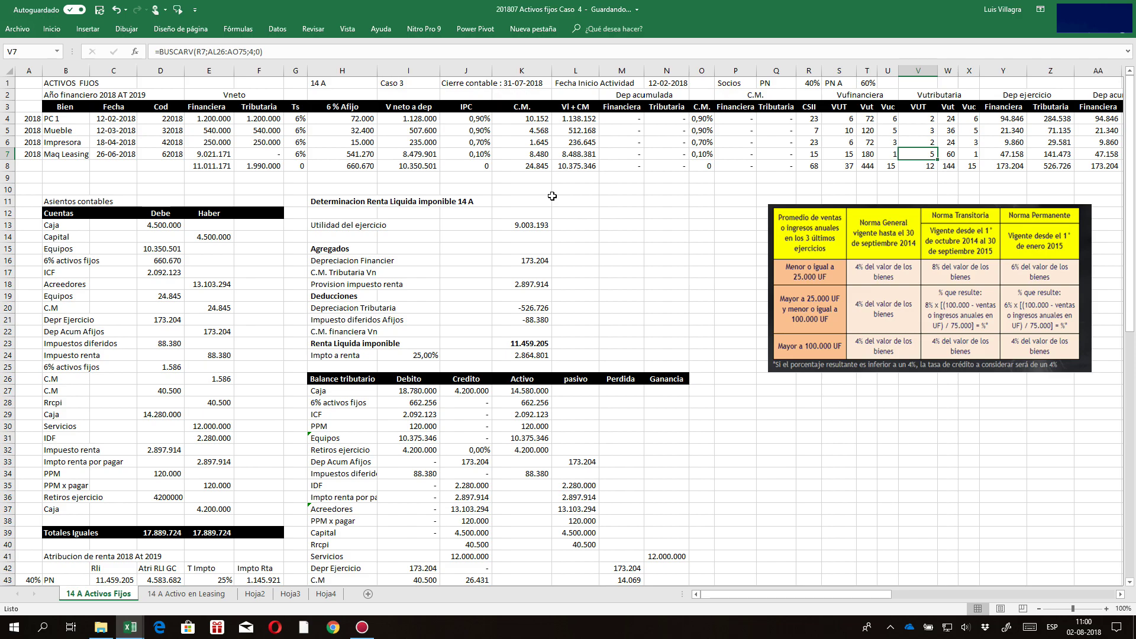
key("Right")
key("Right")
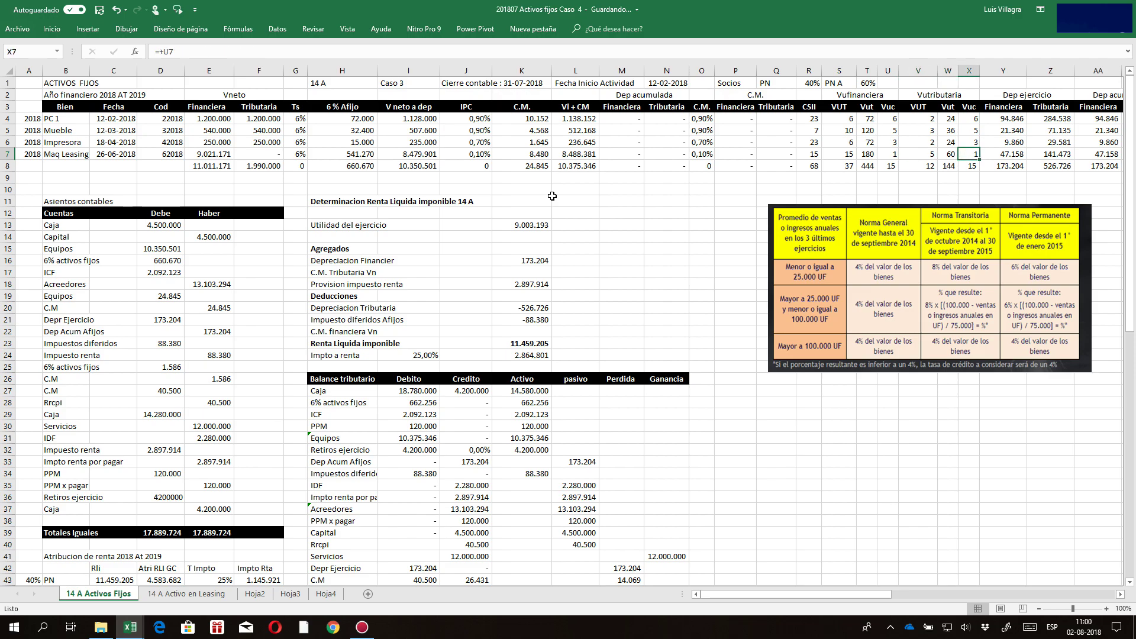
key("Left")
key("Left")
key("Right")
key("Right")
key("Right")
key("Right")
key("Right")
key("Right")
key("Right")
key("Right")
key("Right")
key("Right")
key("Right")
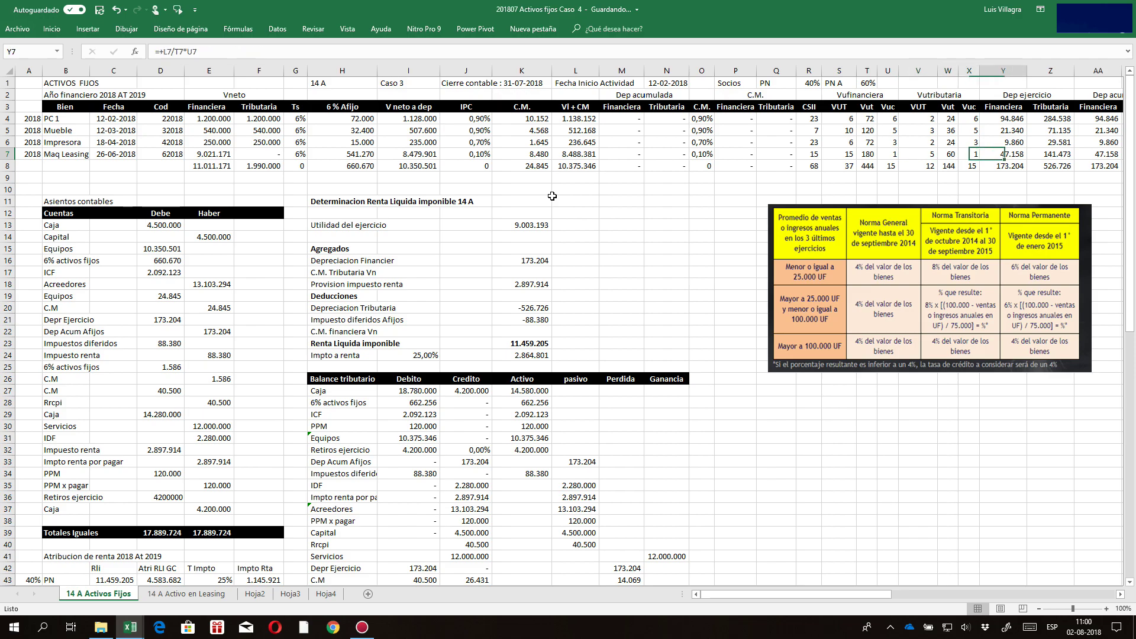
key("Left")
key("Left")
key("Left")
key("Left")
key("Left")
key("Left")
key("Left")
key("Left")
key("Left")
key("Left")
key("Left")
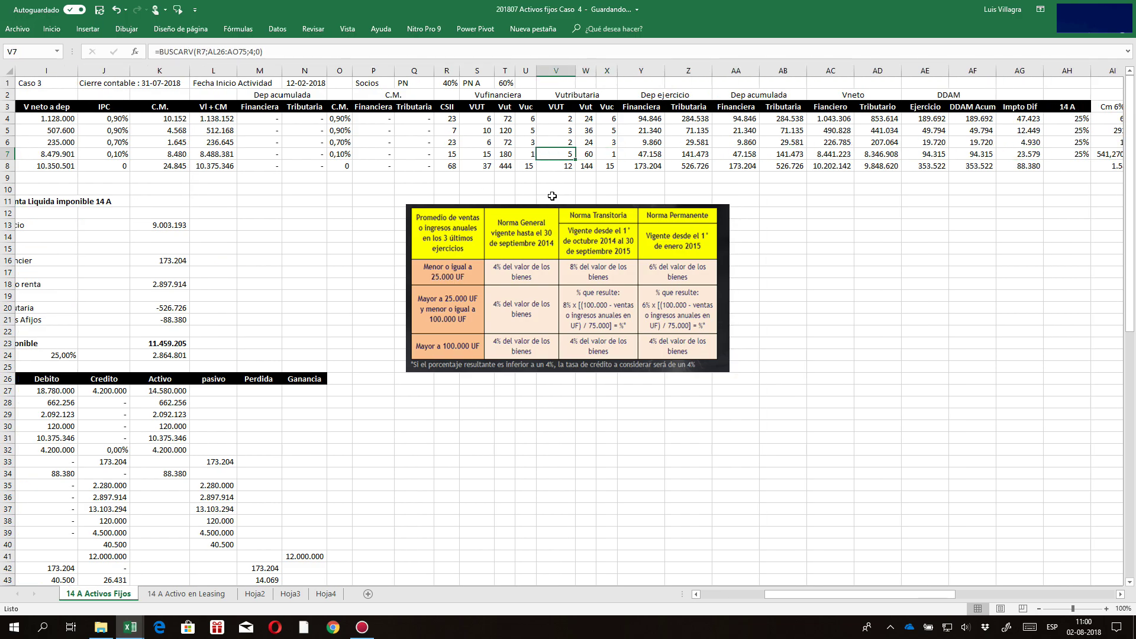
- Set the Maq Leasing row's tax useful life VUT to 0 years and its tax Vuc to 0 months
type("0")
key("Return")
key("Up")
key("Right")
key("Right")
type("0")
key("Return")
key("Up")
- Overwrite the Maq Leasing row's tax depreciation for the exercise in Z7 with 0
key("Right")
key("Right")
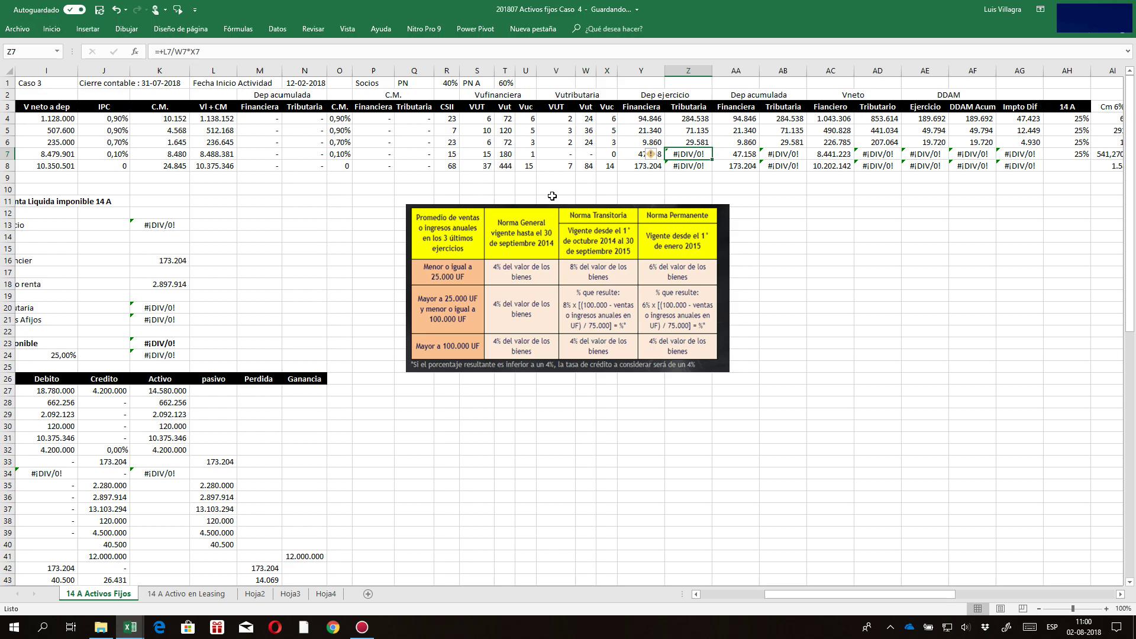
type("0")
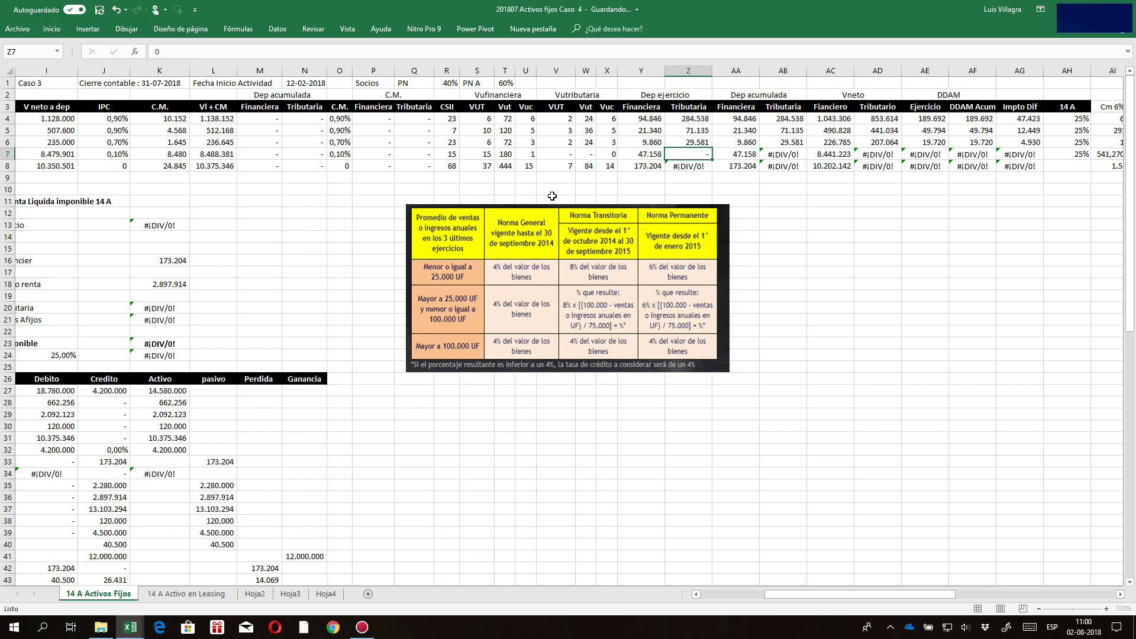
key("Return")
key("Up")
key("Right")
key("Left")
key("Right")
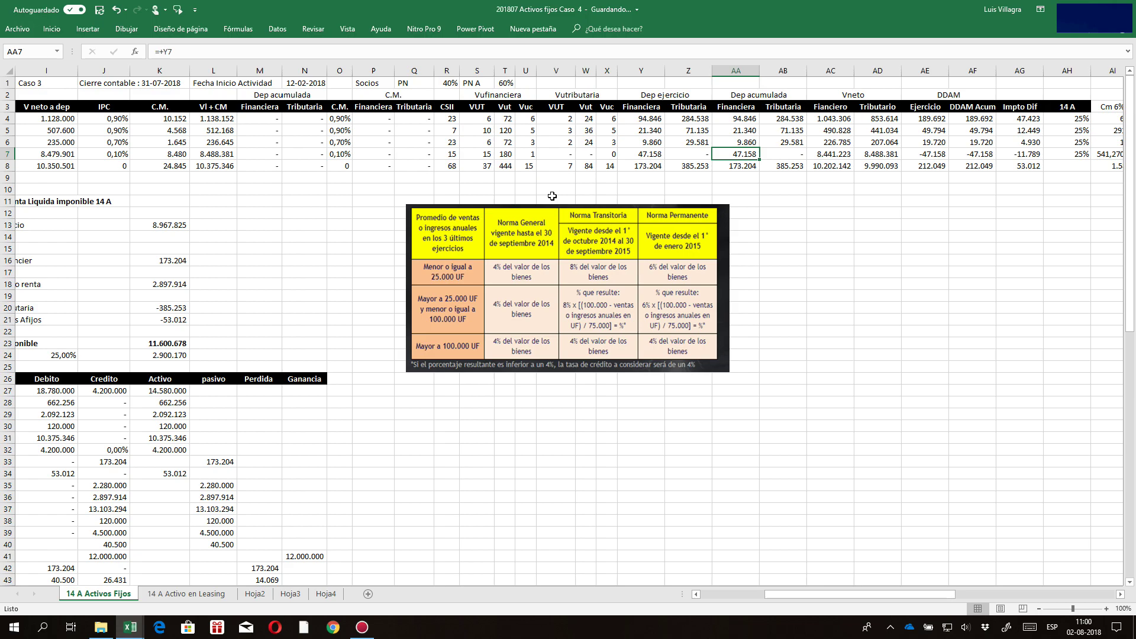
- Replace the Maq Leasing row's DDAM Ejercicio and DDAM Acum formulas with 0
key("Right")
key("Right")
key("Right")
key("Right")
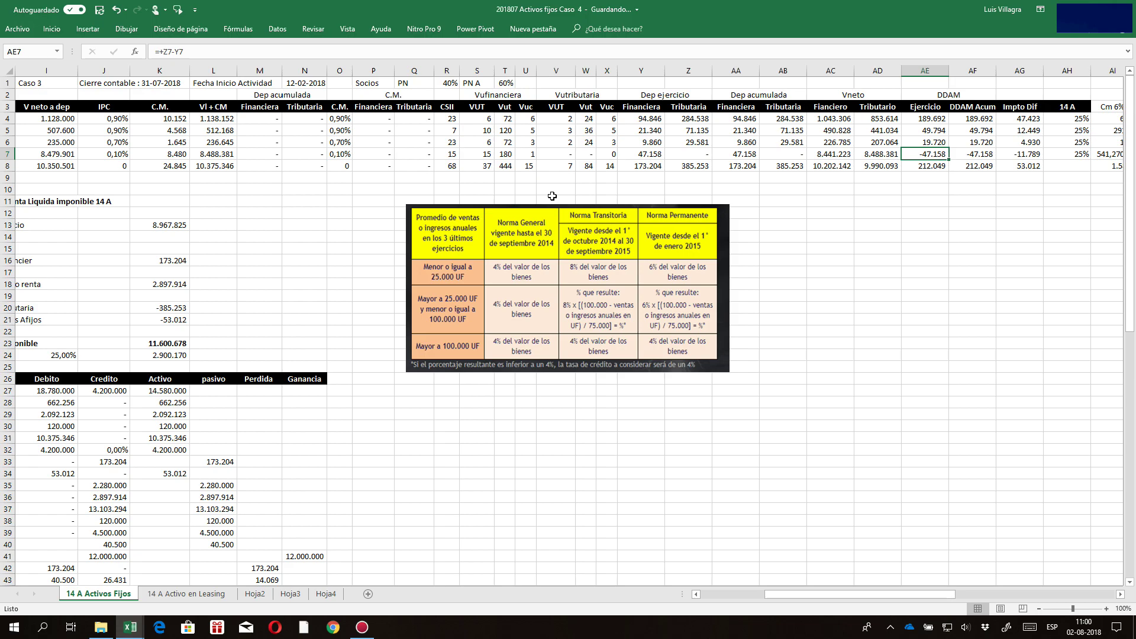
type("0")
key("Return")
key("Up")
key("Right")
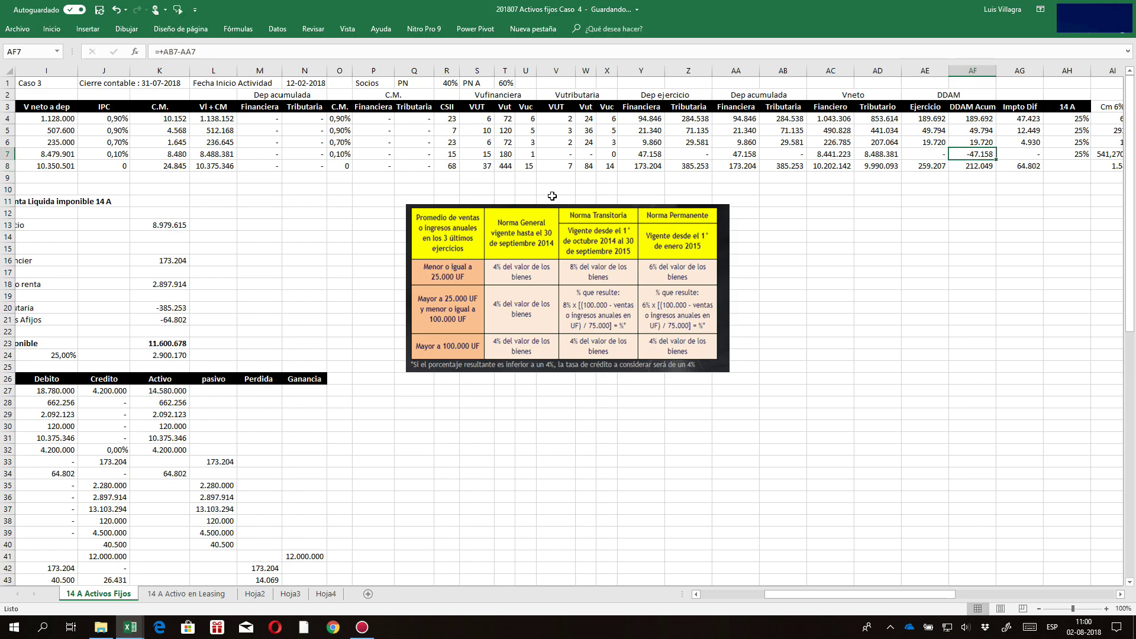
key("Down")
key("Up")
- Examine the Maq Leasing row from Impto Dif and the 14 A rate back through tax Vneto to its Cod column
key("Right")
key("Right")
key("Right")
key("Left")
key("Left")
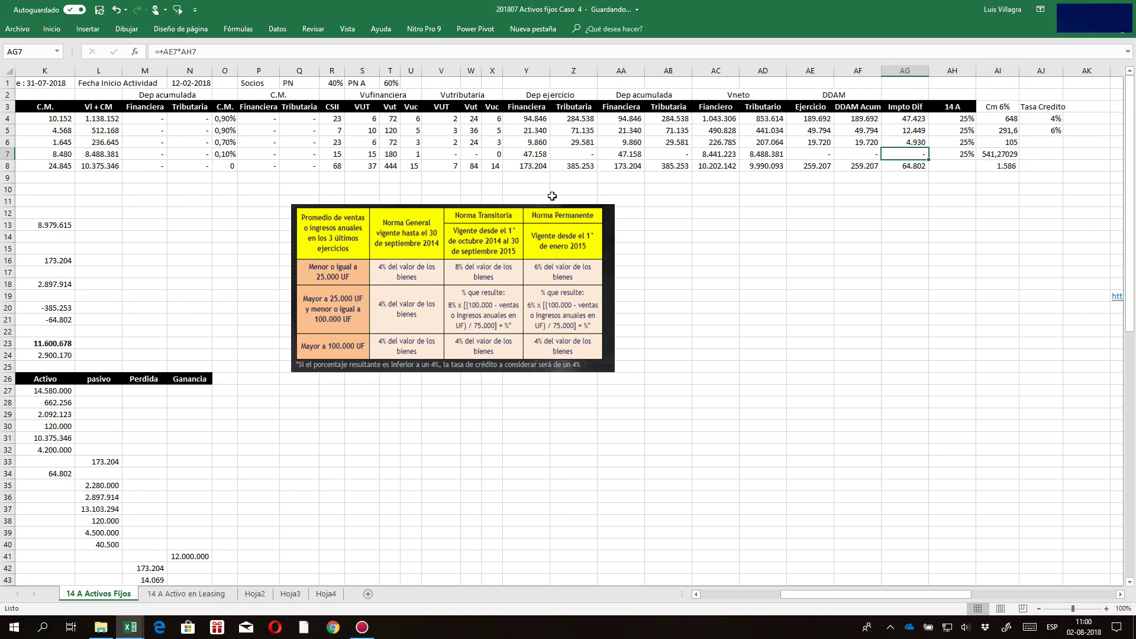
key("Left")
key("Left")
key("Left")
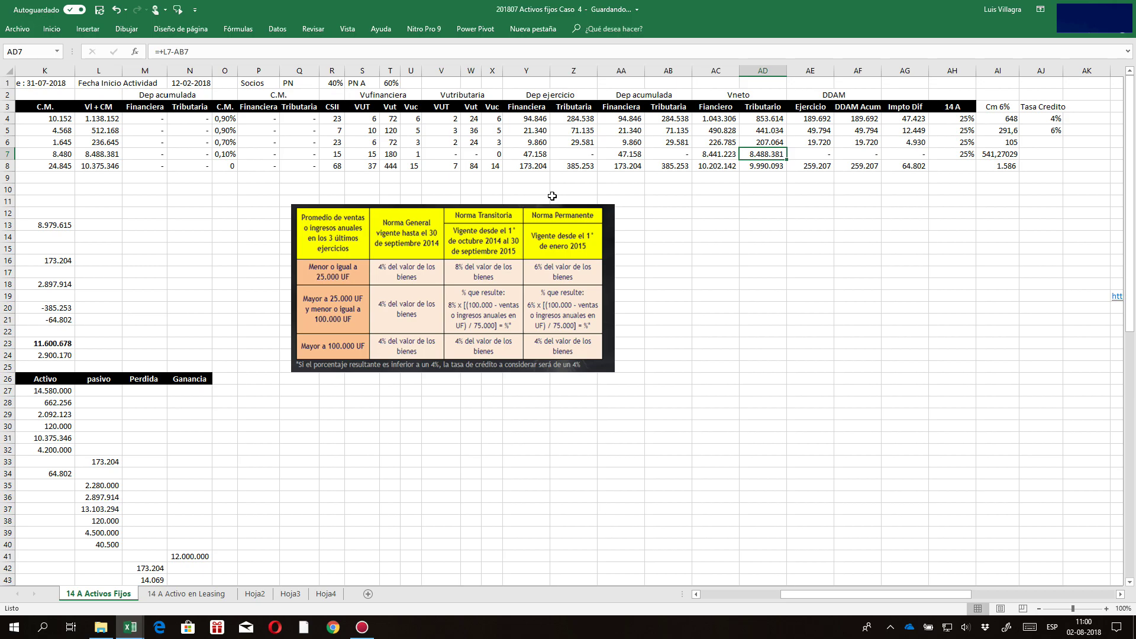
key("Left")
key("Left")
key("Left")
key("Left")
key("Left")
key("Left")
key("Left")
key("Left")
key("Left")
key("Left")
key("Left")
key("Left")
key("Left")
key("Left")
key("Left")
key("Left")
key("Left")
key("Left")
key("Left")
key("Left")
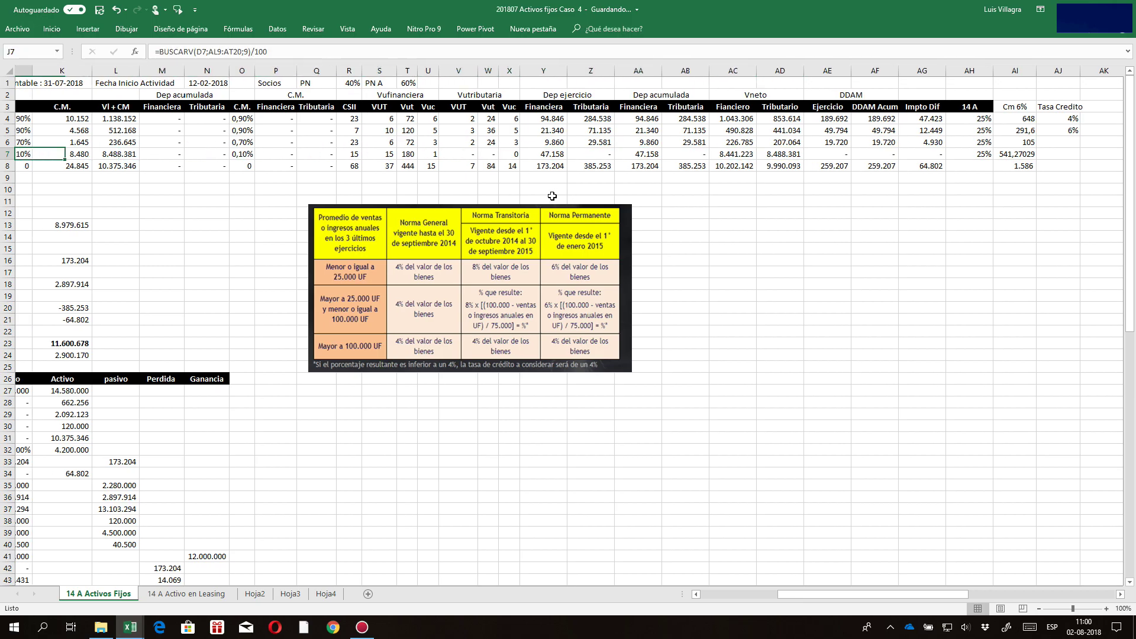
key("Left")
key("Left")
key("Left")
key("Left")
key("Left")
key("Left")
- Review the Maq Leasing row across its useful life, depreciation, Vneto and DDAM columns and return to its start
key("Right")
key("Right")
key("Right")
key("Right")
key("Right")
key("Right")
key("Right")
key("Right")
key("Right")
key("Right")
key("Right")
key("Right")
key("Right")
key("Right")
key("Right")
key("Right")
key("Right")
key("Right")
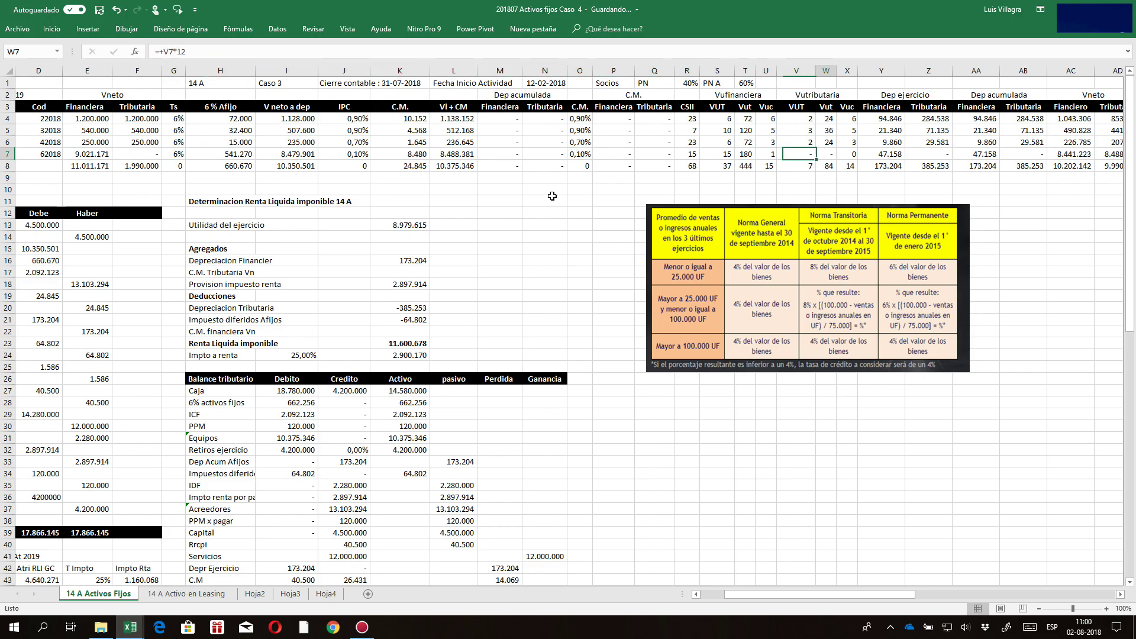
key("Right")
key("Right")
key("Right")
key("Right")
key("Right")
key("Right")
key("Right")
key("Right")
key("Right")
key("Right")
key("Right")
key("Left")
key("Left")
key("Left")
key("Left")
key("Left")
key("Left")
key("Left")
key("Left")
key("Left")
key("Left")
key("Left")
key("Left")
key("Left")
key("Left")
key("Left")
key("Left")
key("Left")
key("Left")
key("Left")
key("Left")
key("Left")
key("Left")
key("Left")
key("Left")
key("Left")
key("Left")
key("Left")
key("Left")
key("Left")
- Check the Maq Leasing row's tax Vneto against its 6 % Afijo, V neto a dep, IPC and C.M. columns
key("Right")
key("Right")
key("Right")
key("Right")
key("Right")
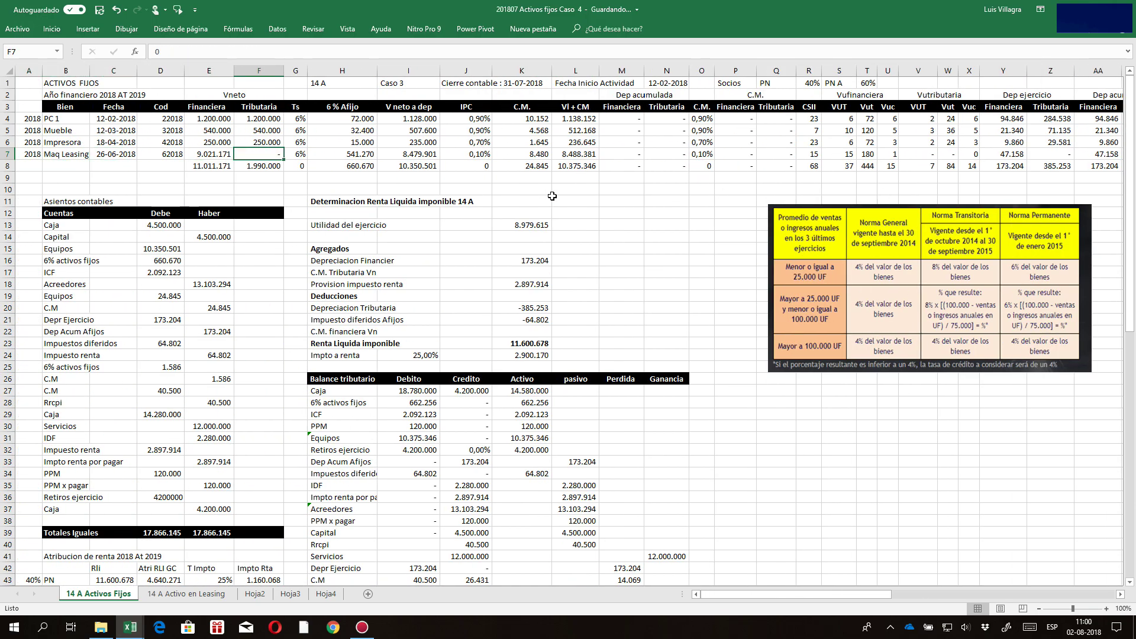
key("Right")
key("Right")
key("Right")
key("Right")
key("Right")
key("Left")
key("Left")
key("Left")
key("Left")
key("Left")
- Review the Asientos contables entries down through 6% activos fijos to the Totales Iguales and Atribucion de renta blocks
key("Down")
key("Down")
key("Down")
key("Down")
key("Down")
key("Down")
key("Down")
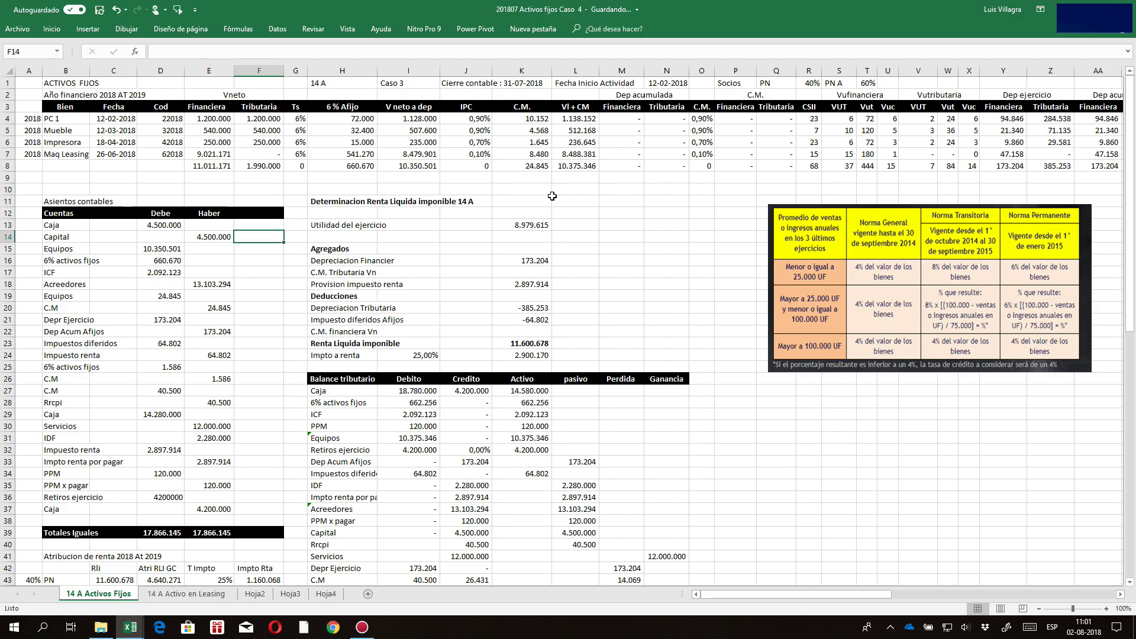
key("Left")
key("Left")
key("Down")
key("Down")
key("Left")
key("Left")
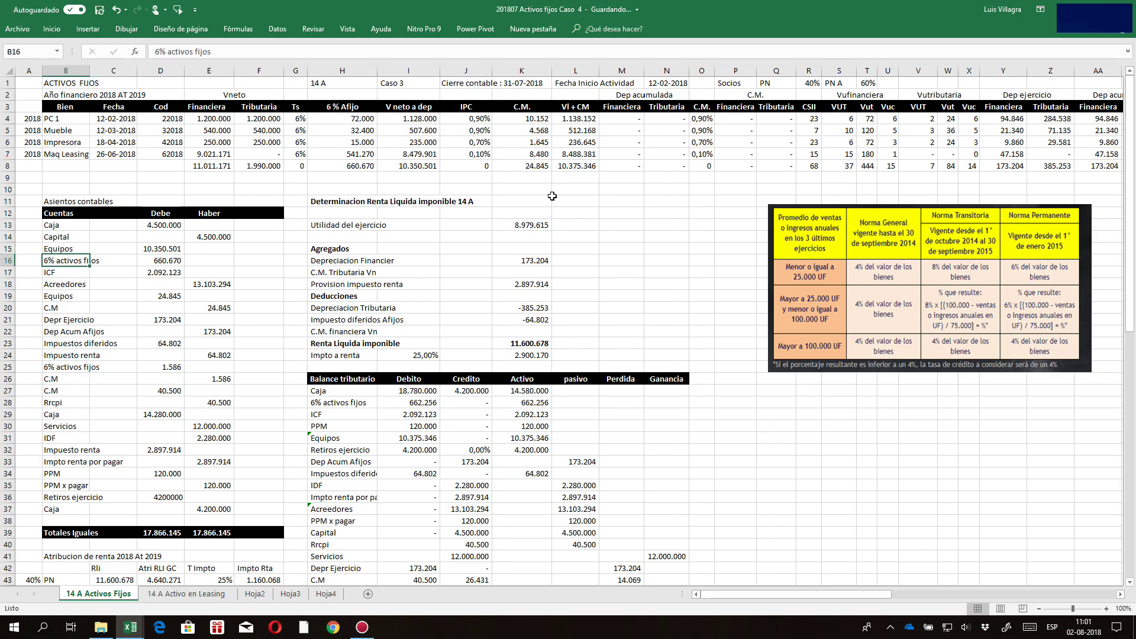
key("Up")
key("Down")
key("Down")
key("Down")
key("Down")
key("Down")
key("Down")
key("Down")
key("Down")
key("Down")
key("Down")
key("Down")
key("Down")
key("Down")
key("Down")
key("Down")
key("Down")
key("Down")
key("Down")
key("Down")
key("Down")
key("Down")
key("Down")
key("Down")
key("Down")
key("Down")
key("Down")
key("Down")
key("Down")
key("Down")
key("Down")
key("Down")
key("Down")
key("Down")
key("Down")
key("Down")
key("Down")
key("Down")
key("Down")
key("Down")
key("Down")
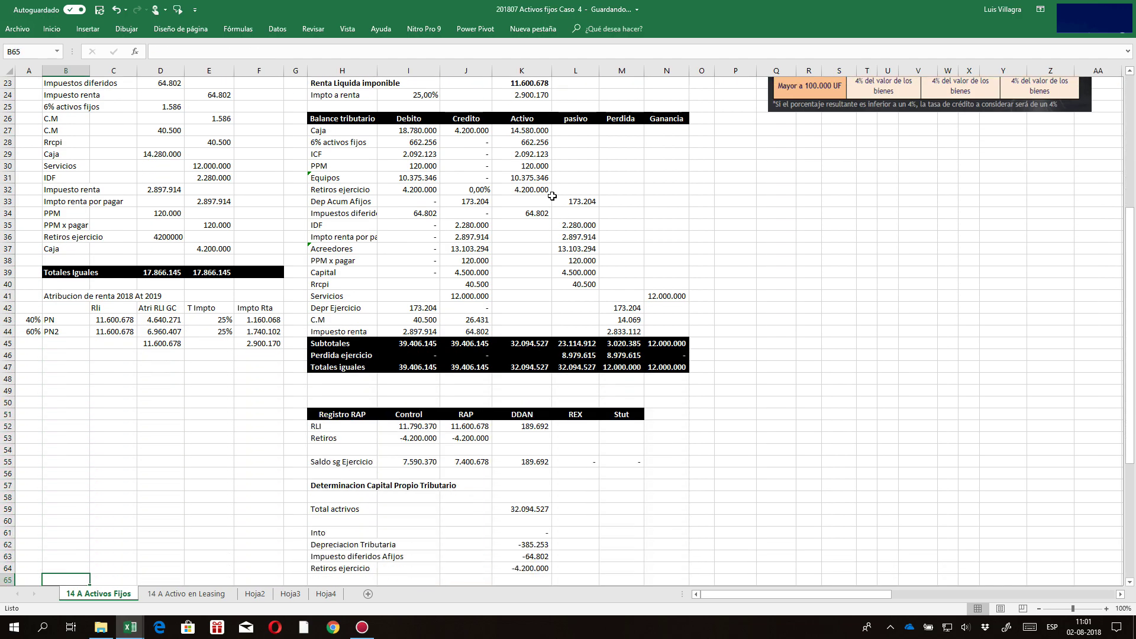
- Move the Totales Iguales and Atribucion de renta blocks down to row 58 and link B38 to Maquinaria on the leasing sheet
left_click_drag(28, 265, 255, 574)
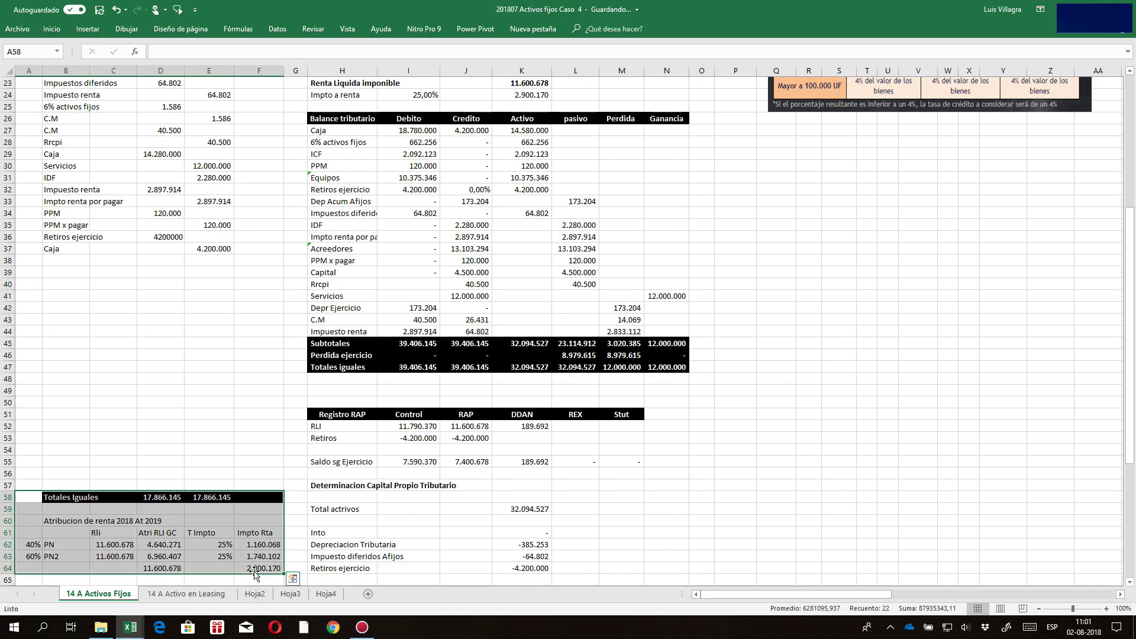
left_click(74, 262)
type("+")
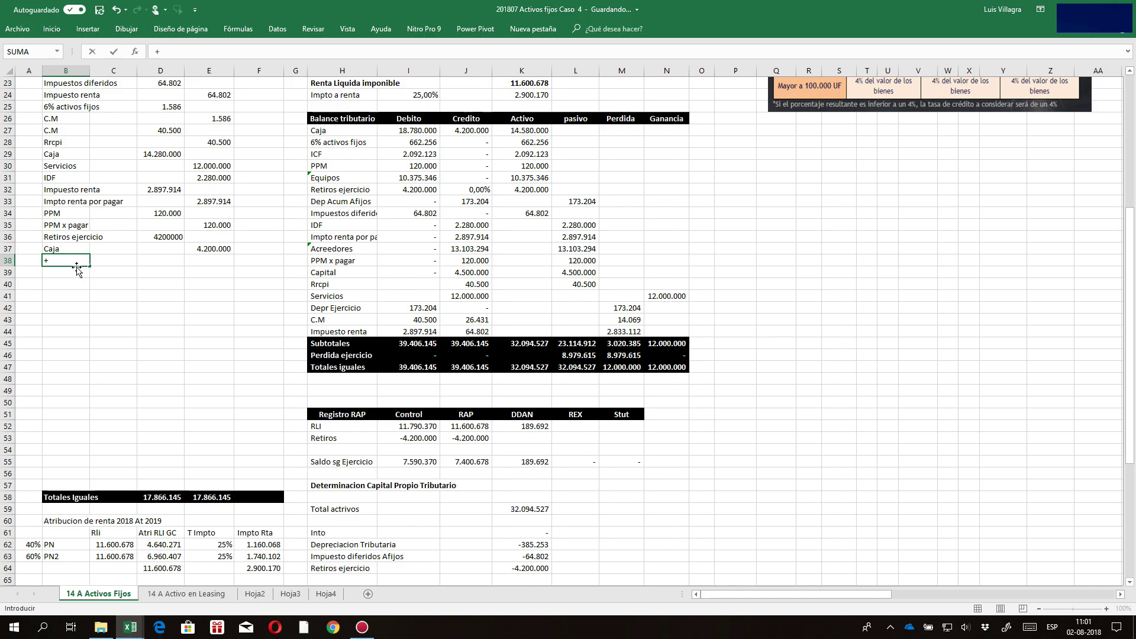
left_click(186, 593)
left_click(438, 149)
key("Return")
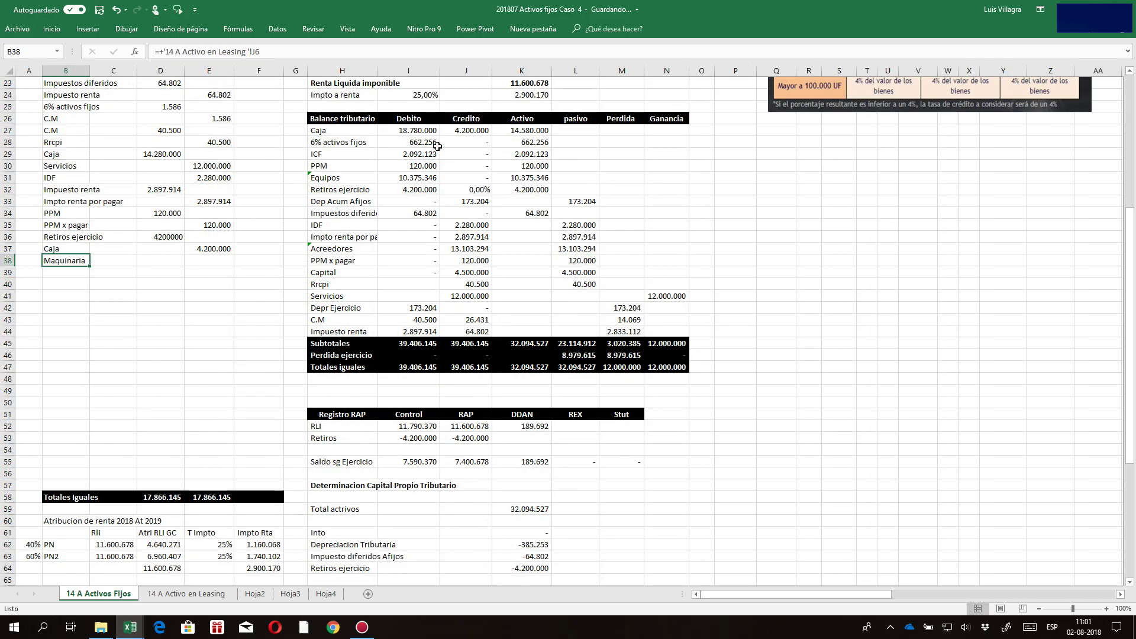
- Link the Maquinaria entry's Debe and Haber in D38 and E38 to K6 and L6 on the 14 A Activo en Leasing sheet
key("Right")
key("Right")
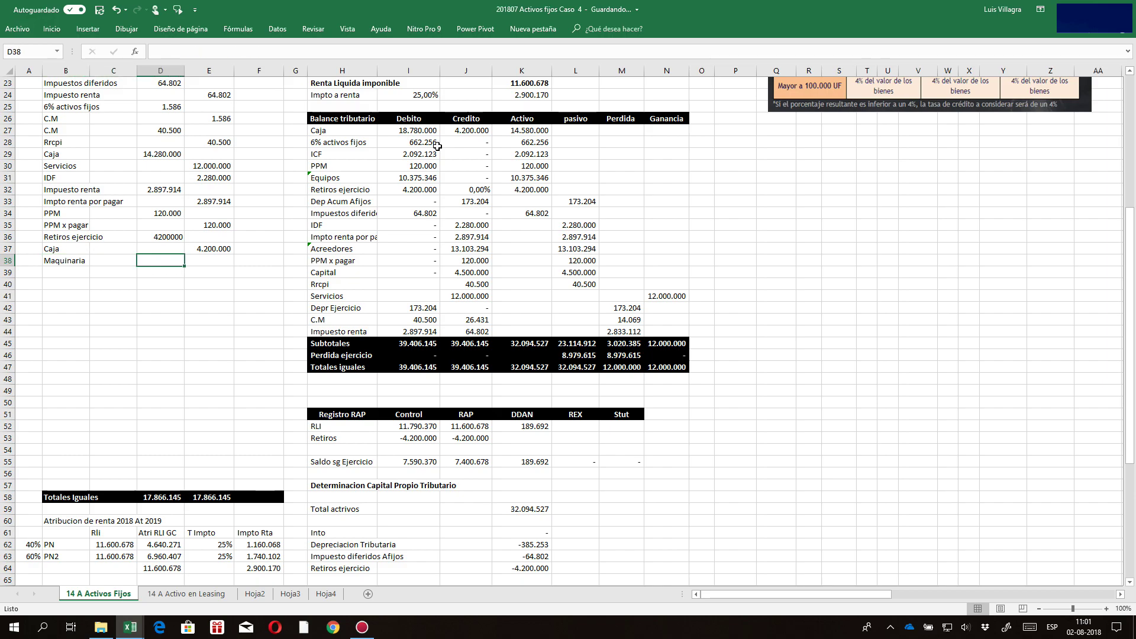
type("+")
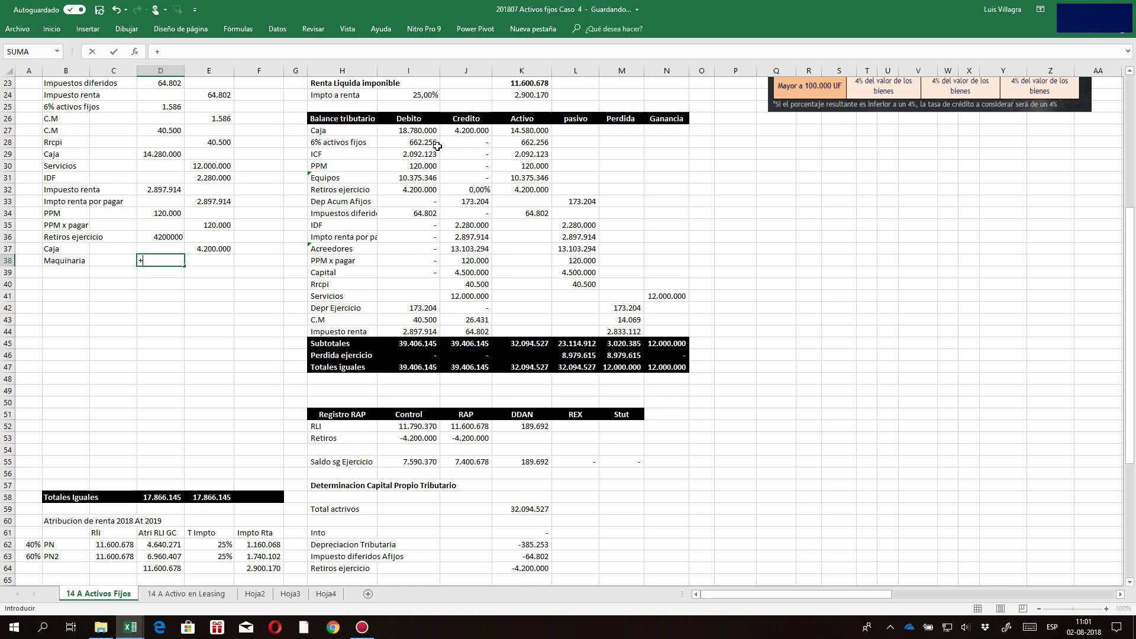
left_click(186, 595)
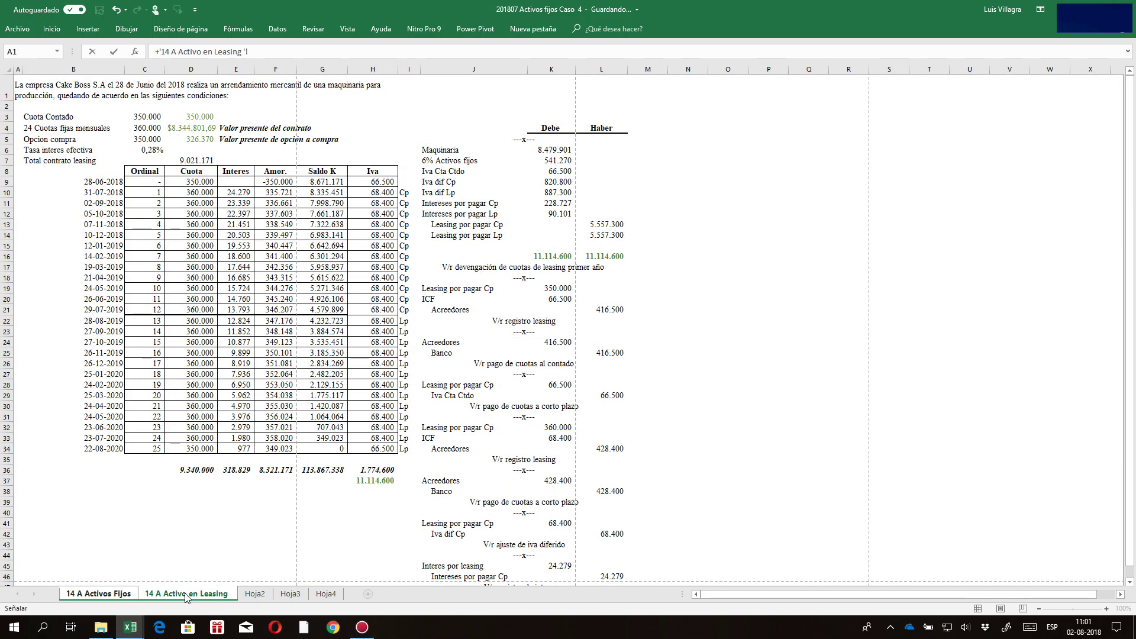
left_click(552, 146)
key("Tab")
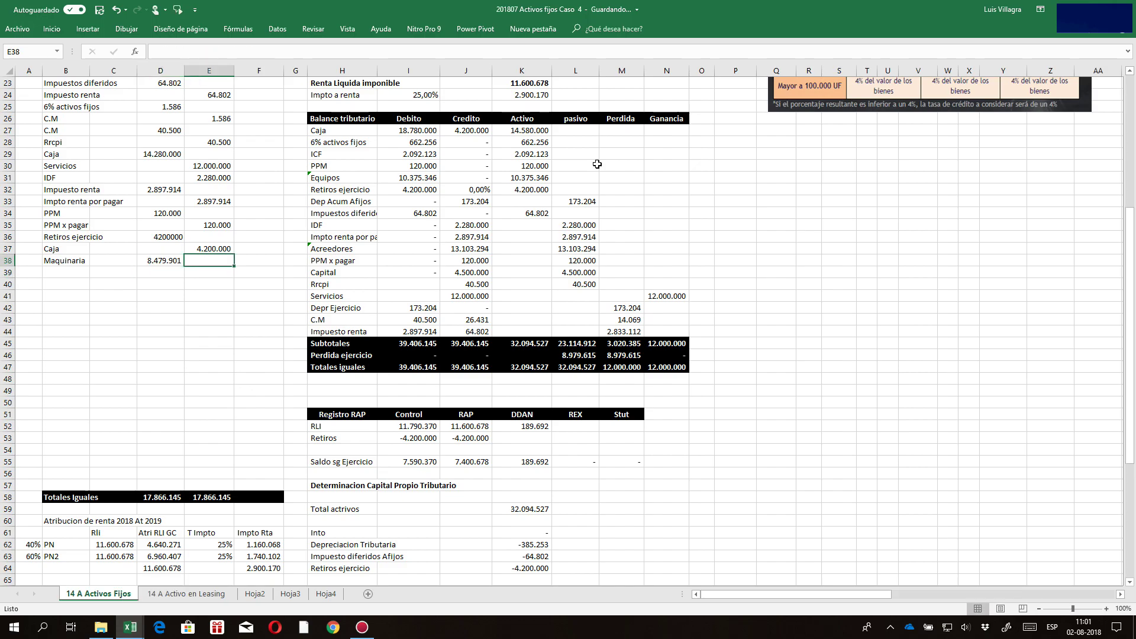
type("+")
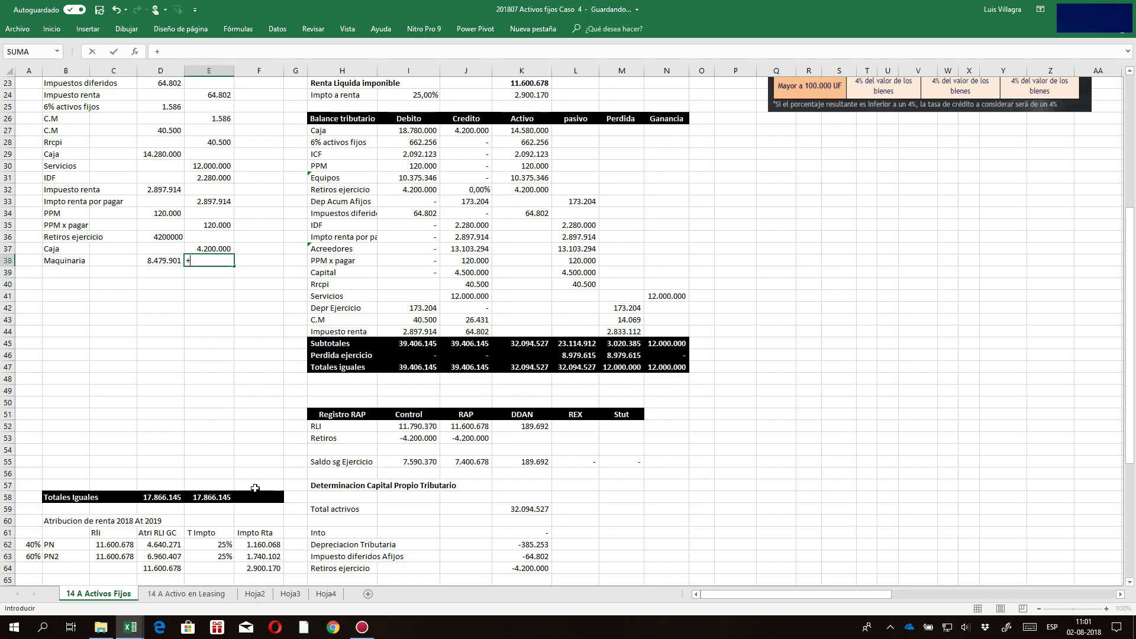
left_click(186, 593)
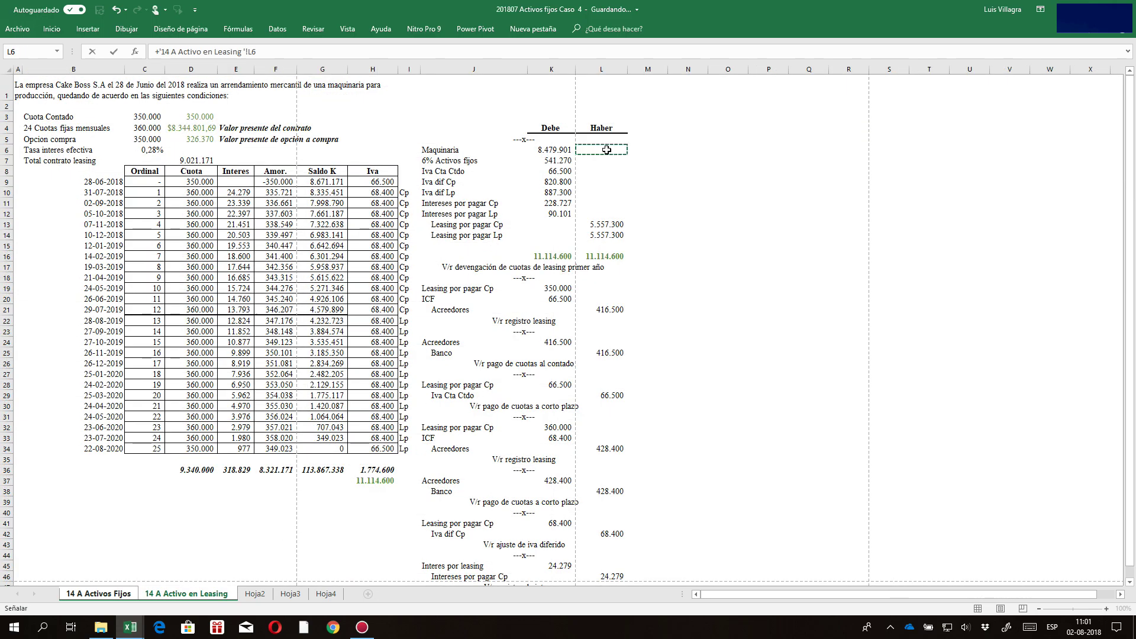
key("Return")
- Copy the linked Maquinaria entry in B38:E38 down through row 55
key("Up")
key("Left")
key("Left")
key("Left")
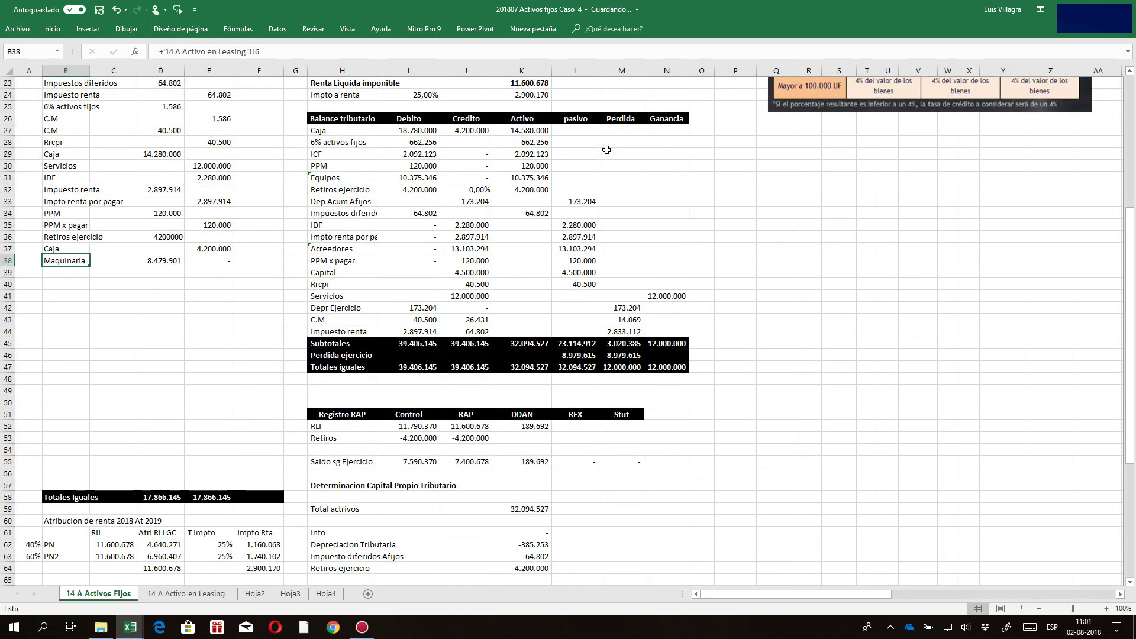
key("shift+Right")
key("shift+Right")
key("shift+Right")
key("ctrl+c")
key("shift+Down")
key("shift+Down")
key("shift+Down")
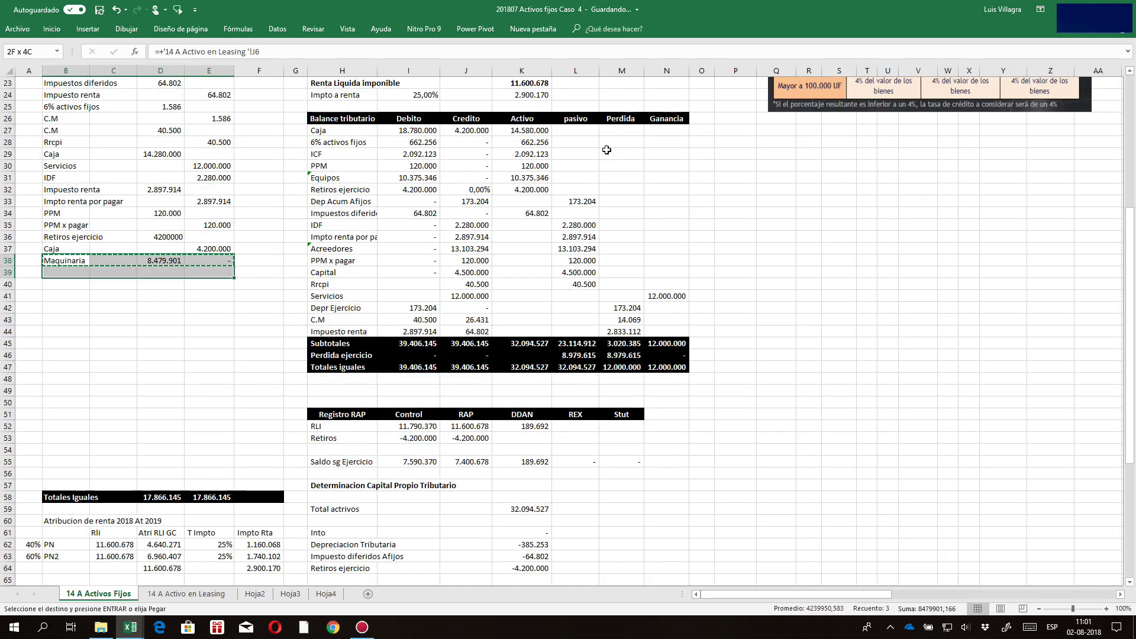
key("shift+Down")
key("shift+Down")
key("shift+Down")
key("shift+Down")
key("shift+Down")
key("shift+Down")
key("shift+Down")
key("shift+Down")
key("shift+Down")
key("shift+Down")
key("shift+Down")
key("shift+Down")
key("shift+Down")
key("shift+Down")
key("ctrl+v")
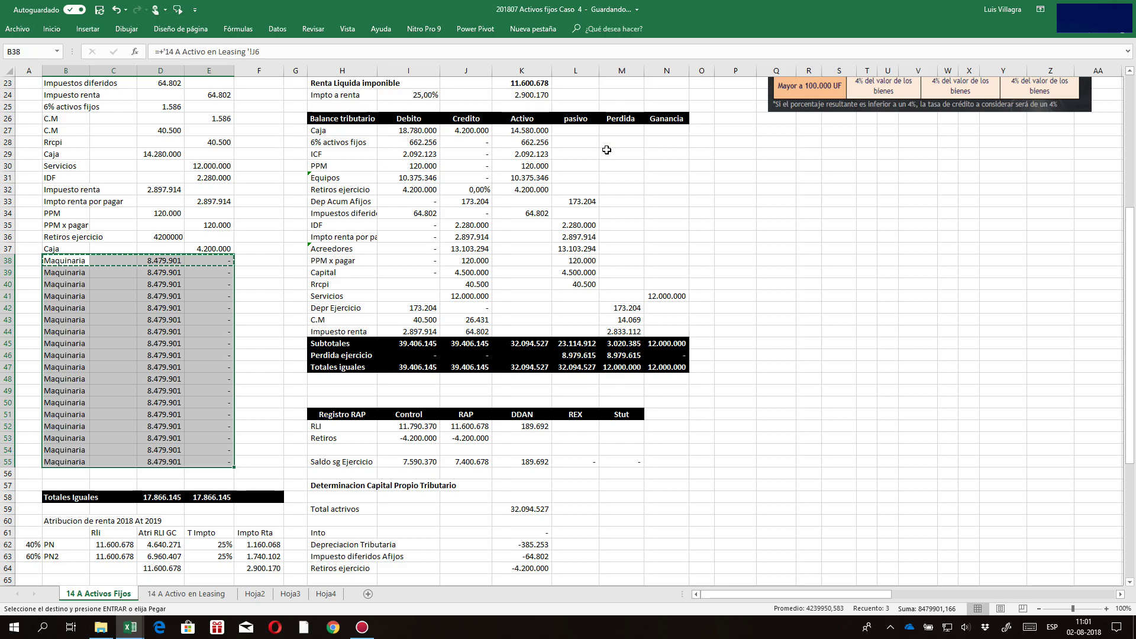
key("Escape")
scroll(606, 150, "up", 7)
scroll(568, 167, "down", 20)
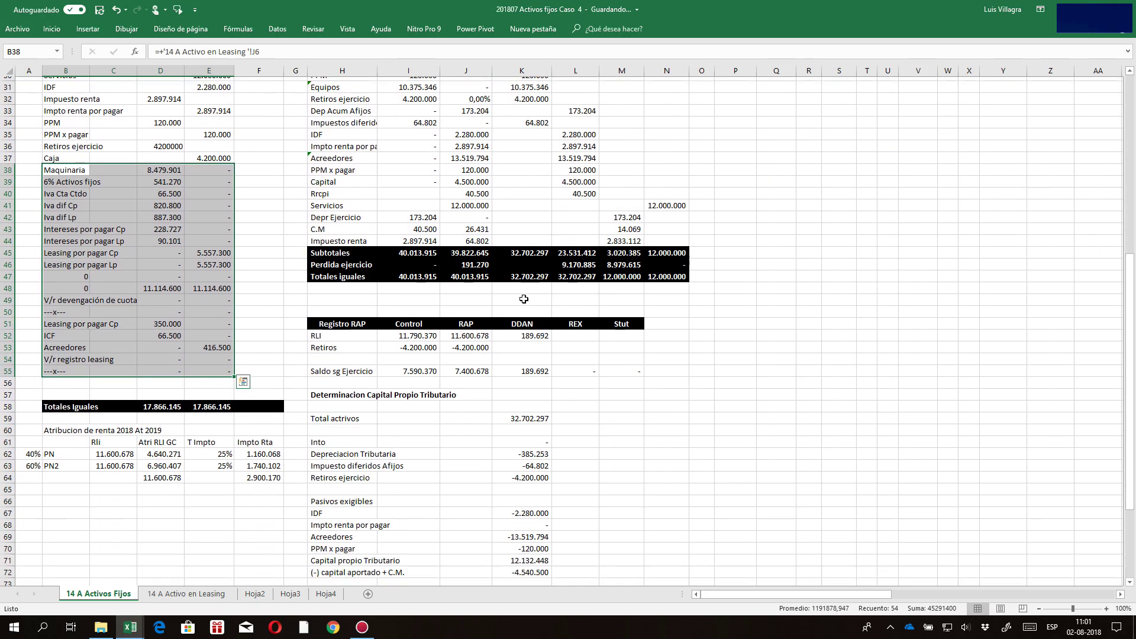
- Move the Totales Iguales and Atribucion de renta blocks to row 75 and fill the linked leasing entries down through row 73
scroll(396, 89, "up", 9)
scroll(396, 89, "up", 2)
left_click_drag(30, 402, 260, 577)
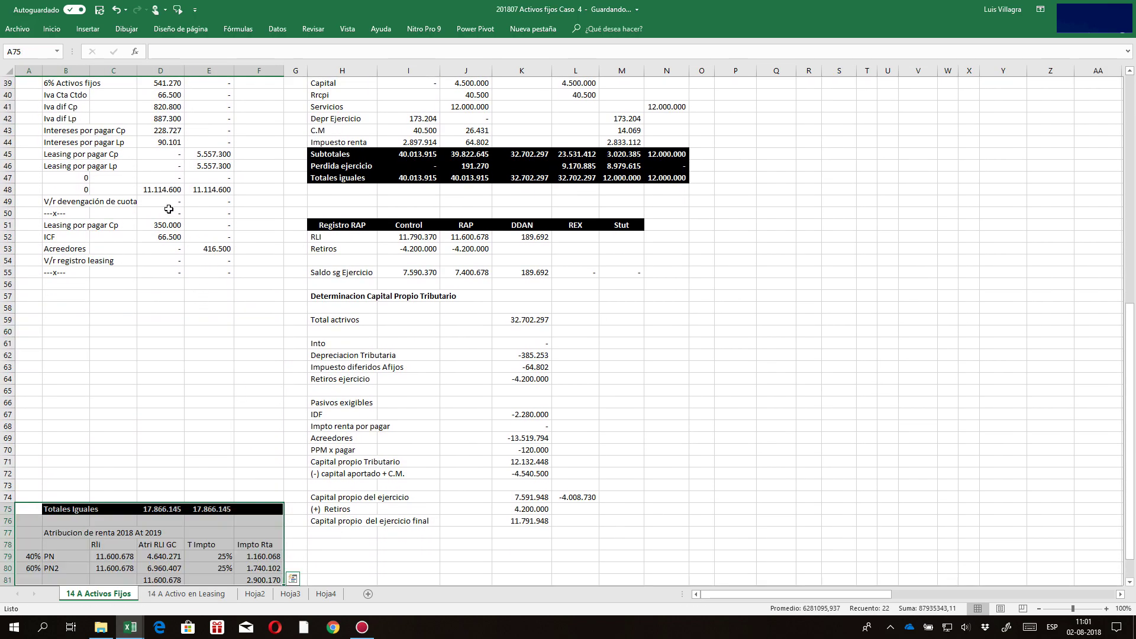
left_click_drag(50, 166, 213, 167)
left_click_drag(229, 206, 228, 392)
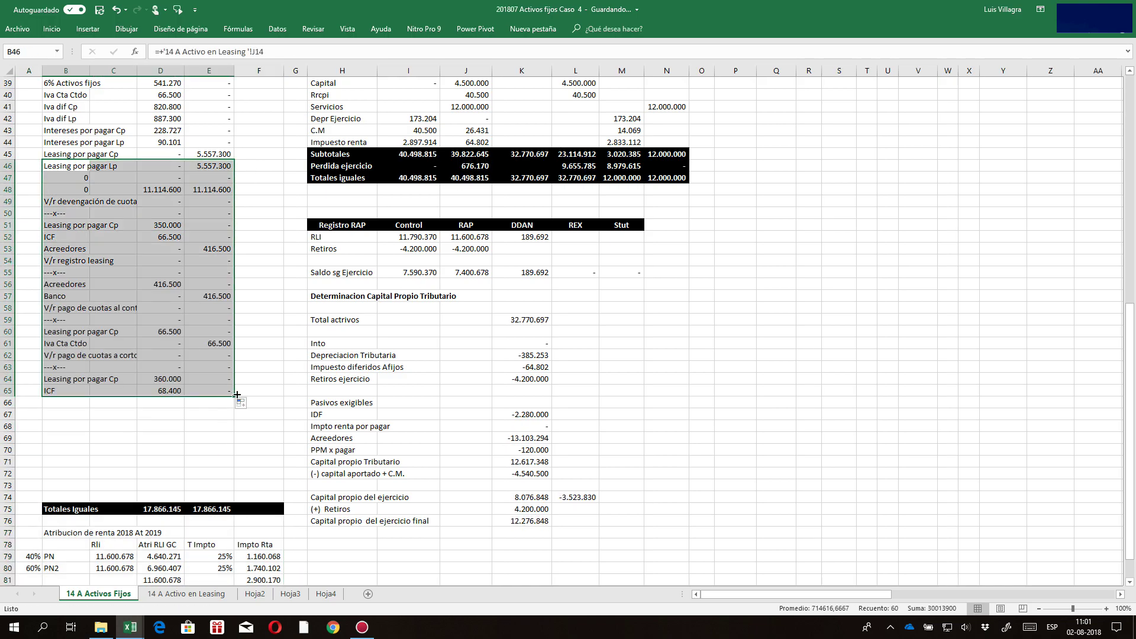
left_click_drag(234, 396, 246, 500)
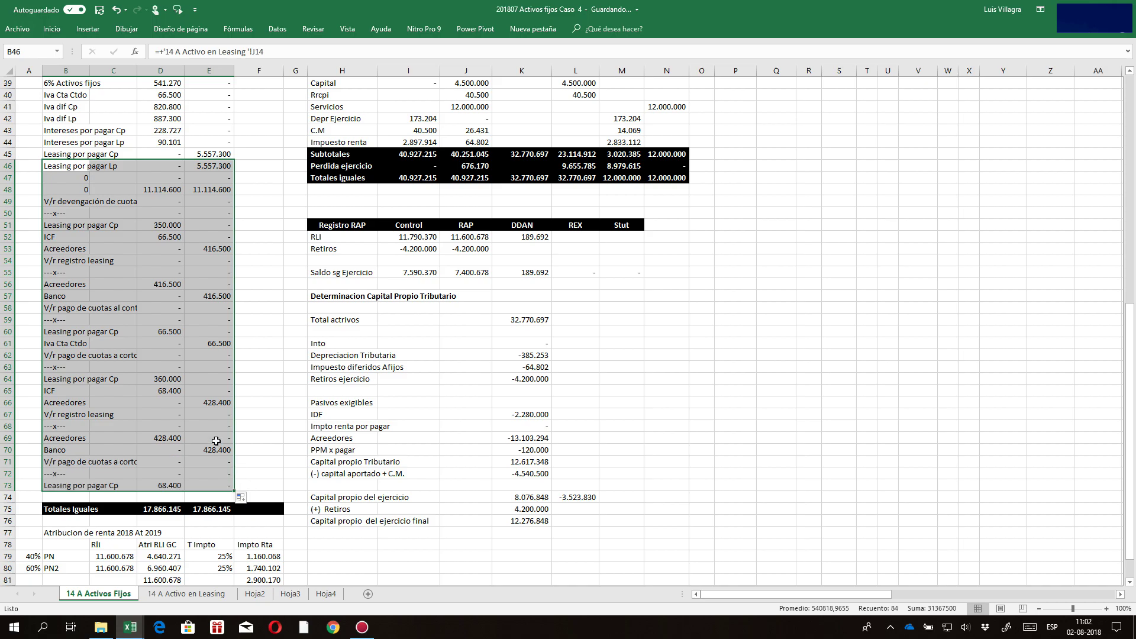
- Move the totals and attribution blocks to row 80 and fill the linked entries through row 78, Intereses por pagar Cp
scroll(260, 447, "down", 10)
left_click_drag(39, 158, 241, 308)
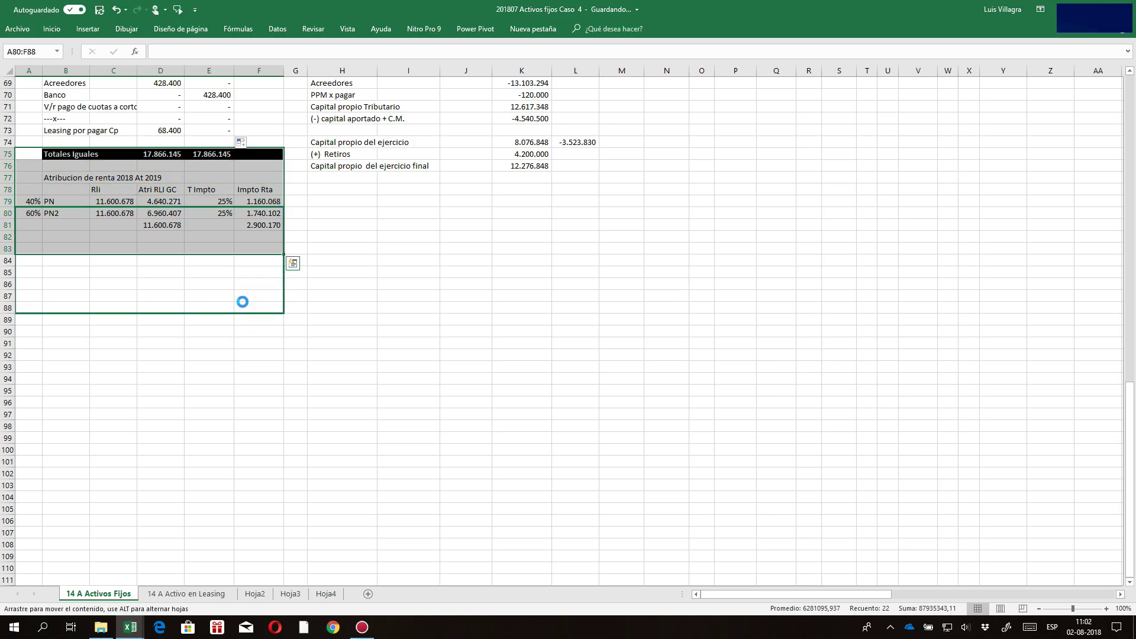
left_click(57, 127)
left_click_drag(57, 128, 233, 201)
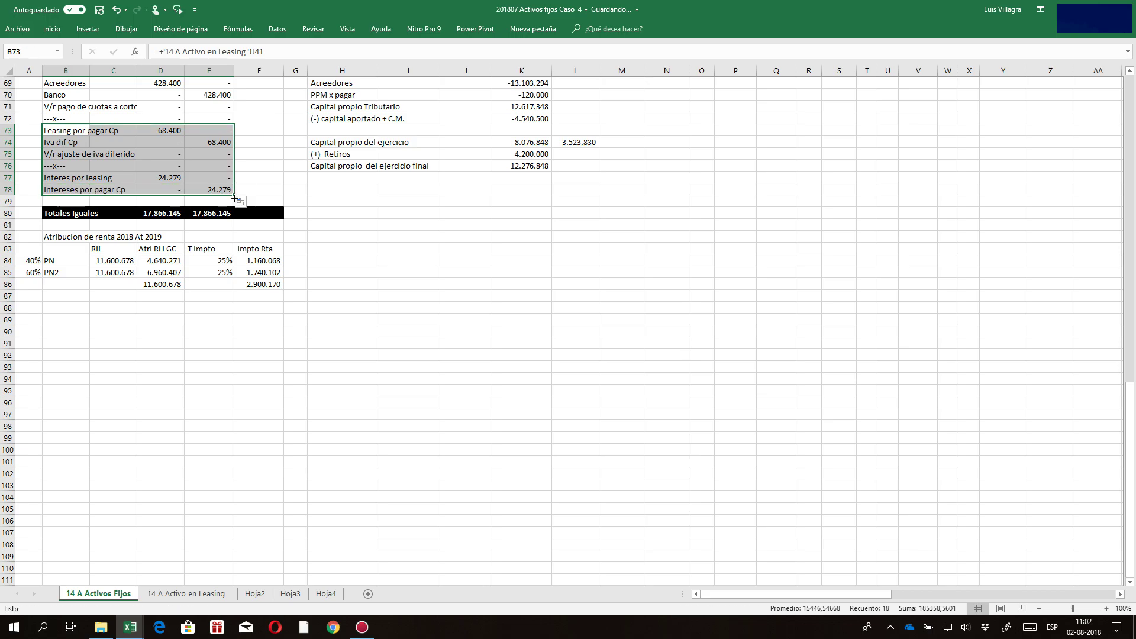
- Check the leasing sheet's journal against the entries linked into the 14 A Activos Fijos sheet
left_click(178, 593)
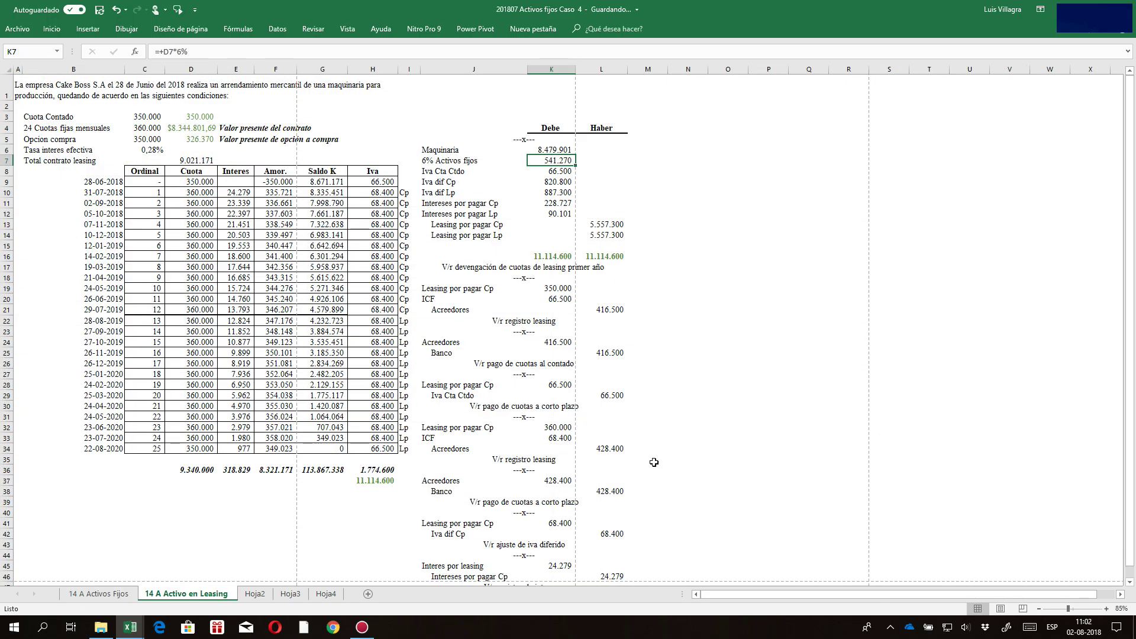
scroll(1131, 260, "down", 1)
scroll(1132, 284, "up", 1)
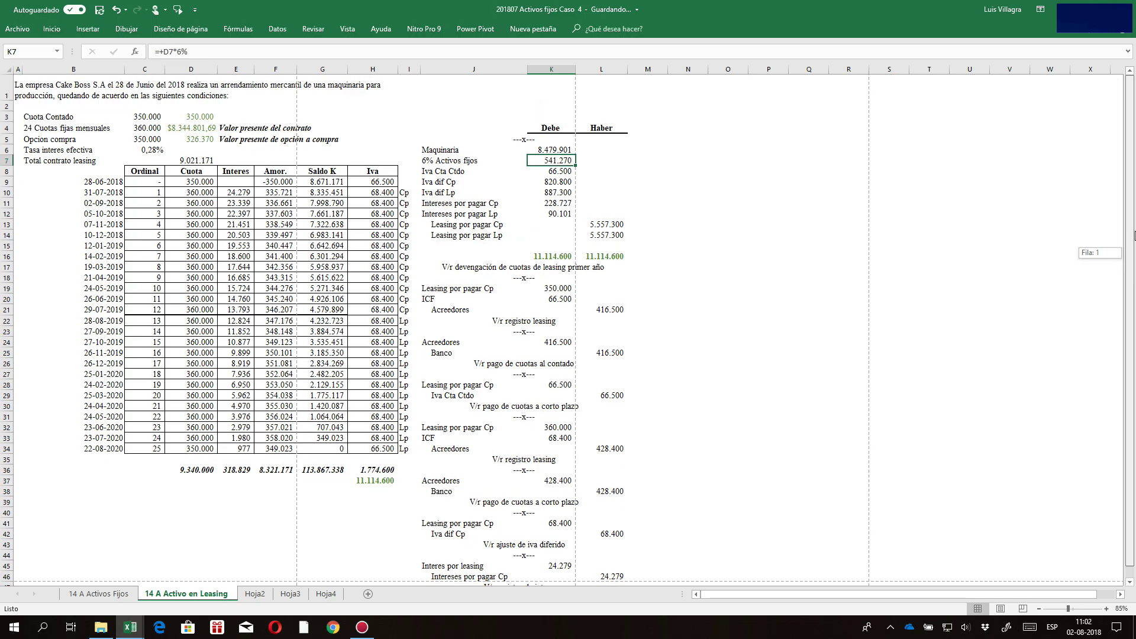
left_click(98, 593)
scroll(262, 242, "up", 15)
scroll(262, 242, "up", 3)
scroll(249, 301, "down", 10)
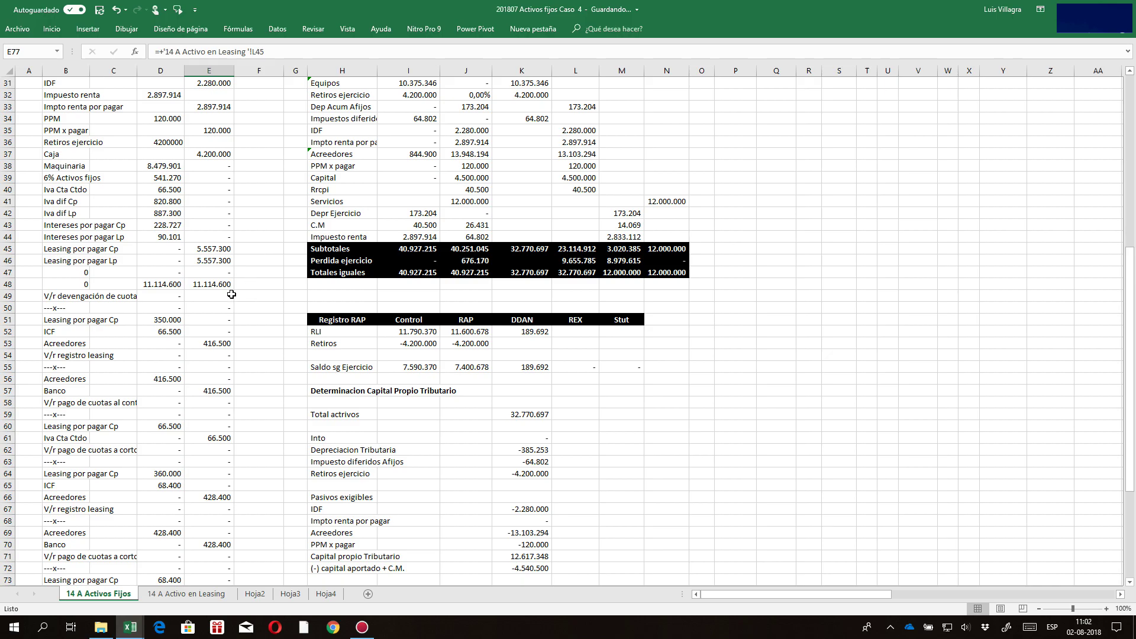
- Delete cells A47:G50 holding the zero line, 11.114.600 totals, V/r devengación description and separator, shifting the cells up
left_click_drag(57, 271, 231, 305)
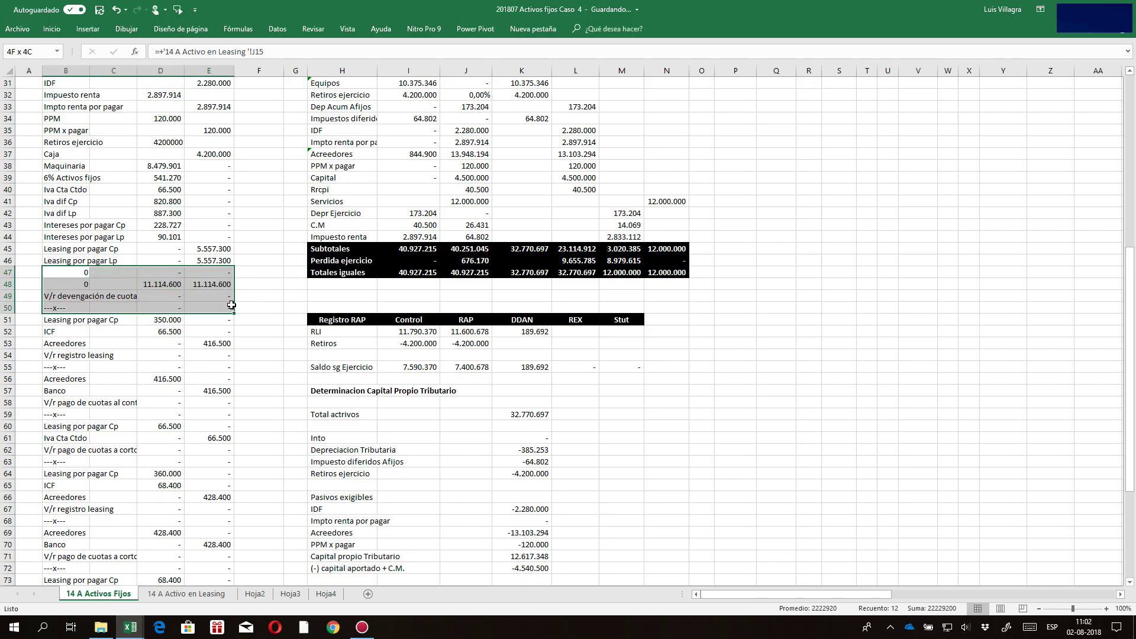
right_click(55, 296)
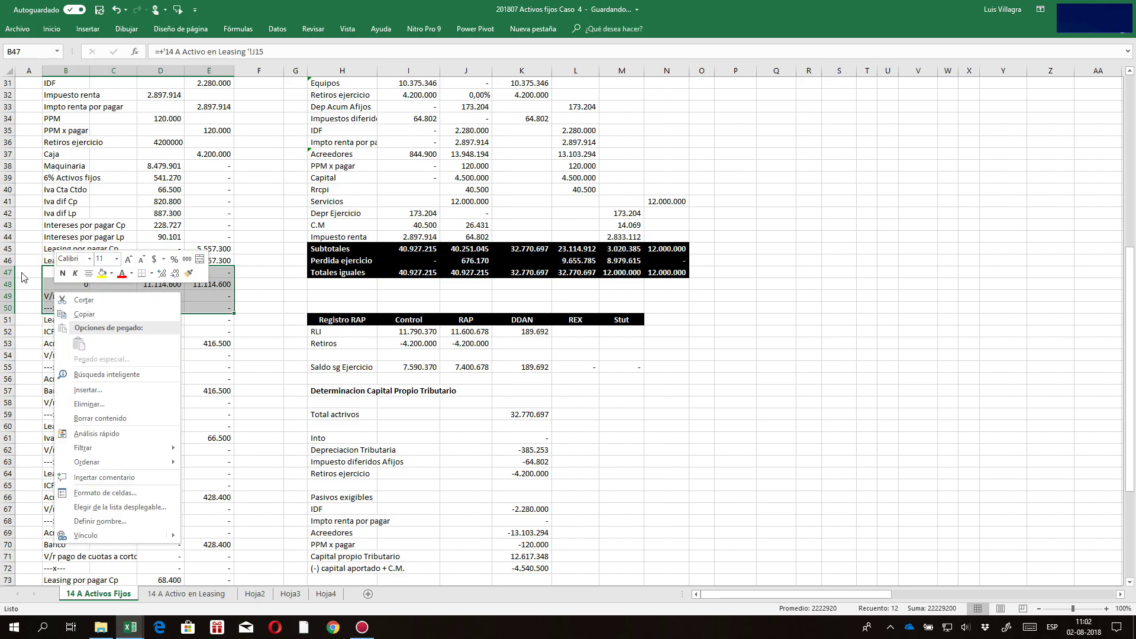
left_click(24, 272)
left_click_drag(25, 272, 293, 308)
right_click(31, 287)
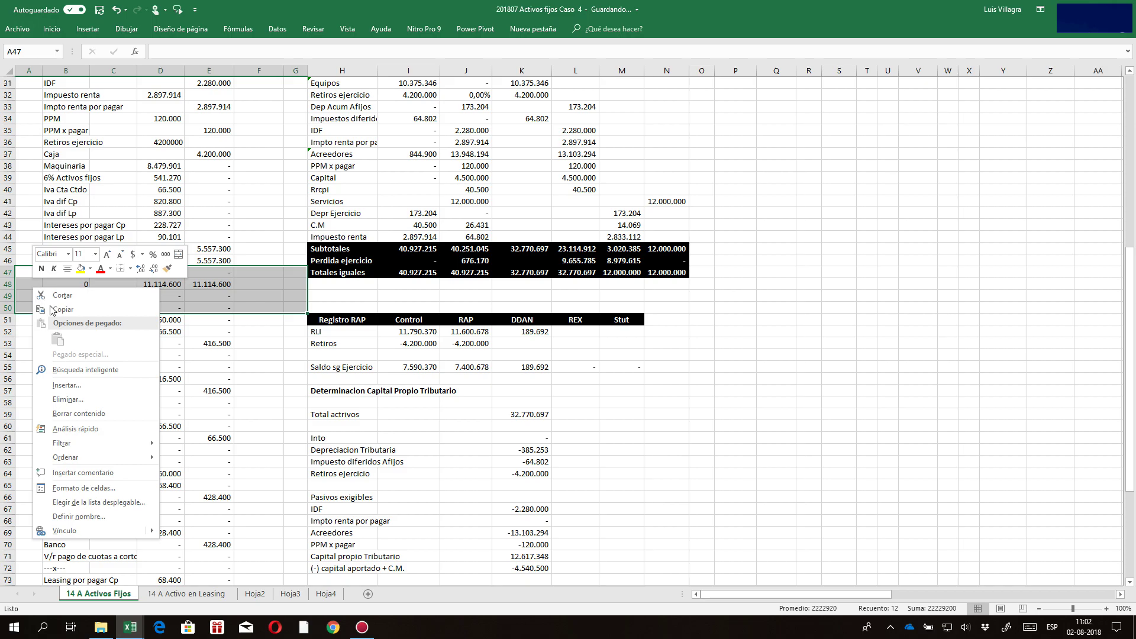
left_click(64, 398)
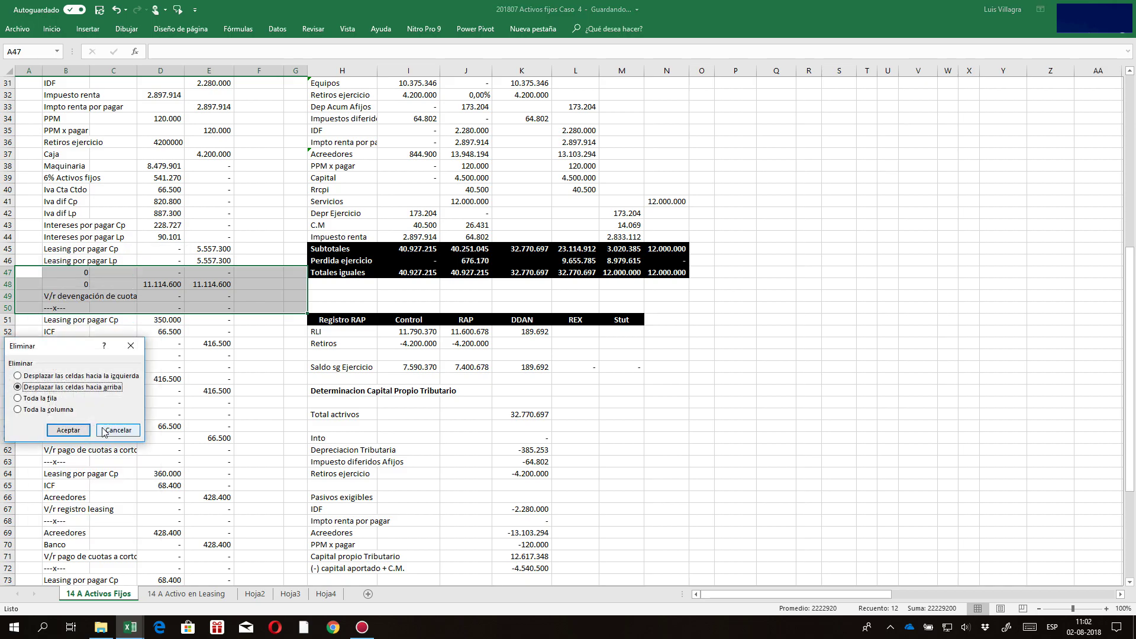
left_click(70, 430)
- Delete the first V/r registro leasing description and its separator in A50:G51, shifting the cells up
left_click_drag(26, 322, 288, 320)
left_click_drag(20, 308, 296, 316)
right_click(153, 320)
left_click(181, 430)
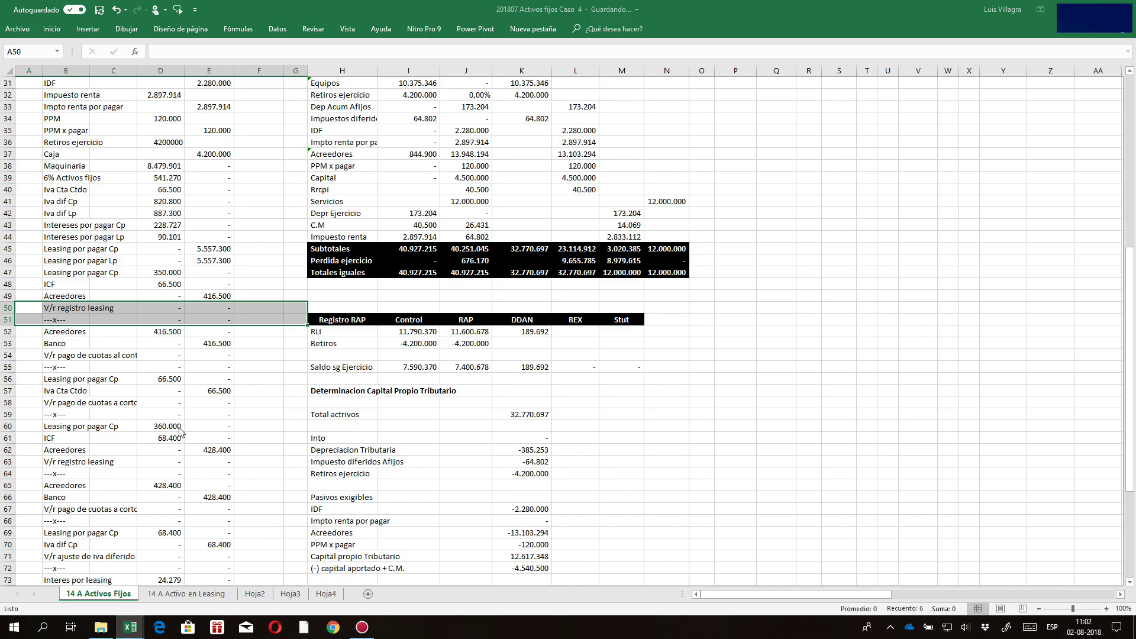
left_click(173, 462)
- Delete the V/r pago de cuotas al contado description and its separator in A52:G53, shifting the cells up
left_click_drag(33, 343, 281, 344)
left_click_drag(37, 326, 287, 344)
right_click(107, 340)
left_click(148, 449)
left_click(155, 476)
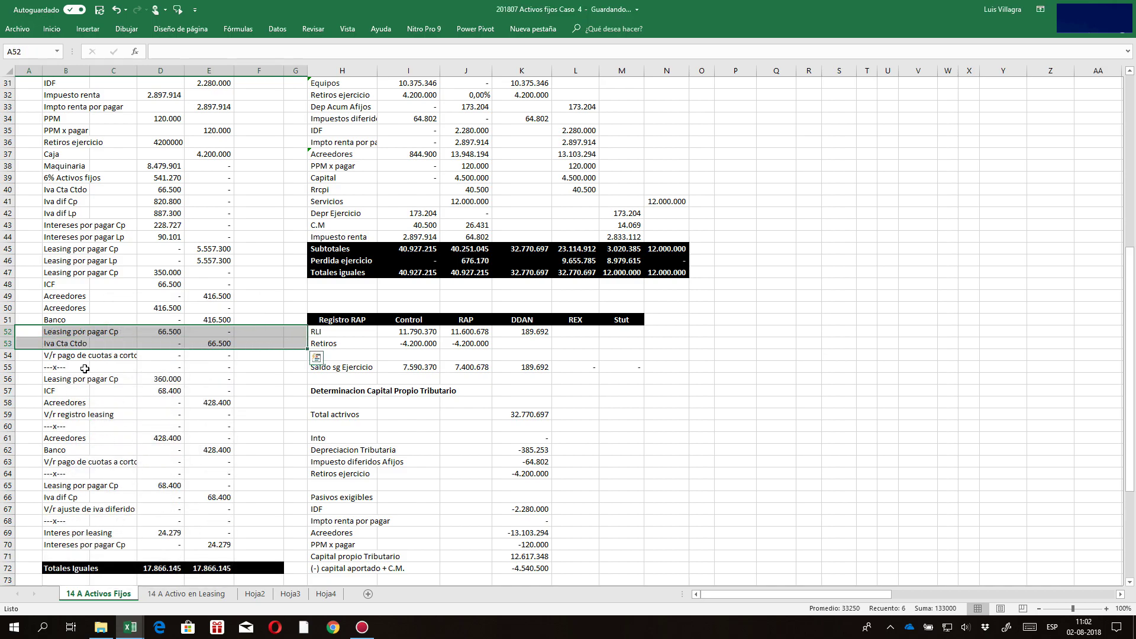
- Delete the V/r pago de cuotas a corto plazo description and its separator in A54:G55, shifting the cells up
left_click_drag(35, 367, 292, 364)
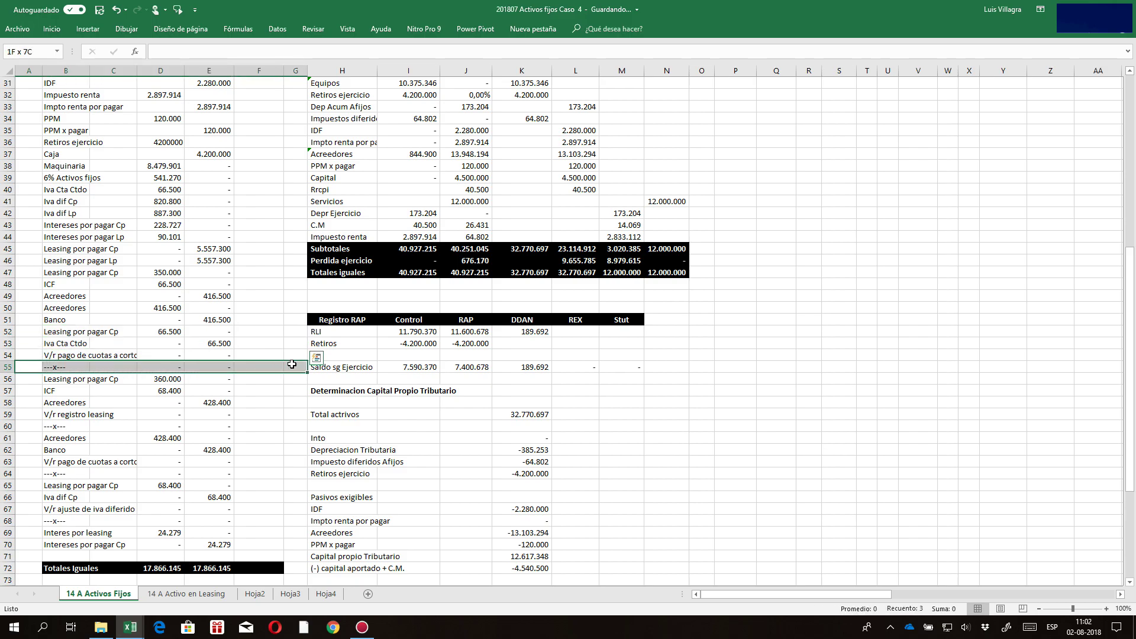
left_click_drag(22, 354, 278, 366)
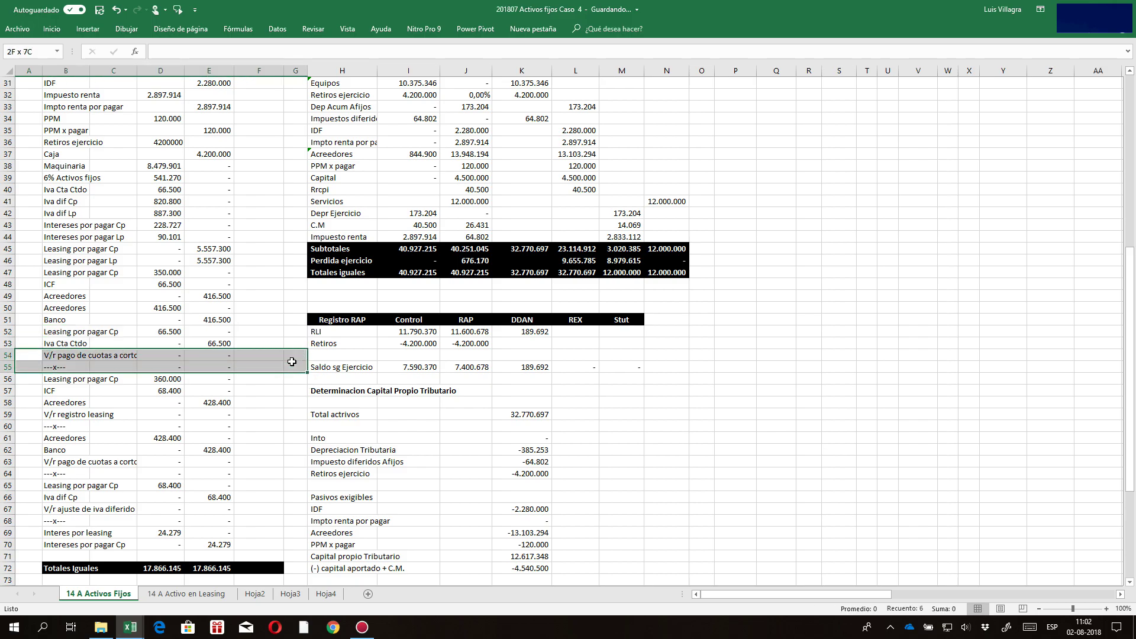
right_click(134, 370)
left_click(169, 230)
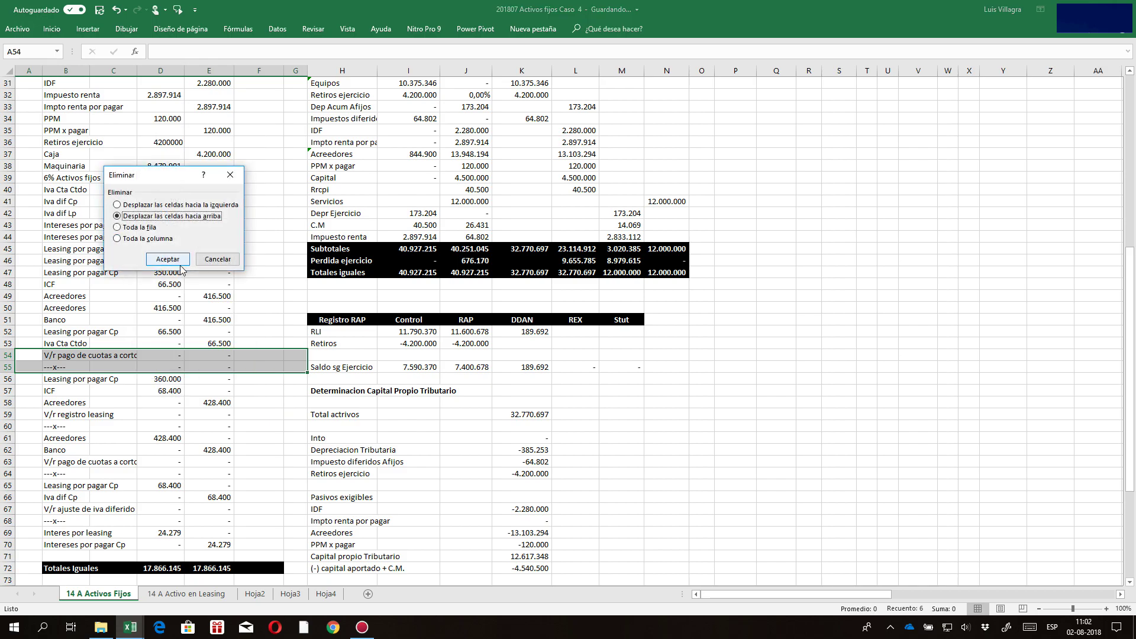
left_click(162, 262)
- Delete the remaining V/r registro leasing description and its separator in rows 57 and 58, shifting the cells up
left_click_drag(40, 394, 287, 403)
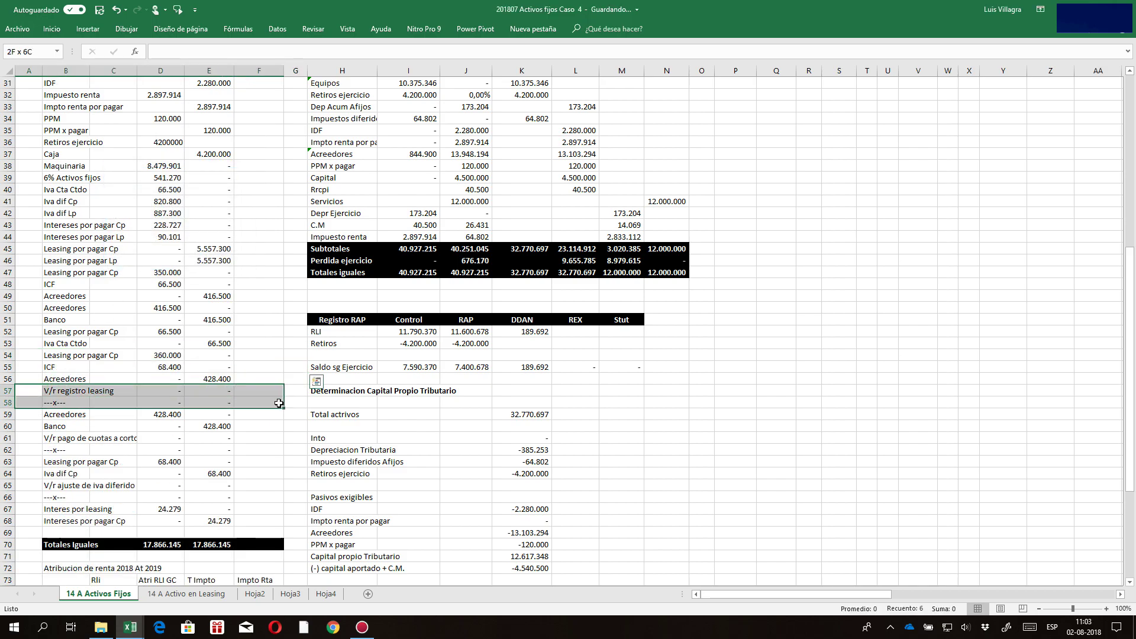
right_click(117, 402)
left_click(136, 270)
left_click(116, 293)
- Delete the V/r pago de cuotas a corto plazo description and its separator in A59:G60, shifting the cells up
left_click_drag(36, 417, 121, 421)
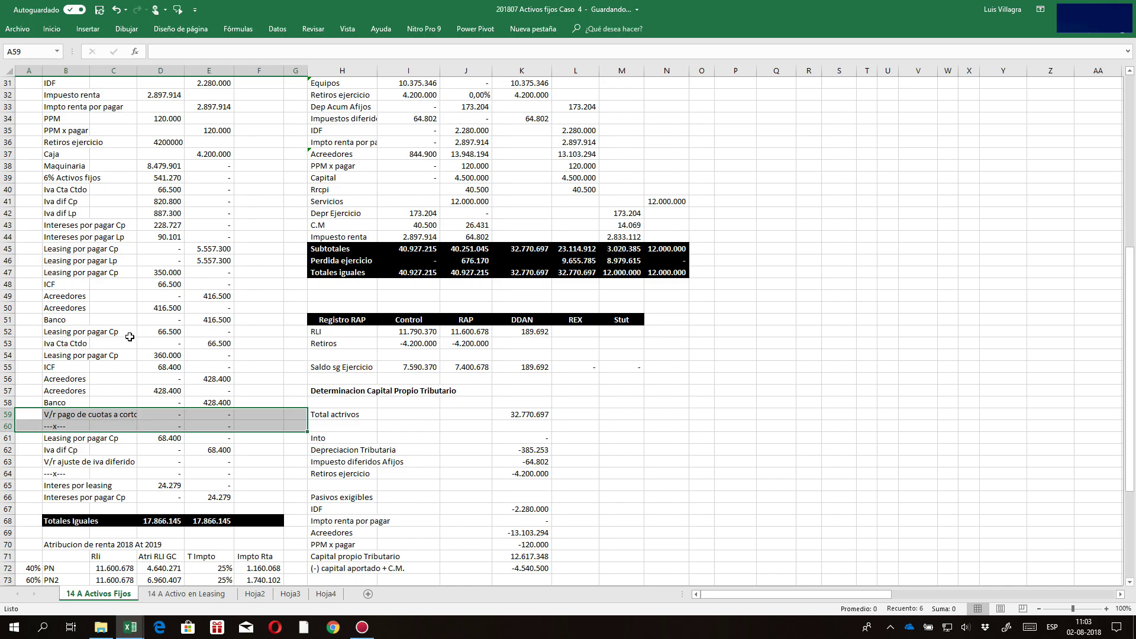
right_click(92, 418)
left_click(126, 285)
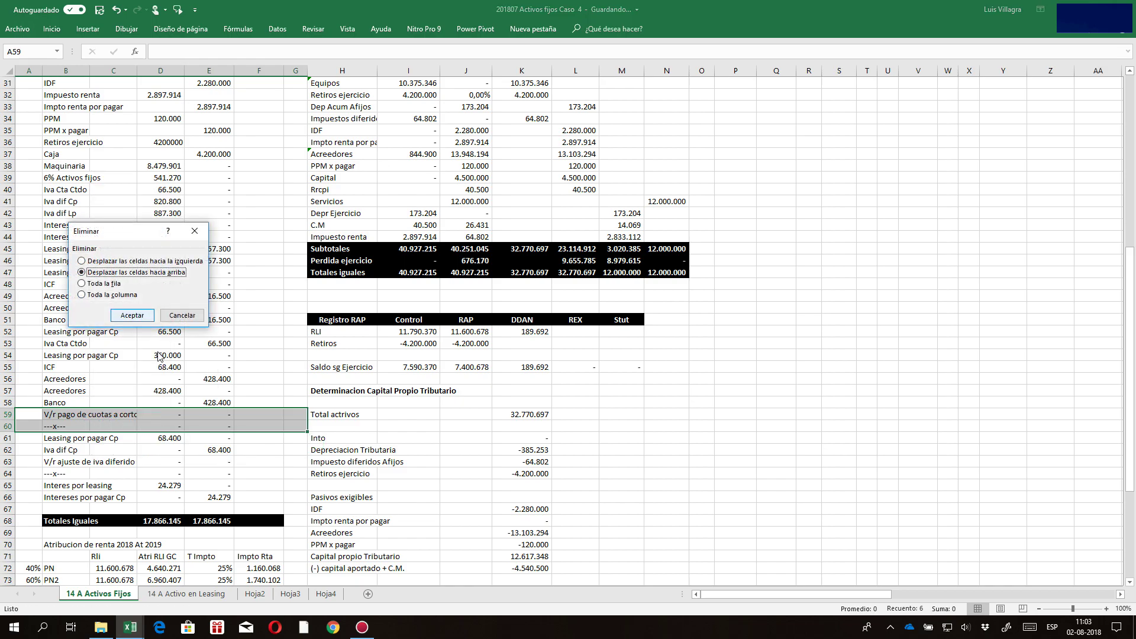
left_click(132, 315)
- Delete the V/r ajuste de iva diferido description and its separator in A61:G62, shifting the cells up
left_click_drag(33, 441, 295, 451)
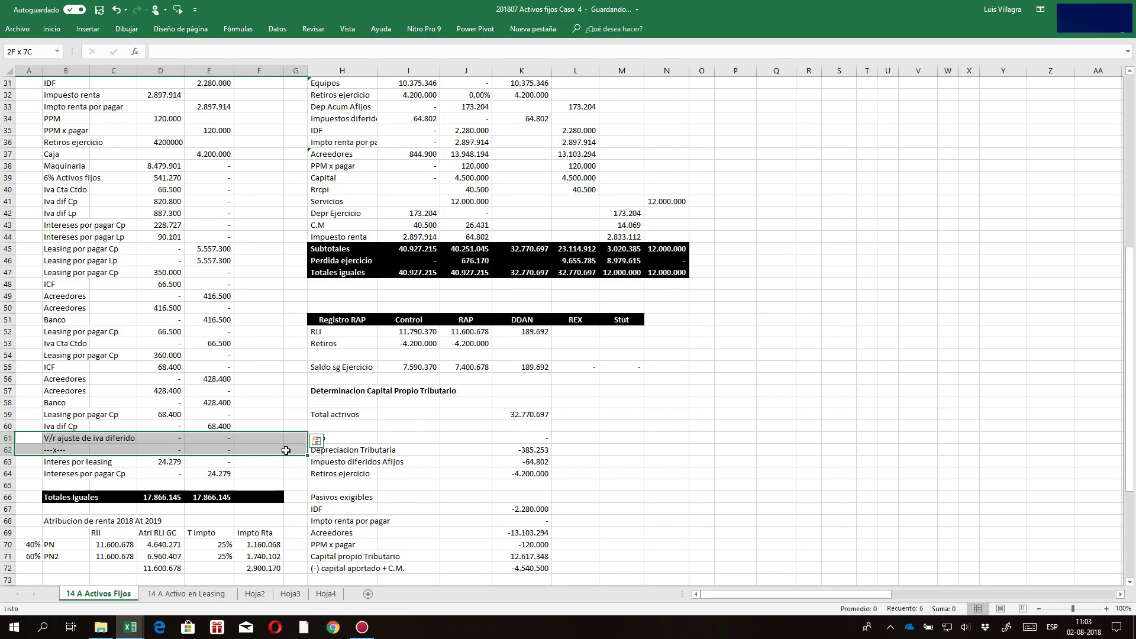
right_click(88, 451)
left_click(121, 316)
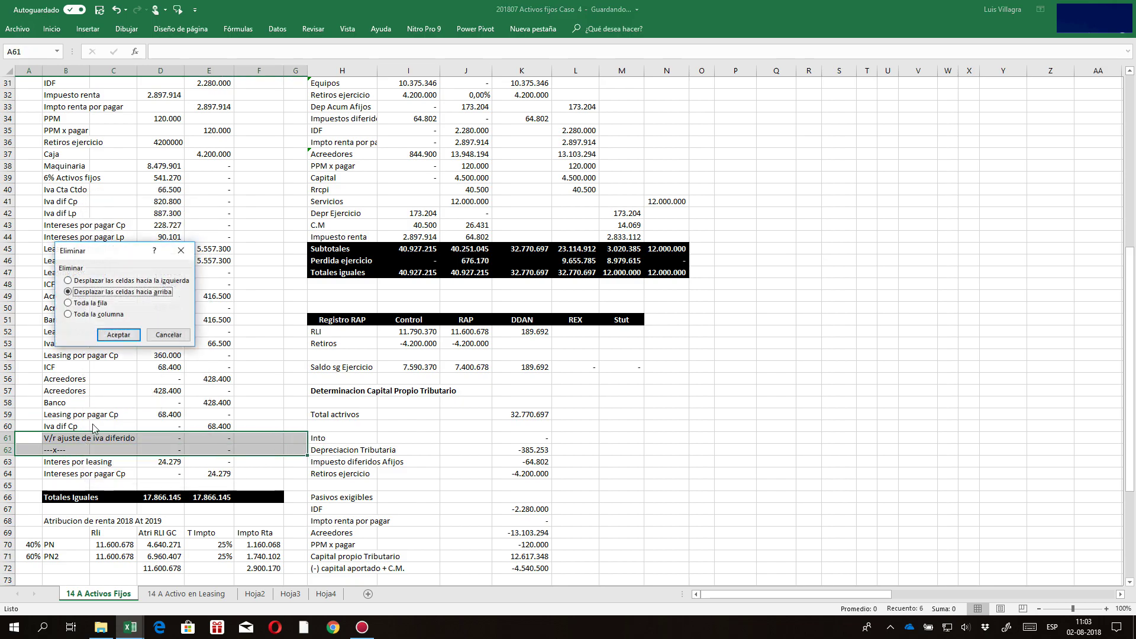
left_click(132, 340)
- Extend the journal's debit total in D64 so it sums D13:D63
left_click(181, 472)
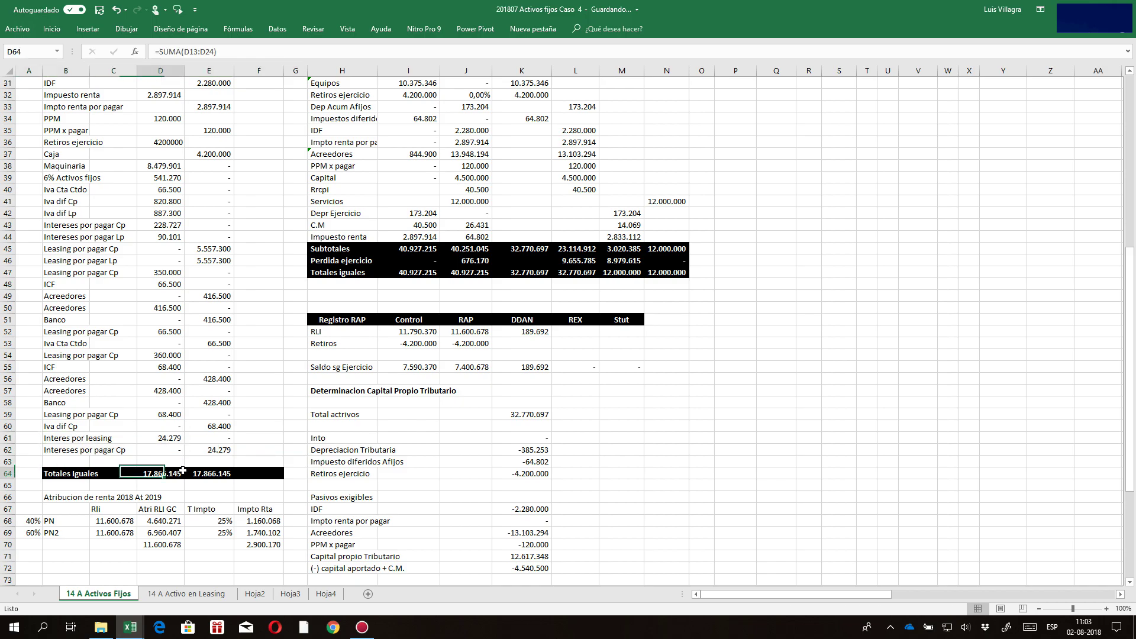
left_click(182, 51)
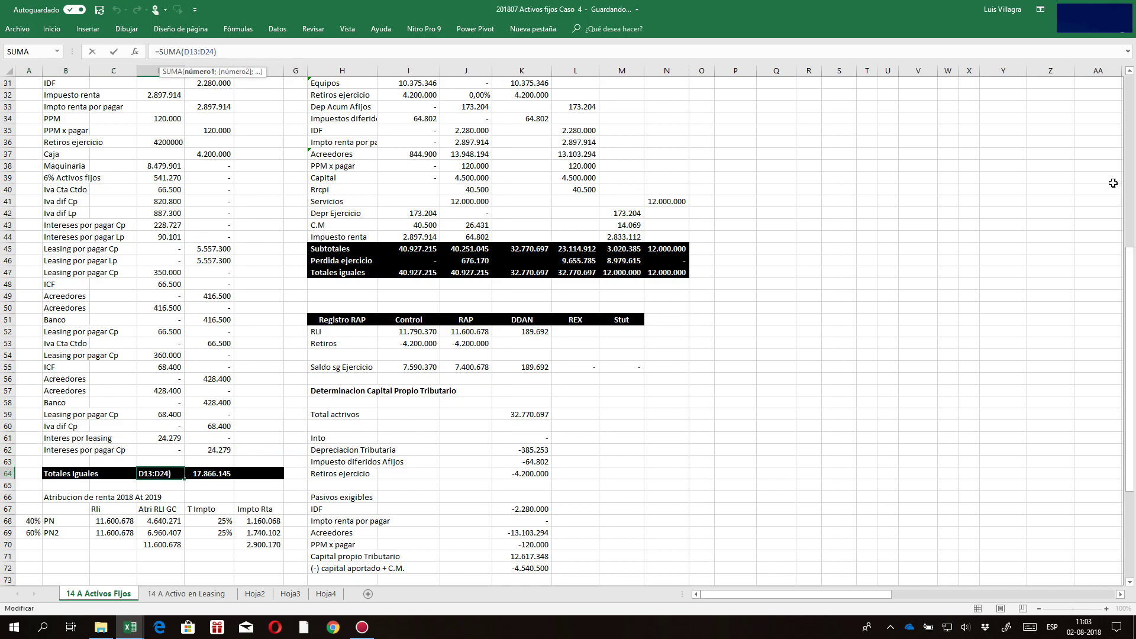
scroll(482, 169, "up", 3)
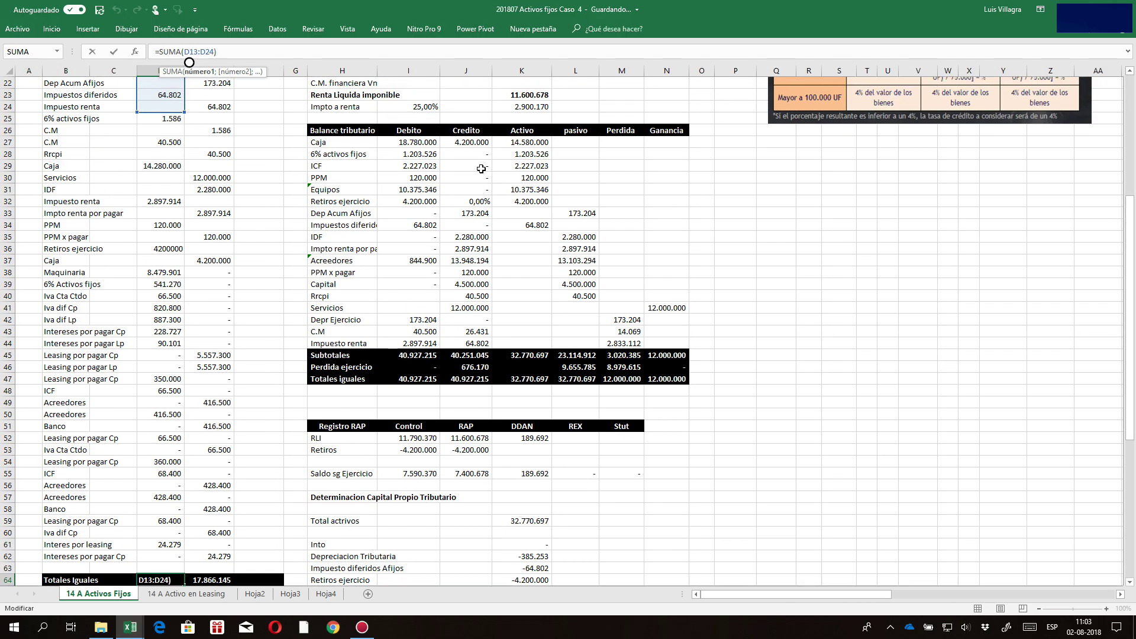
left_click_drag(184, 113, 161, 583)
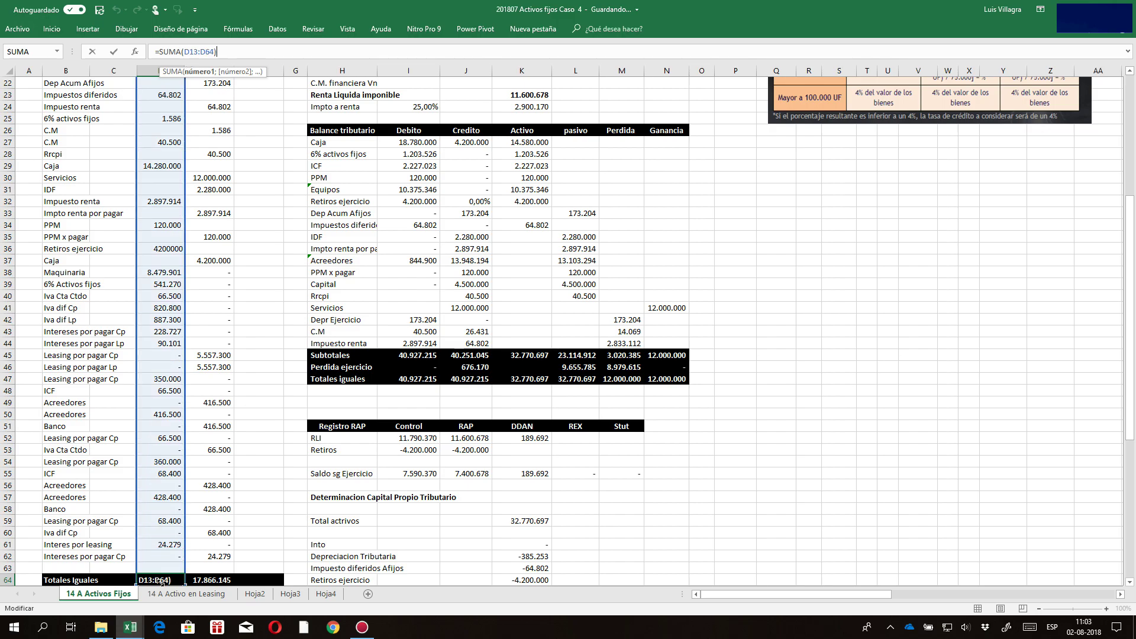
key("Return")
left_click(171, 567)
left_click(174, 554)
key("Down")
- Copy the debit total formula from D64 to the credit total in E64
key("ctrl+c")
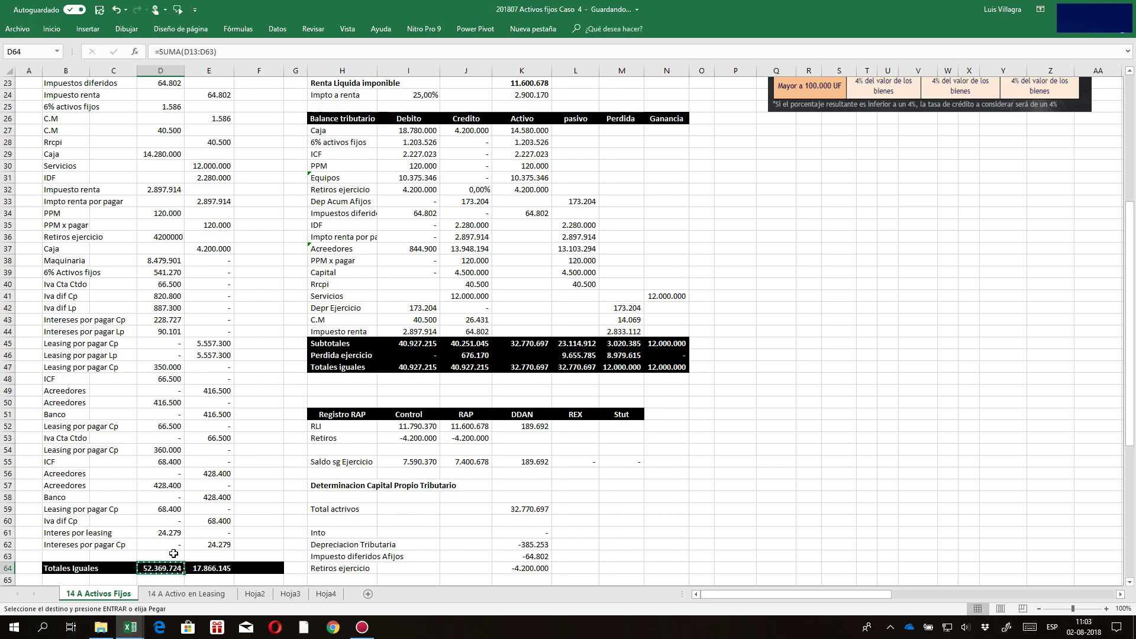
key("Right")
key("ctrl+v")
key("Escape")
- Review the linked credit entries above the Totales Iguales row and the balance sections beside them
key("Up")
key("Up")
key("Up")
key("Up")
key("Up")
key("Up")
key("Up")
key("Up")
key("Up")
key("Up")
key("Up")
key("Up")
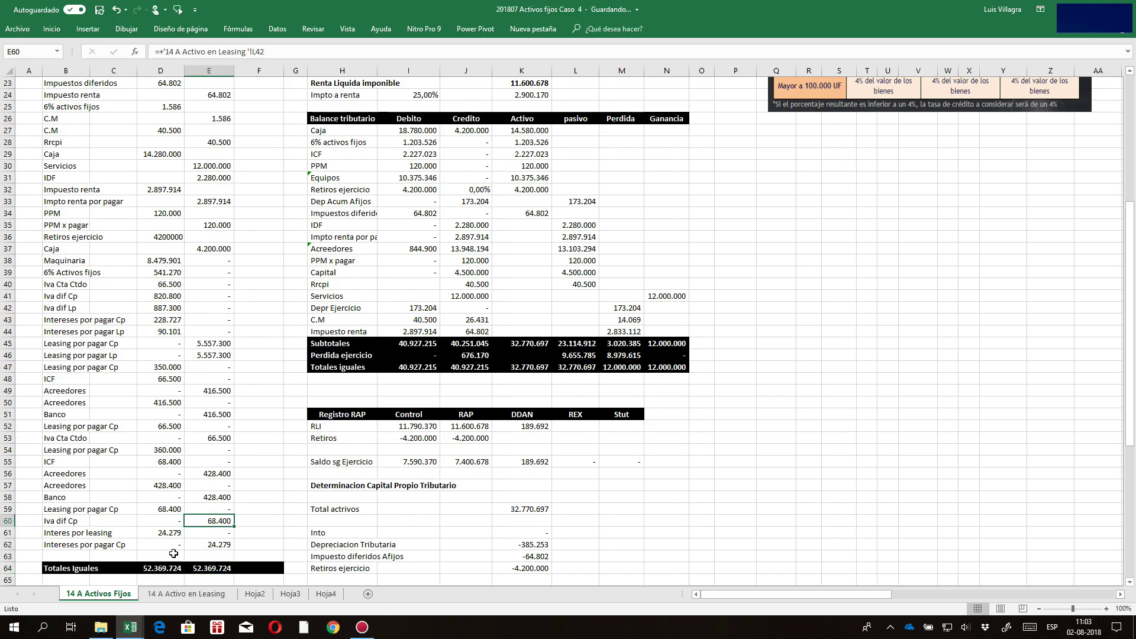
scroll(226, 553, "down", 10)
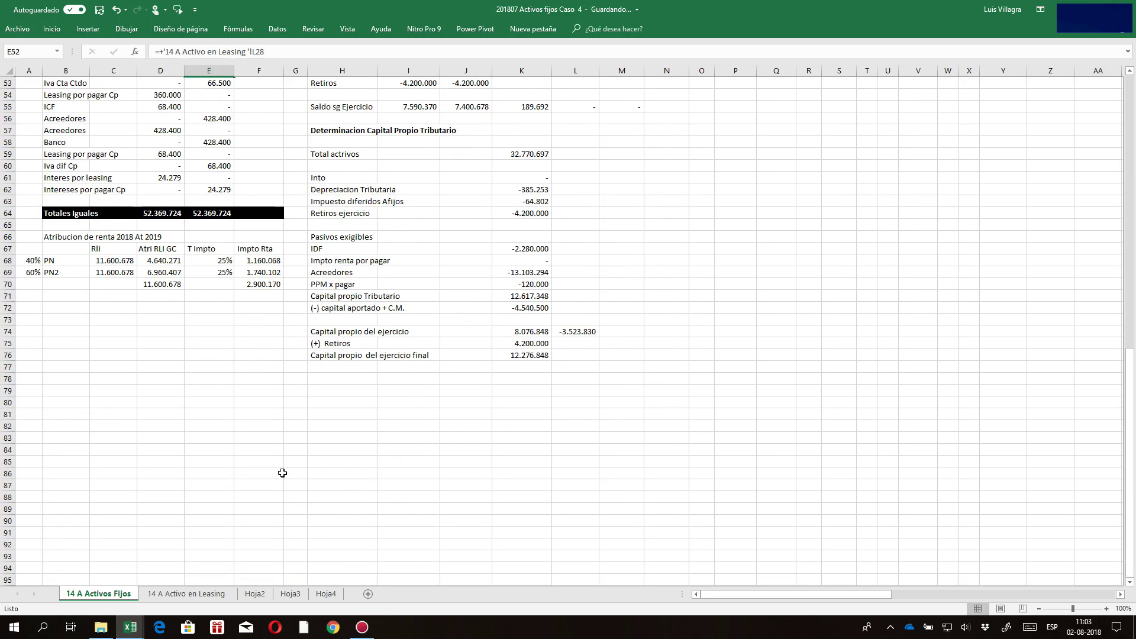
scroll(277, 425, "up", 17)
scroll(288, 404, "down", 10)
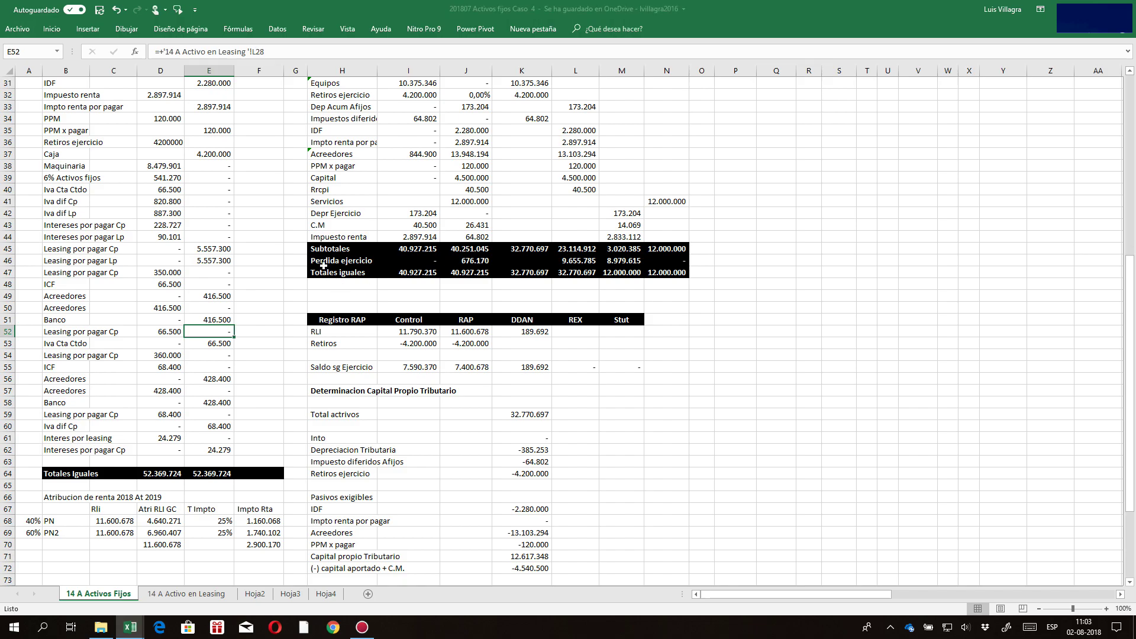
- Replace the 6% Activos fijos label in B39 with a link to the balance account name in H28
left_click(80, 174)
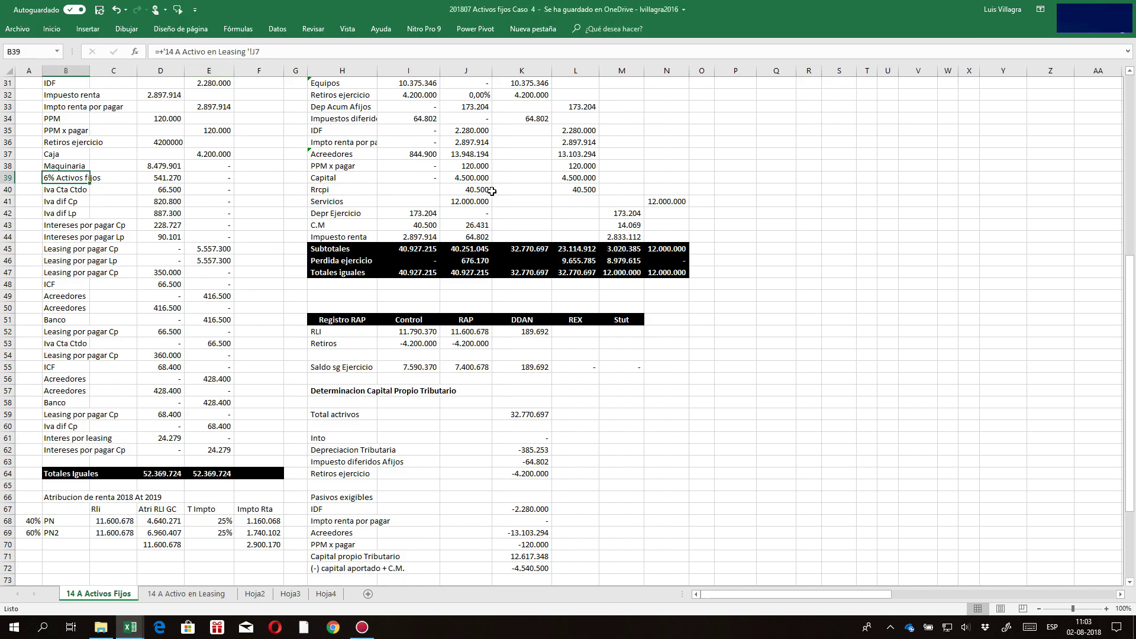
type("+")
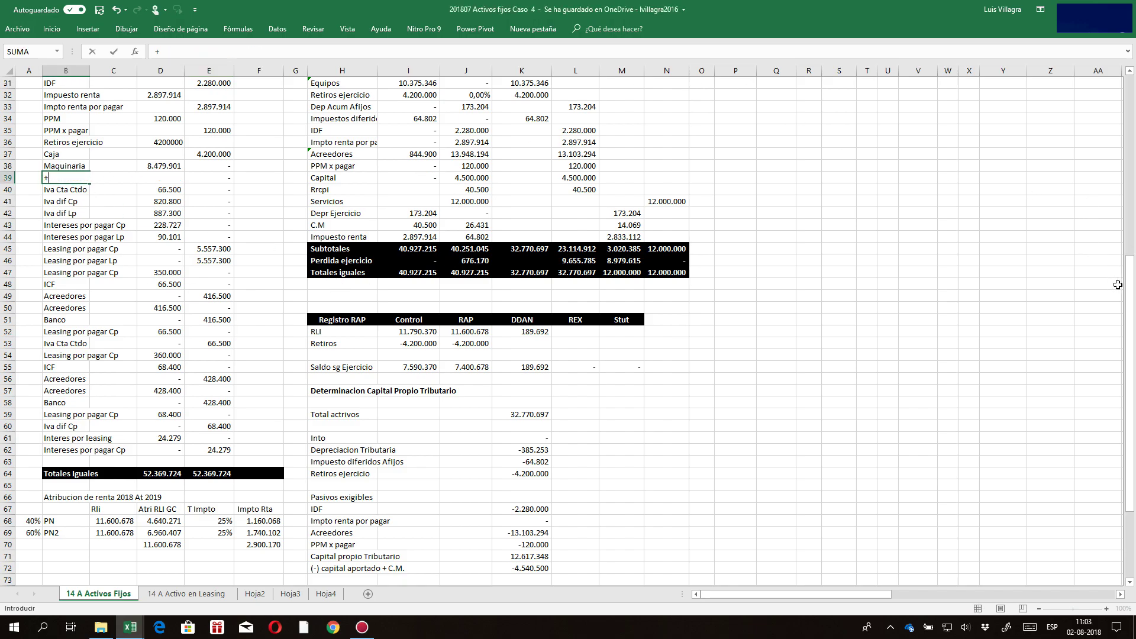
scroll(1116, 283, "up", 3)
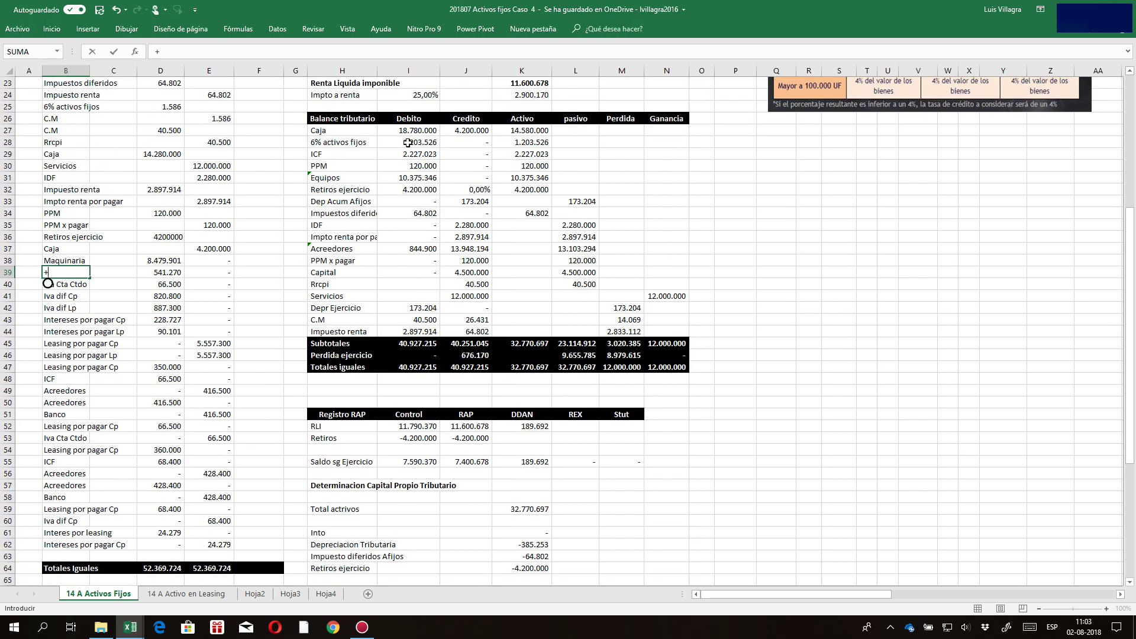
left_click(335, 142)
key("Return")
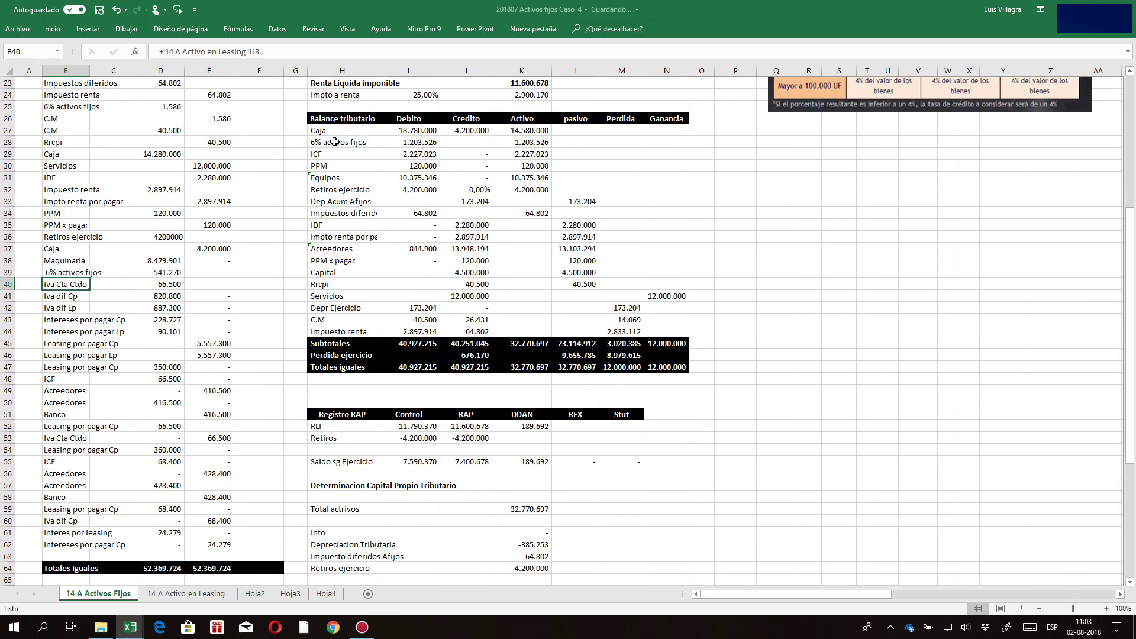
- Insert three blank rows of cells at H29:O31 in the Balance tributario, shifting the existing cells down
left_click_drag(331, 155, 701, 182)
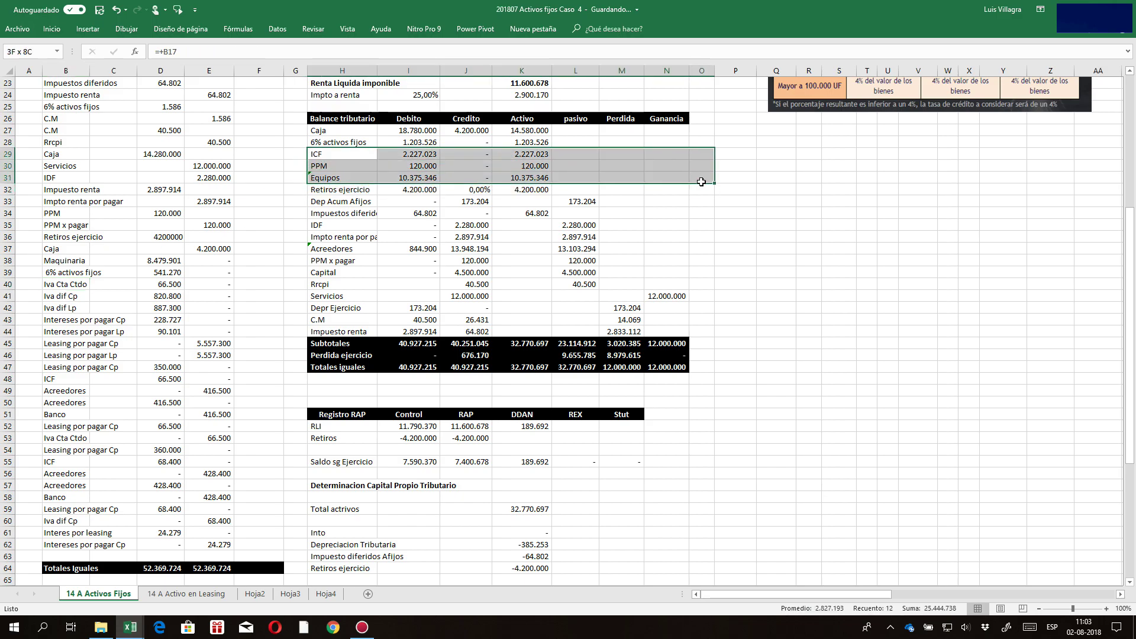
right_click(344, 165)
left_click(372, 258)
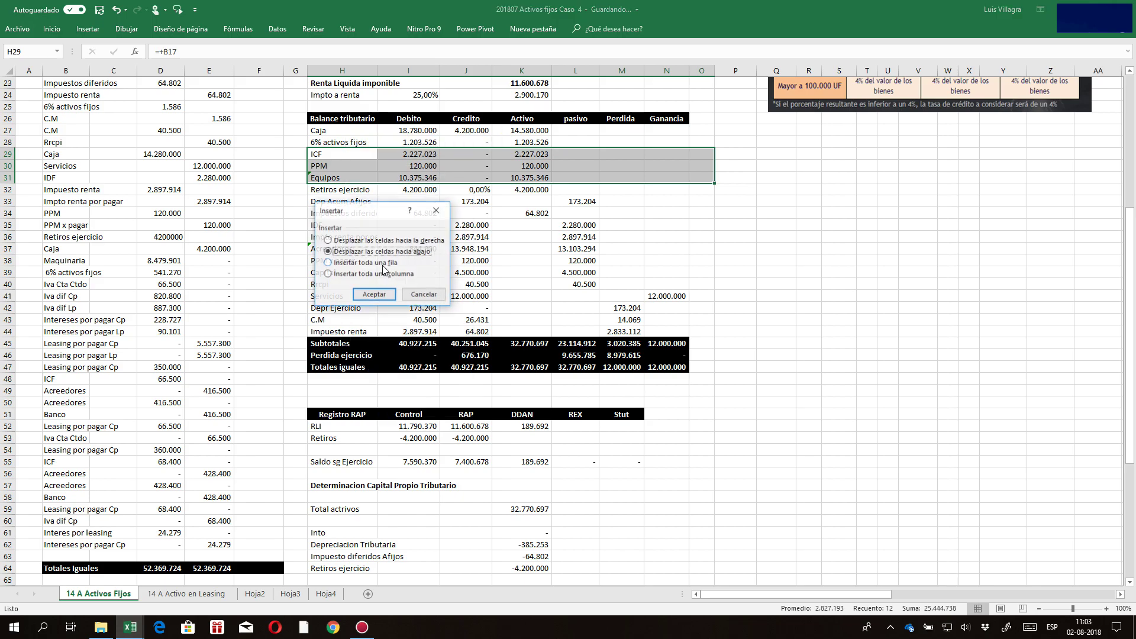
left_click(375, 299)
- Link H29 to the Iva Cta Ctdo account in B40 and fill the link down to H31 for Iva dif Cp and Iva dif Lp
left_click(332, 153)
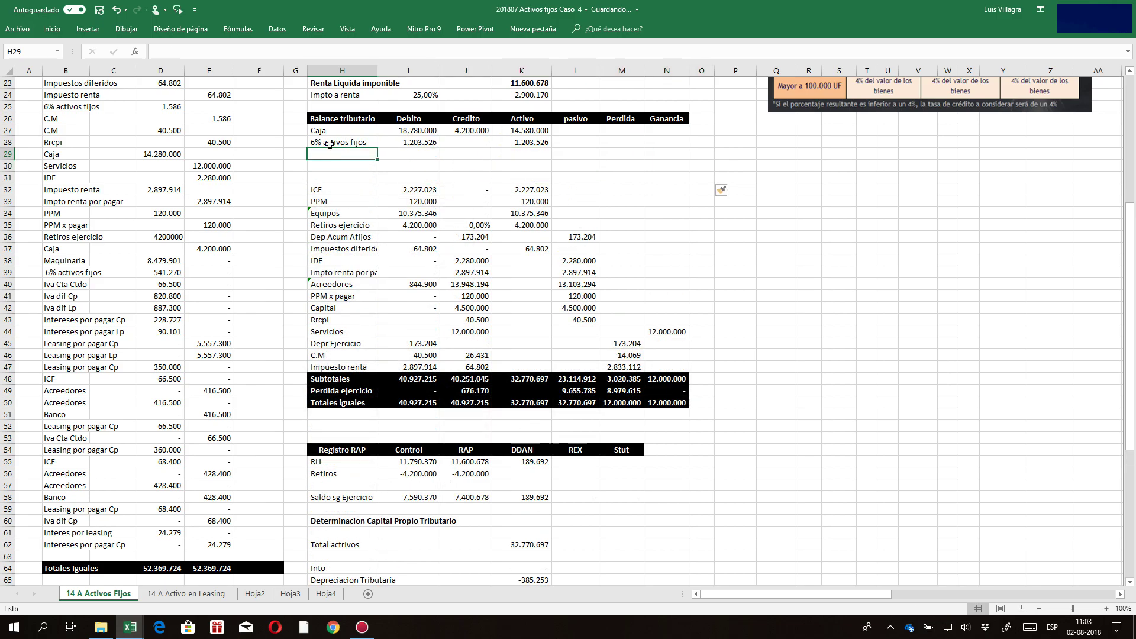
type("+")
left_click(66, 285)
key("Return")
key("Up")
key("shift+Down")
key("shift+Down")
key("ctrl+d")
key("shift+Up")
key("shift+Up")
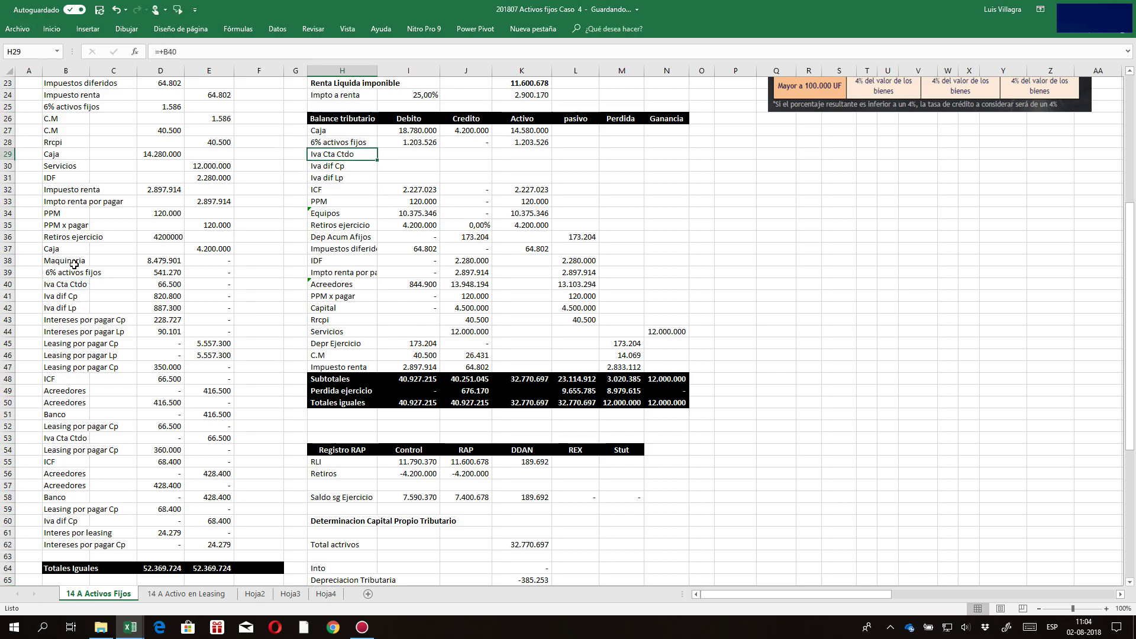
- Fill the Debito, Credito and Activo formulas from the 6% activos fijos row down through the three Iva accounts, I29:K31
key("Up")
key("Right")
key("shift+Right")
key("shift+Right")
key("shift+Down")
key("shift+Down")
key("shift+Down")
key("ctrl+d")
key("Down")
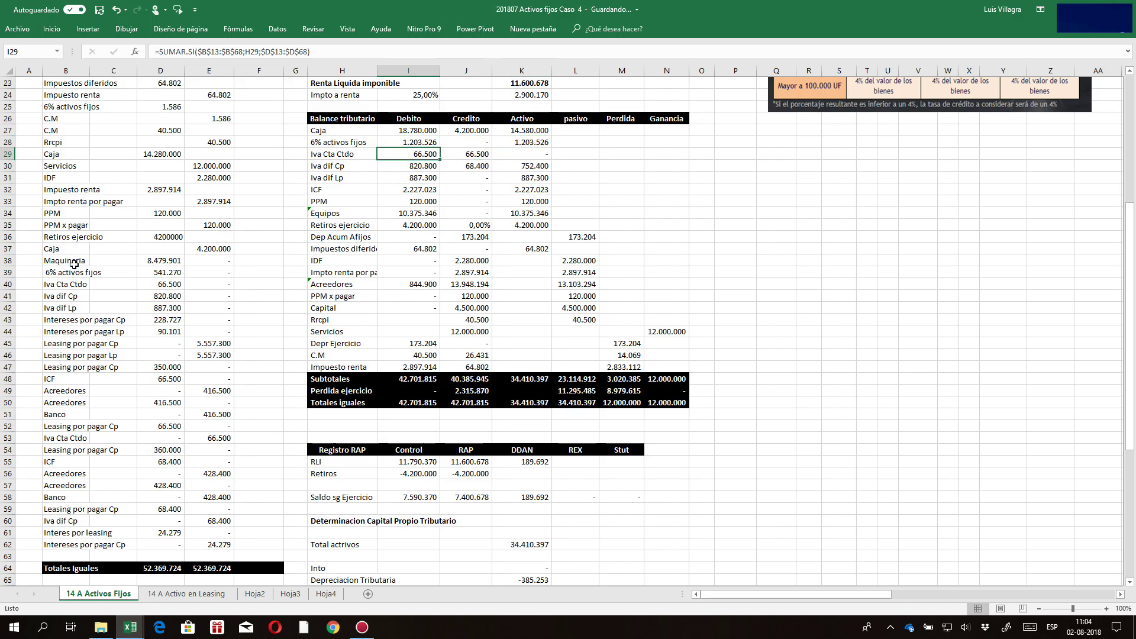
- Check the Debito and Credito formulas of the new Iva rows and the range summed by the Debito subtotal in I48
key("Right")
key("Left")
key("Left")
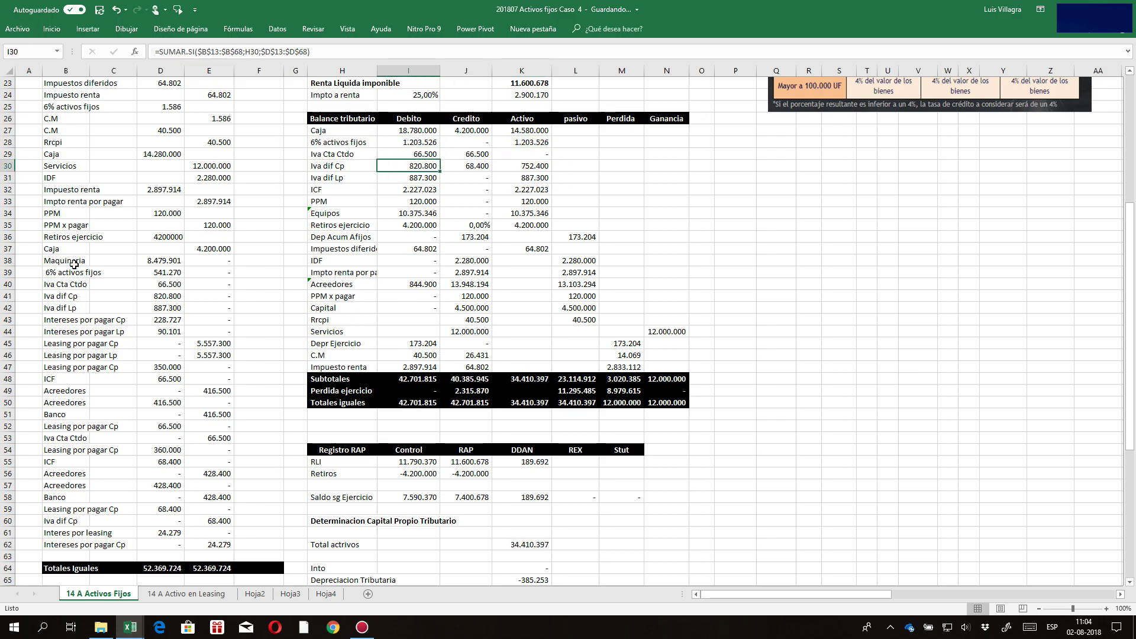
key("Right")
key("Down")
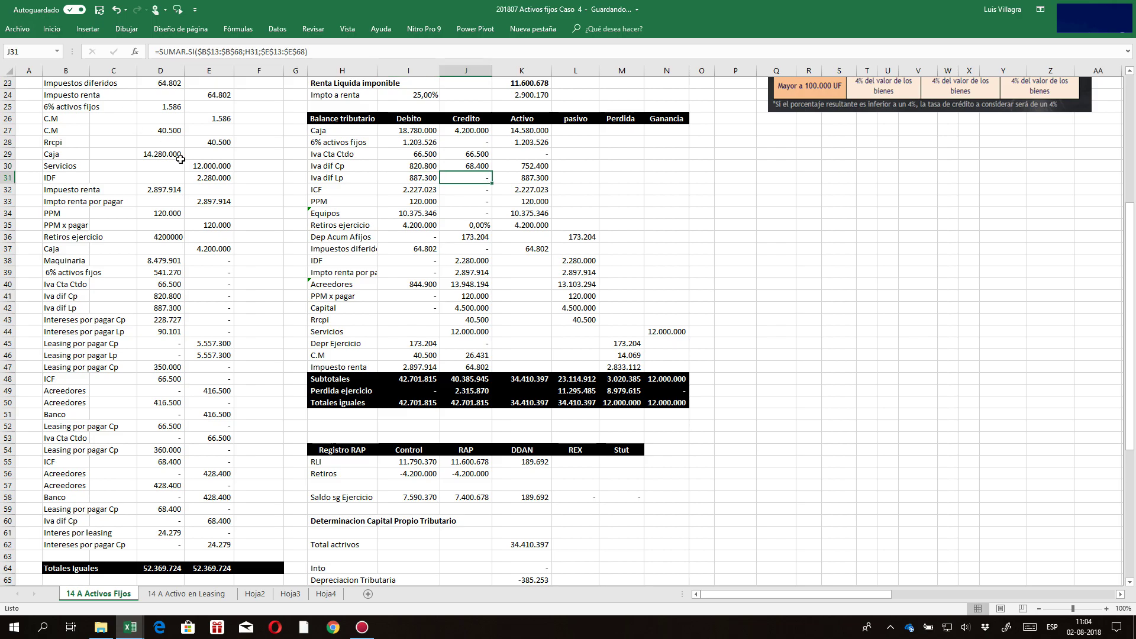
left_click(419, 382)
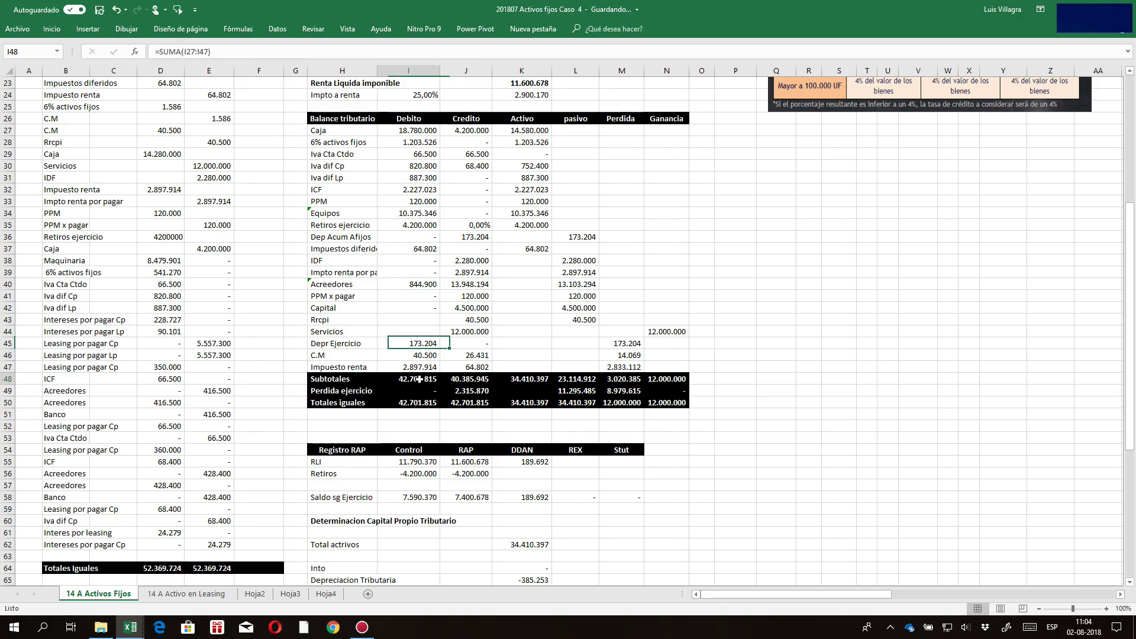
left_click(296, 51)
key("Escape")
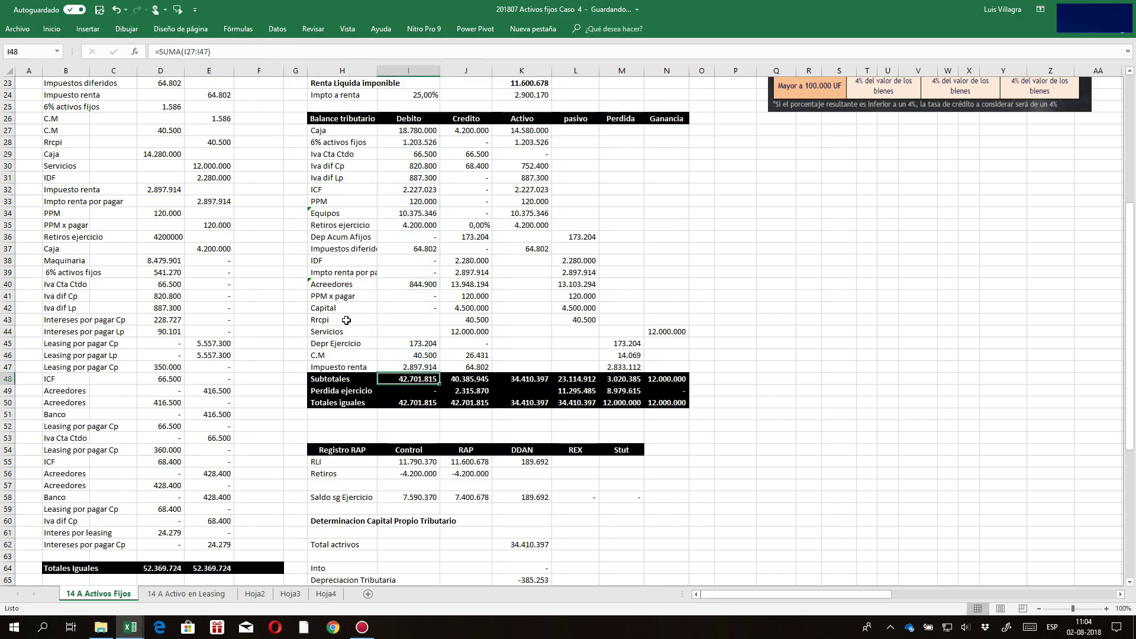
- Insert two blank rows of cells at H42:O43, above Capital in the balance, shifting the existing cells down
left_click(331, 287)
left_click(331, 296)
left_click_drag(331, 308, 693, 319)
right_click(326, 314)
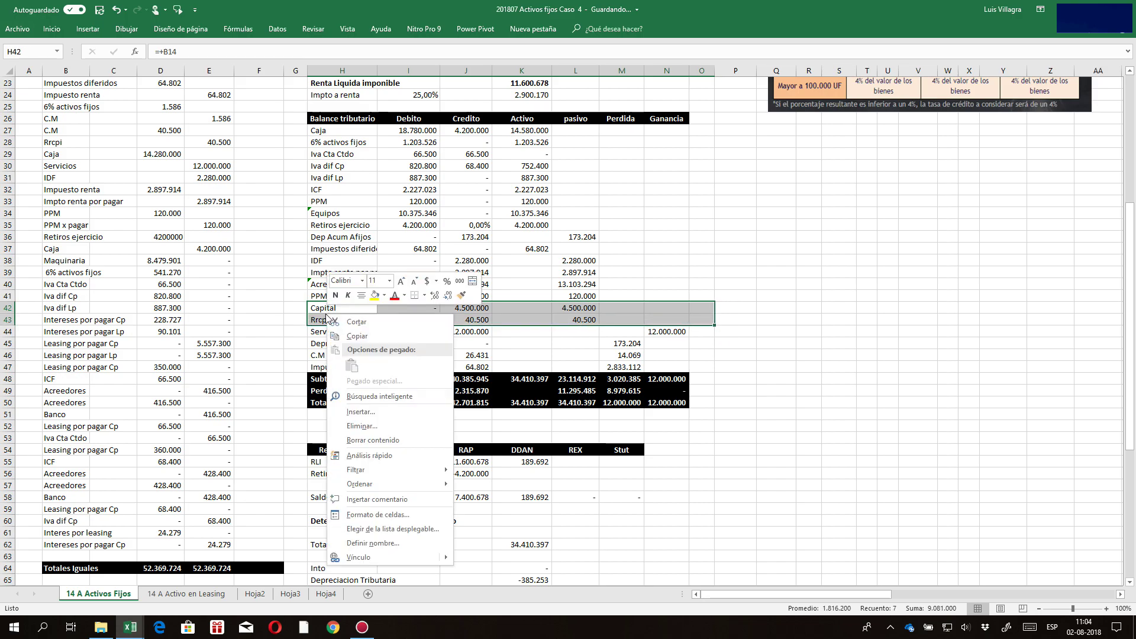
left_click(369, 428)
left_click(361, 442)
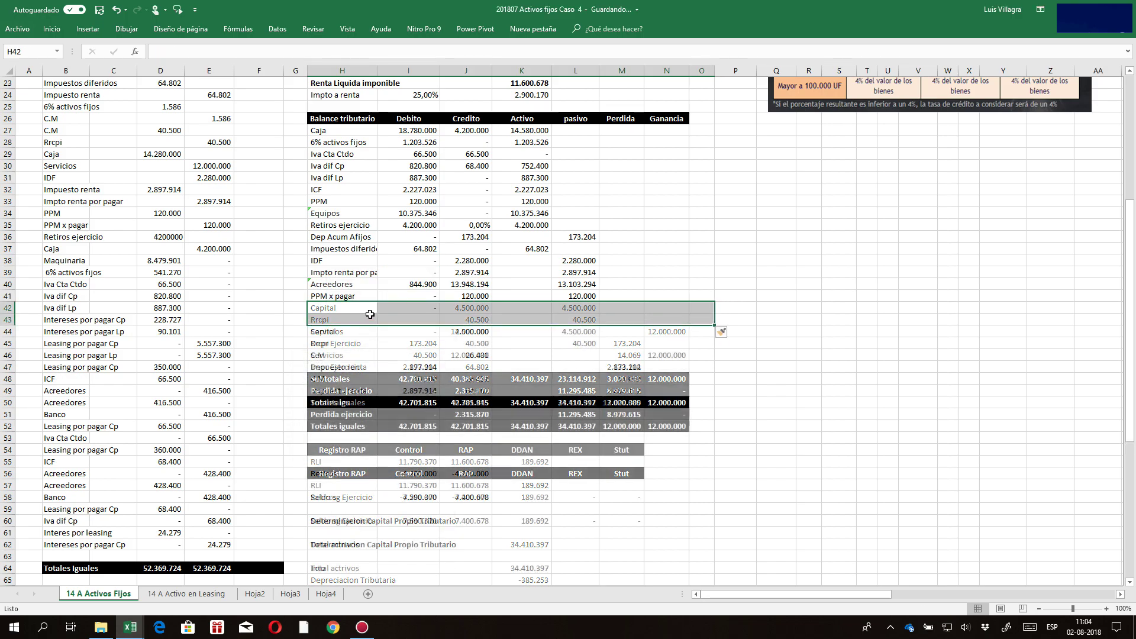
- Link H42 to the Leasing por pagar Cp account in B45 and copy the link to H43 for Leasing por pagar Lp
left_click(325, 307)
type("+")
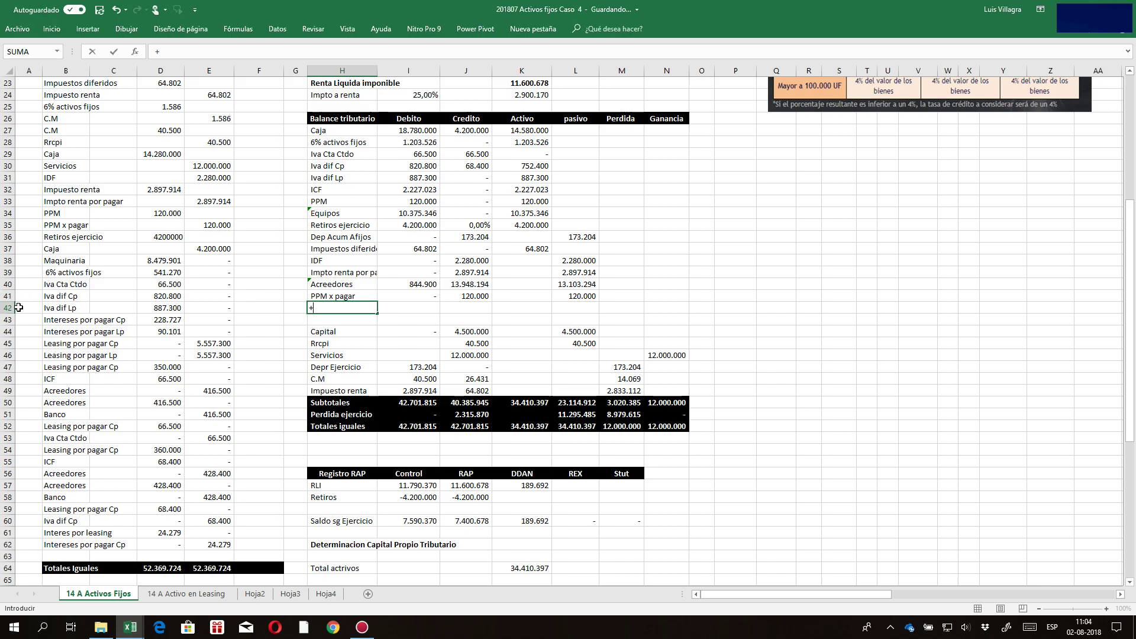
left_click(62, 344)
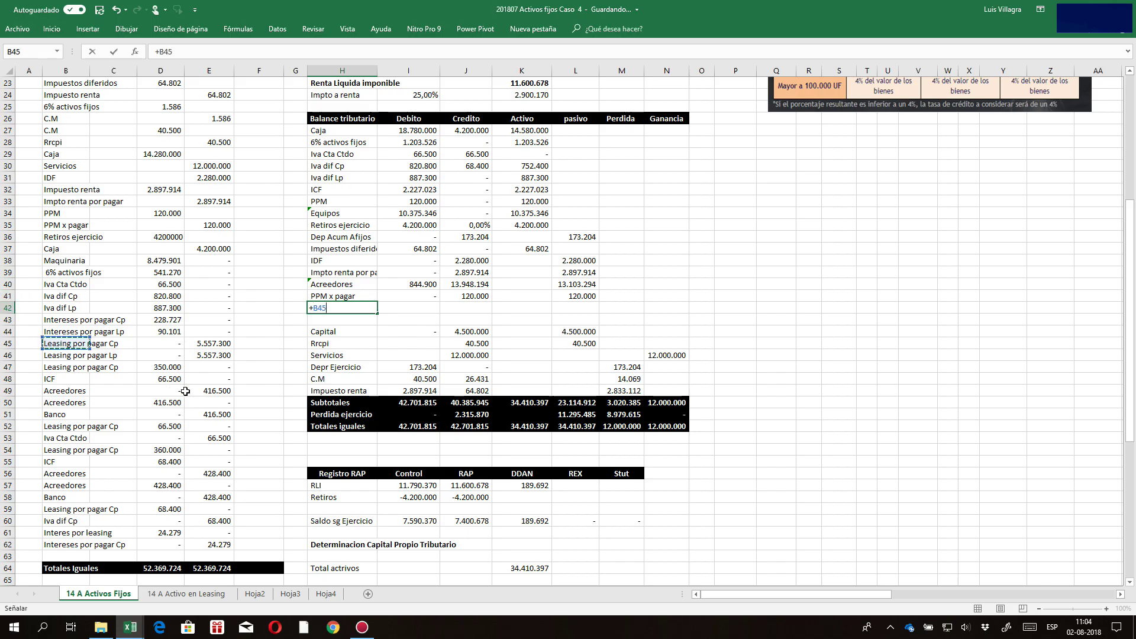
key("Return")
key("Up")
key("ctrl+c")
key("Down")
key("Return")
- Copy the PPM x pagar formulas in I41:L41 down to both Leasing por pagar rows, 42 and 43
key("Up")
key("Up")
key("Up")
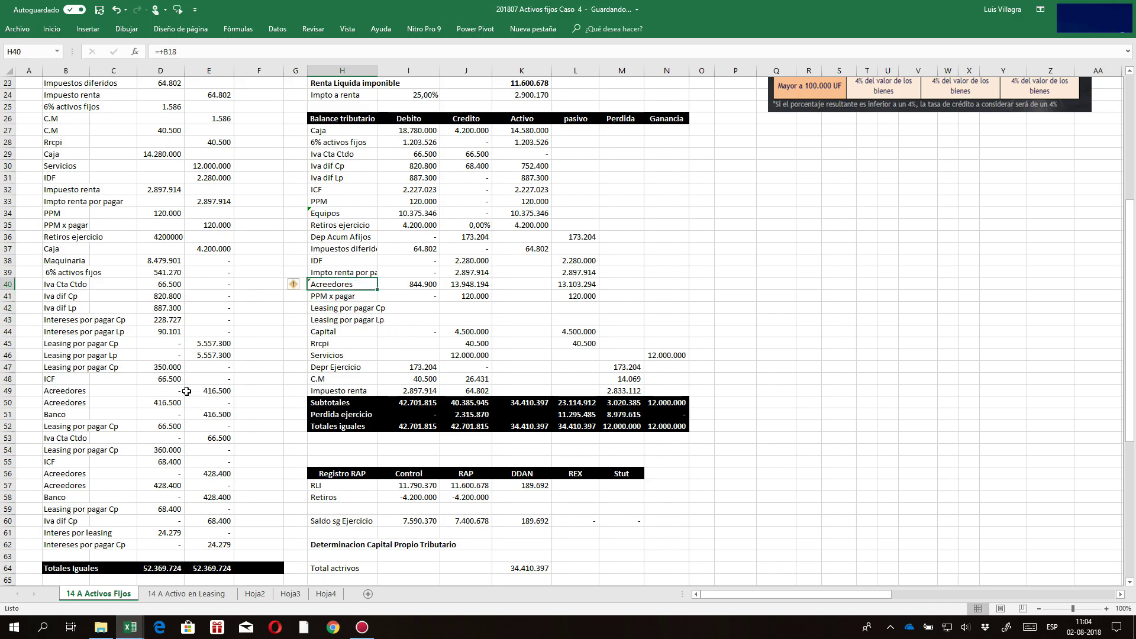
key("Right")
key("Down")
key("shift+Right")
key("ctrl+q")
key("Right")
key("Escape")
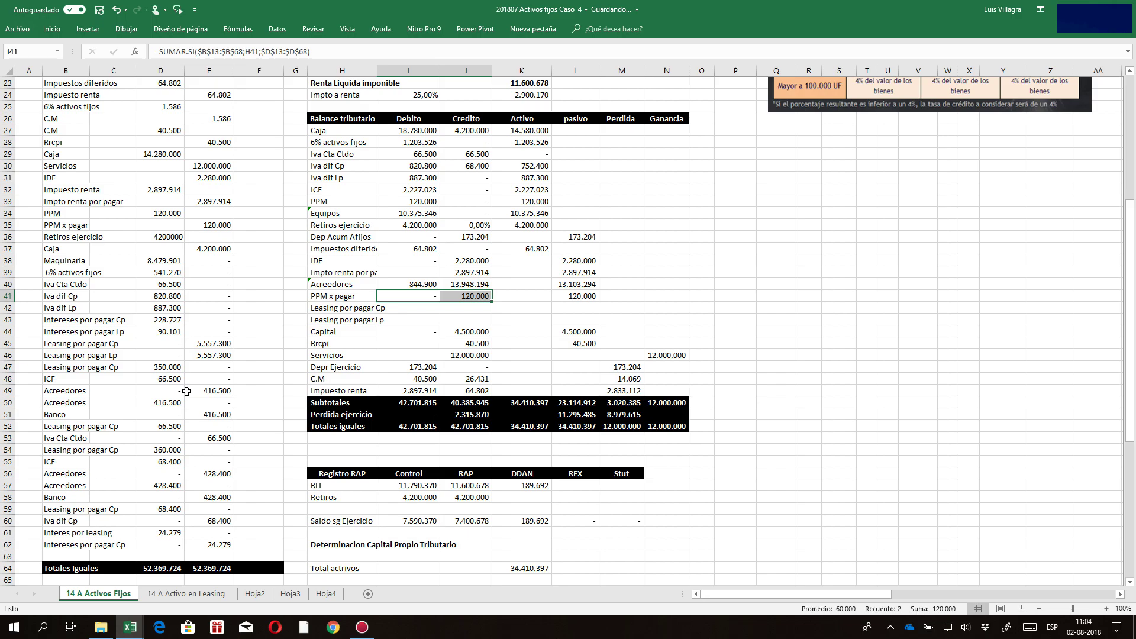
key("shift+Right")
key("shift+Right")
key("ctrl+c")
key("shift+Down")
key("ctrl+c")
key("Down")
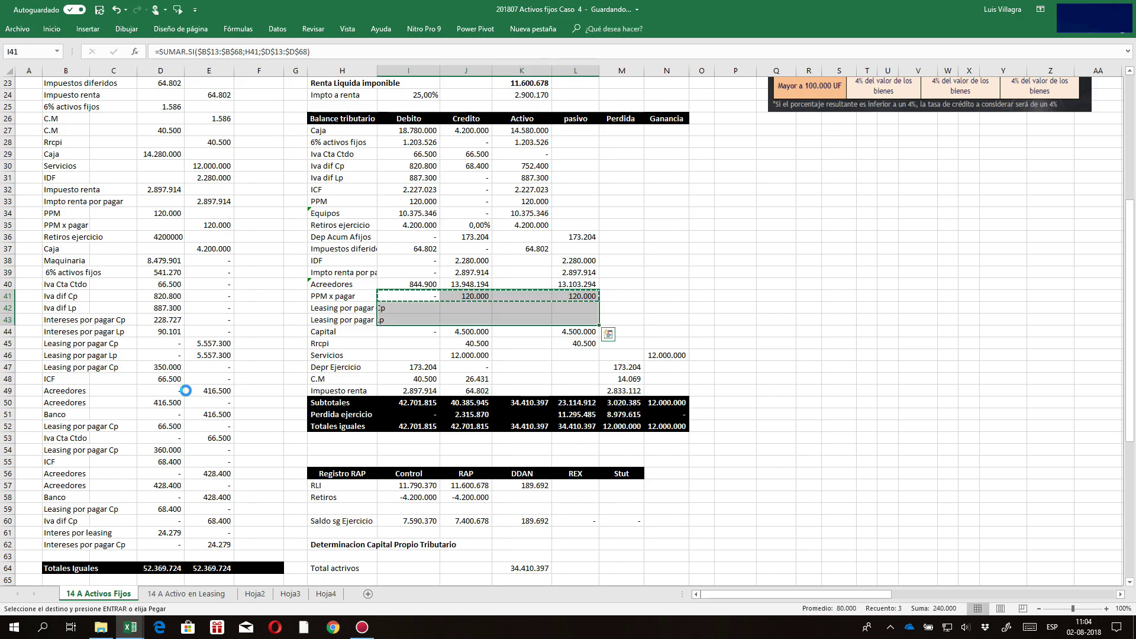
key("Return")
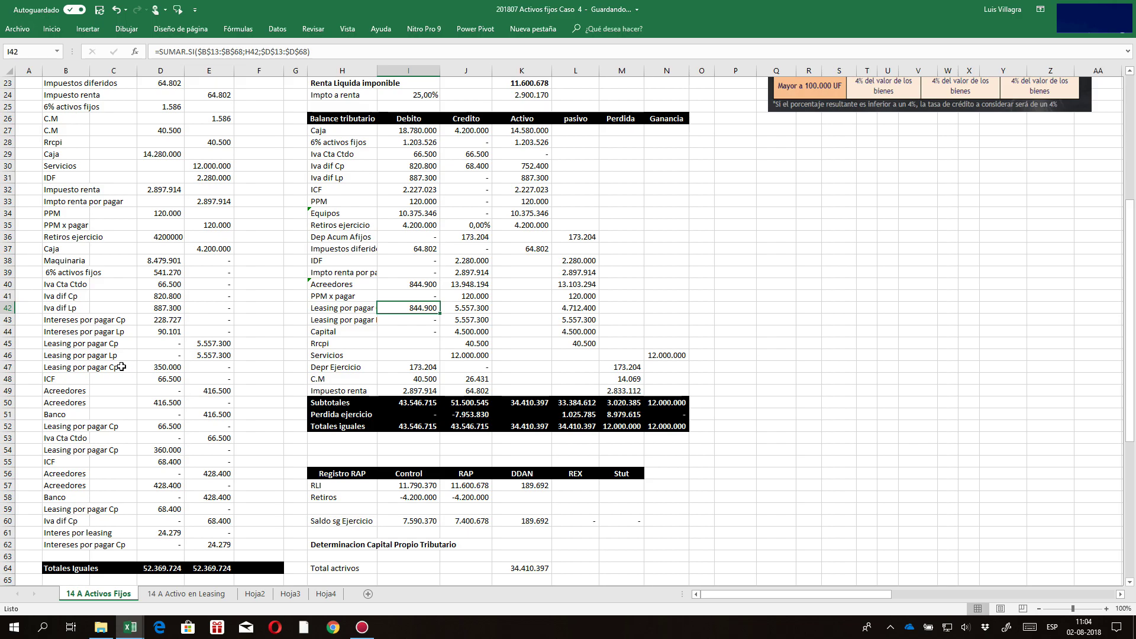
- Insert two blank rows of cells at H32:N33, above ICF in the balance, shifting the existing cells down
left_click(332, 191)
left_click_drag(332, 191, 649, 200)
right_click(350, 194)
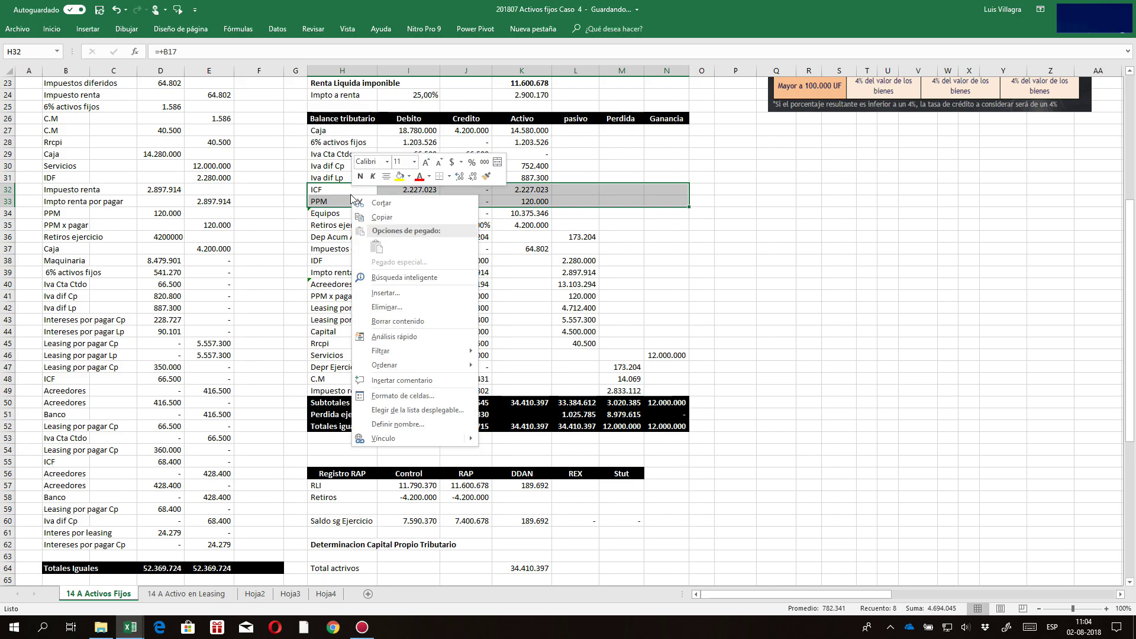
left_click(395, 293)
left_click(383, 324)
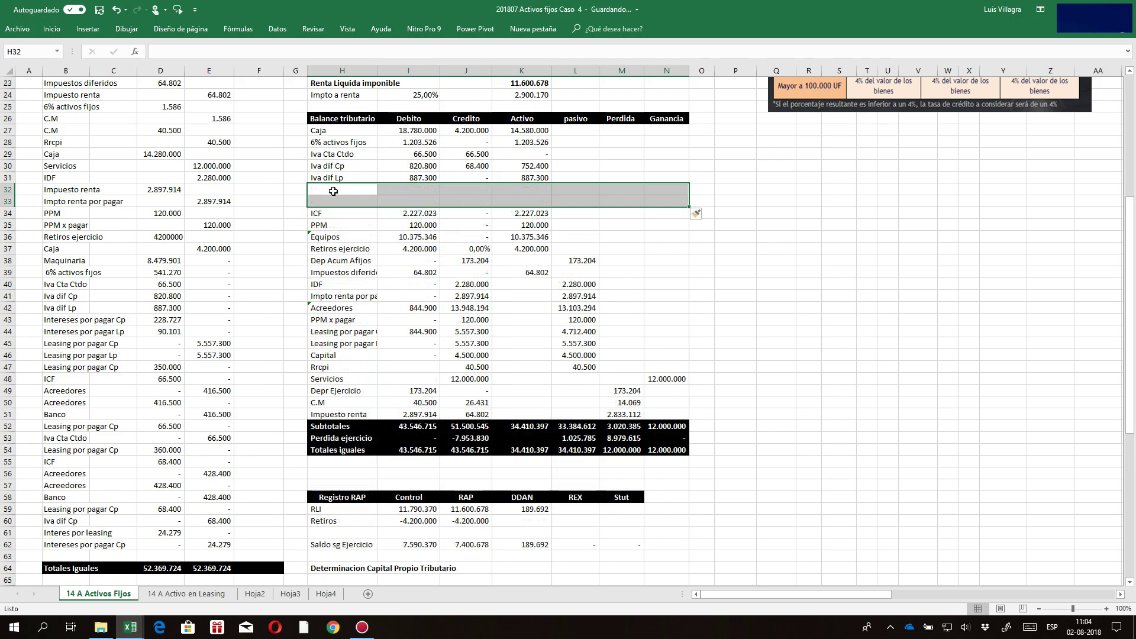
- Link H32 to the Iva dif Cp account in B41 and copy the link to H33 for Iva dif Lp
left_click(326, 188)
type("+")
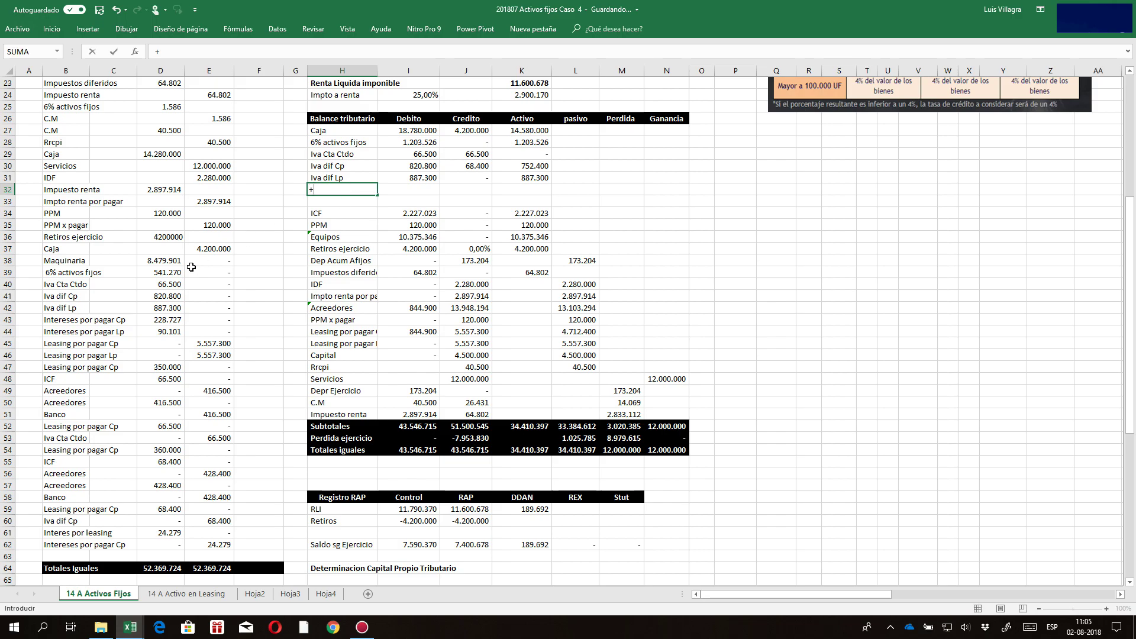
left_click(69, 296)
key("ctrl+Return")
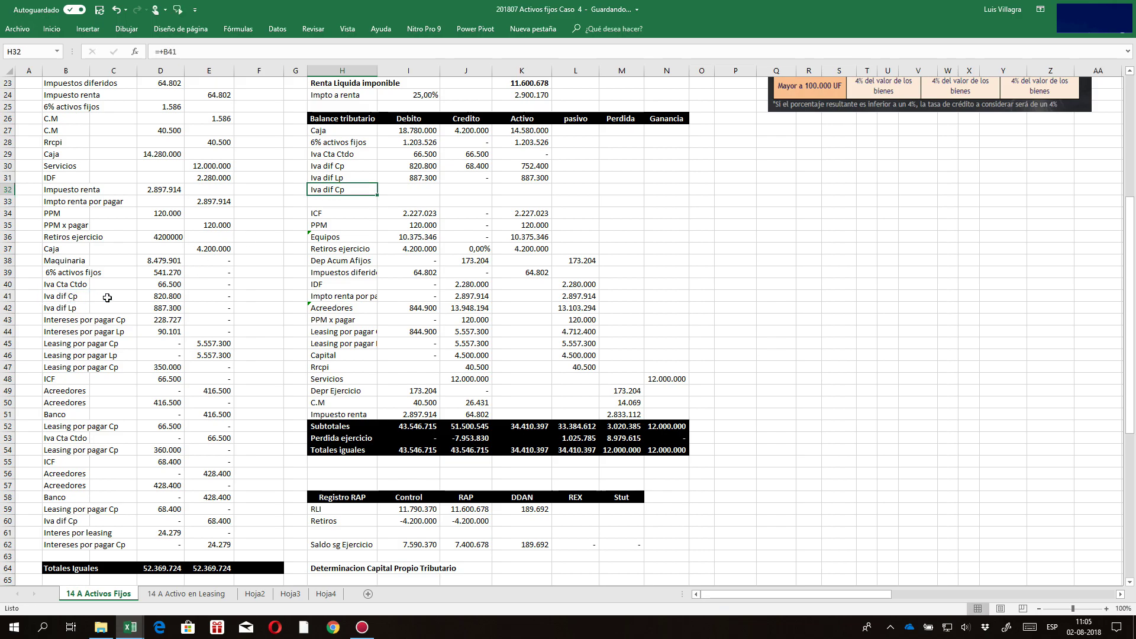
key("ctrl+c")
key("shift+Down")
key("Return")
- Copy the Iva dif Lp formulas in I31:K31 down to the two added rows, 32 and 33
key("Up")
key("Right")
key("Down")
key("Up")
key("shift+Right")
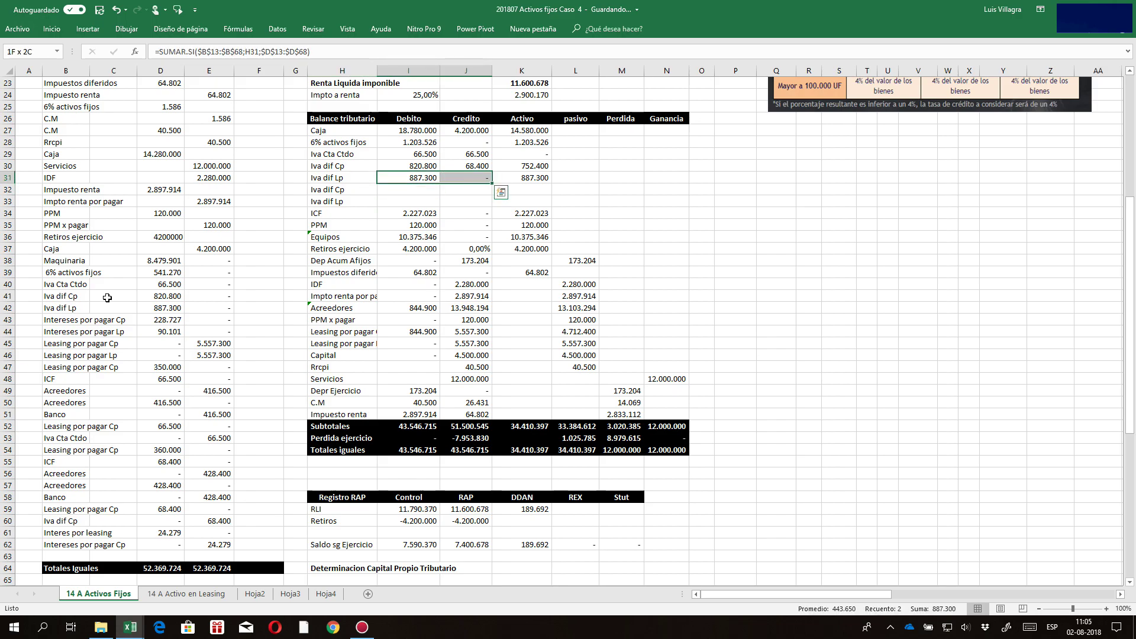
key("shift+Right")
key("ctrl+c")
key("shift+Down")
key("shift+Down")
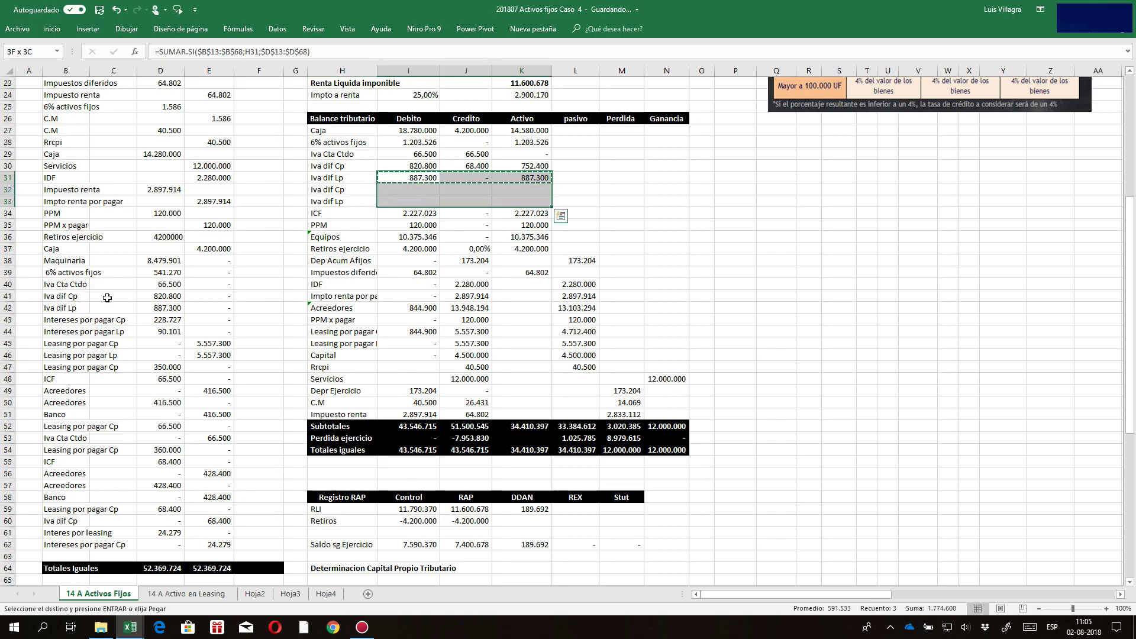
key("Return")
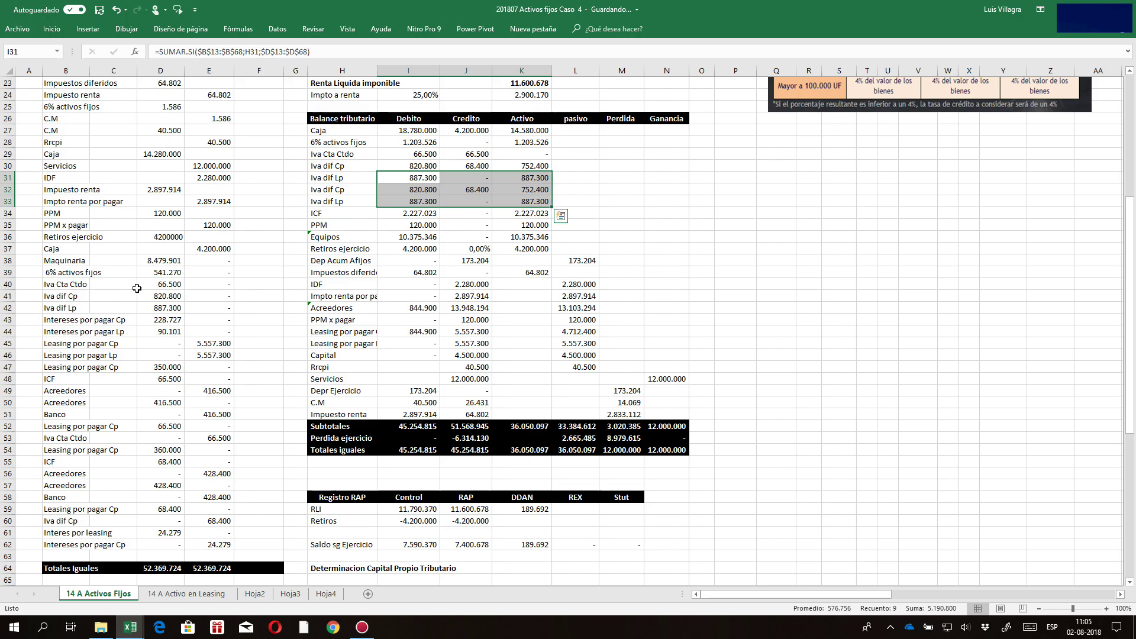
- Insert one blank row of cells at H36:N36, above Equipos in the balance, shifting the existing cells down
left_click(341, 241)
left_click(448, 192)
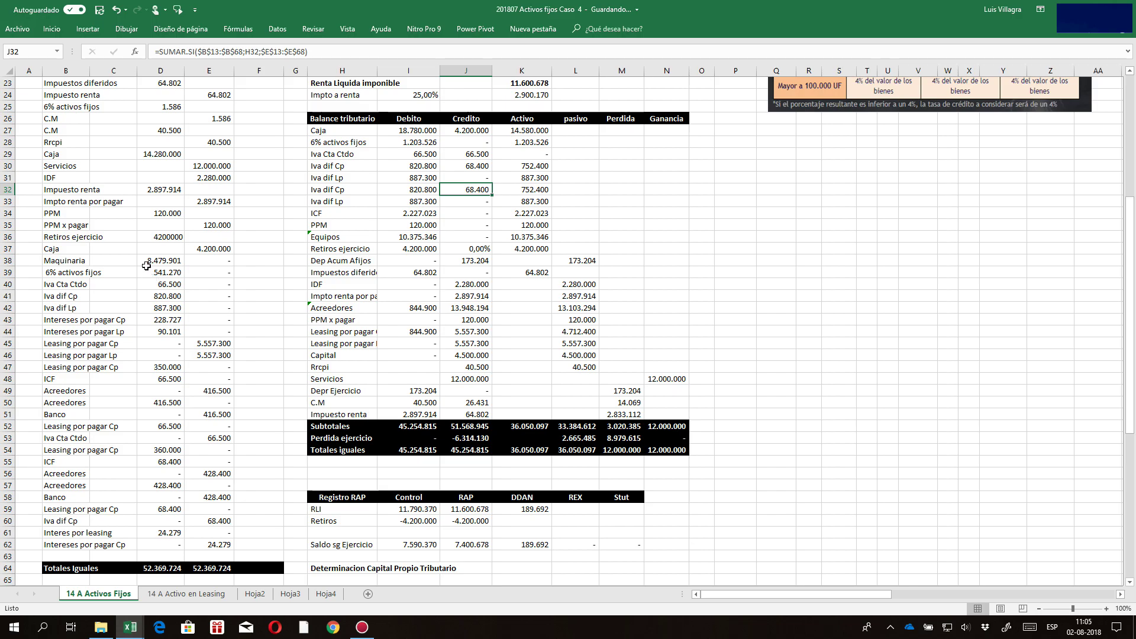
left_click(333, 249)
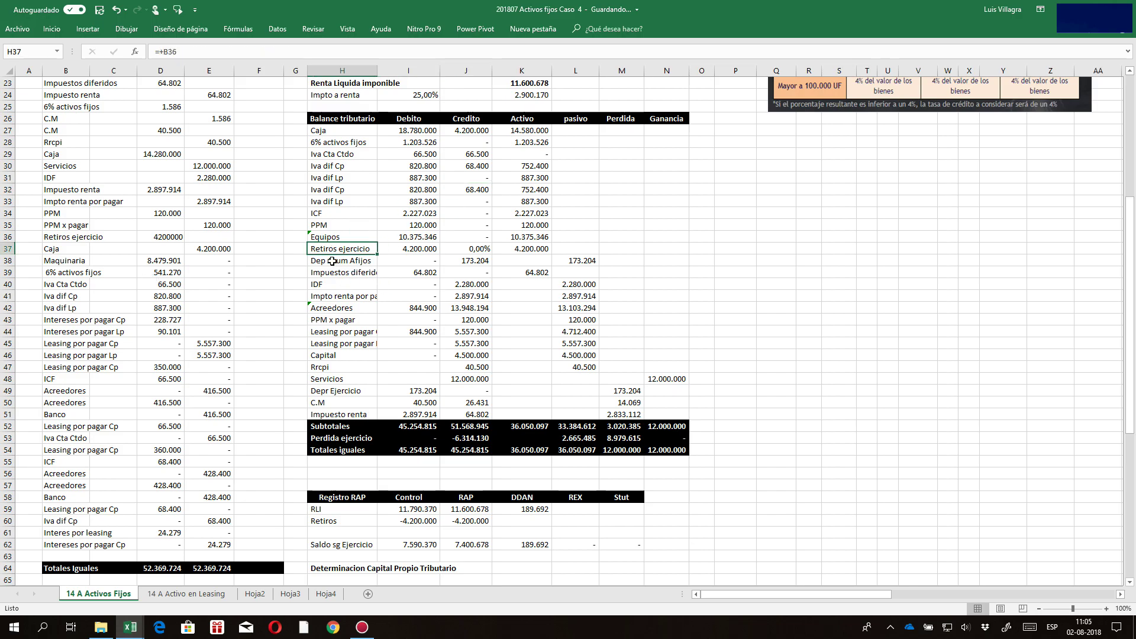
left_click_drag(326, 236, 681, 238)
right_click(476, 244)
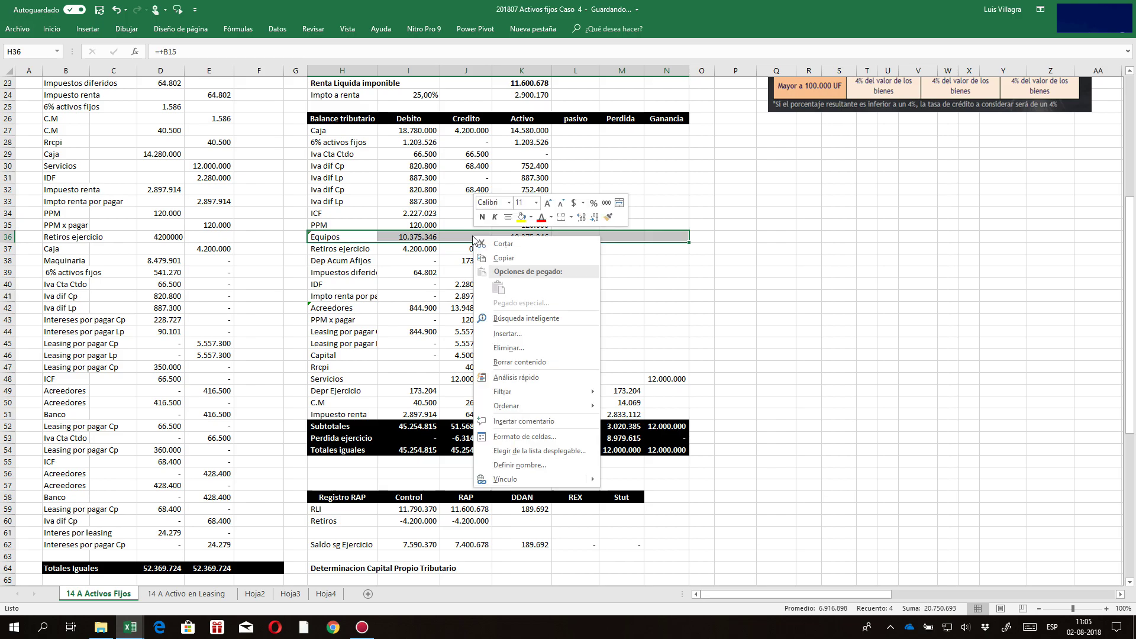
left_click(511, 342)
left_click(499, 363)
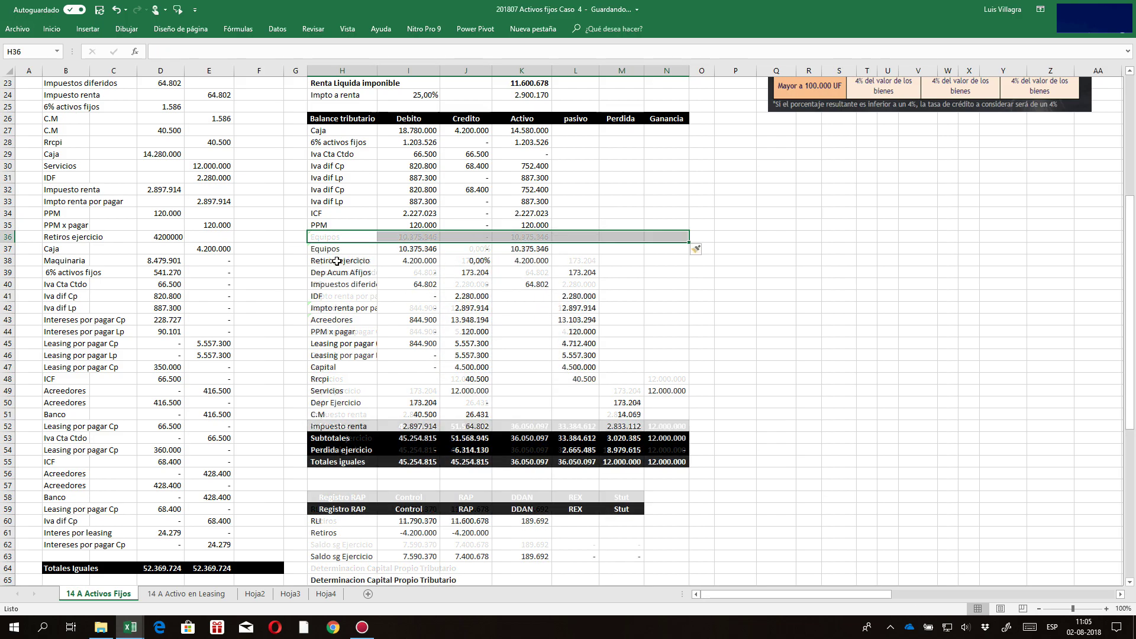
- Link H36 in the balance to the Maquinaria account in journal cell B38
type("+")
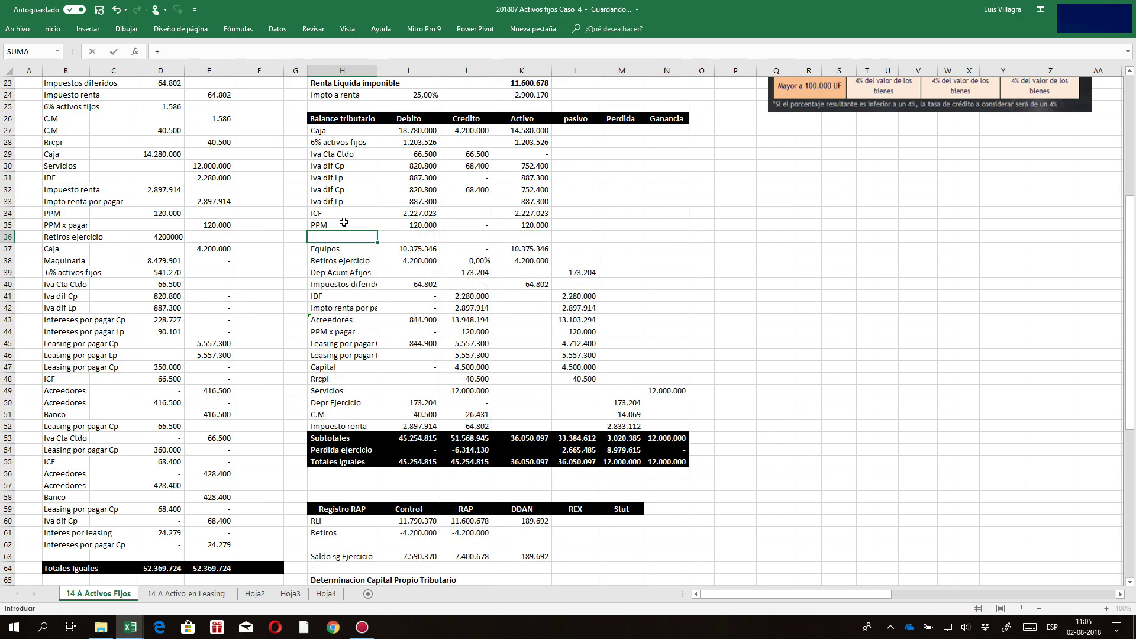
scroll(189, 378, "up", 7)
scroll(189, 367, "down", 10)
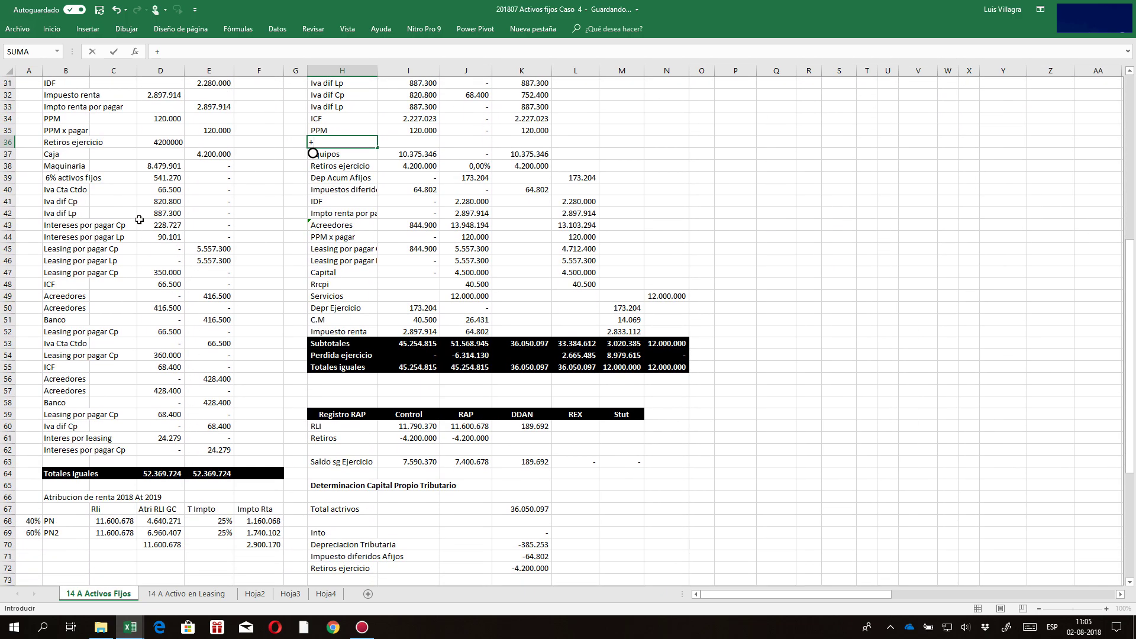
left_click(72, 169)
key("Return")
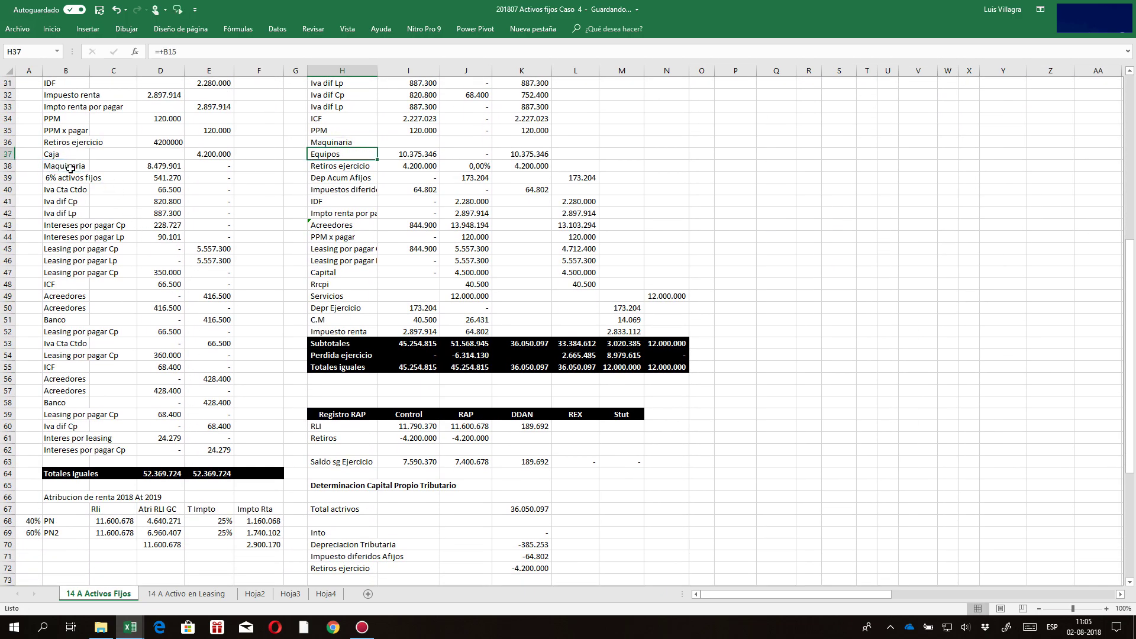
- Copy the PPM formulas in I35:K35 down to the Maquinaria row, I36:K36
left_click(394, 134)
left_click_drag(394, 133, 551, 149)
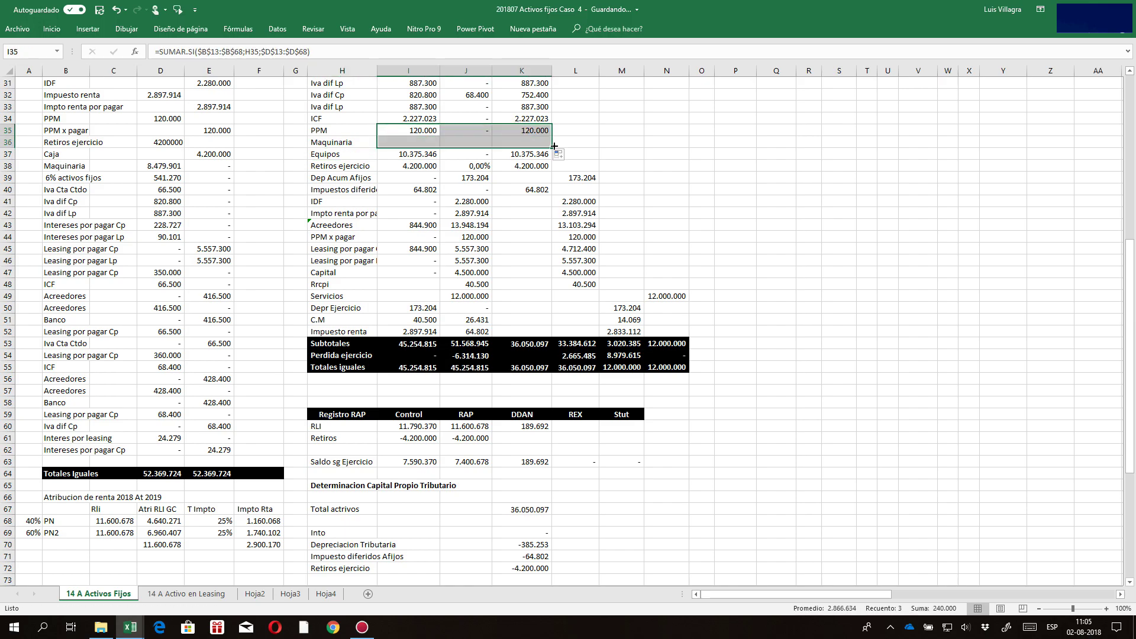
left_click(609, 145)
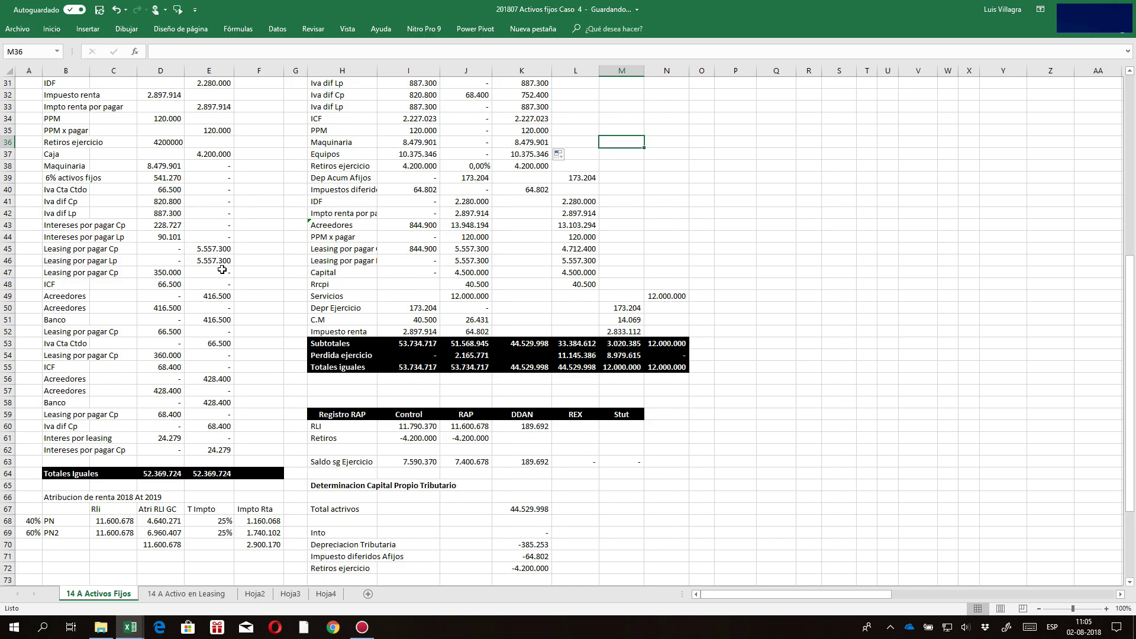
- Compare the journal's Leasing por pagar Cp and Acreedores entries with the Acreedores account in the balance
left_click(75, 272)
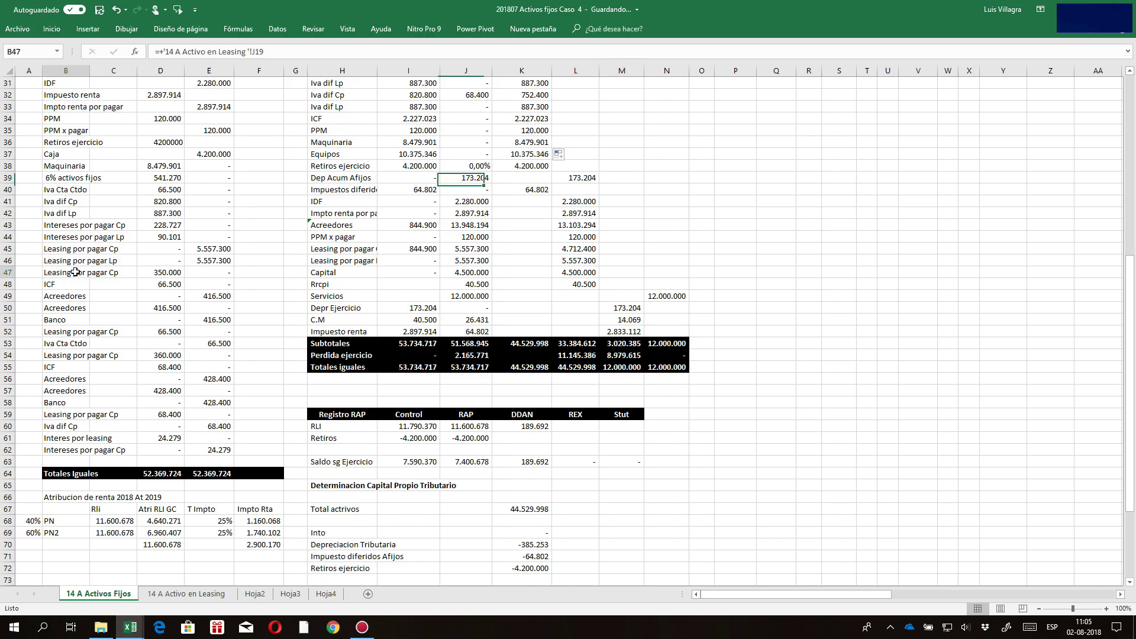
left_click(81, 294)
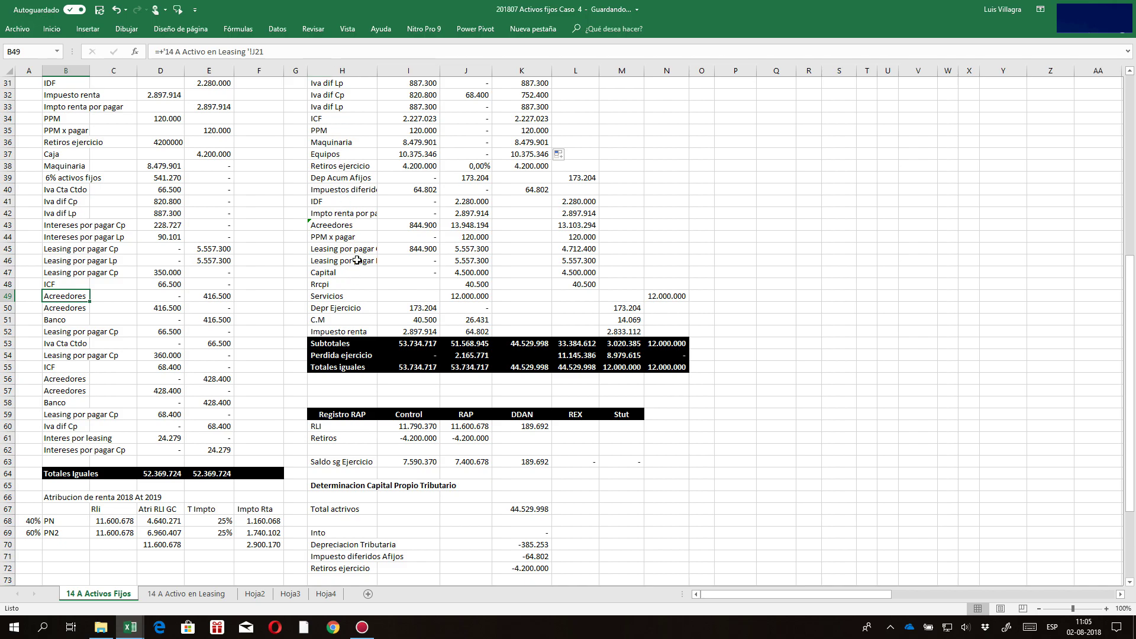
left_click(331, 226)
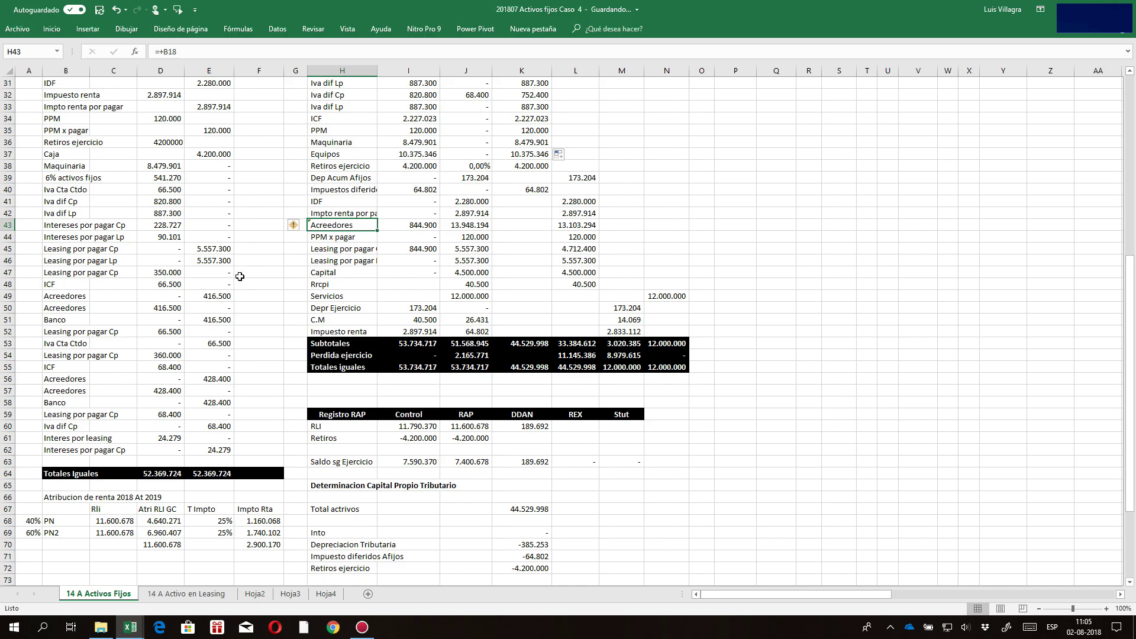
left_click(516, 213)
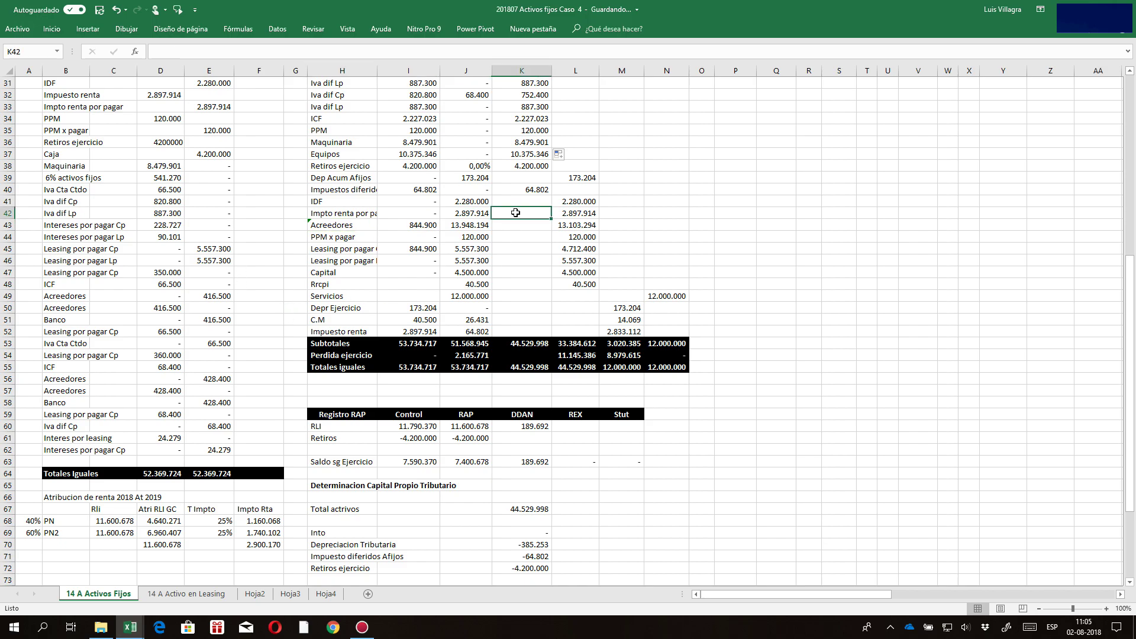
- Check the Perdida ejercicio formula in J54 and the ranges summed by the Debito and Credito subtotals in I53 and J53
left_click(467, 353)
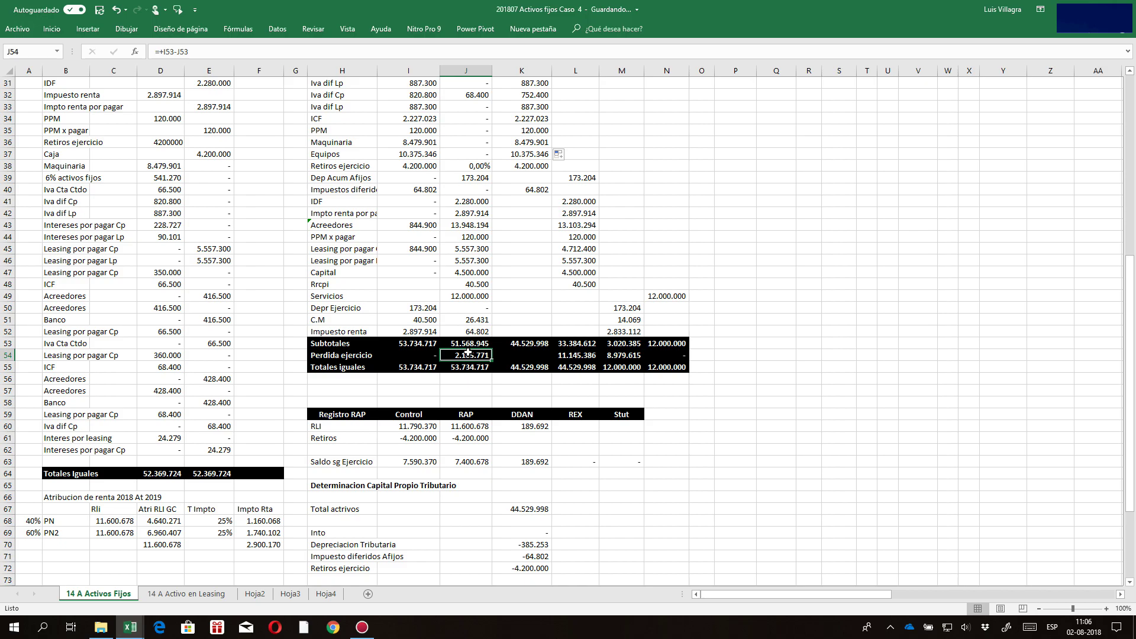
key("Up")
key("Up")
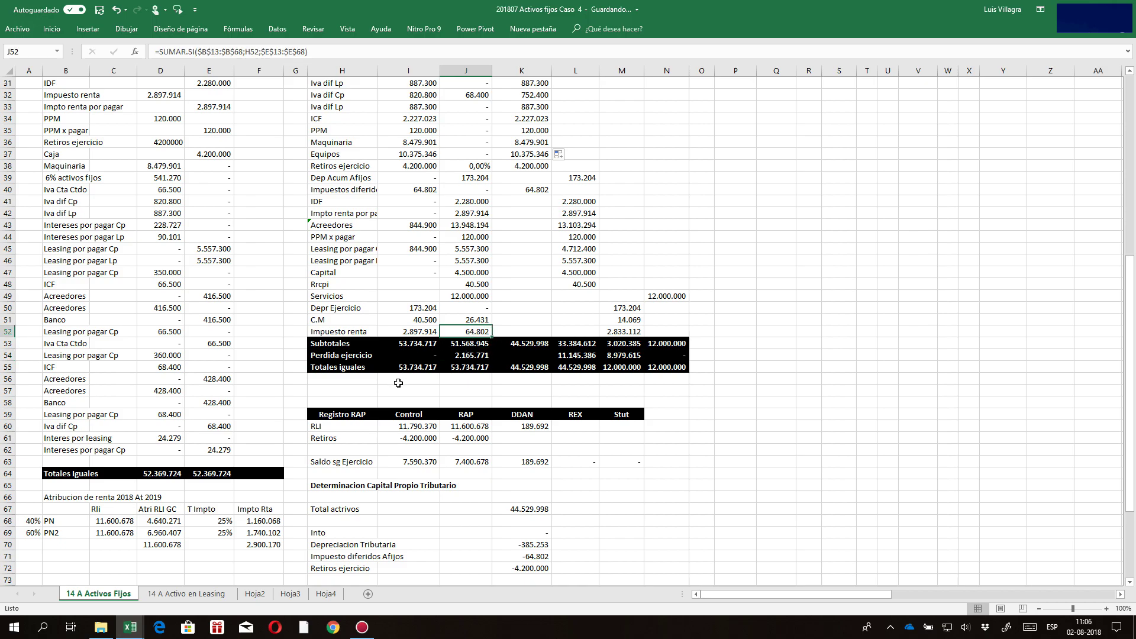
left_click(465, 341)
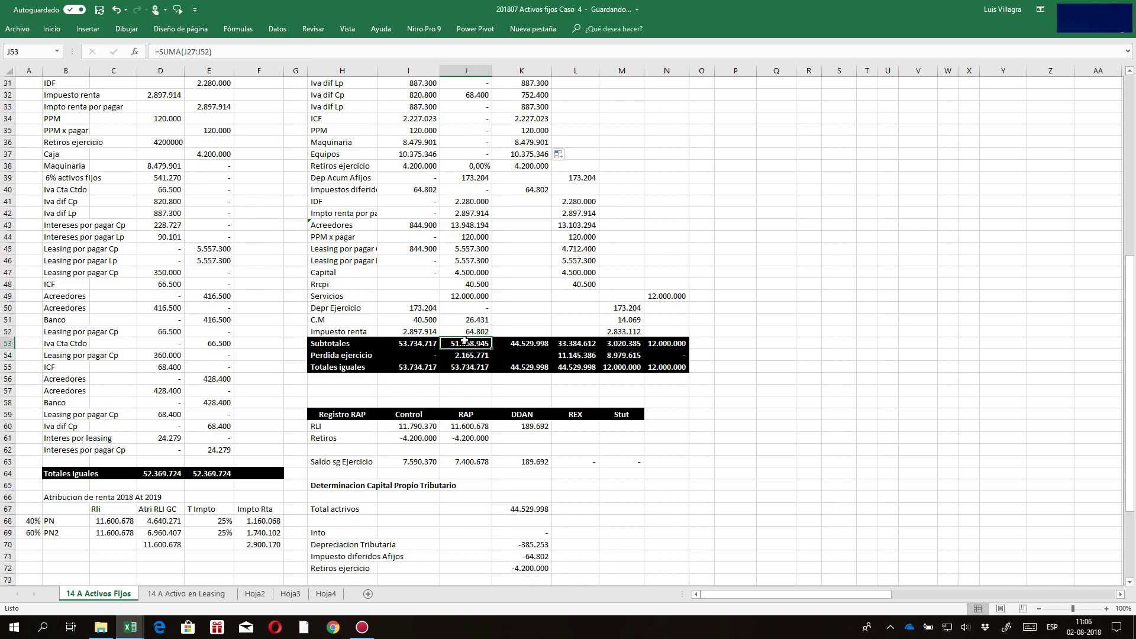
left_click(419, 343)
left_click(193, 52)
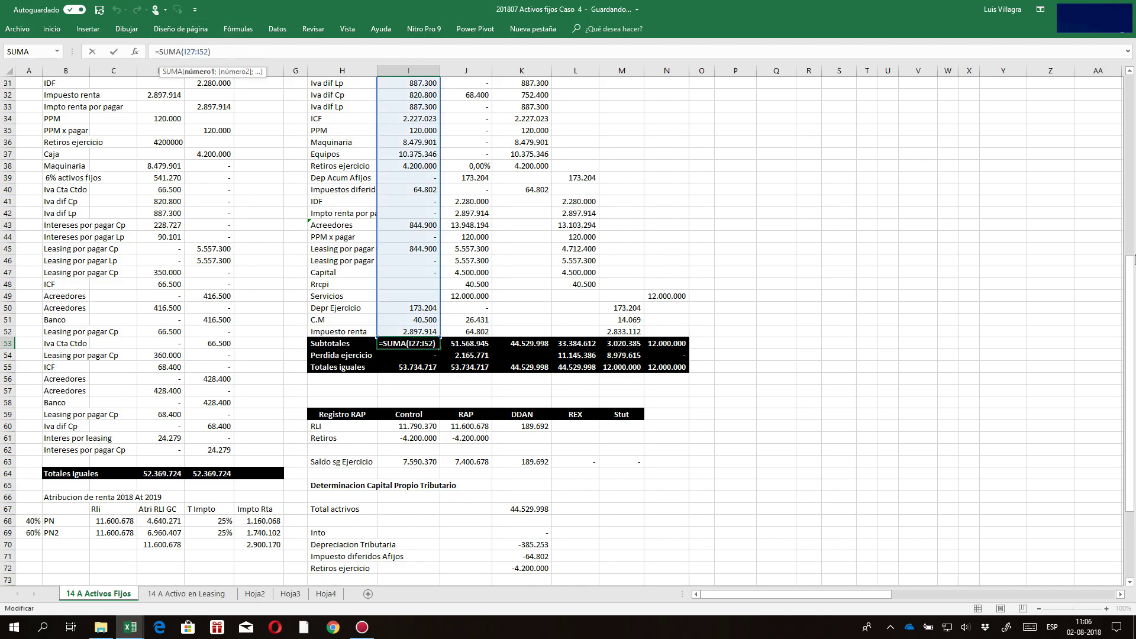
left_click_drag(1134, 385, 1133, 311)
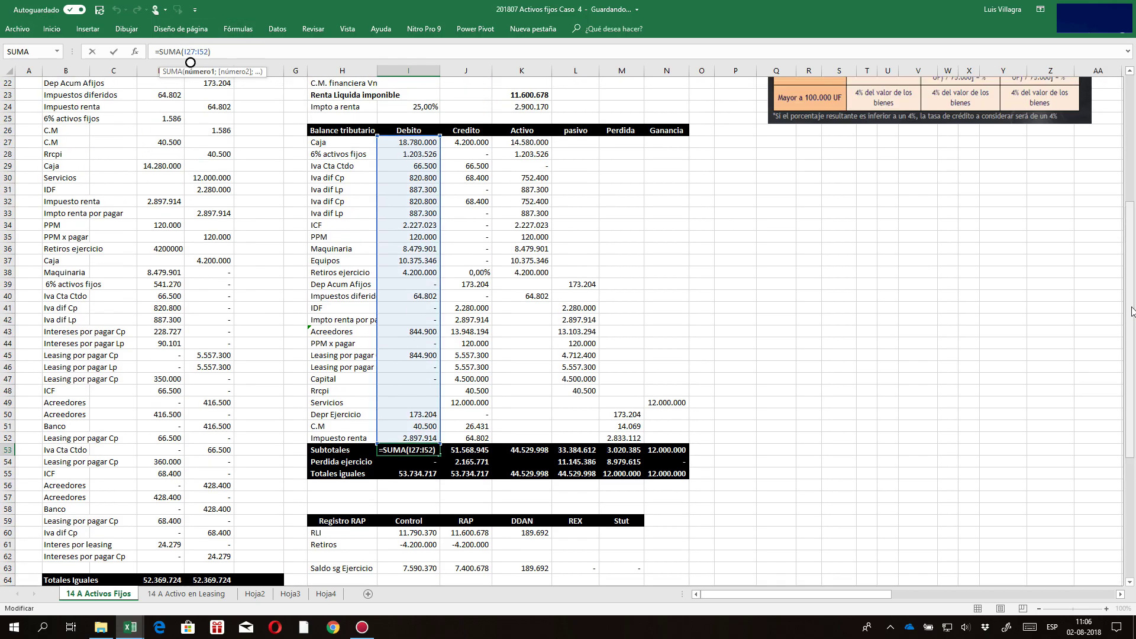
key("Return")
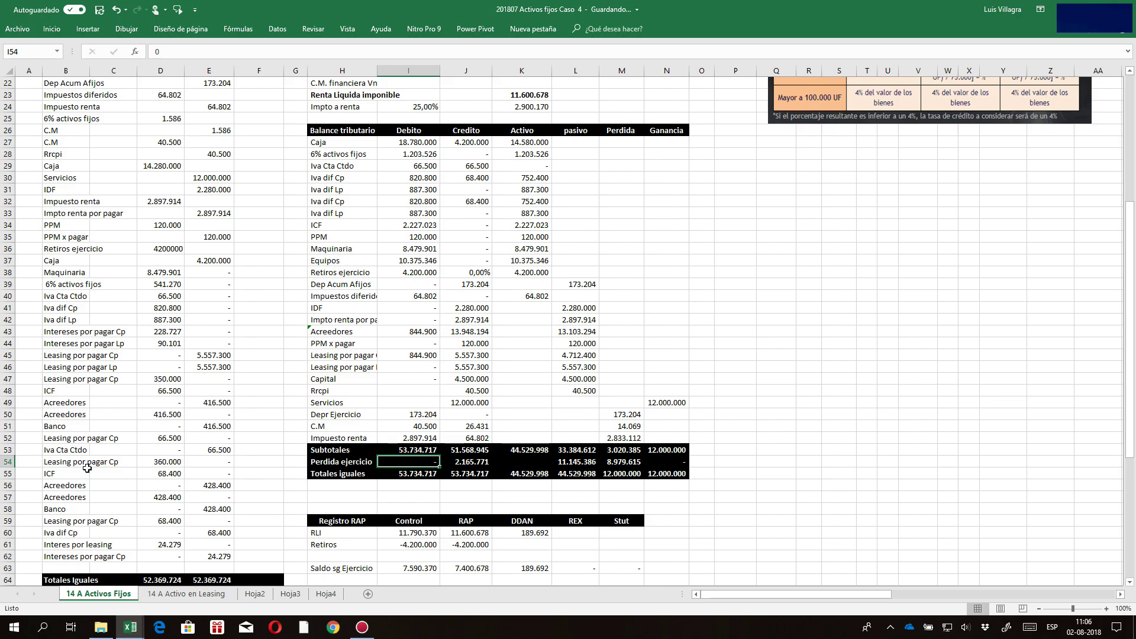
- Go through the leasing accounts in journal column B, rows 40 to 62, checking each against the balance accounts
left_click(83, 439)
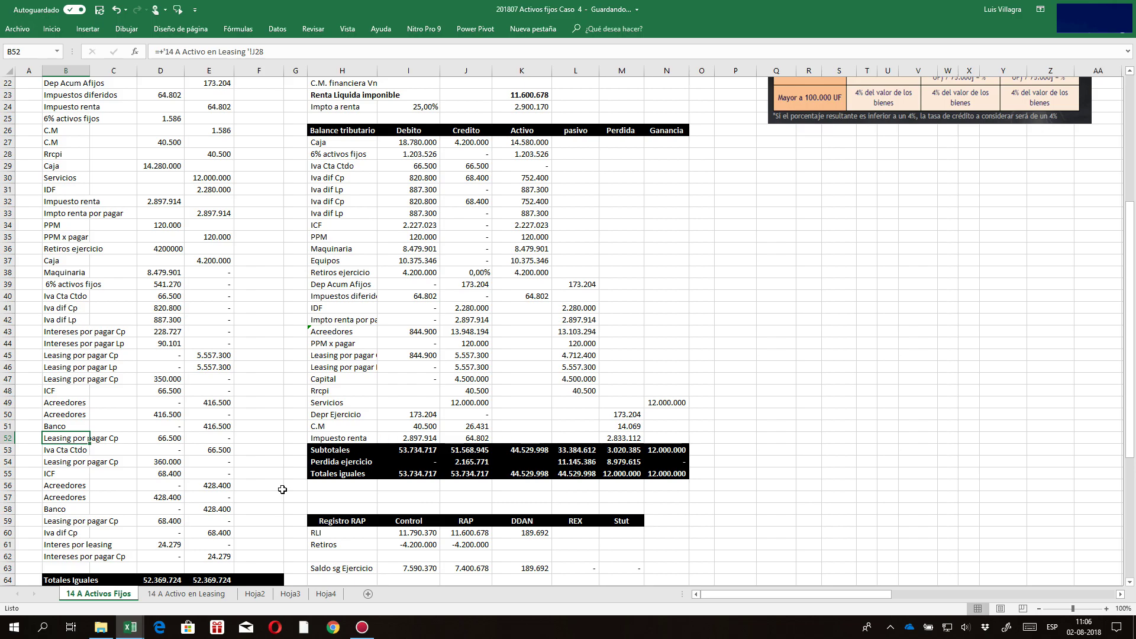
key("Down")
key("Down")
key("Down")
key("Down")
key("Down")
key("Down")
key("Down")
key("Down")
key("Down")
key("Down")
key("Down")
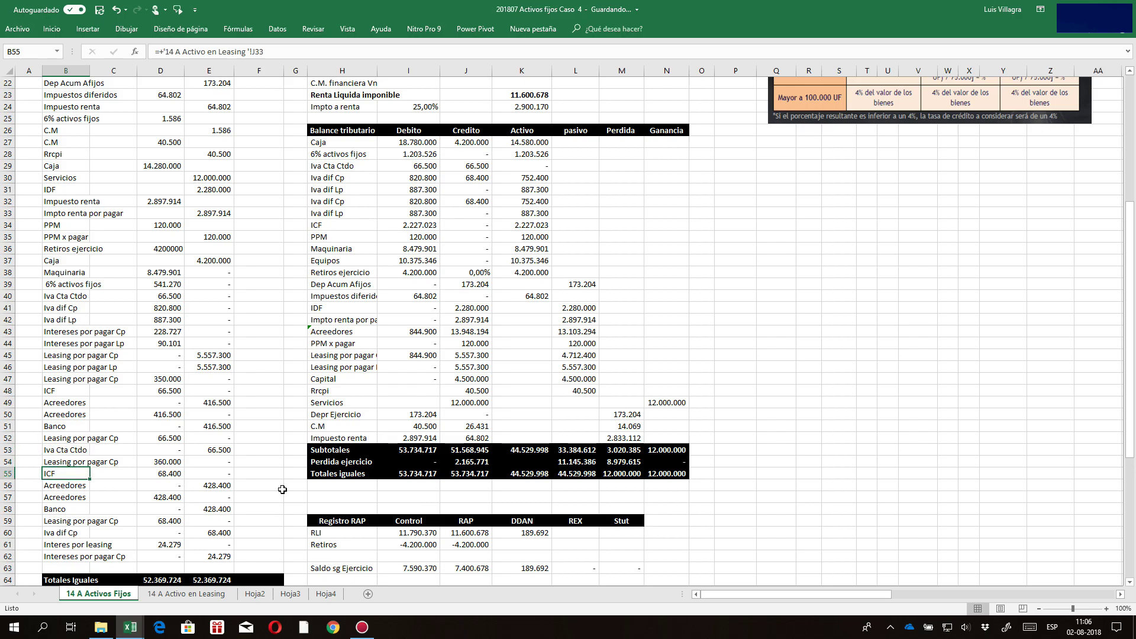
key("Up")
key("Up")
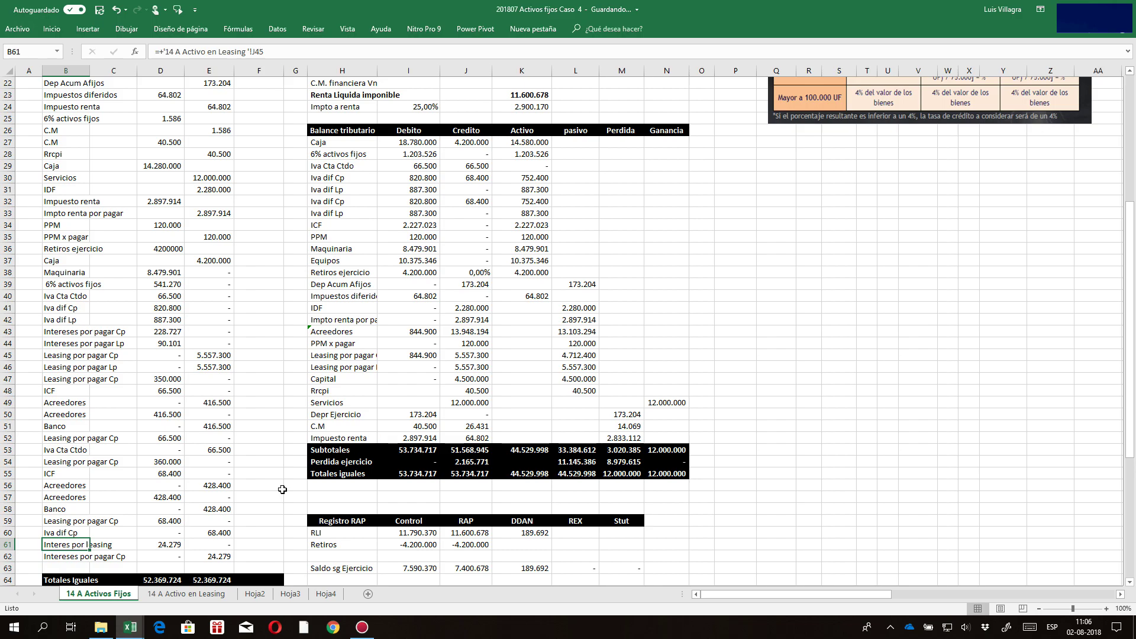
key("Up")
key("Up")
key("Up")
key("Up")
key("Up")
key("Up")
key("Up")
key("Up")
key("Up")
key("Up")
key("Up")
key("Up")
key("Up")
key("Up")
key("Up")
key("Up")
key("Up")
key("Up")
key("Up")
key("Up")
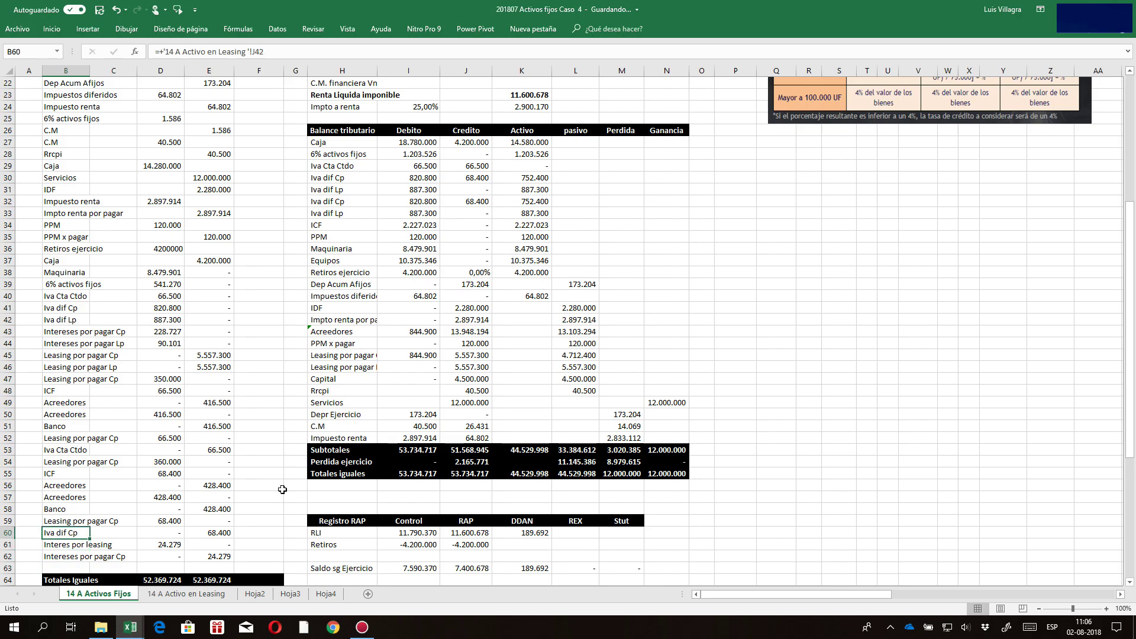
key("Down")
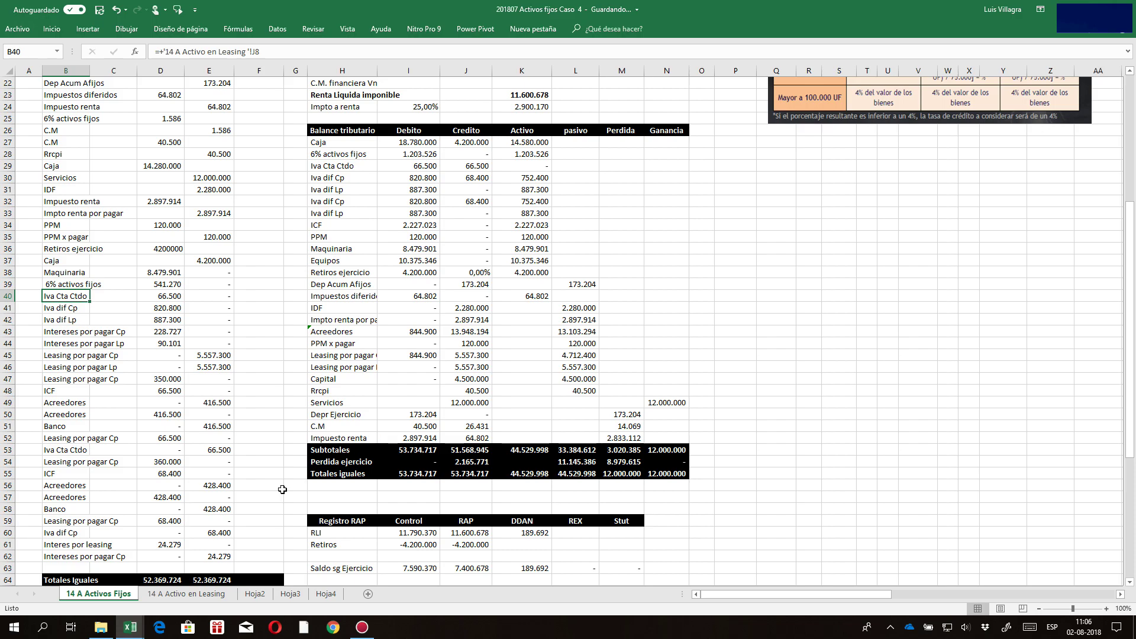
key("Down")
key("Down")
key("Down")
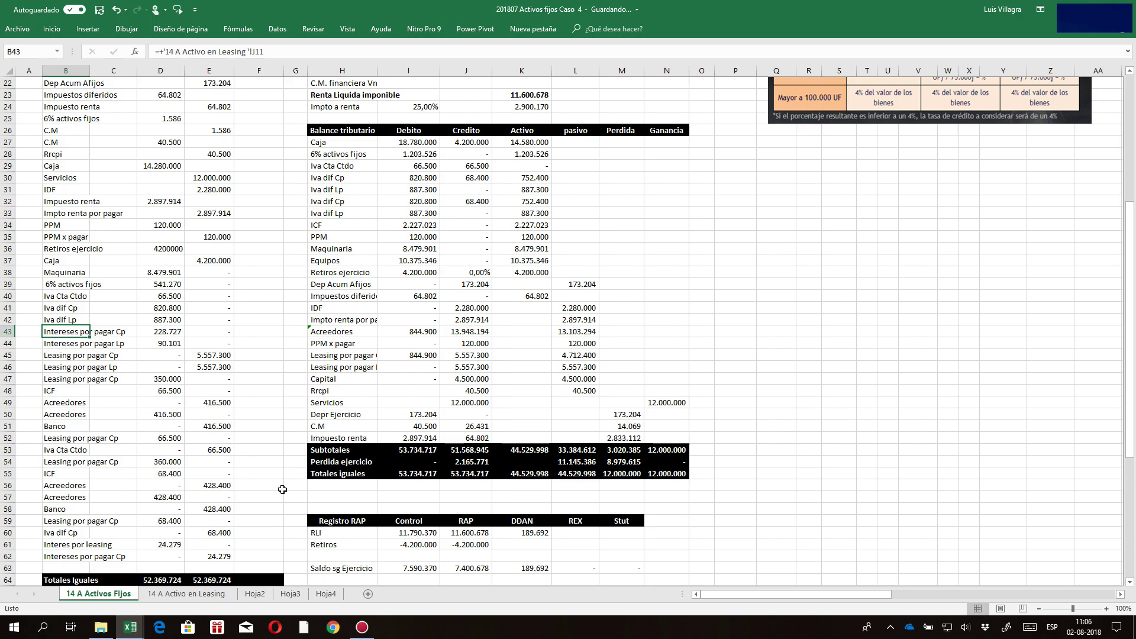
- Compare the sums of the leasing debits in D38:D62 and credits in E38:E62, and check the PPM x pagar credit formula in J44
left_click_drag(158, 274, 175, 557)
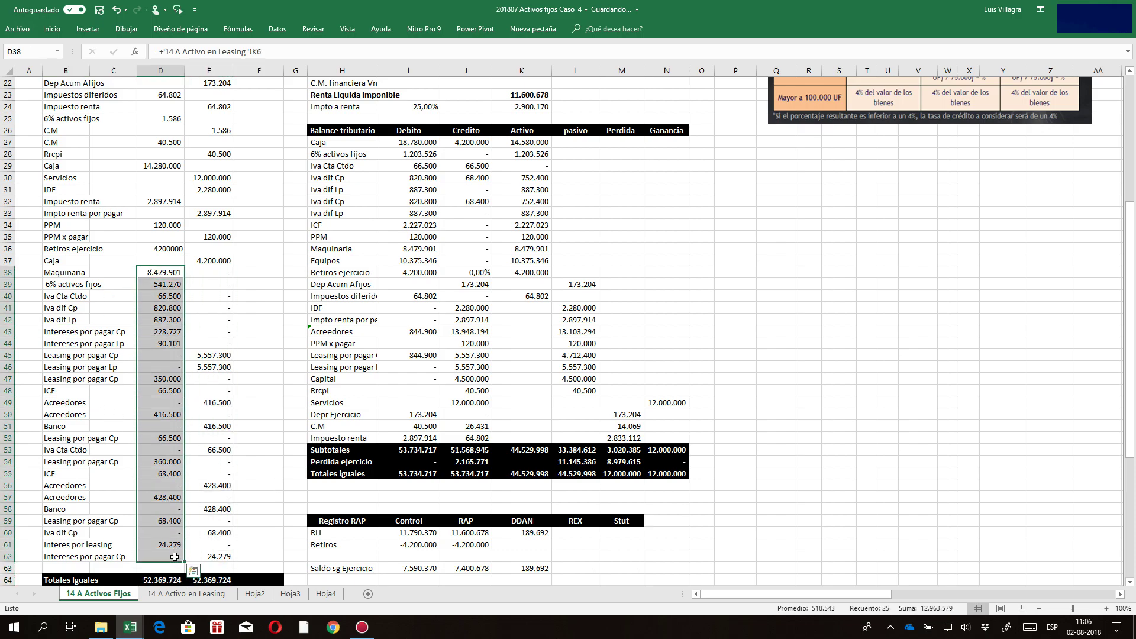
left_click_drag(209, 274, 201, 557)
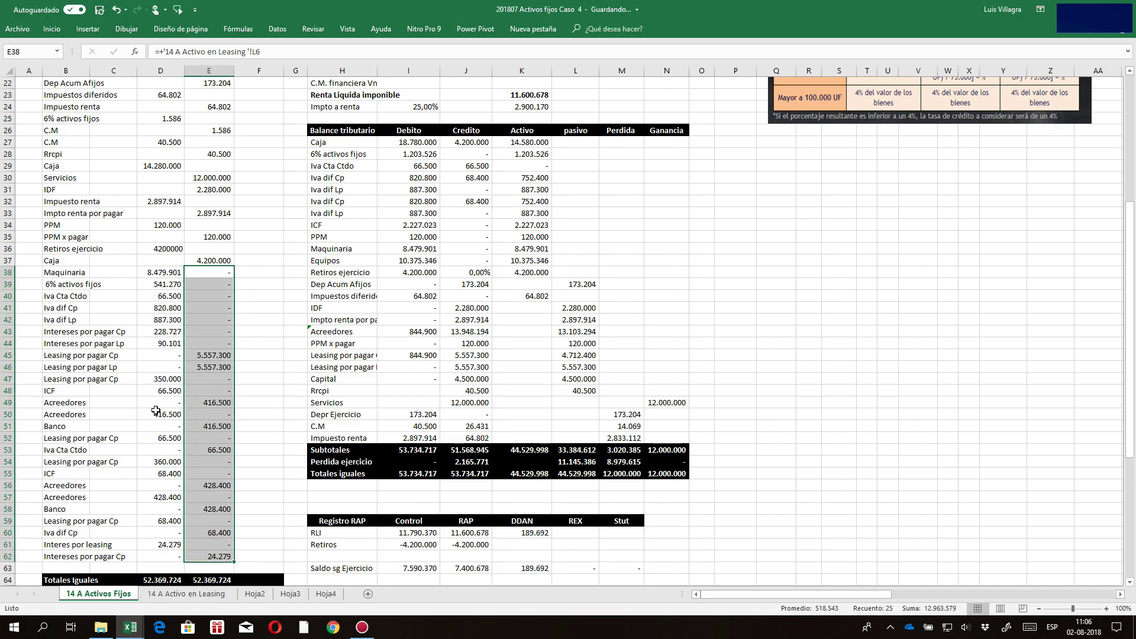
left_click(317, 344)
key("Right")
key("Right")
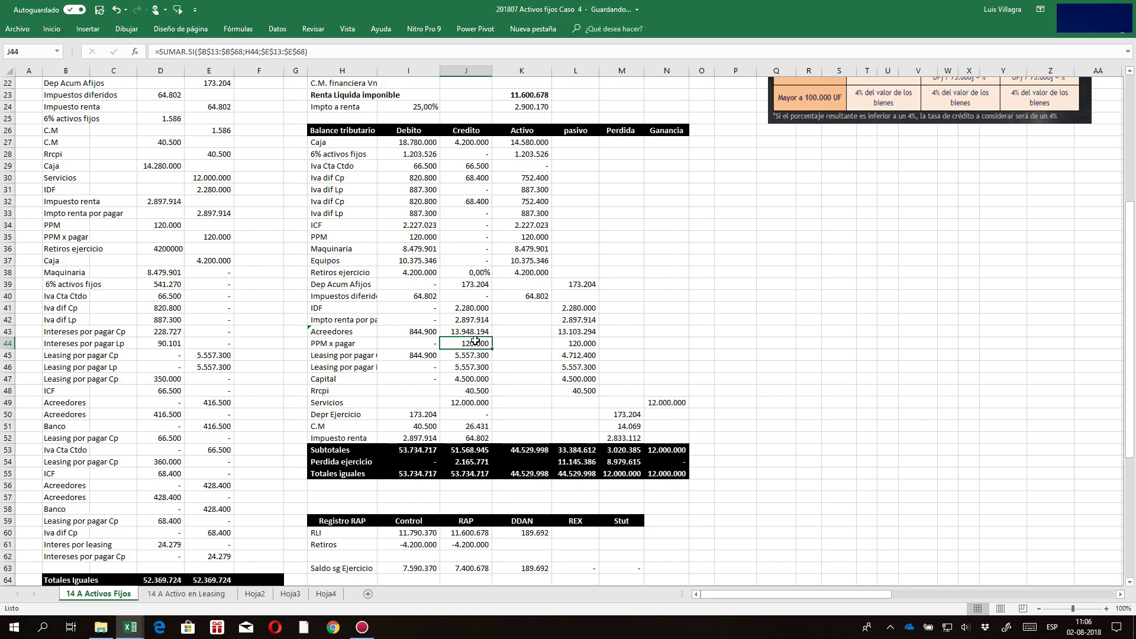
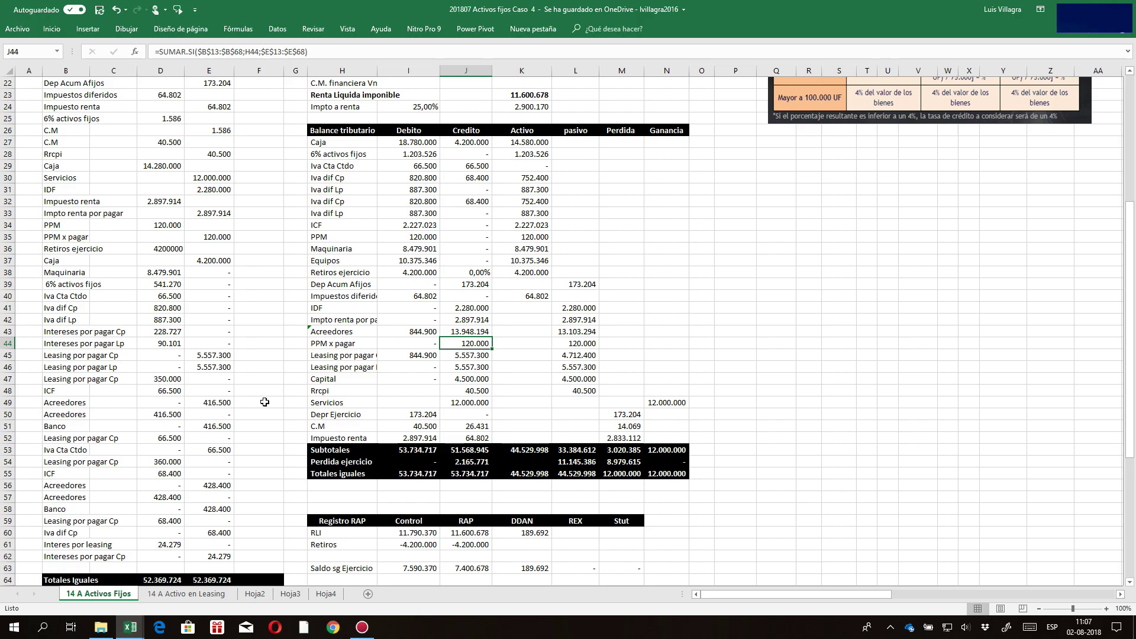
left_click(59, 380)
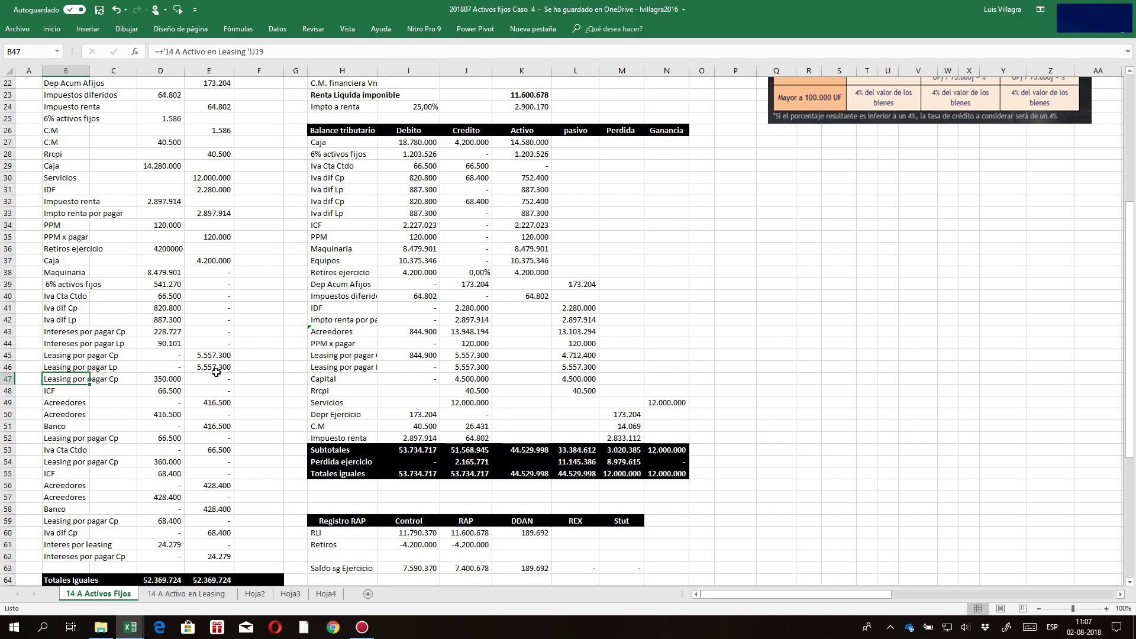
- Check the Leasing por pagar Cp formulas in I45 and J45, the Impuesto renta credit formula in J52 and the Credito subtotal in J53
left_click(72, 416)
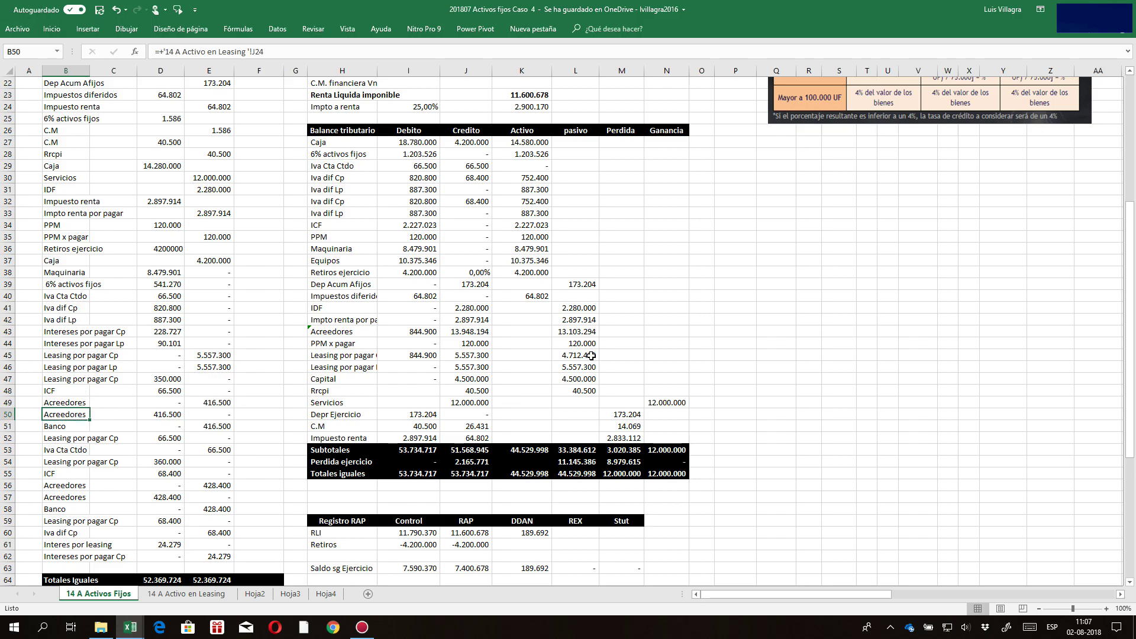
left_click(426, 331)
key("Down")
key("Down")
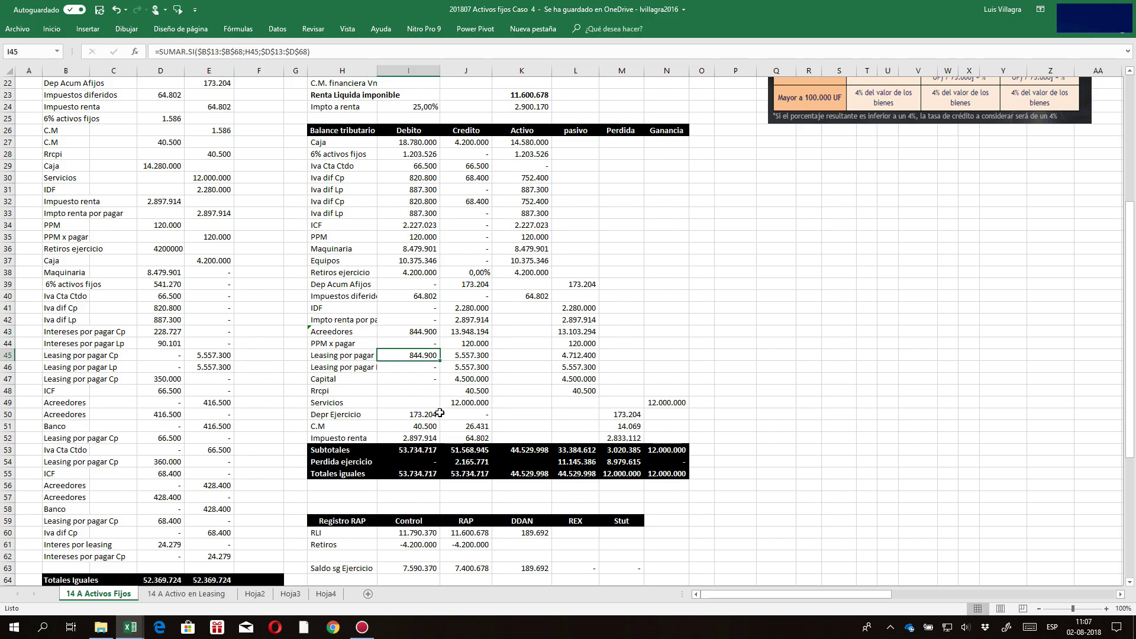
key("Right")
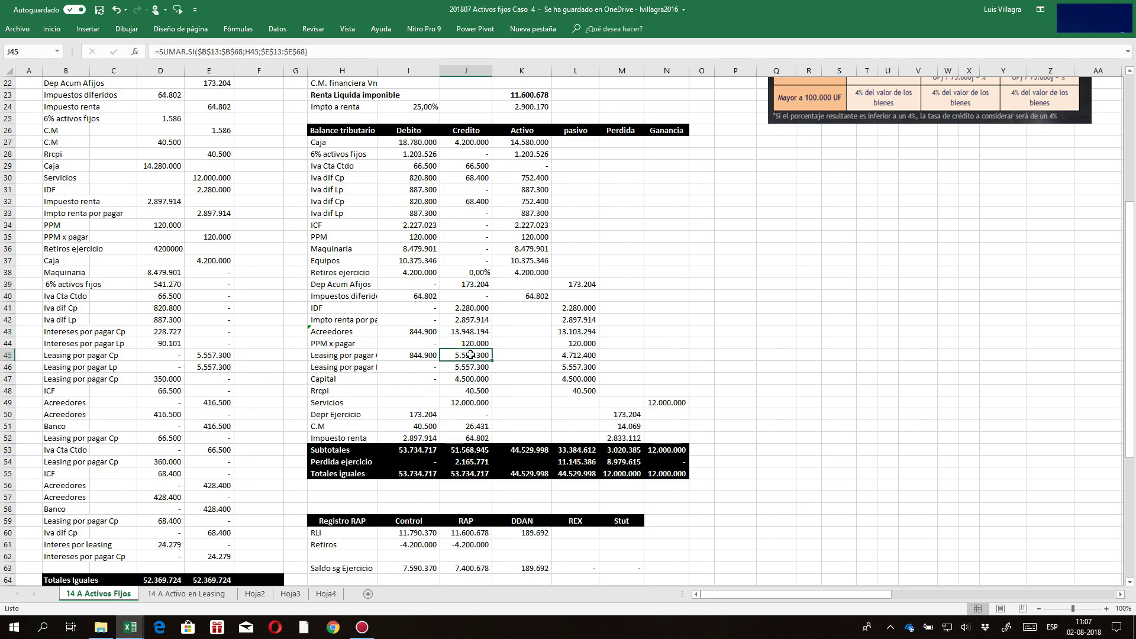
key("Down")
key("Down")
left_click(473, 441)
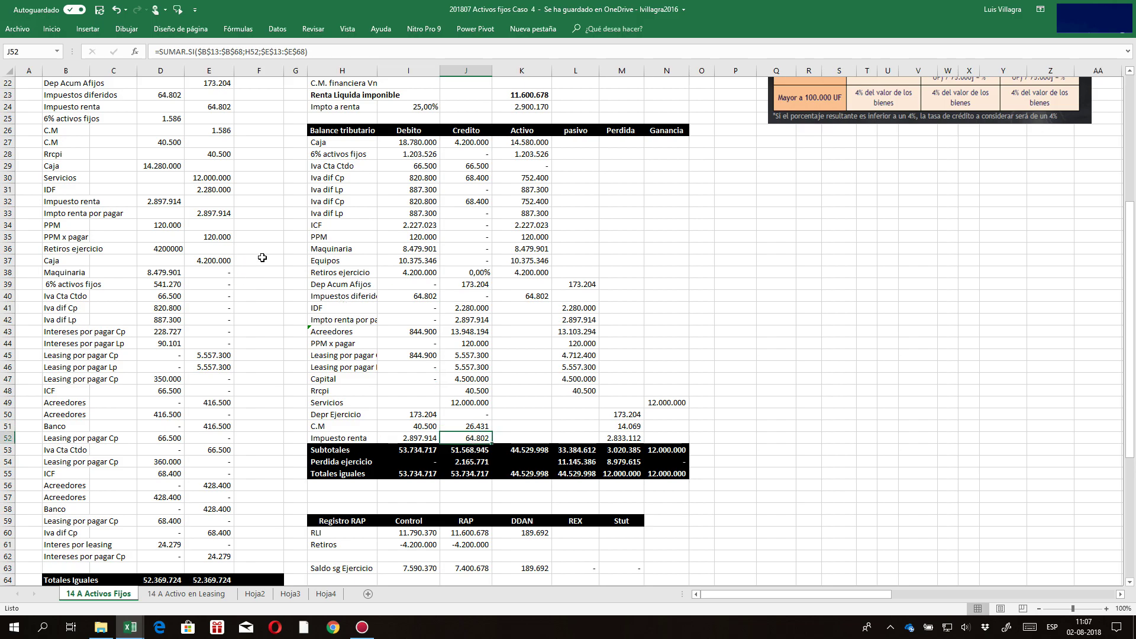
left_click(465, 474)
left_click(463, 448)
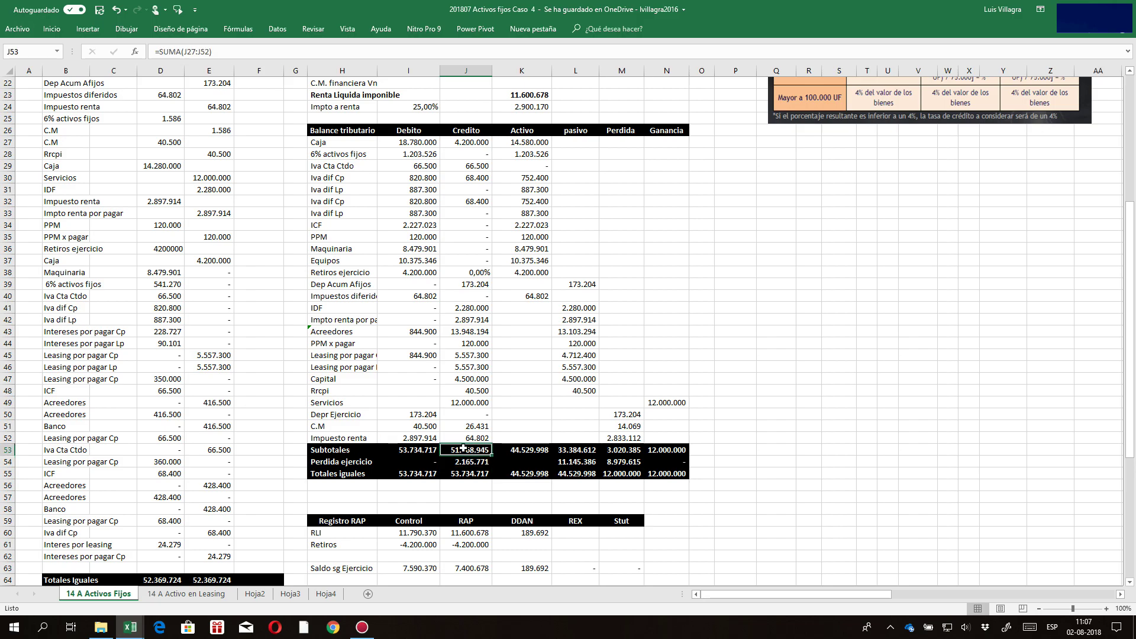
- Enter a check formula in J56 that subtracts the journal's Haber total in E64 from the balance's Credito subtotal in J53
left_click(482, 486)
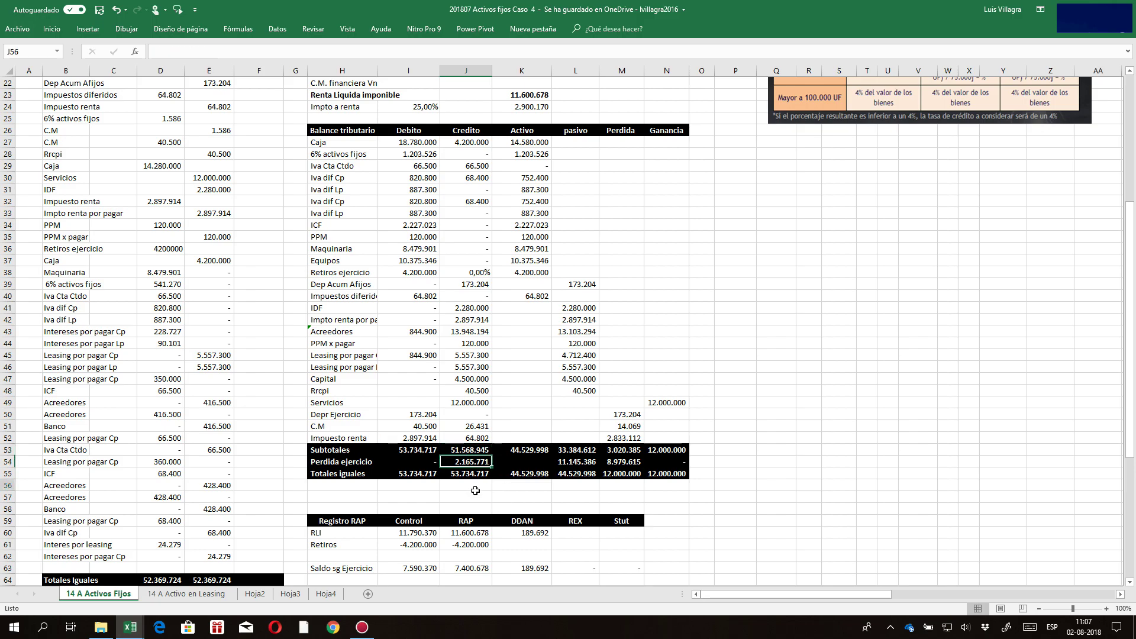
type("+")
key("Up")
key("Up")
key("Up")
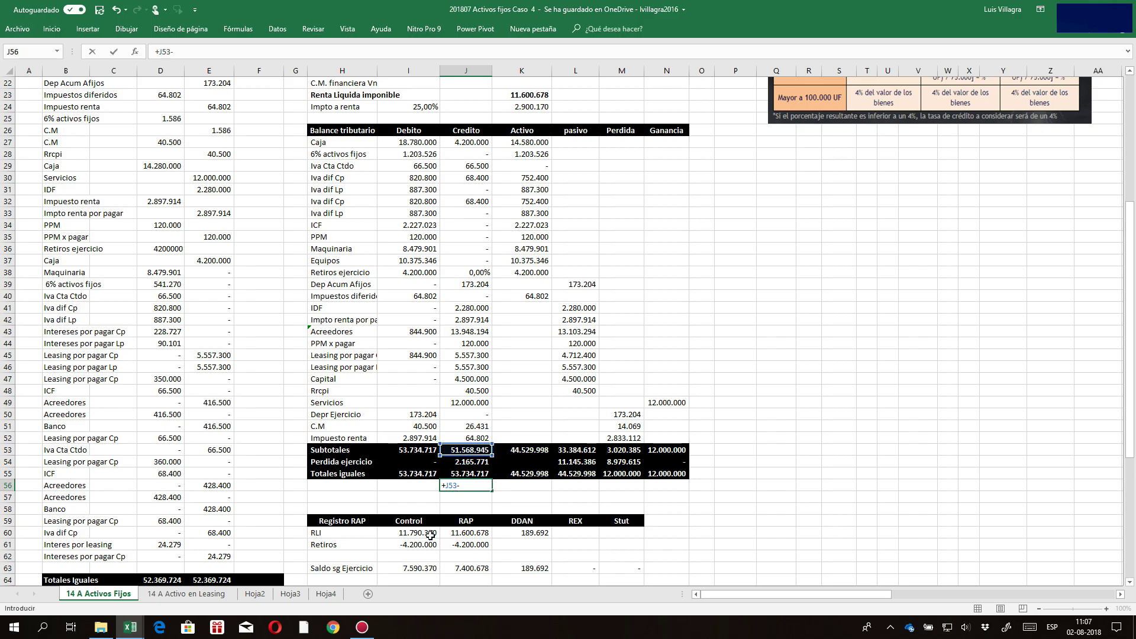
left_click(219, 578)
key("Return")
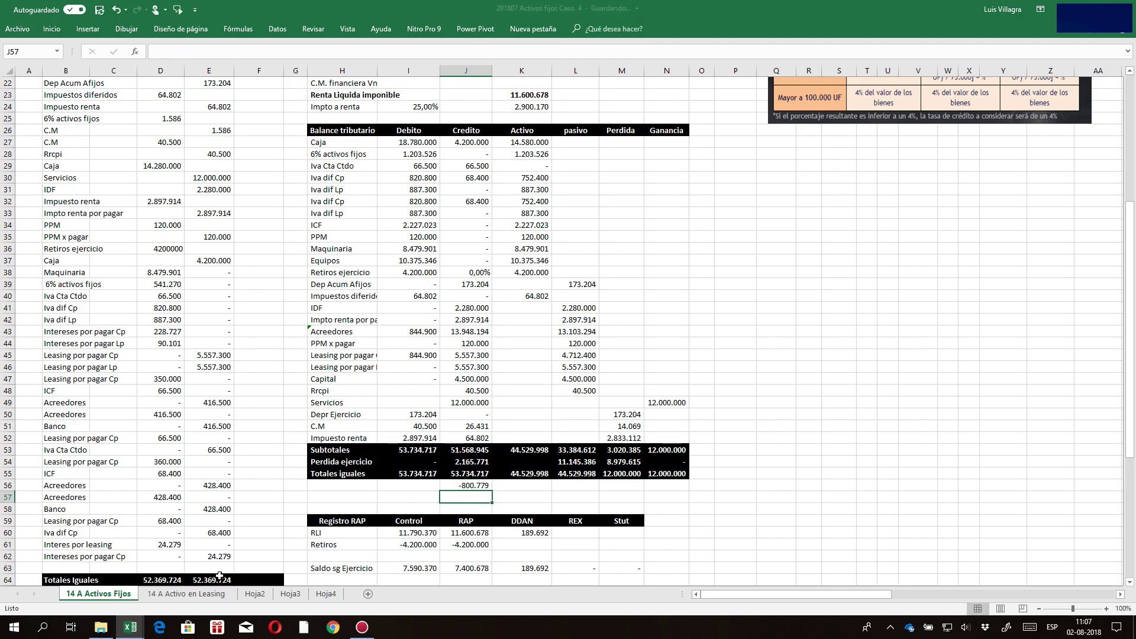
- Copy the check formula from J56 to I56 to compare the Debito subtotal with the journal's Debe total
key("Up")
key("ctrl+c")
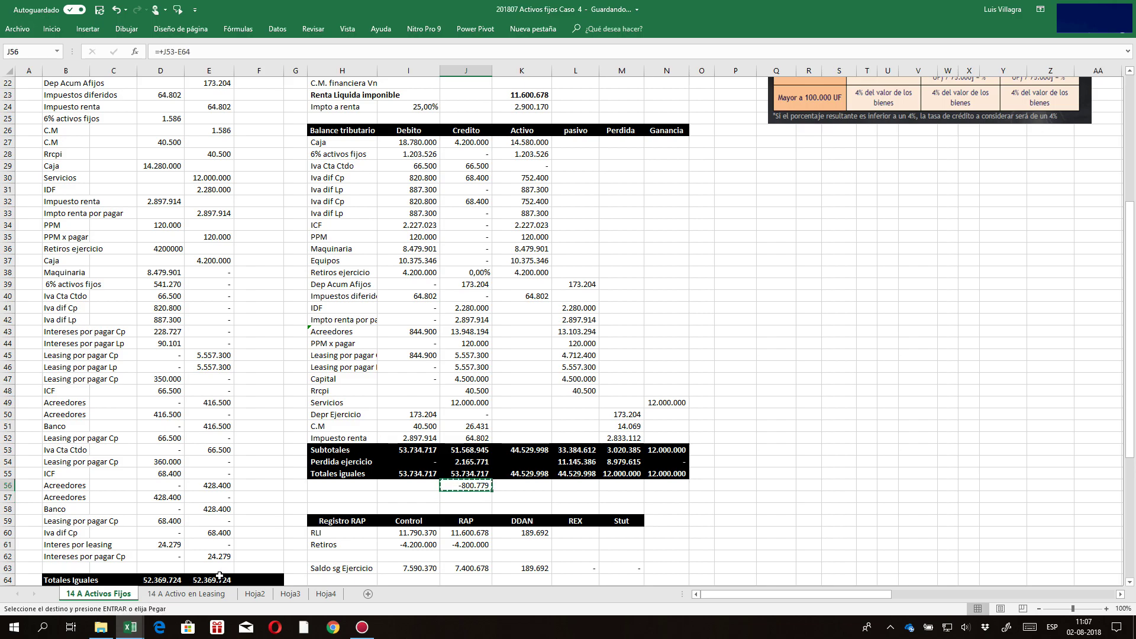
key("Left")
key("Return")
key("Right")
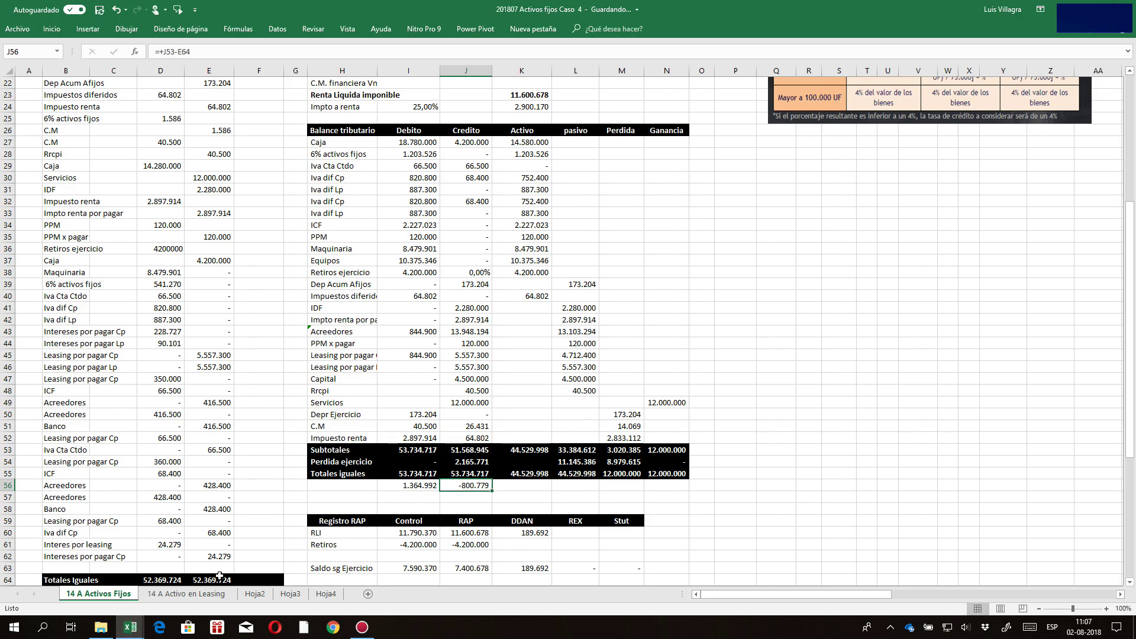
- Go through the leasing credits in journal column E around rows 56 to 60 and back up to row 45
key("Left")
key("Left")
key("Left")
key("Left")
key("Left")
key("Down")
key("Up")
key("shift+Down")
key("shift+Down")
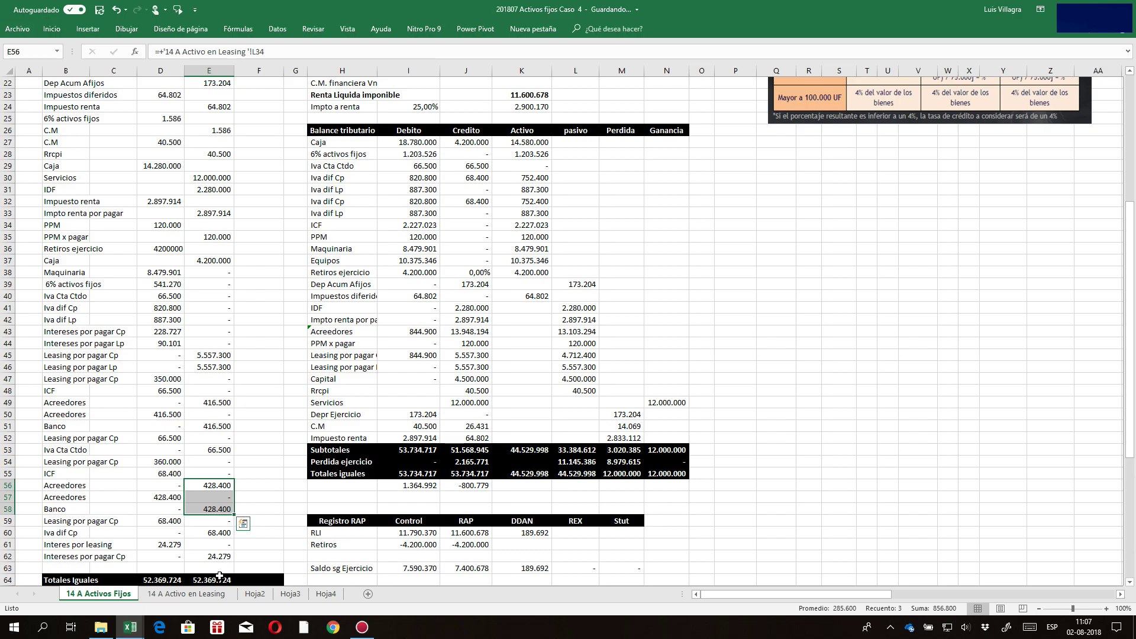
key("Down")
key("Down")
key("Up")
key("Up")
key("Up")
key("Up")
key("Up")
key("Up")
key("Up")
key("Up")
key("Up")
key("Up")
key("Up")
key("Up")
key("Up")
- Go down the journal from row 45 to the Interes por leasing debit in D61, looking for accounts missing from the balance
key("Down")
key("Down")
key("Down")
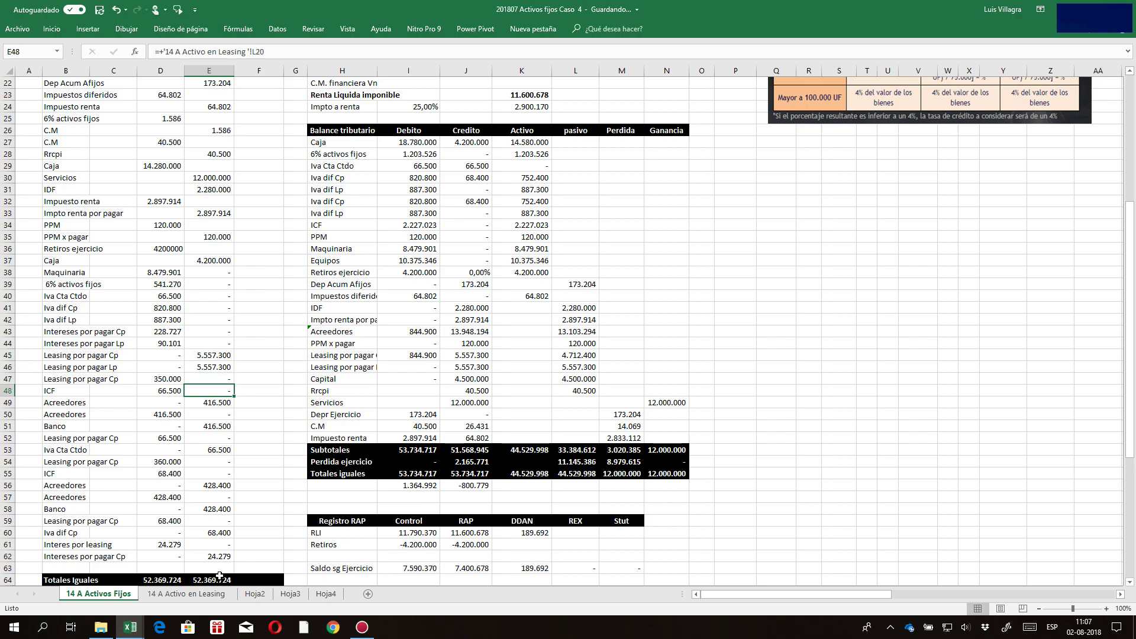
key("Down")
key("Down")
key("Down")
key("Down")
key("Down")
key("Down")
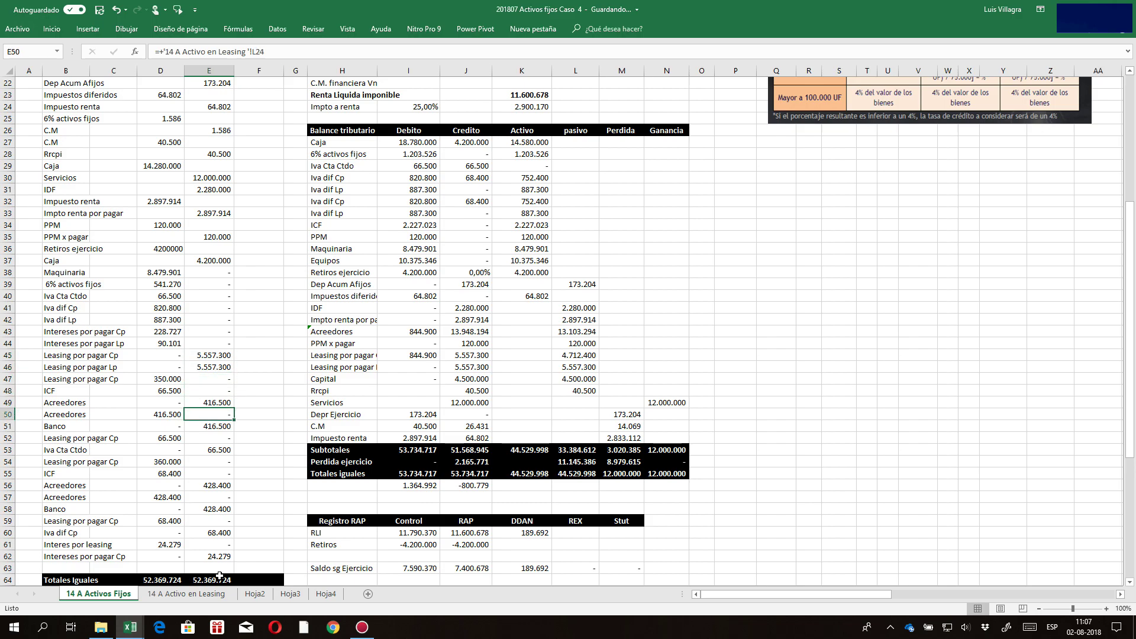
key("Down")
key("Down")
key("Down")
key("Down")
key("Down")
key("Down")
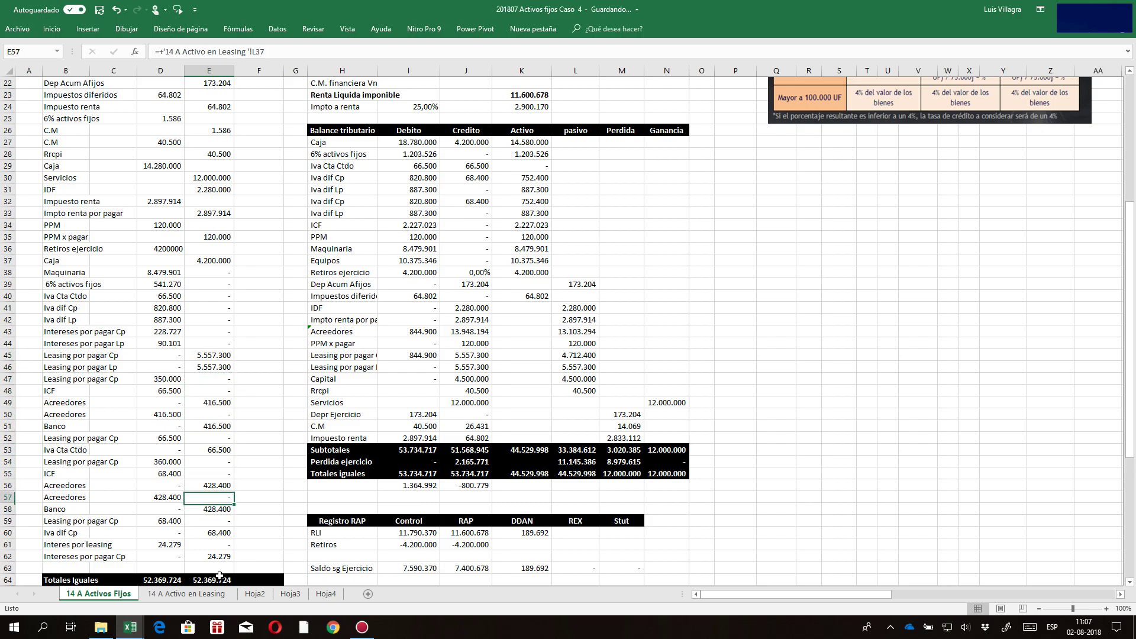
key("Down")
key("Down")
key("Down")
key("Up")
key("Up")
key("Up")
key("Up")
key("Left")
key("Down")
key("Down")
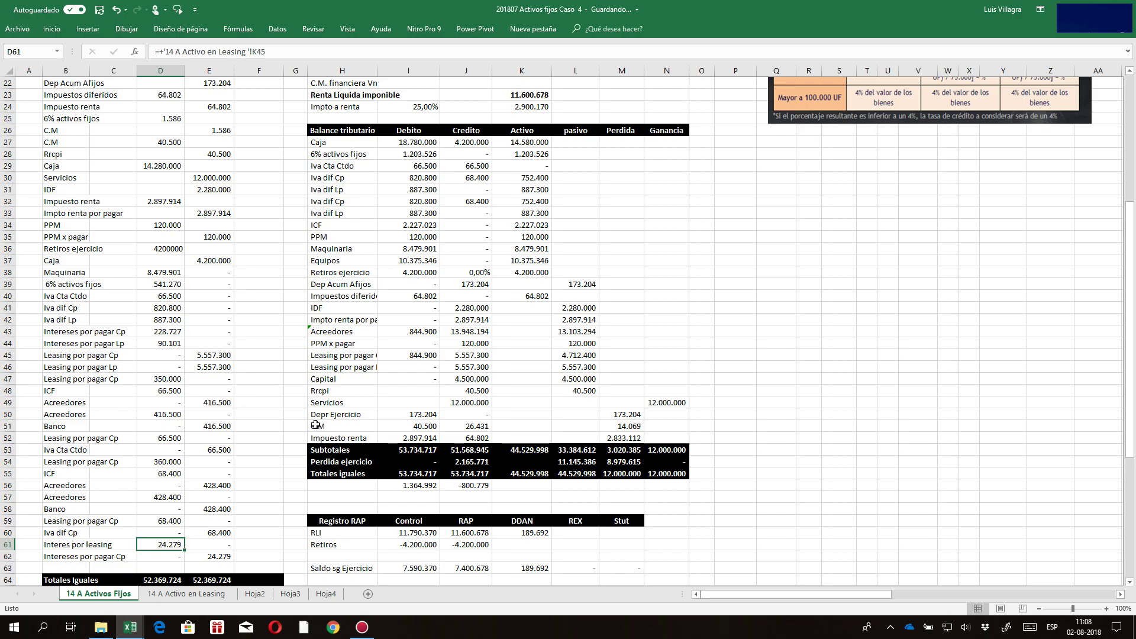
- Insert cells above C.M in the balance, shifting the rest down, and link H51 to the Interes por leasing account in B61
left_click_drag(322, 428, 699, 425)
right_click(413, 430)
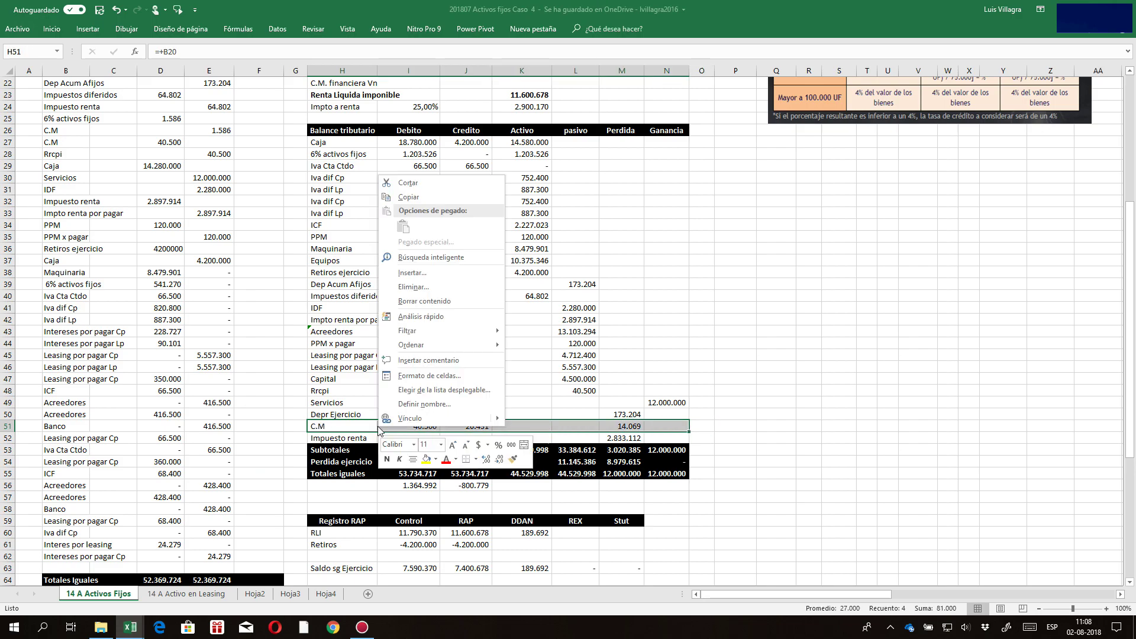
left_click(412, 273)
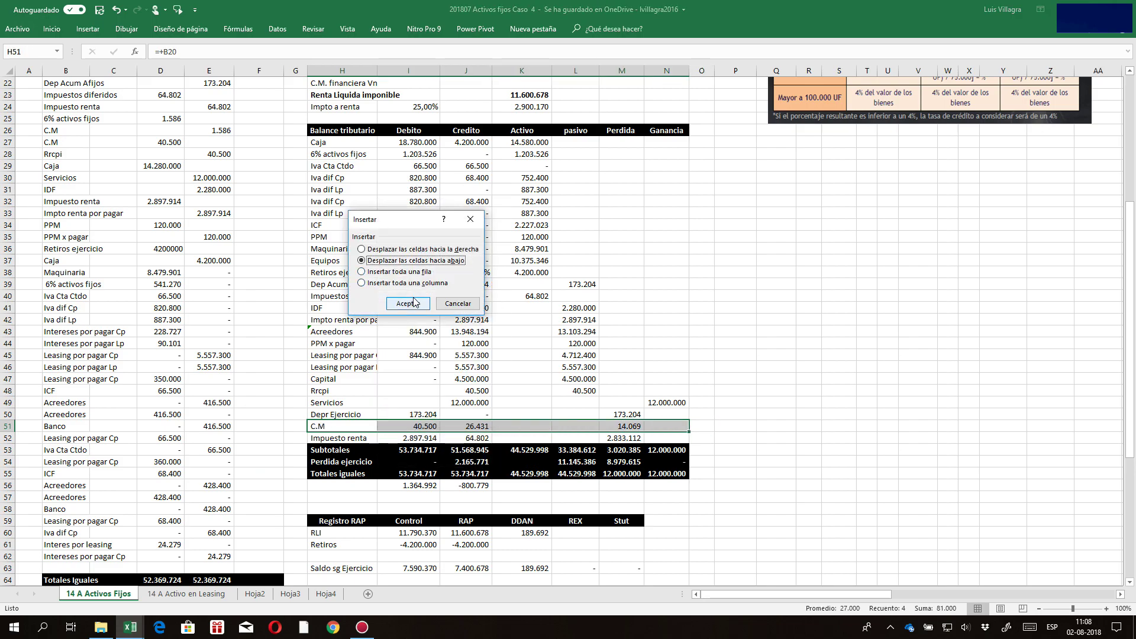
left_click(415, 303)
left_click(352, 424)
type("+")
left_click(54, 543)
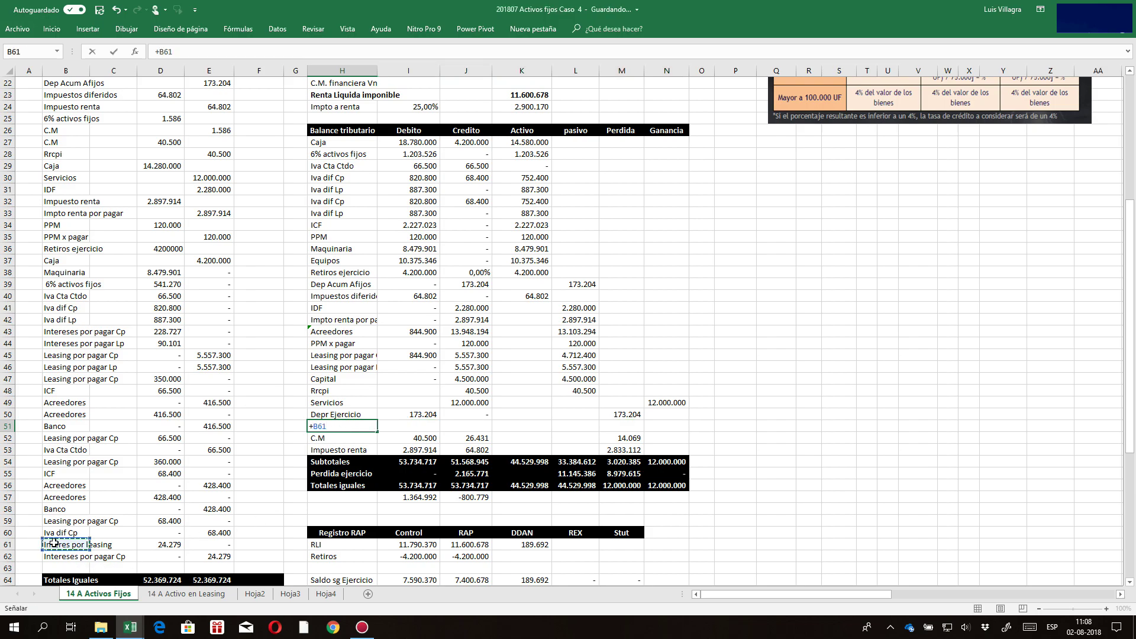
key("Return")
- Fill the Depr Ejercicio formulas from I50:M50 down into the Interes por leasing row
key("Up")
key("Up")
key("Right")
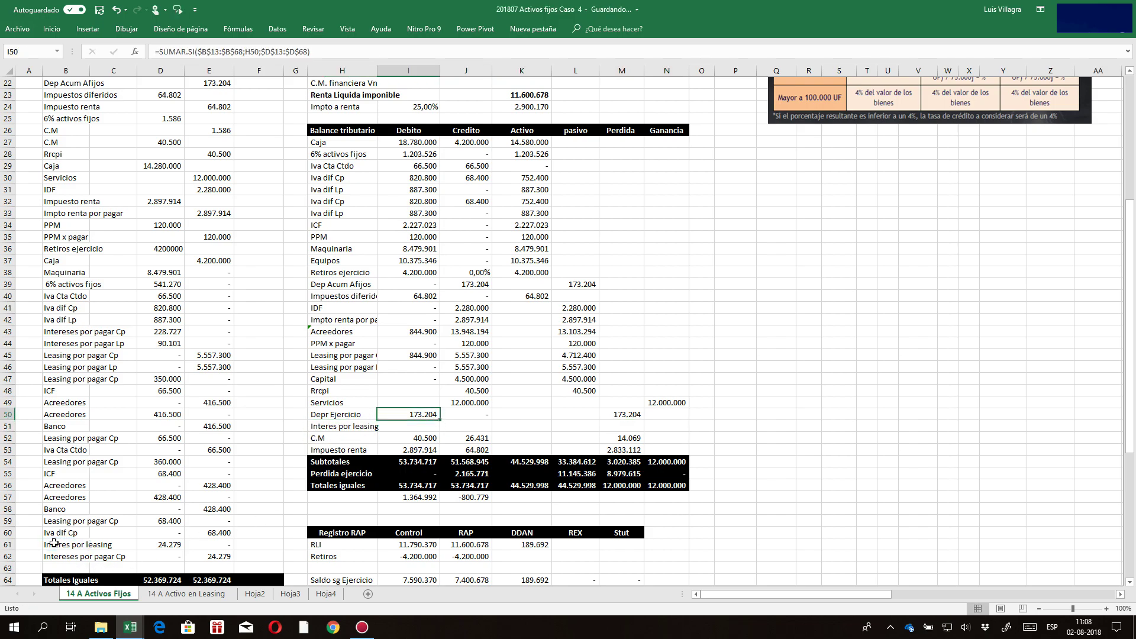
key("shift+Right")
key("shift+Right")
key("shift+Right")
key("shift+Right")
key("ctrl+c")
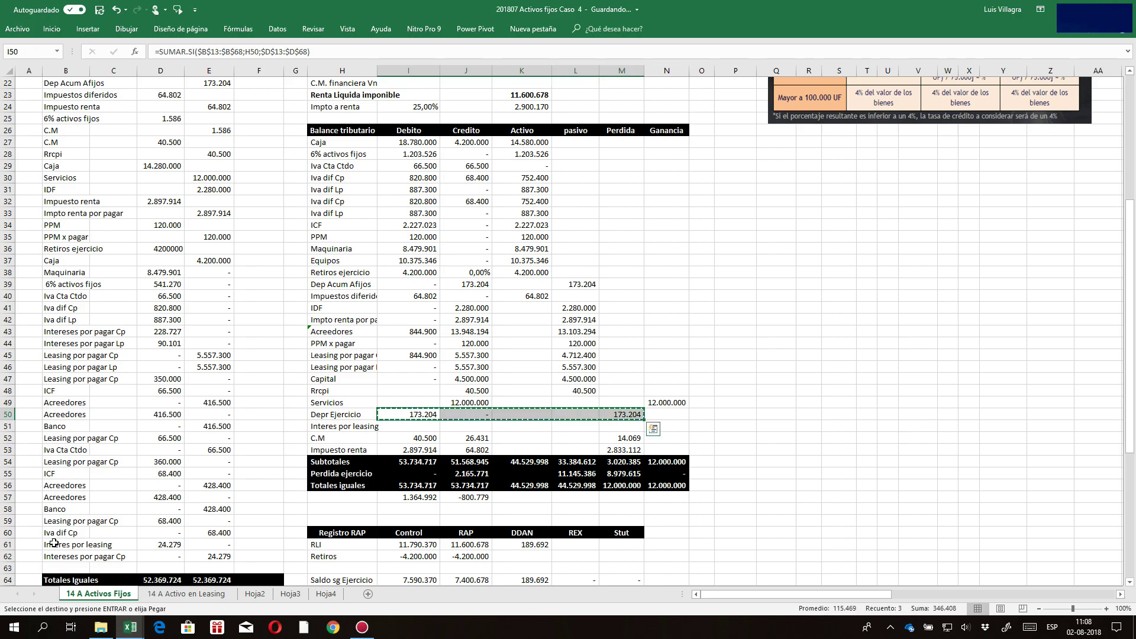
key("shift+Down")
key("ctrl+c")
key("ctrl+v")
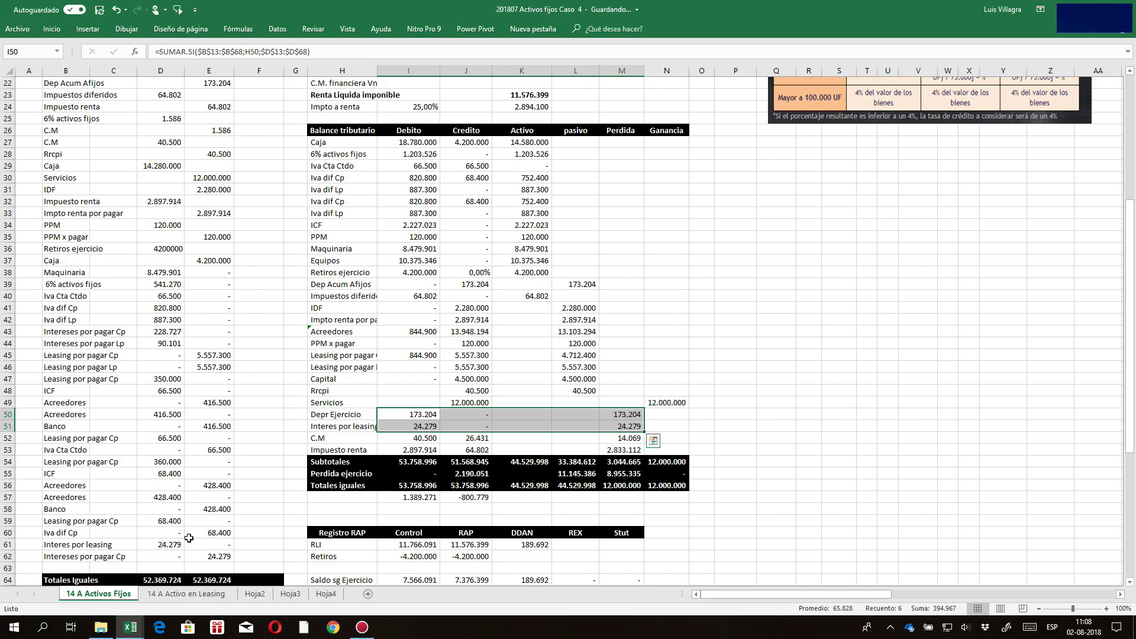
key("Escape")
- Check the formulas of the journal's 6% activos fijos debits in D16 and D25
scroll(338, 230, "up", 7)
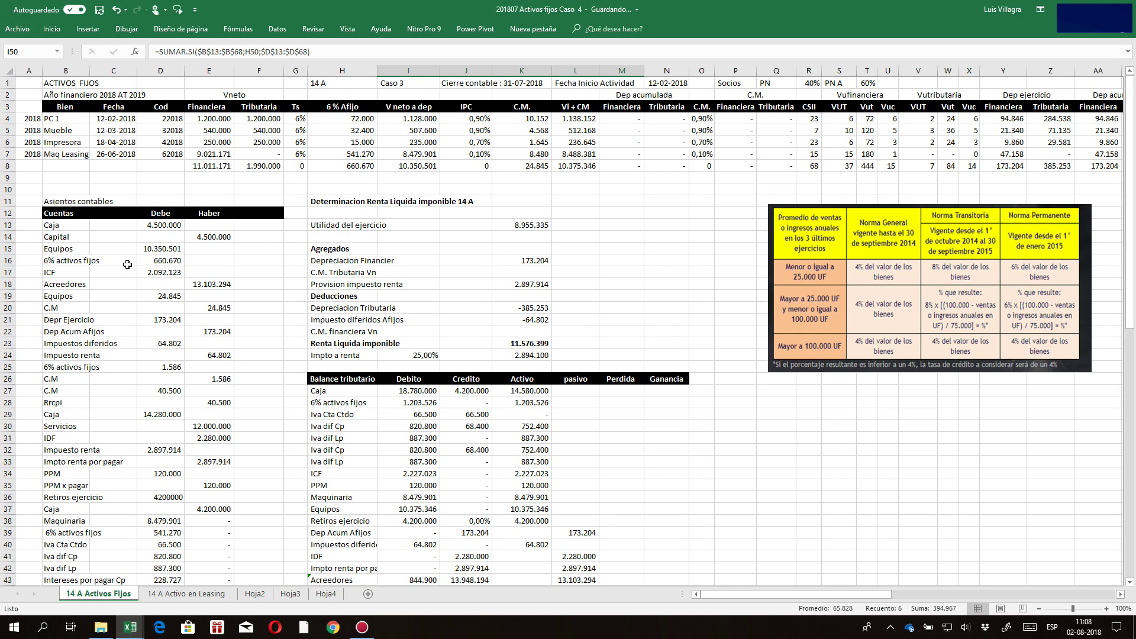
left_click(153, 260)
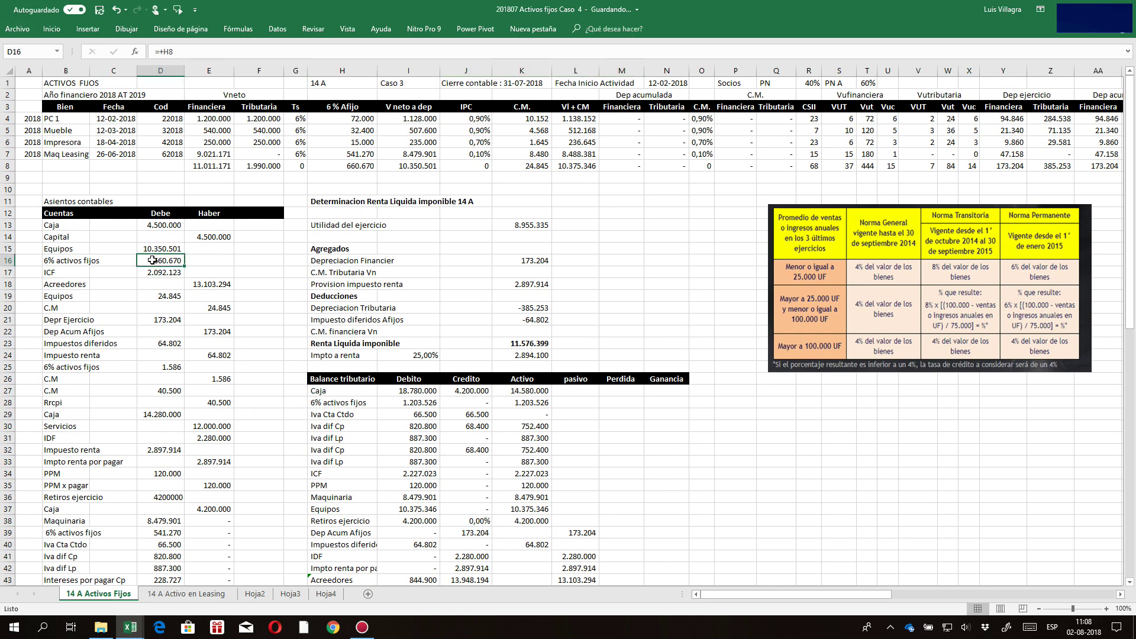
left_click(174, 368)
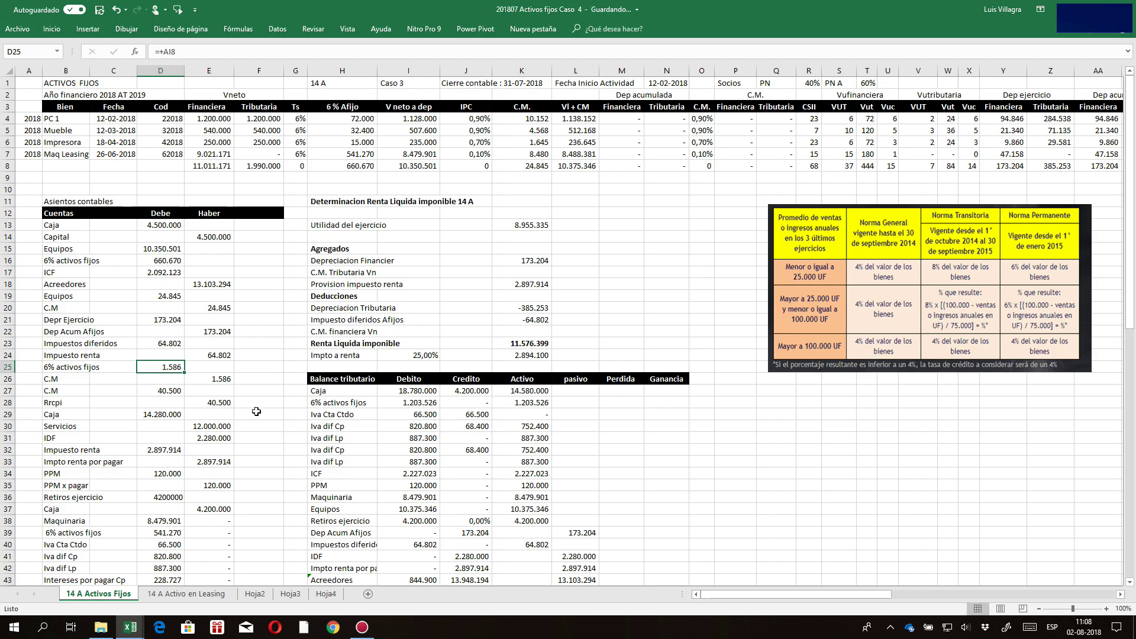
scroll(289, 385, "down", 10)
scroll(288, 386, "up", 10)
scroll(288, 385, "down", 10)
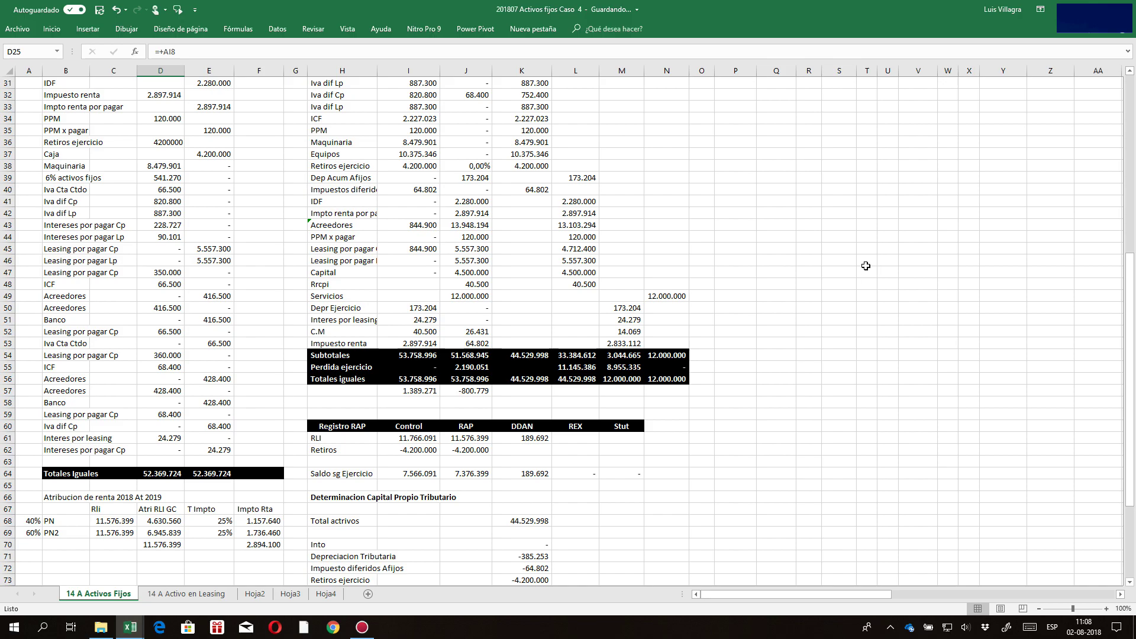
- Check the balance's Maquinaria link, the Retiros ejercicio debit formula and the journal cells linked by Iva dif Lp and Iva dif Cp
left_click(349, 143)
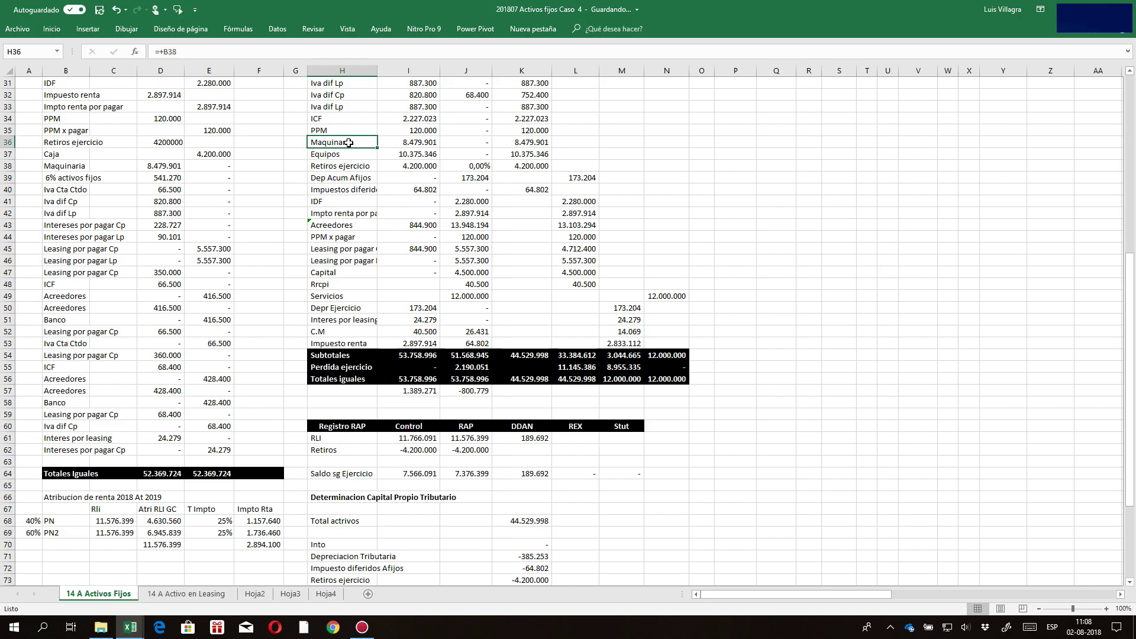
left_click(408, 165)
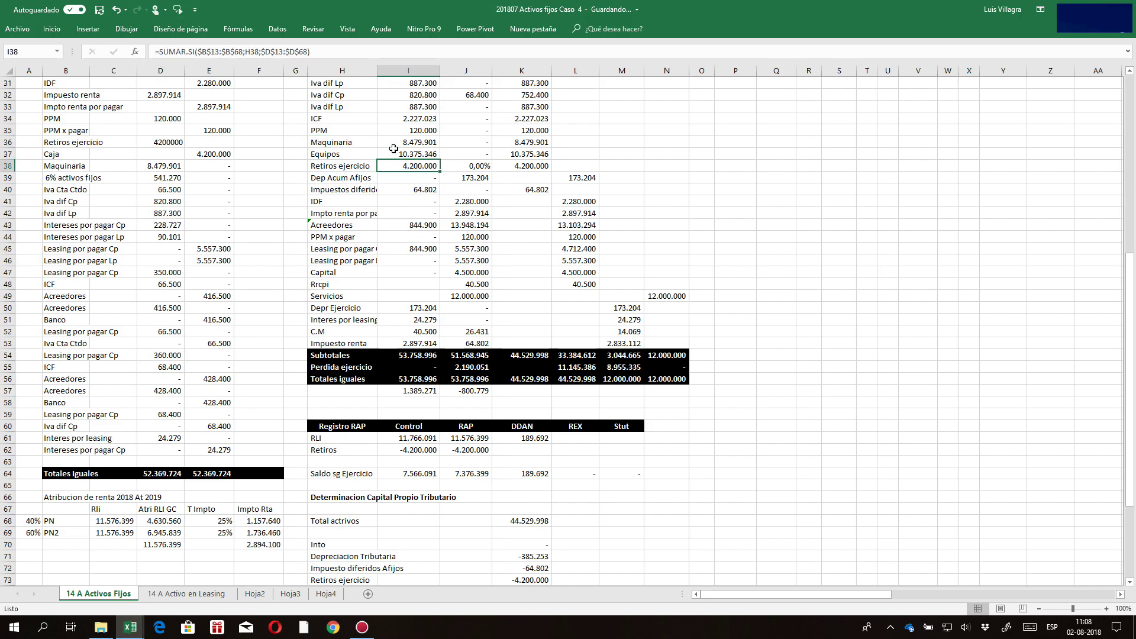
left_click(1129, 71)
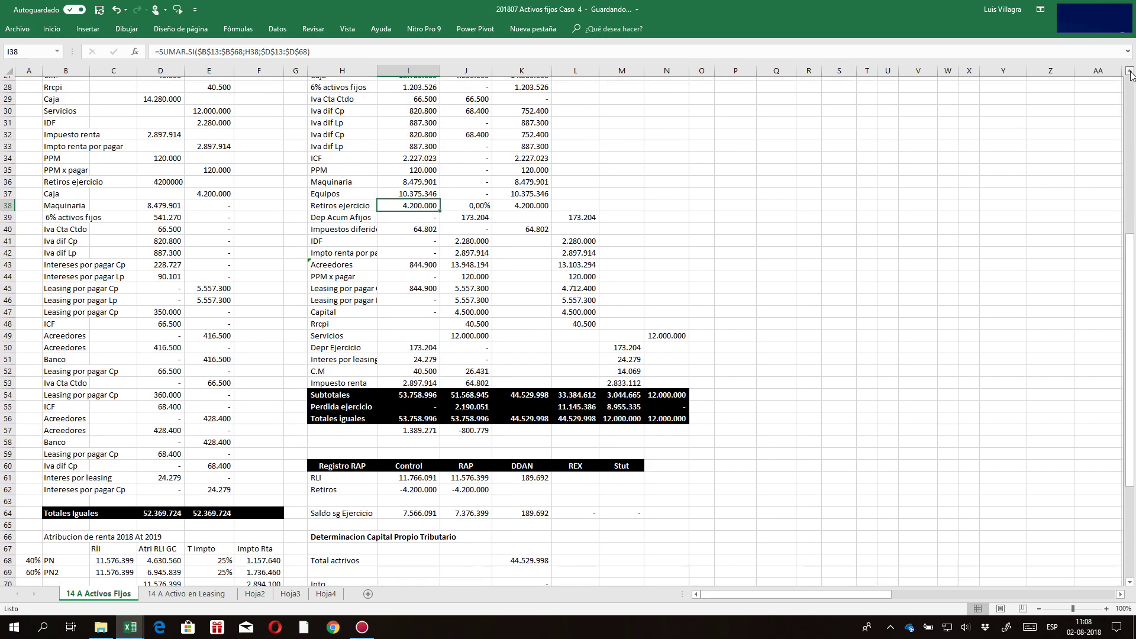
left_click(1129, 71)
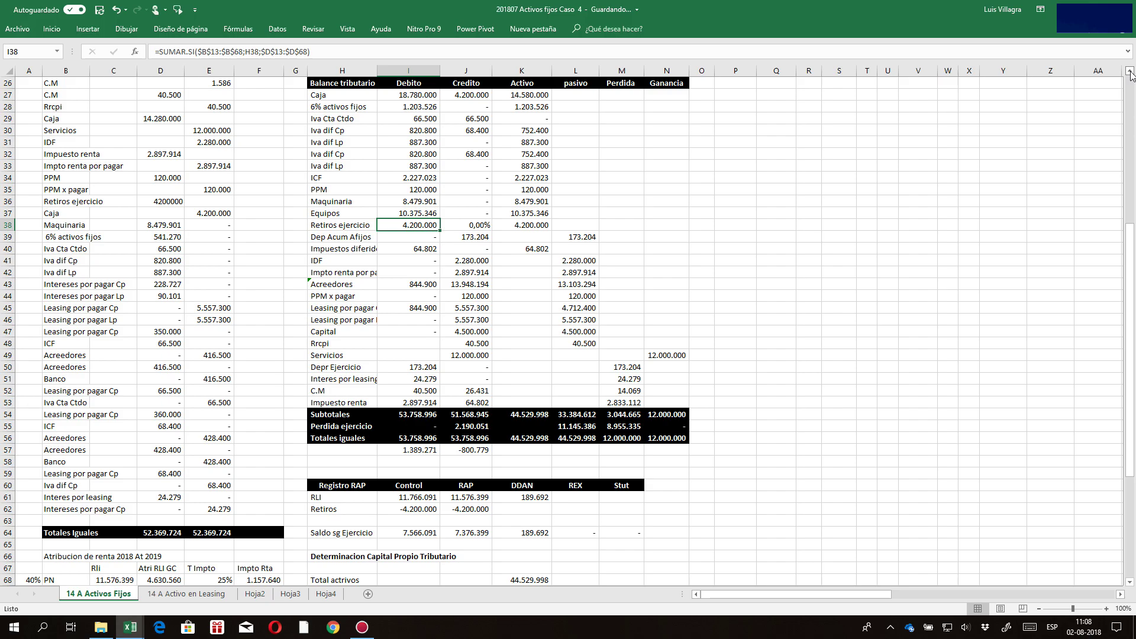
left_click(335, 144)
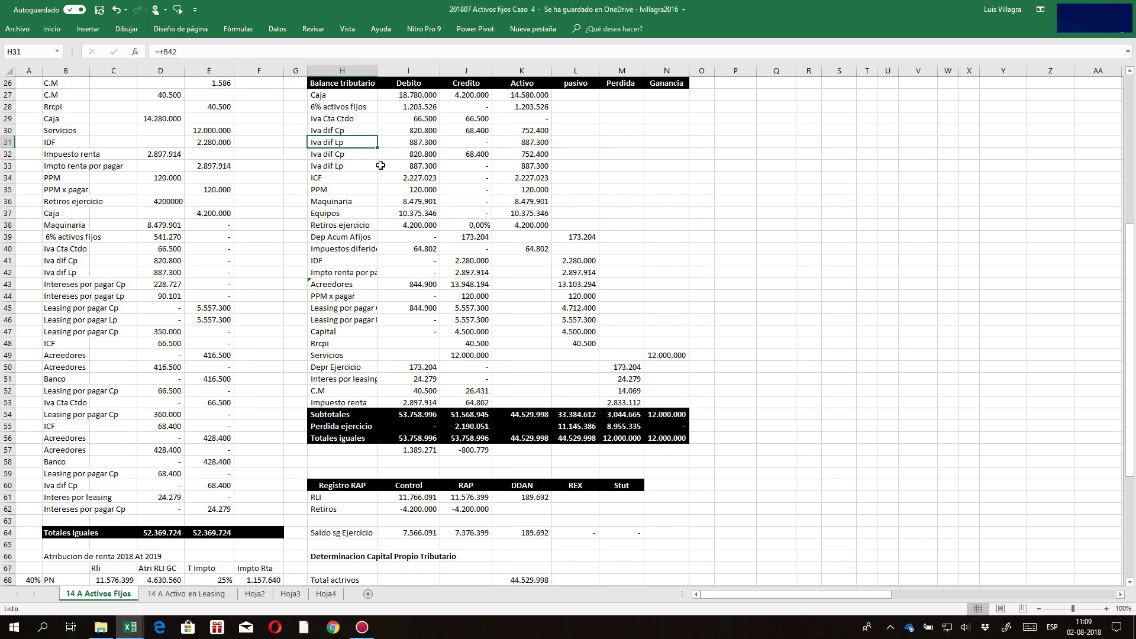
key("Up")
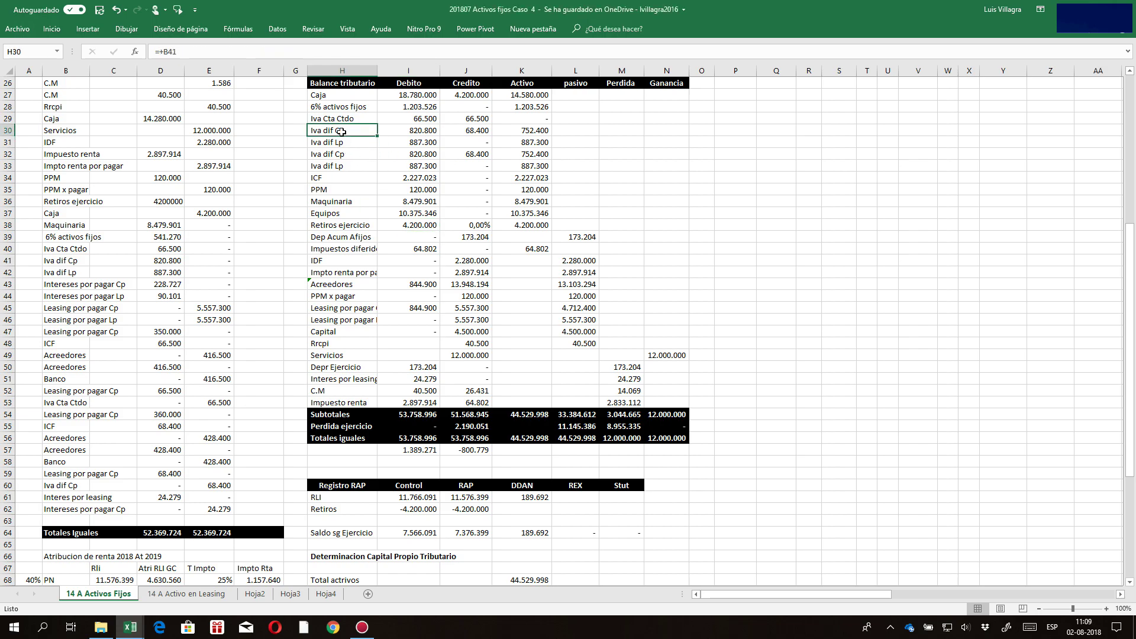
- Replace the duplicate Iva dif Cp and Iva dif Lp names in H32 and H33 with links to Intereses por pagar Cp and Lp, starting with B43
left_click(348, 157)
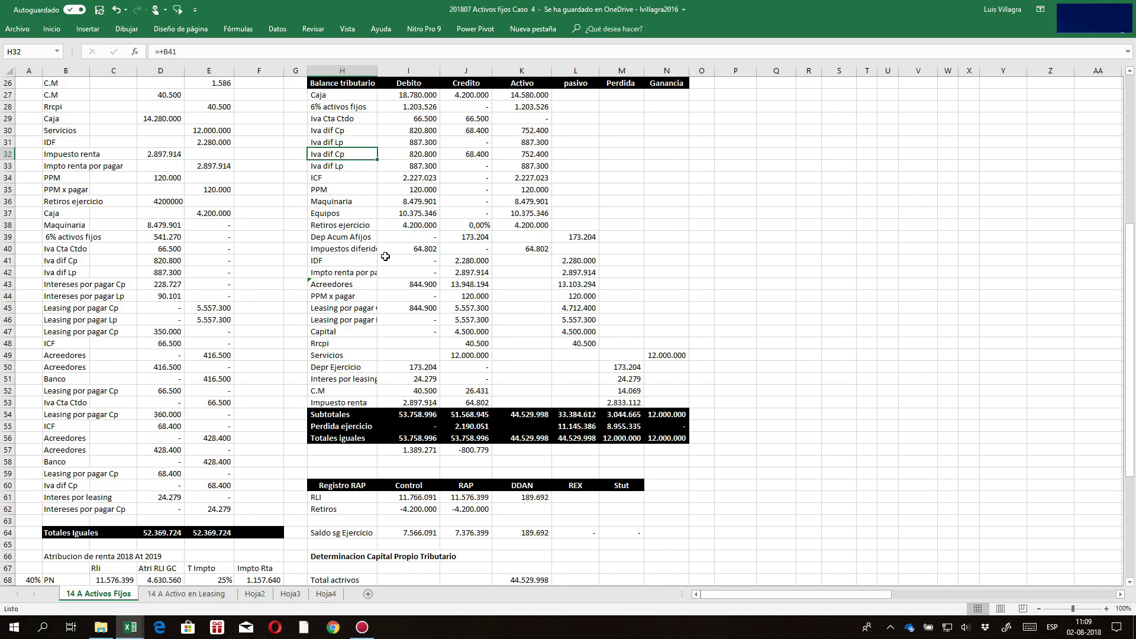
type("+")
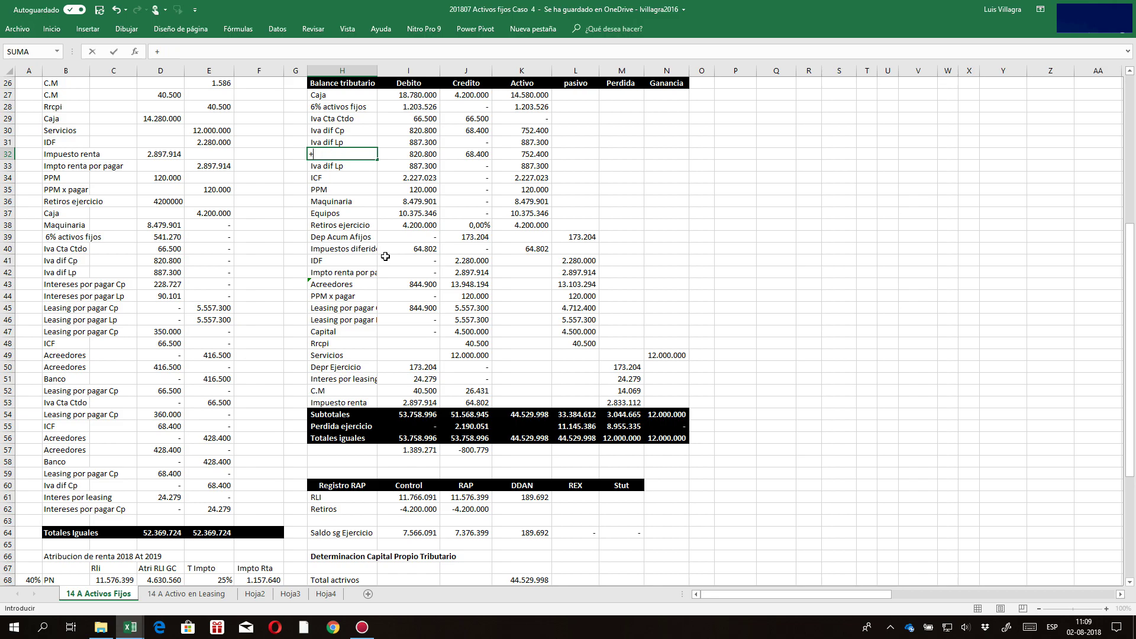
left_click(65, 284)
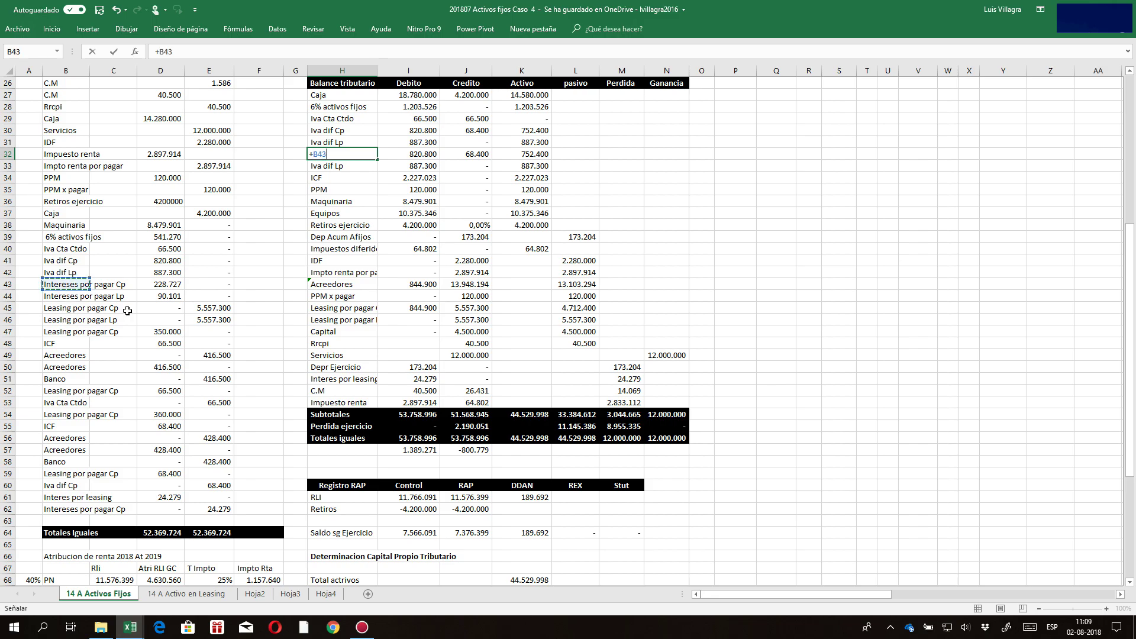
key("Return")
key("Up")
key("ctrl+c")
key("Down")
key("Return")
- Check the Intereses por pagar rows and the debit formulas above them, up to the Iva dif Cp debit in I30
key("Down")
key("Down")
key("Up")
key("Up")
key("Right")
key("Up")
key("Up")
key("Down")
key("Down")
key("Left")
key("Right")
key("Up")
key("Up")
key("Up")
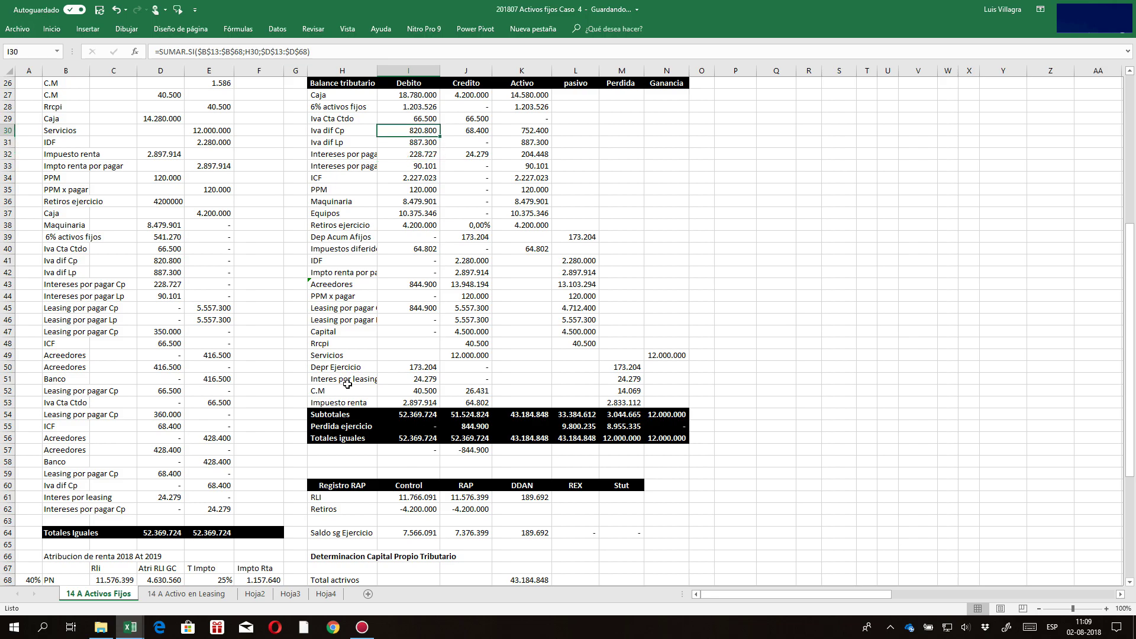
- Check the balance's debit formulas from Iva dif Cp in I30 down to Leasing por pagar Cp in I45
key("Down")
key("Down")
key("Down")
key("Down")
key("Down")
key("Down")
key("Down")
key("Down")
key("Down")
key("Down")
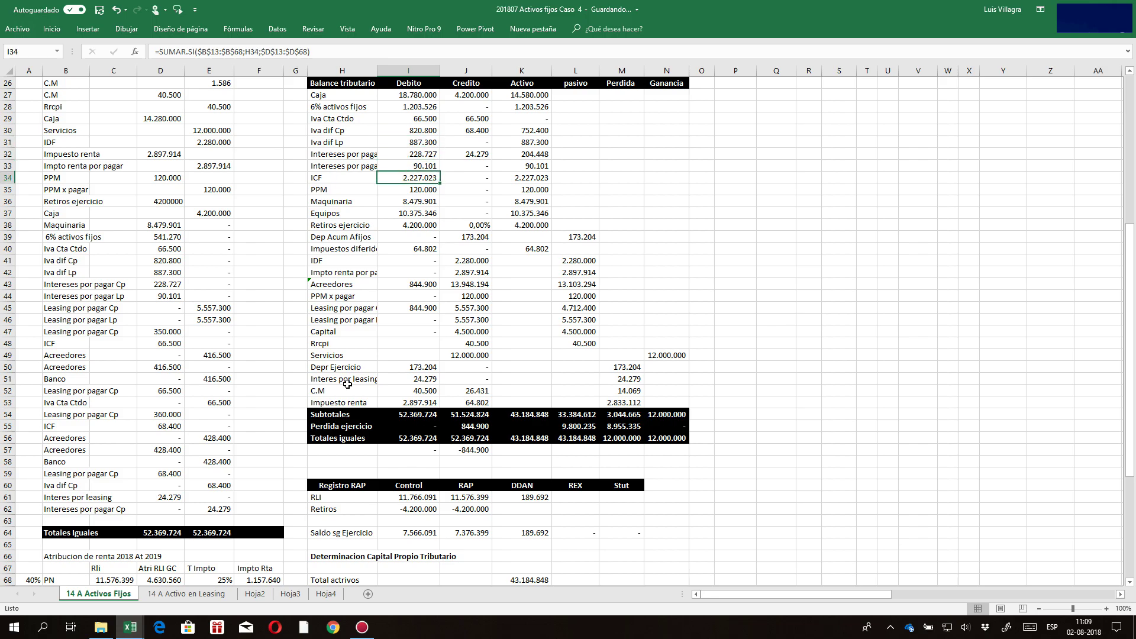
key("Down")
key("Down")
key("Down")
key("Down")
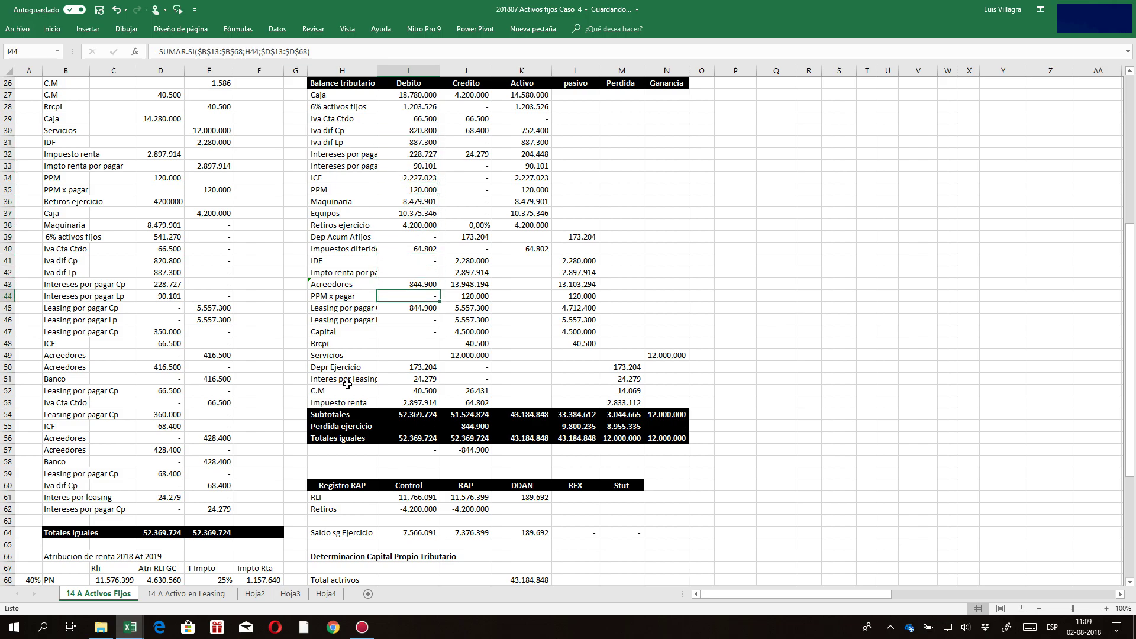
key("Down")
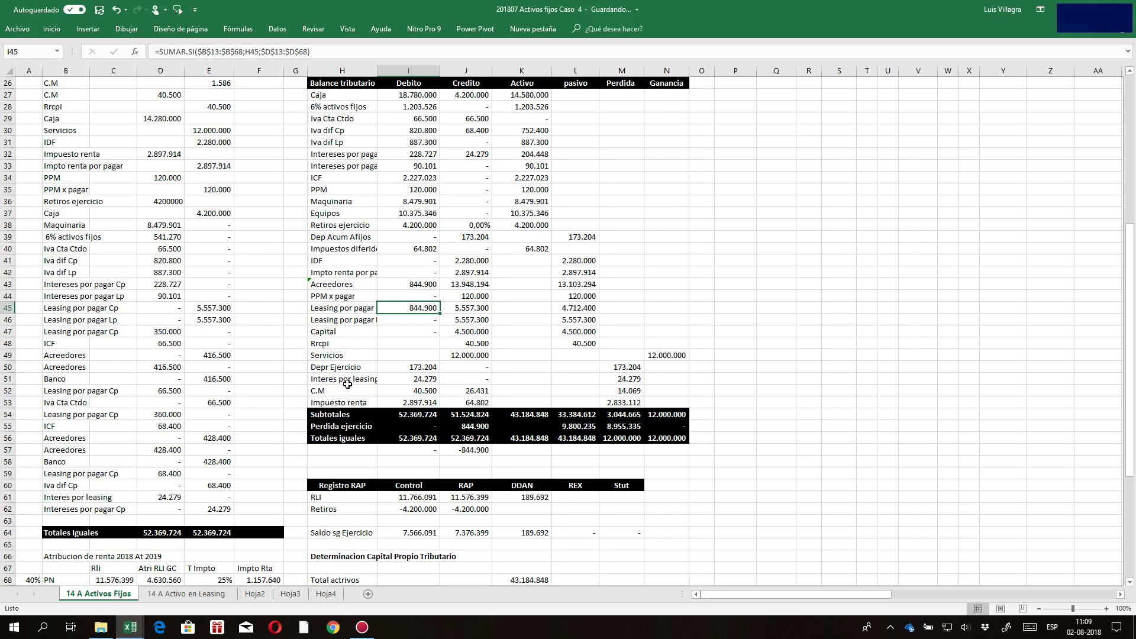
- Check the journal's Haber links to the leasing sheet down to the Acreedores credit in E56
key("Left")
key("Left")
key("Left")
key("Left")
key("Down")
key("Down")
key("Down")
key("Down")
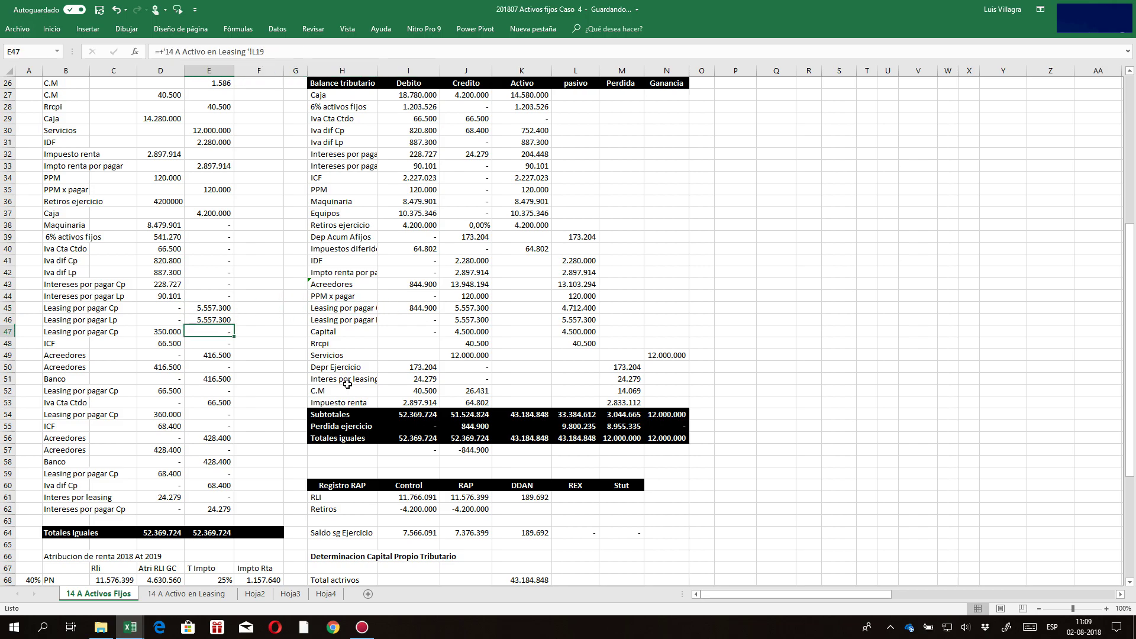
key("Down")
key("Down")
key("Down")
key("Down")
key("Down")
key("Down")
key("Down")
key("Down")
key("Down")
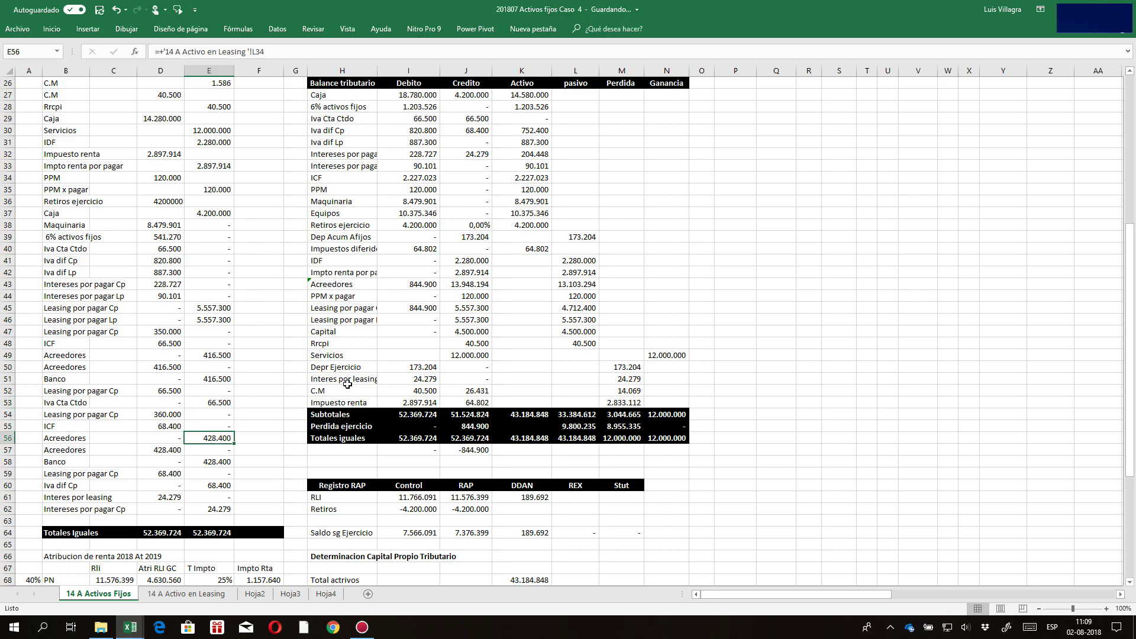
- Replace the Banco account name in B51 with a link to the balance's Caja name in H27
key("Left")
key("Left")
key("Left")
key("Up")
key("Up")
key("Up")
key("Up")
key("Up")
key("Up")
key("Up")
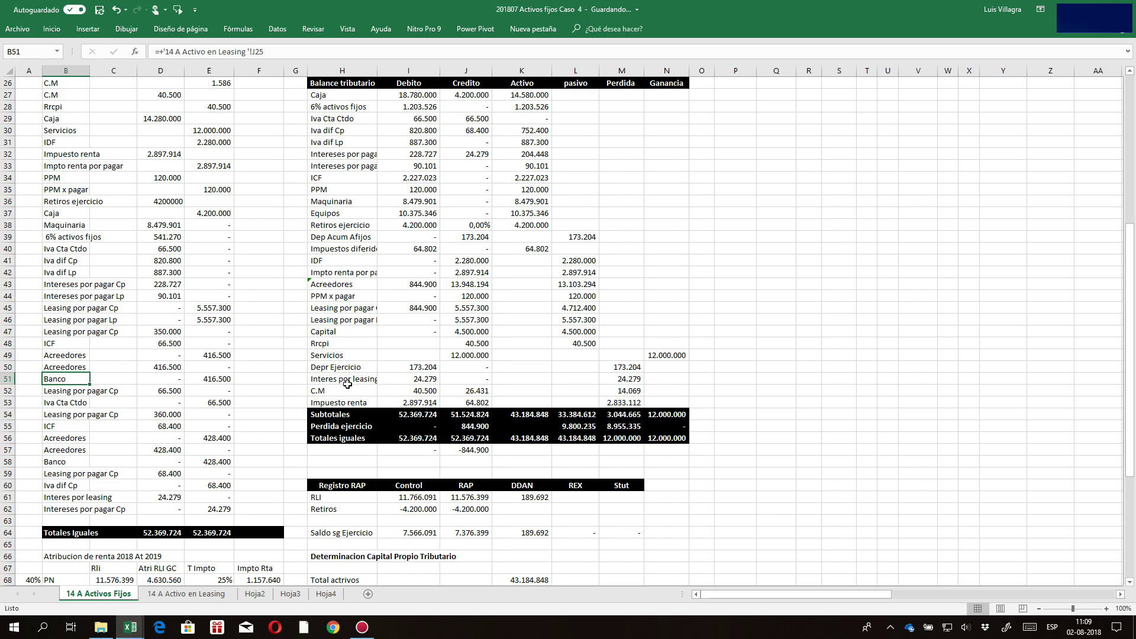
type("+")
left_click(346, 95)
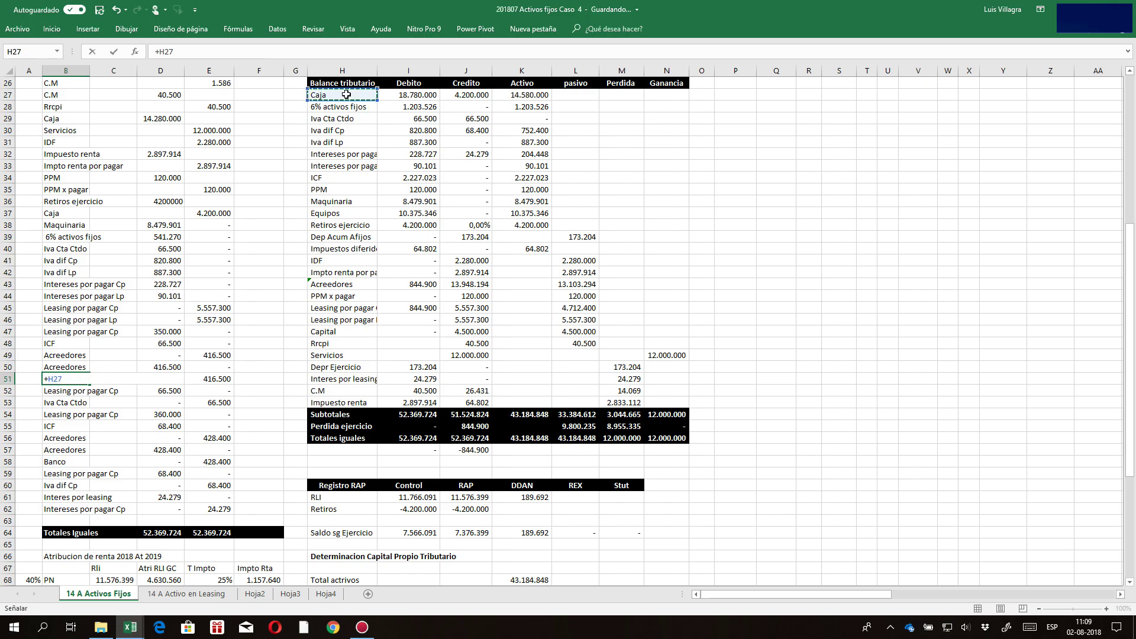
key("Return")
- Replace the second Banco account name in B58 with a link to B51
key("Down")
key("Down")
key("Down")
key("Down")
key("Down")
key("Down")
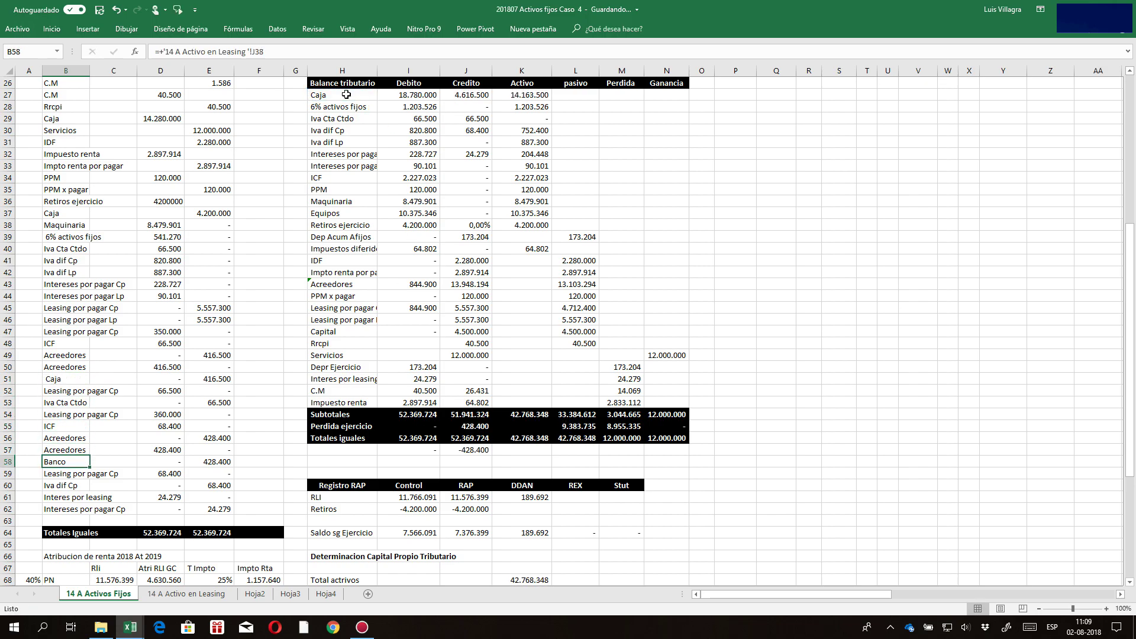
type("+")
key("Up")
key("Up")
key("Up")
key("Up")
key("Up")
key("Up")
key("Up")
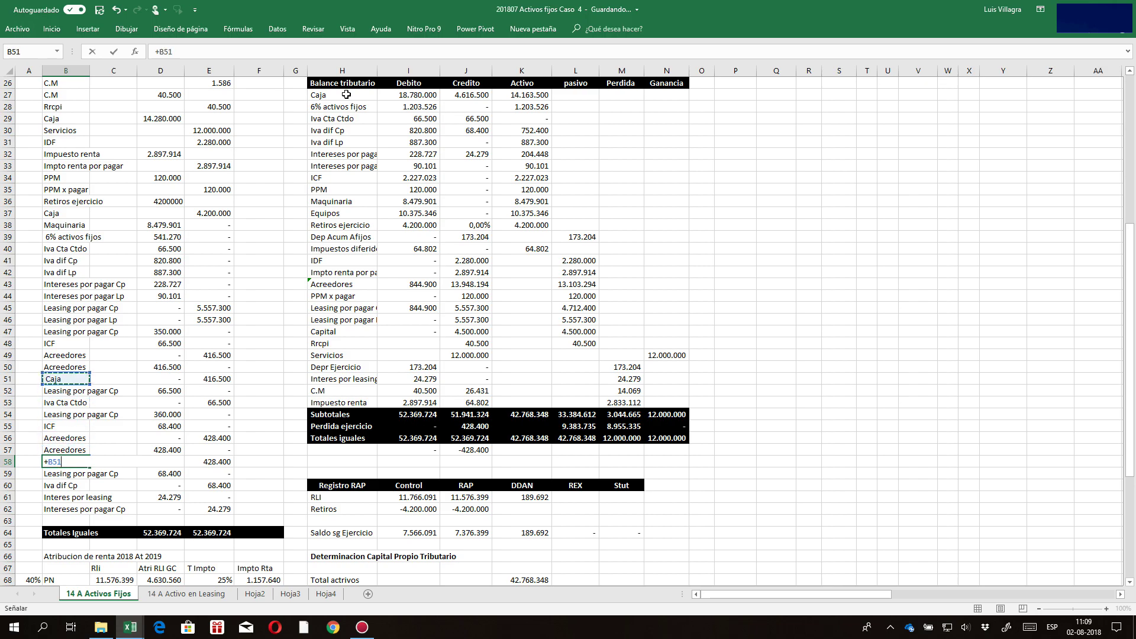
key("Return")
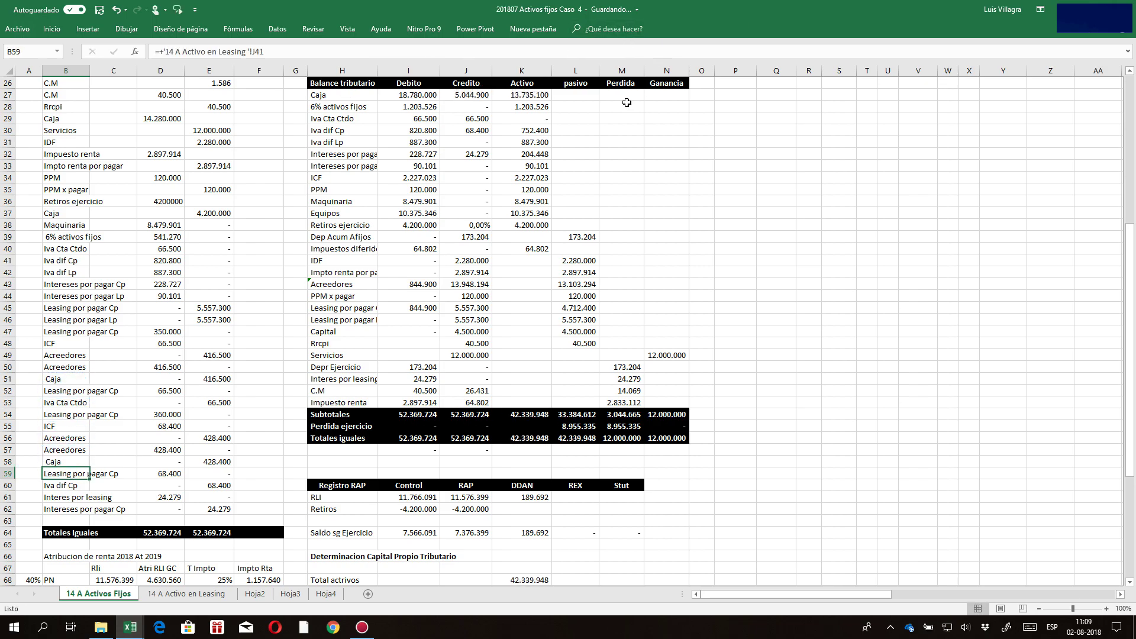
left_click(601, 142)
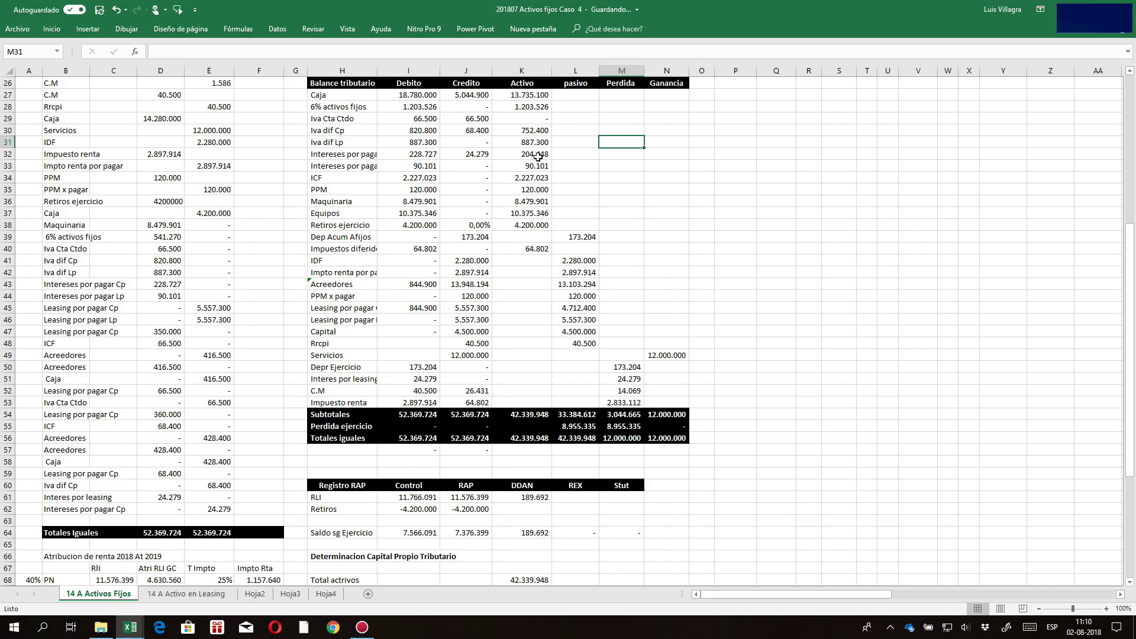
left_click(767, 132)
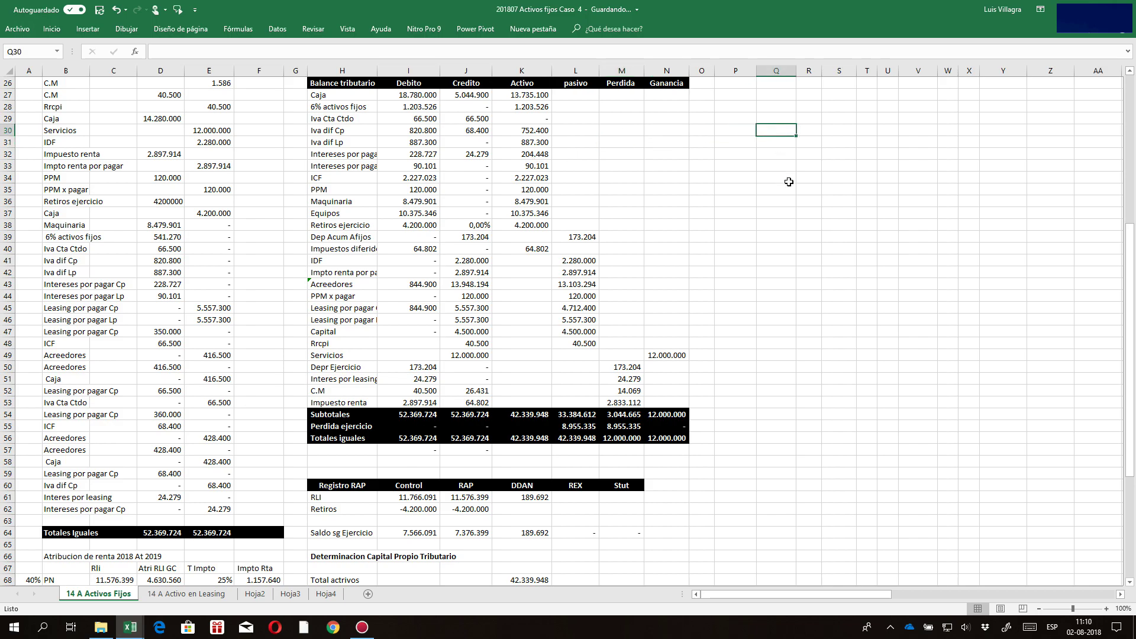
scroll(789, 237, "up", 9)
scroll(781, 238, "down", 10)
- Enter 5200000 in V1 and link the journal's opening Caja debit in D13 to it
scroll(782, 239, "up", 10)
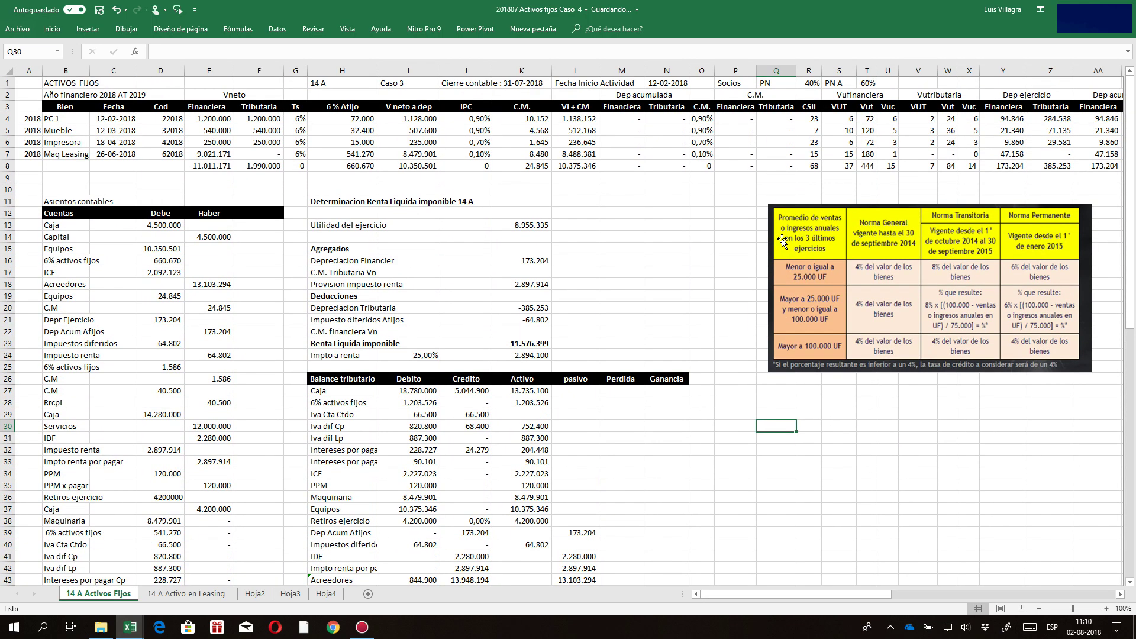
left_click(155, 225)
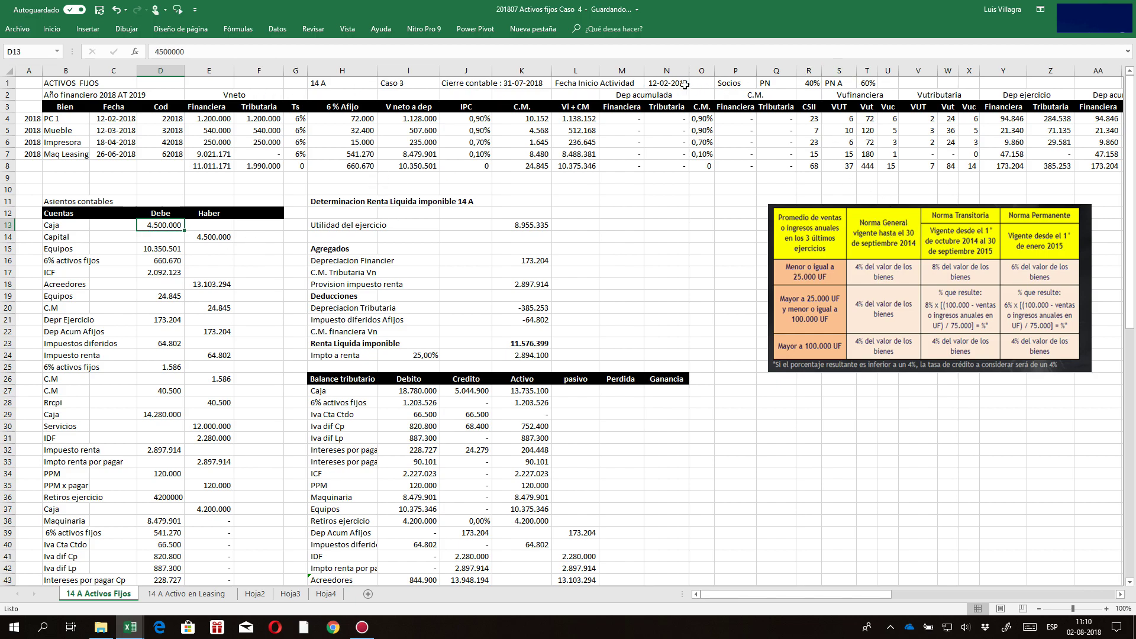
left_click(916, 82)
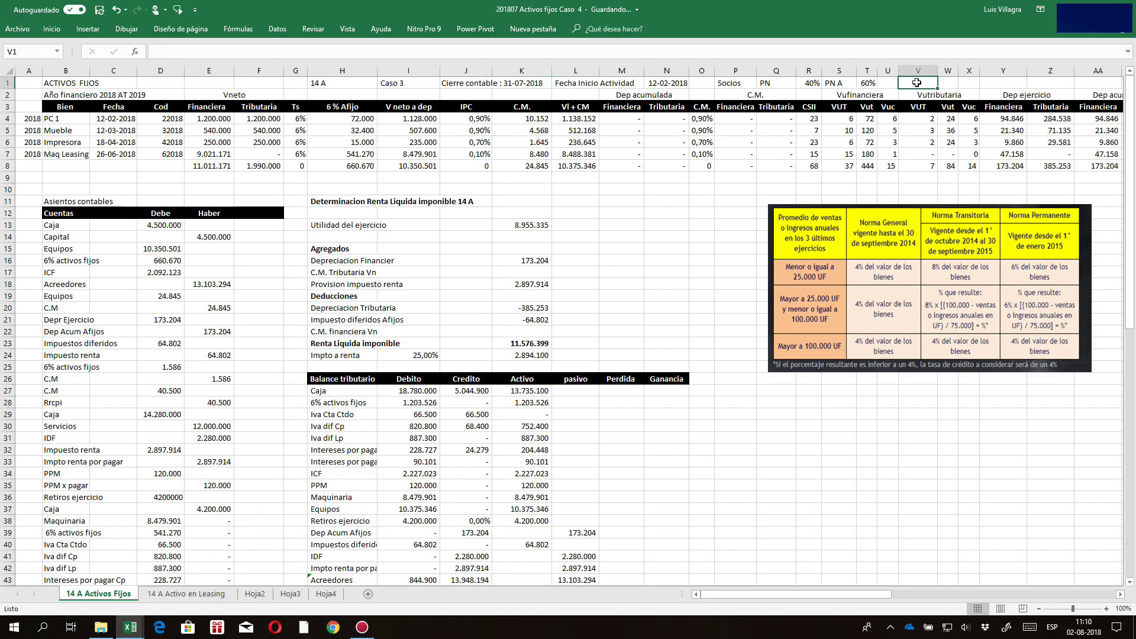
type("5.200.00")
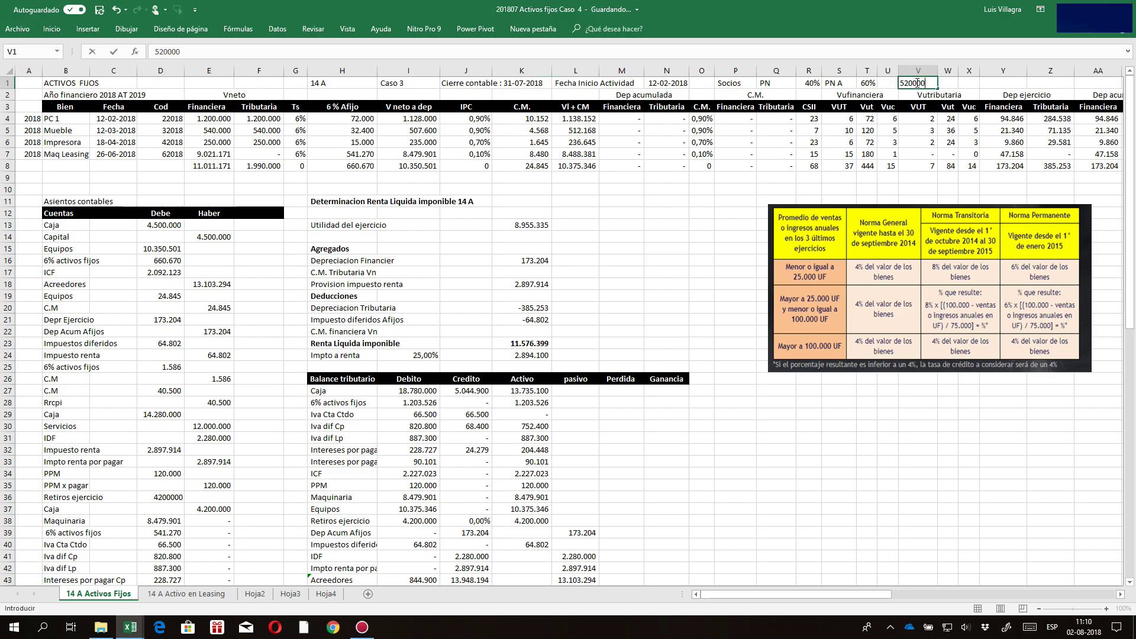
type("0")
key("Return")
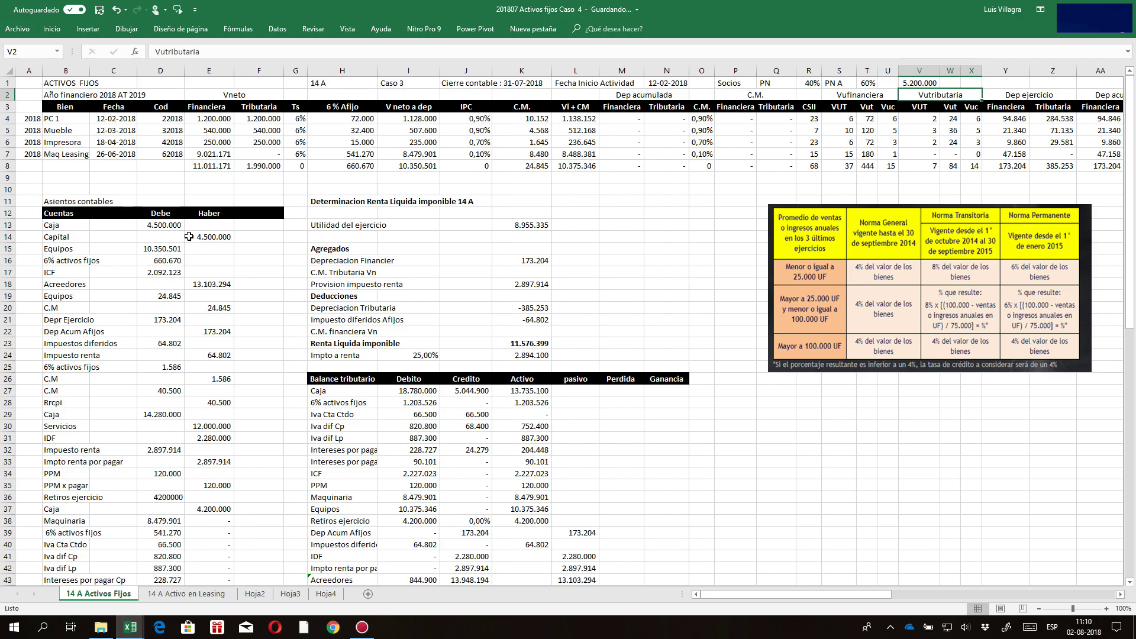
left_click(163, 224)
type("+")
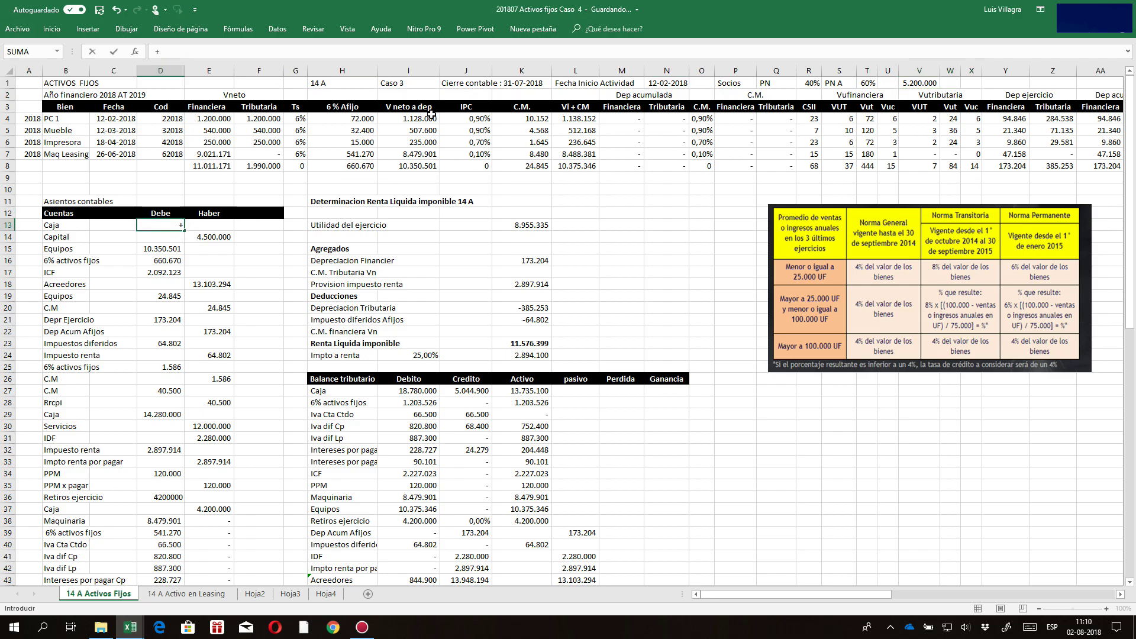
left_click(916, 82)
key("Return")
- Check the journal's asset purchase formulas in rows 15 to 18 and the Equipos C.M. debit in D19
left_click(153, 247)
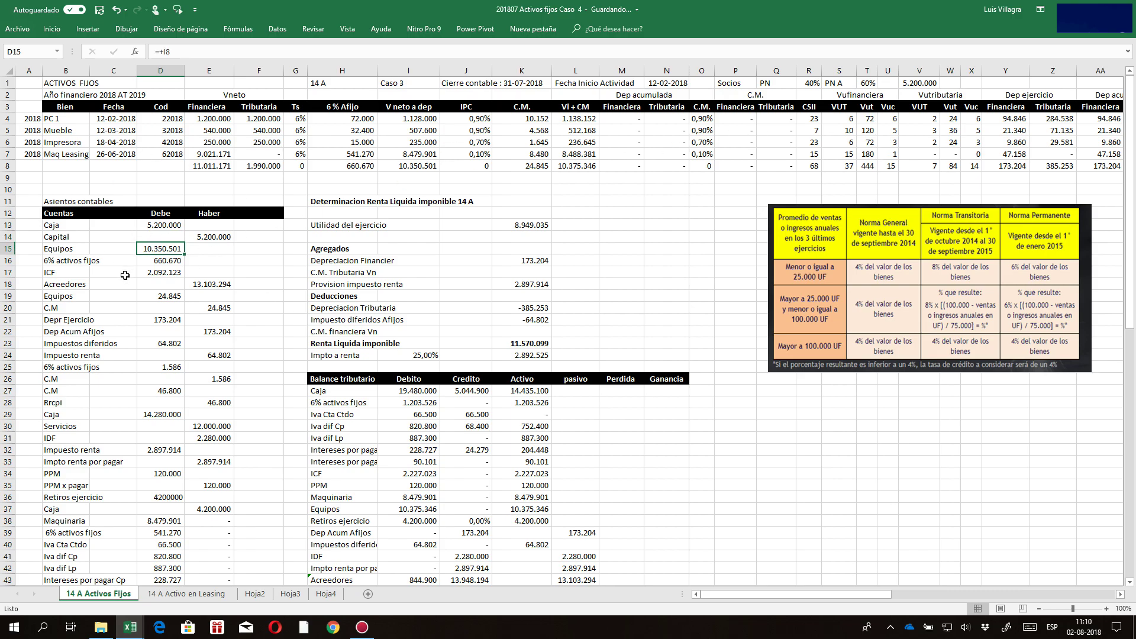
left_click(161, 261)
left_click(157, 276)
left_click(195, 287)
left_click(161, 297)
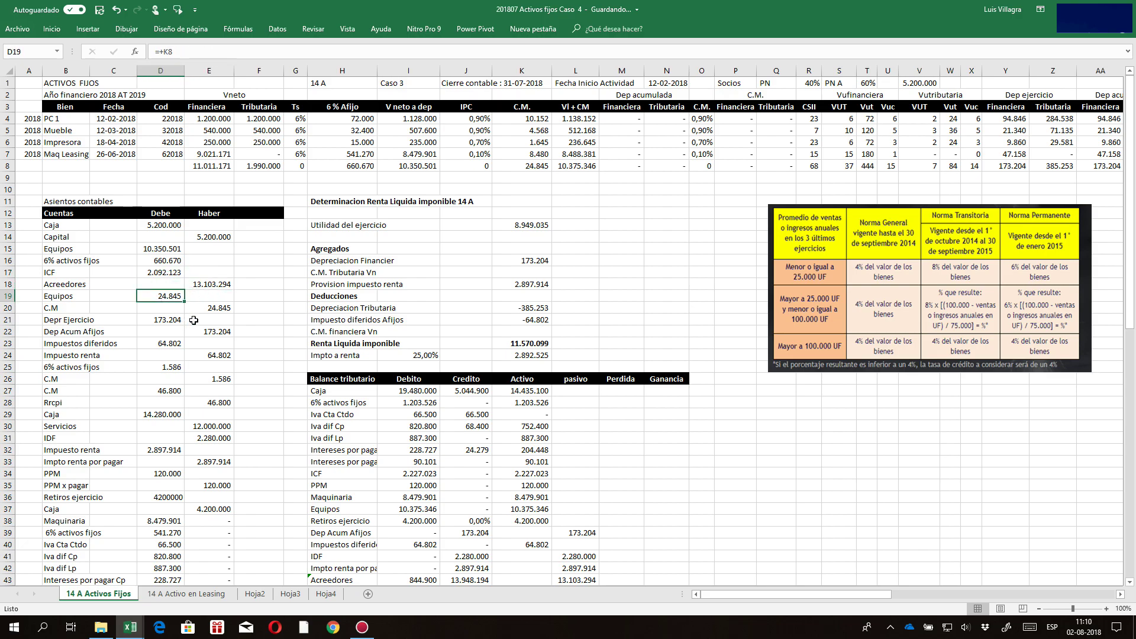
key("F2")
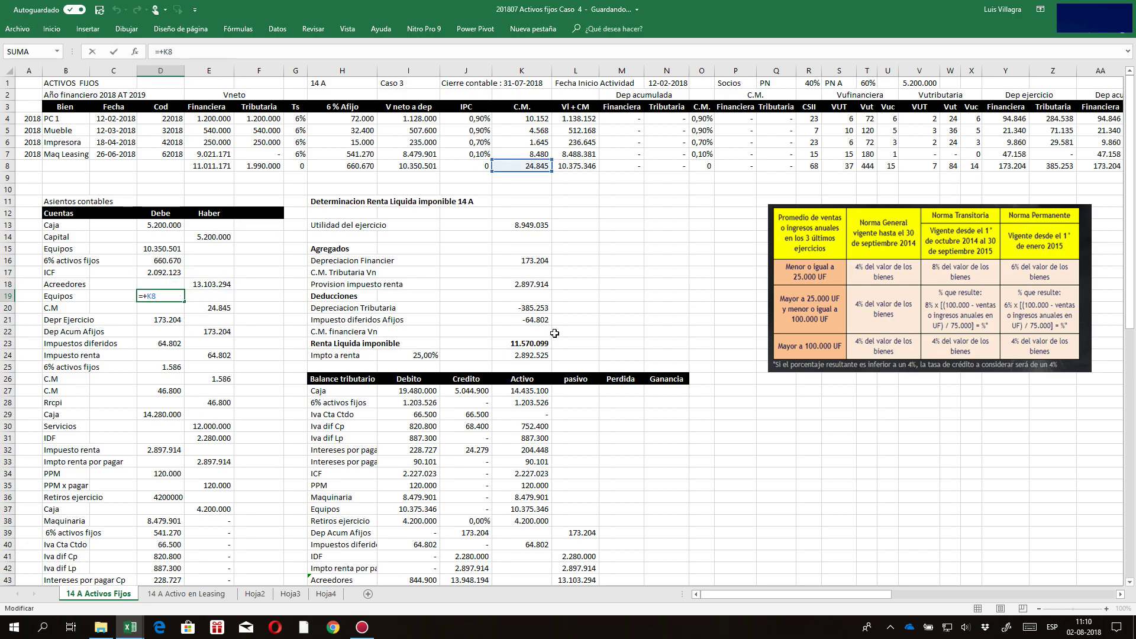
key("ctrl+Return")
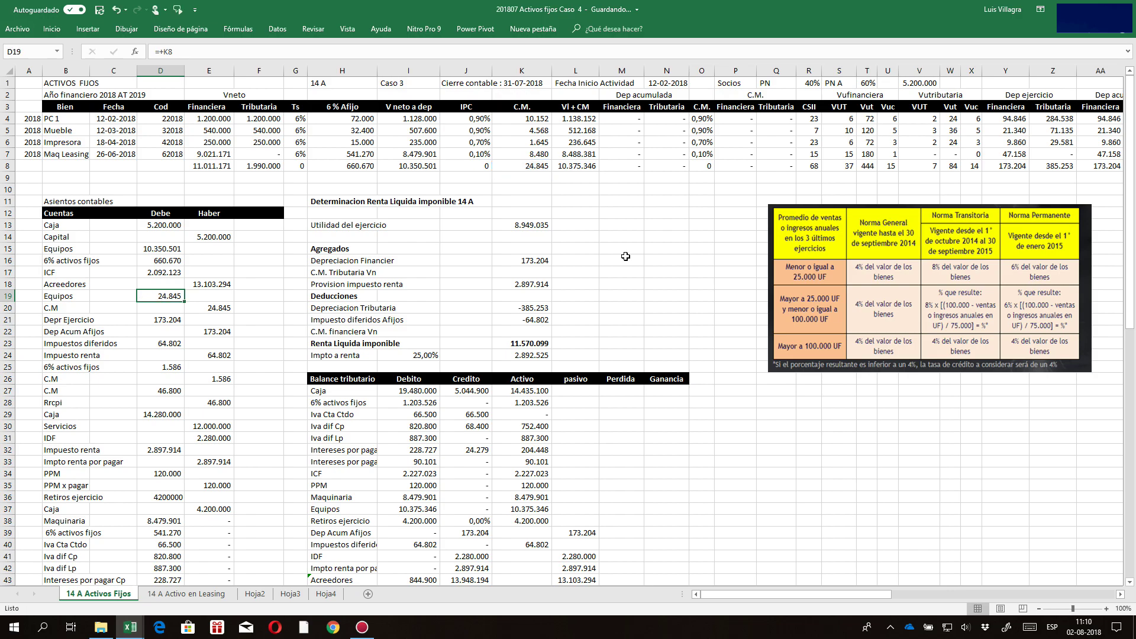
- Re-enter the link to K8 in the Equipos C.M. debit in D19
type("+")
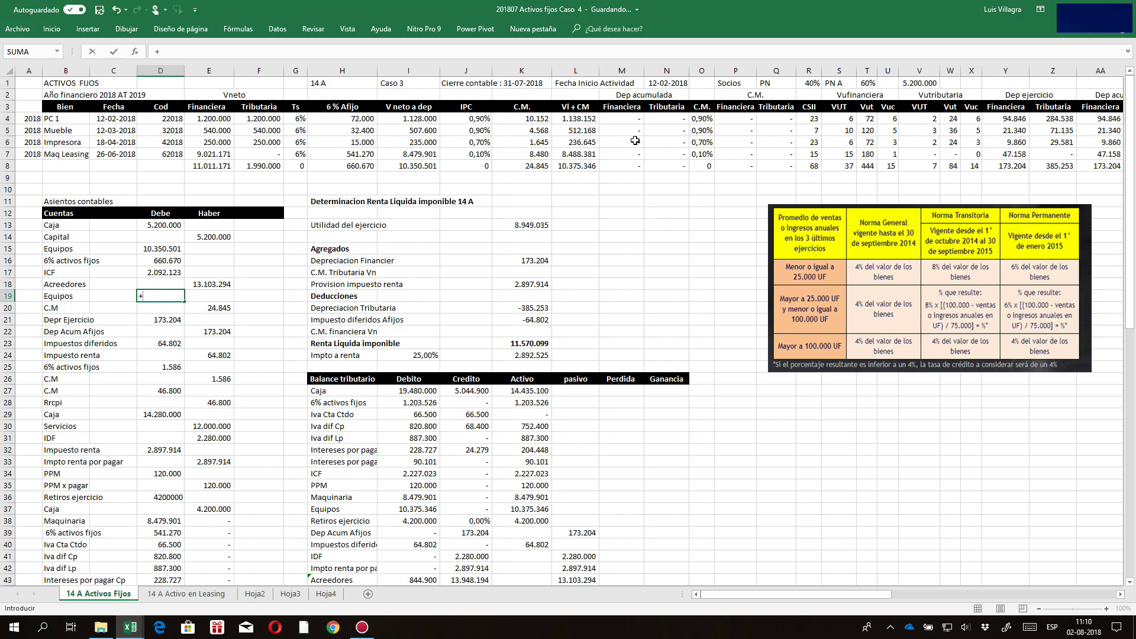
left_click(521, 163)
key("ctrl+Return")
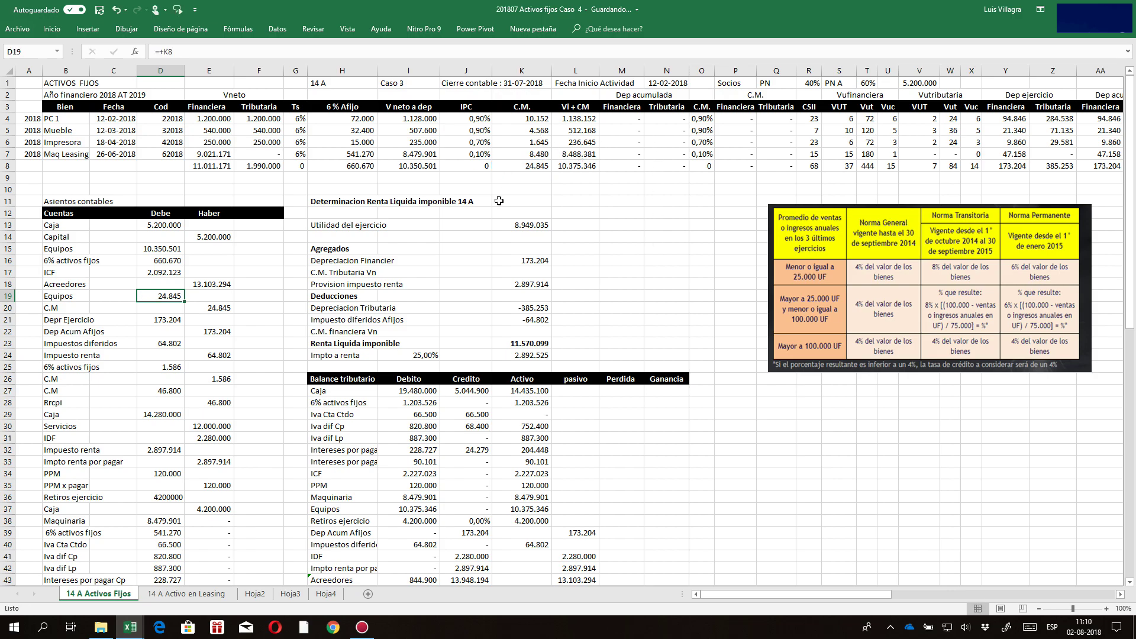
- Set the Equipos C.M. debit in D19 to the sum of K4:K6, leaving out the leased machine
type("+suma(")
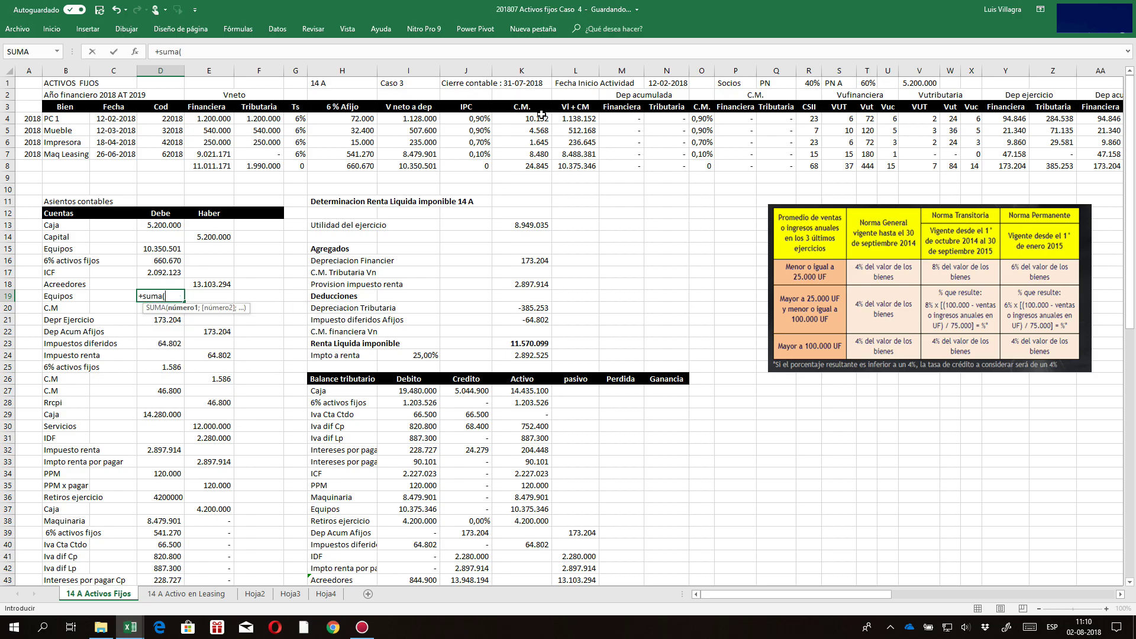
left_click_drag(539, 117, 535, 147)
type(")")
key("Return")
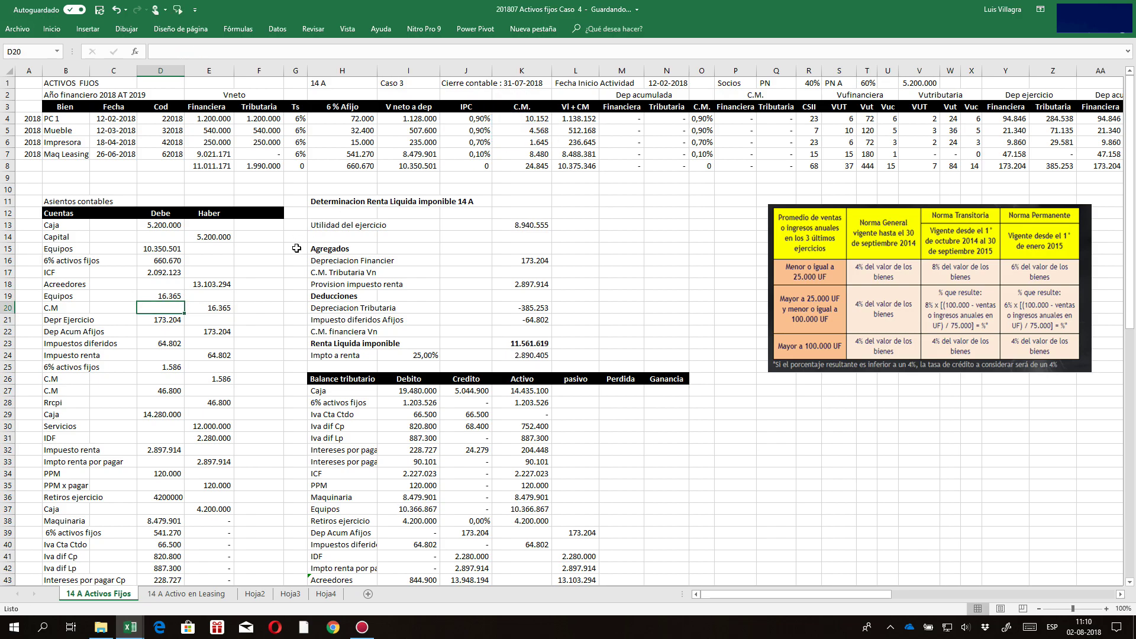
- Insert blank cells across A20:F20 above the C.M entry, shifting the journal rows below down
left_click_drag(252, 317, 255, 309)
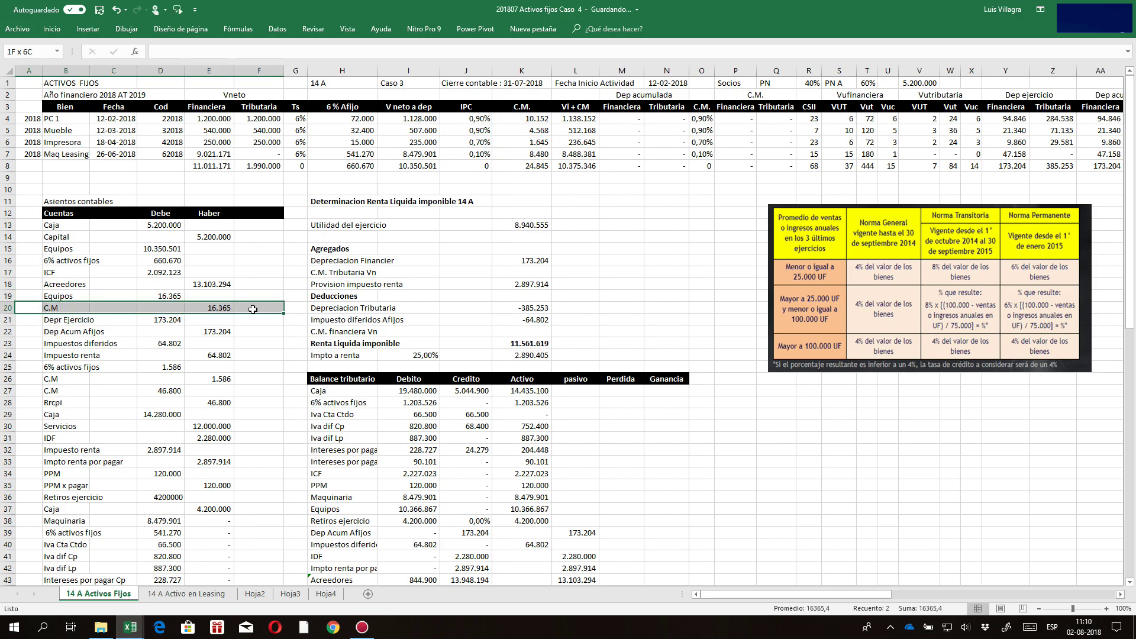
right_click(30, 307)
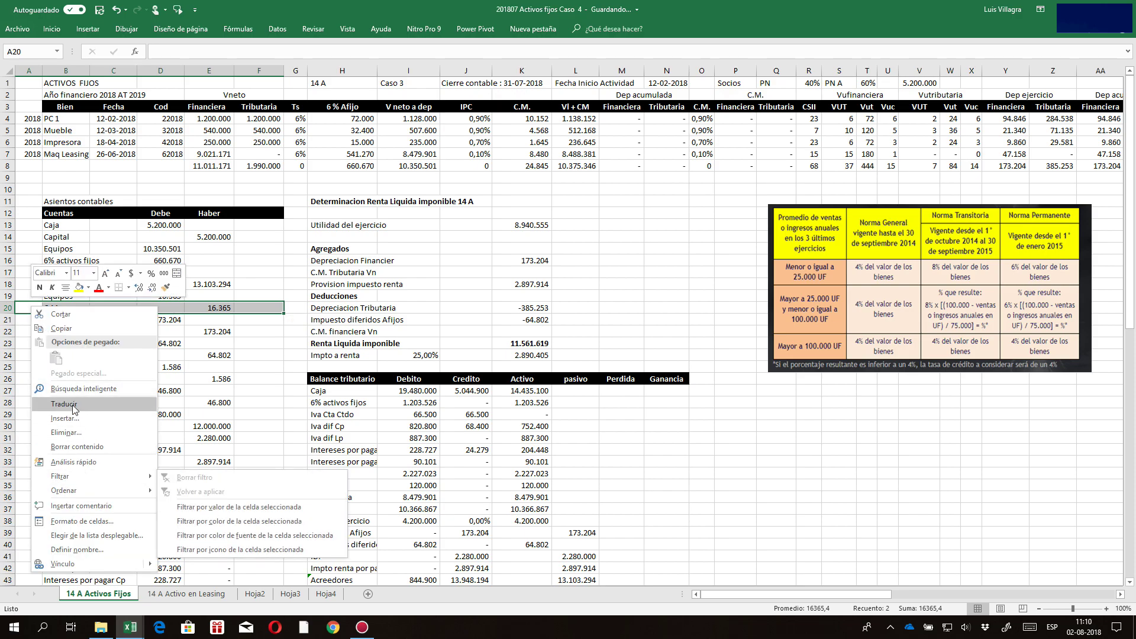
key("Escape")
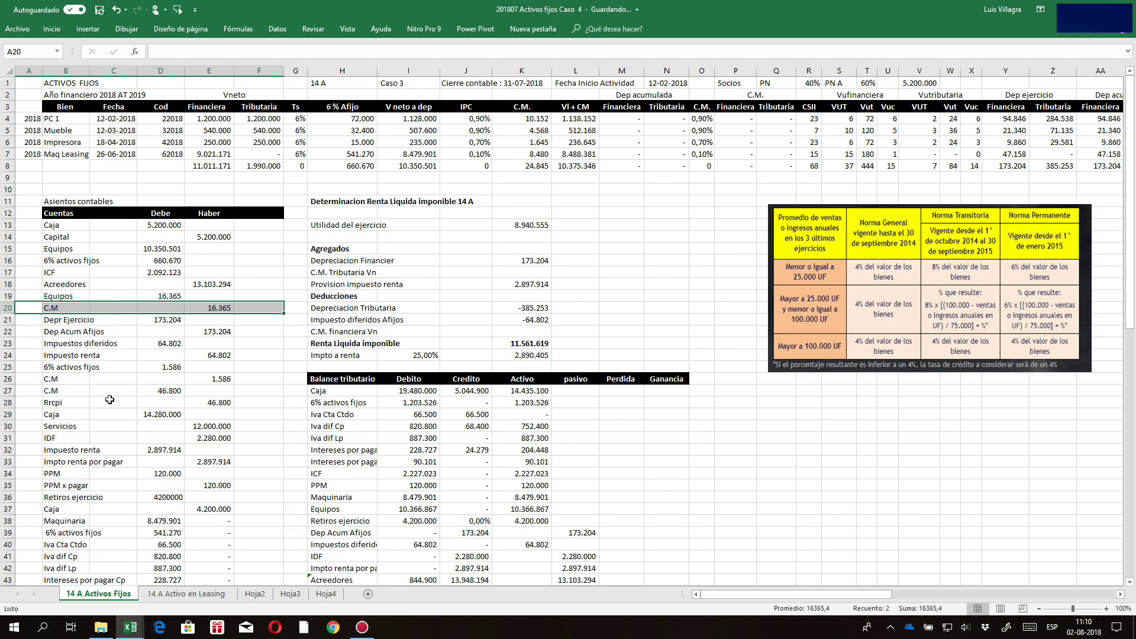
right_click(57, 309)
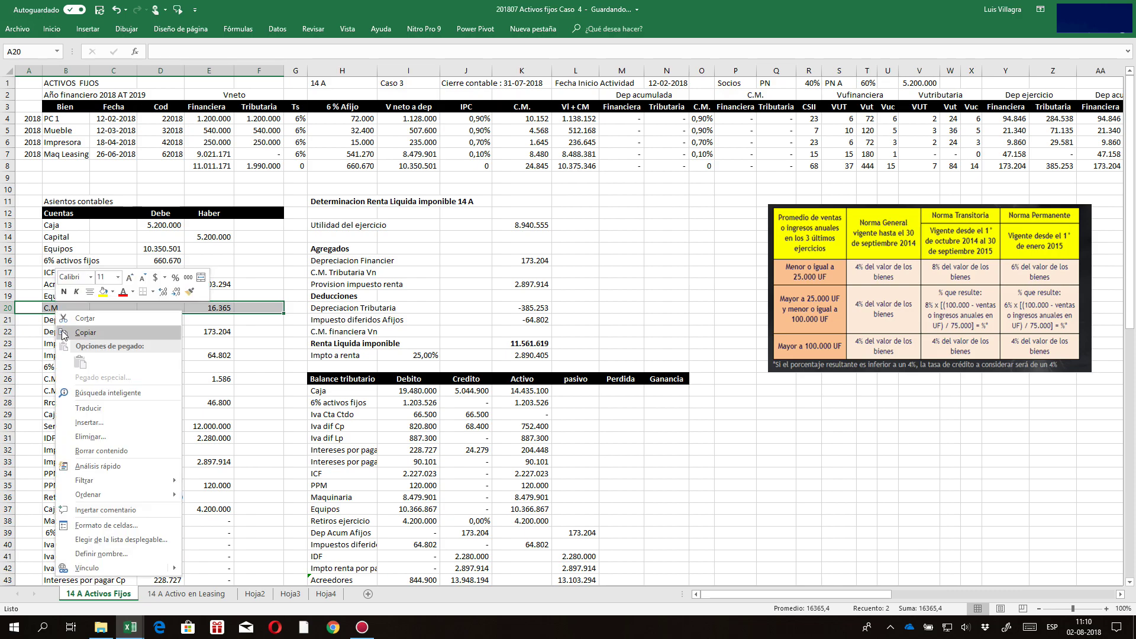
left_click(93, 425)
left_click(94, 457)
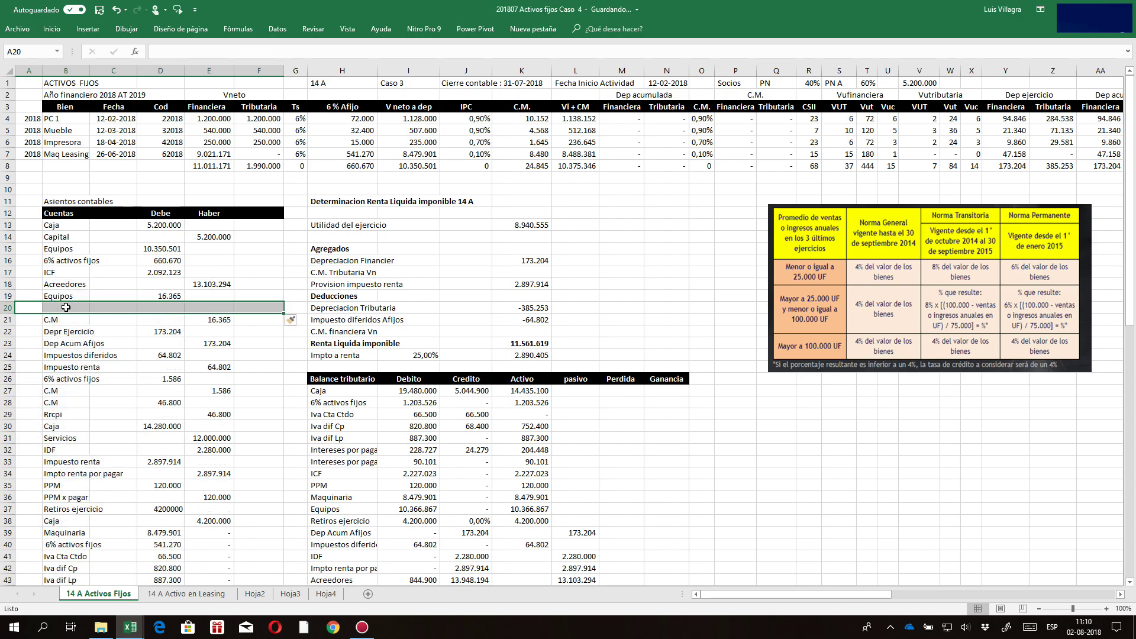
- Fill the new journal row 20 with links to the Maq Leasing name in B7 and its C.M. amount in K7 as debit
left_click(66, 307)
type("+")
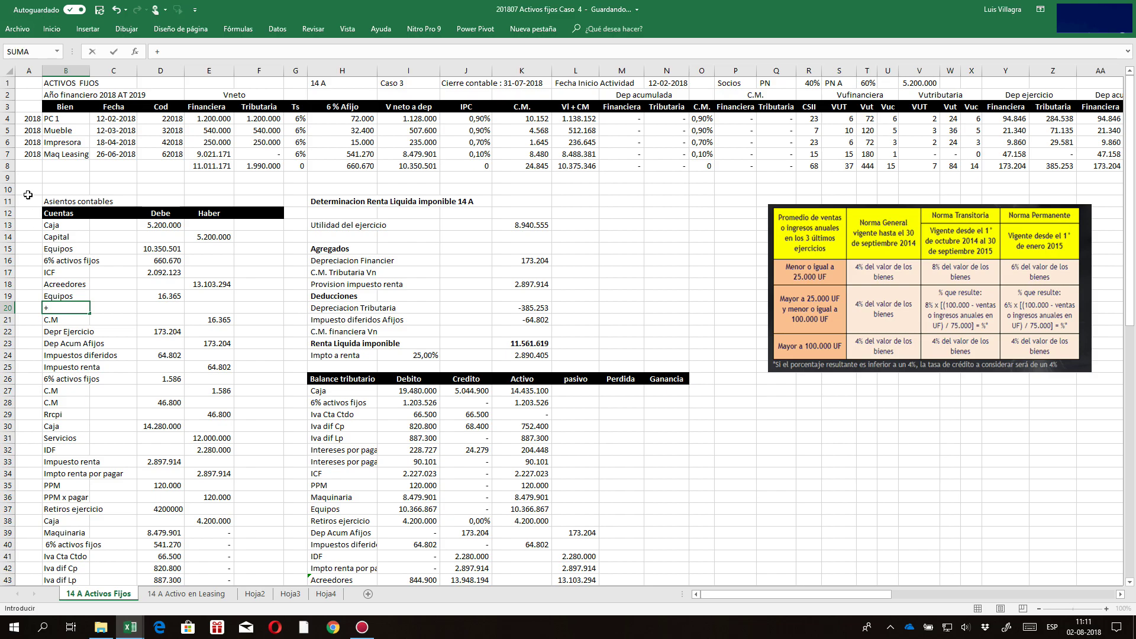
left_click(48, 152)
key("Tab")
key("Tab")
type("+")
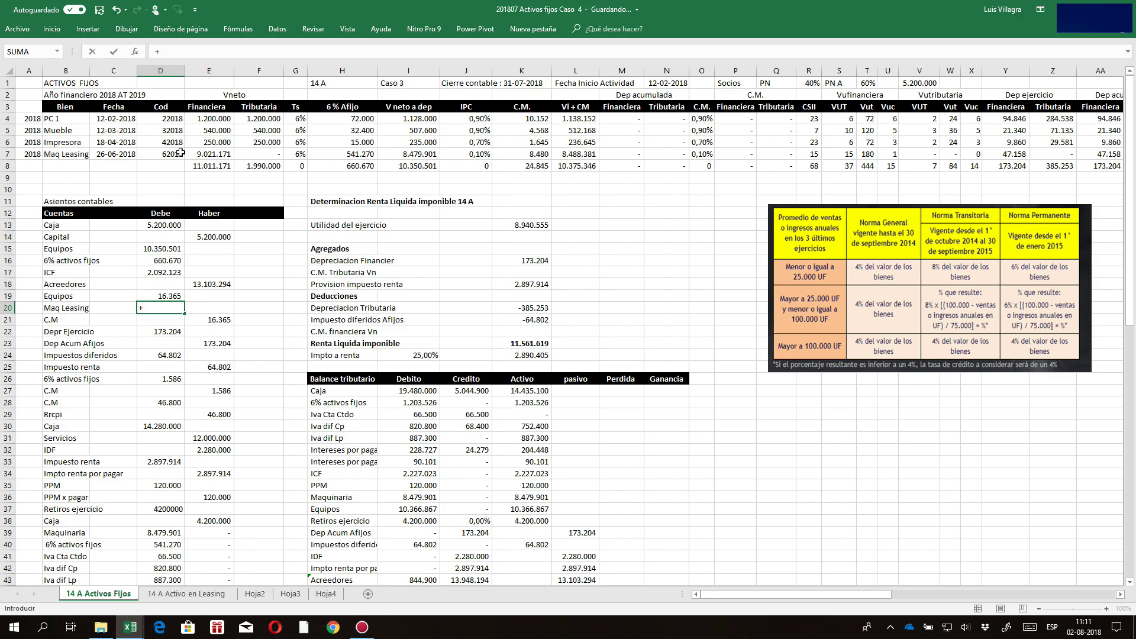
left_click(540, 154)
key("Return")
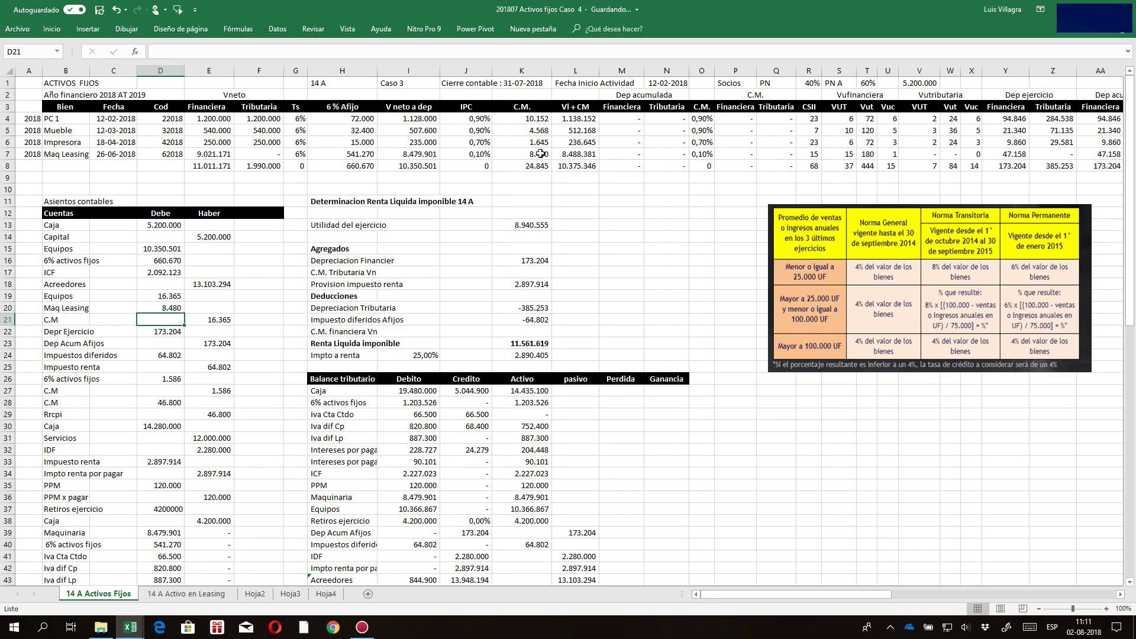
key("Right")
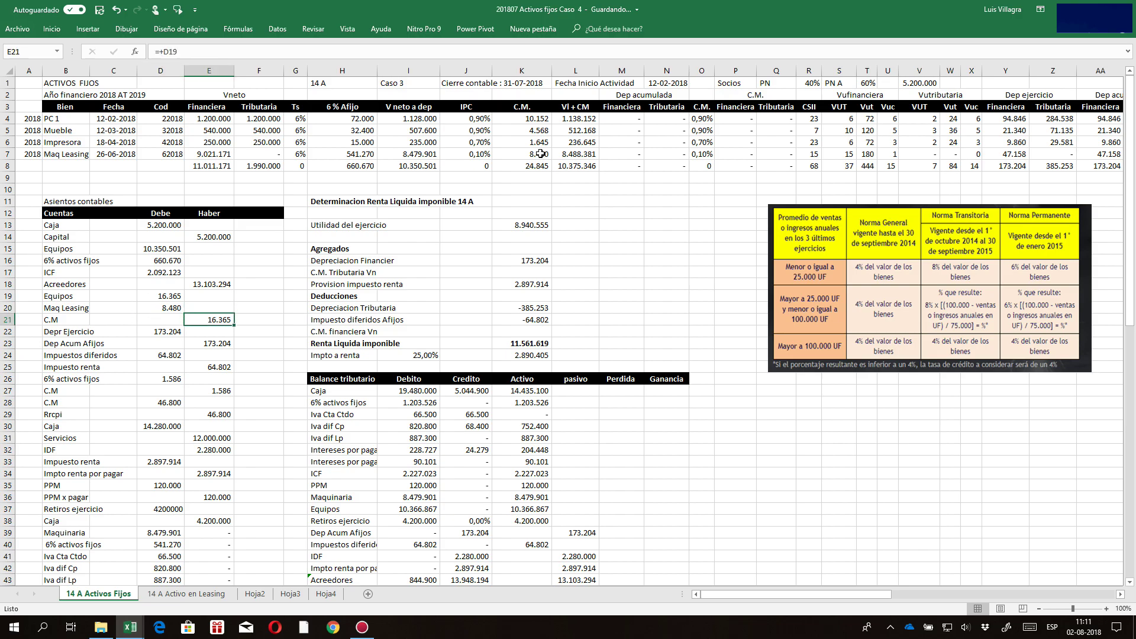
- Set the C.M credit in E21 to the sum of the Equipos and Maq Leasing debits in D19 and D20
type("+")
key("Up")
key("Up")
key("Left")
type("+")
key("Up")
key("Left")
key("Return")
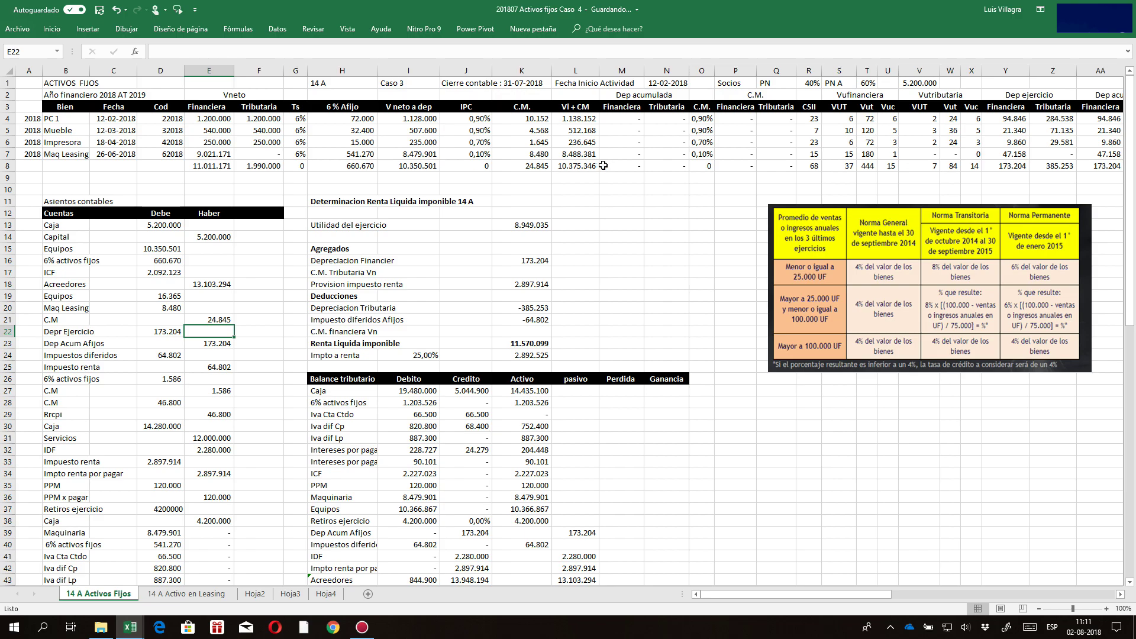
left_click_drag(43, 333, 247, 333)
right_click(61, 335)
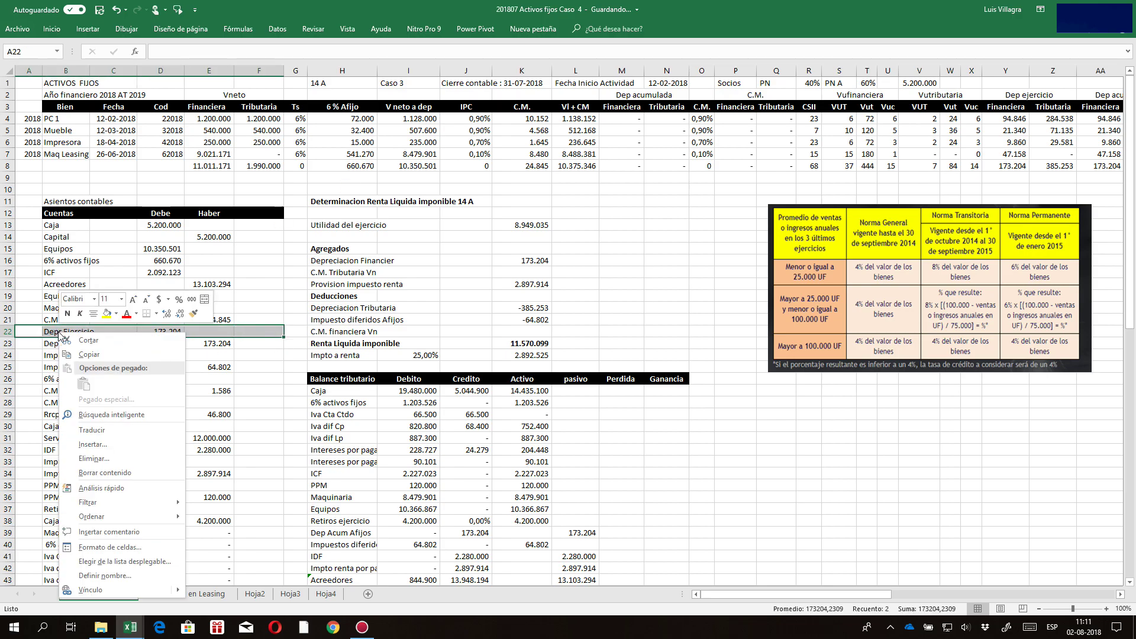
left_click(224, 343)
left_click(214, 314)
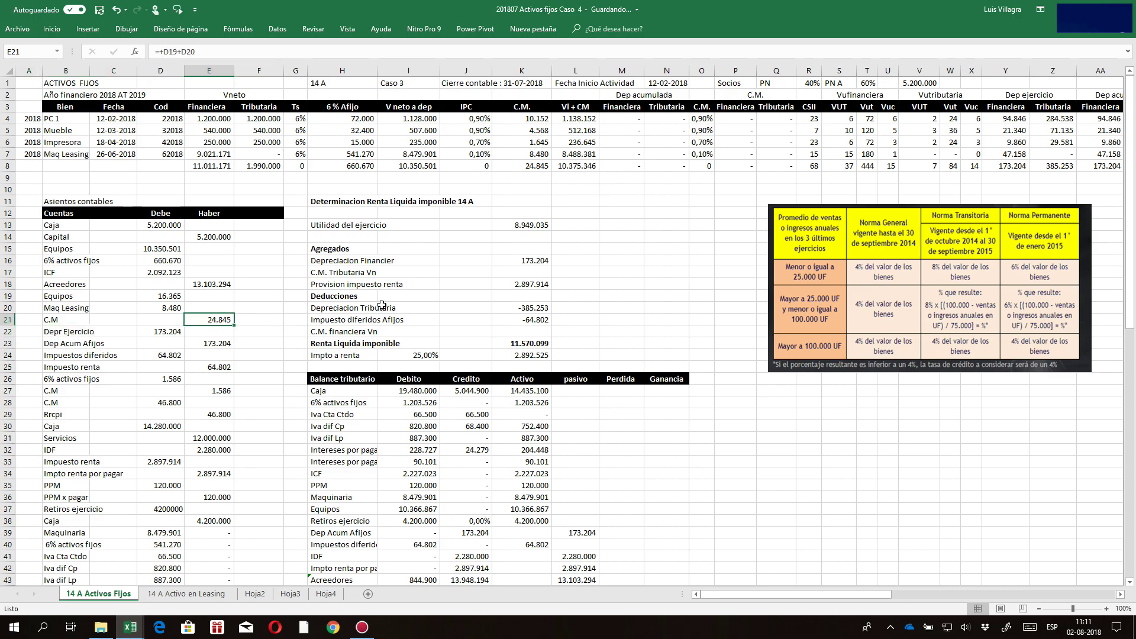
left_click(80, 333)
left_click(47, 355)
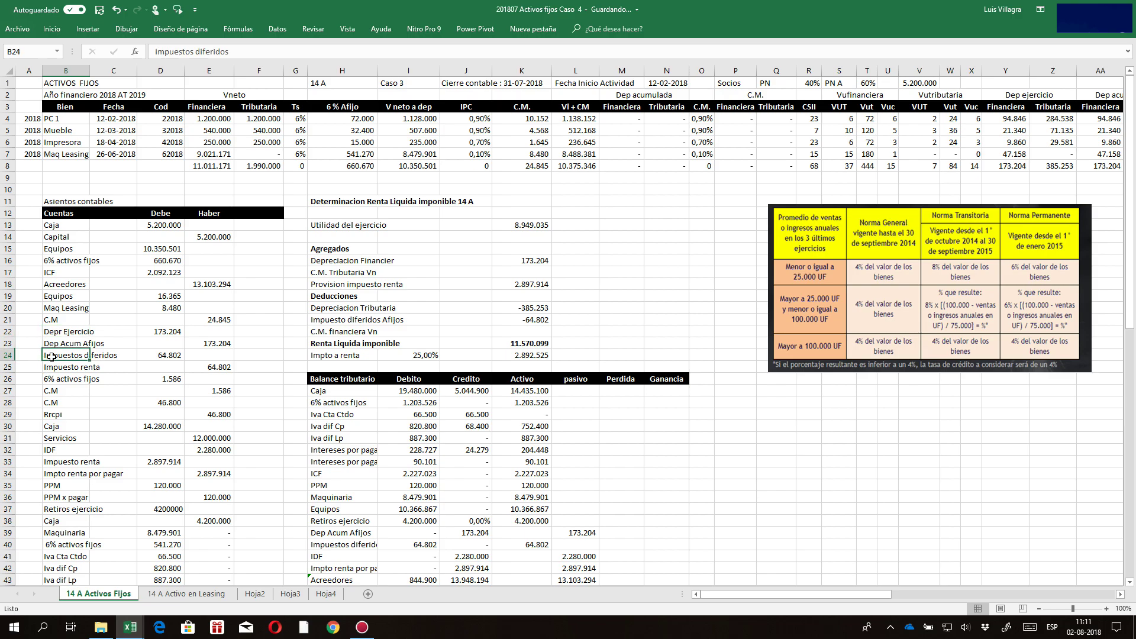
- Insert blank cells across A24:F24, shifting the journal down, and move the Dep Acum Afijos entry from row 23 to row 24
left_click_drag(22, 355, 233, 354)
right_click(232, 355)
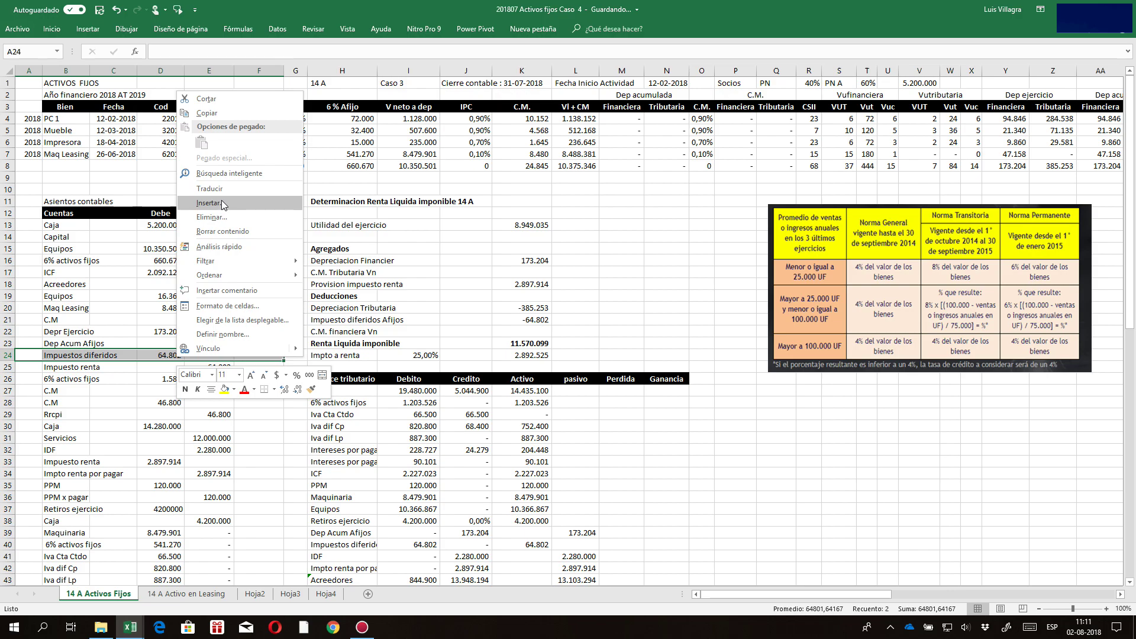
left_click(221, 201)
left_click(219, 234)
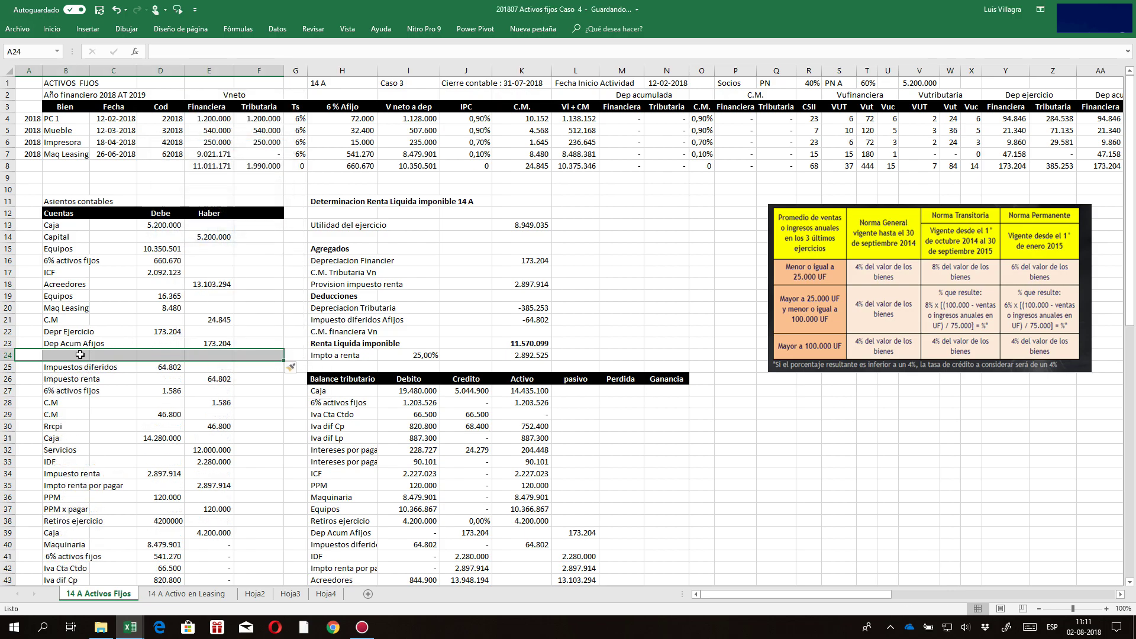
left_click(69, 353)
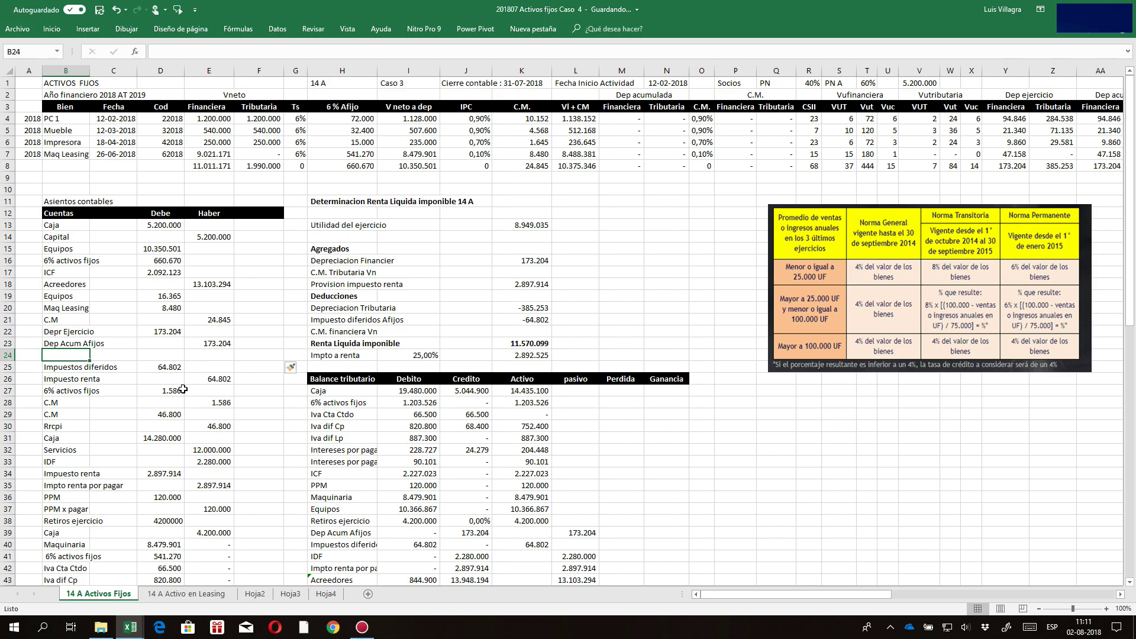
left_click_drag(60, 343, 218, 358)
- Label the emptied journal row in B23 "Dep ejercicio Leasing"
left_click(70, 341)
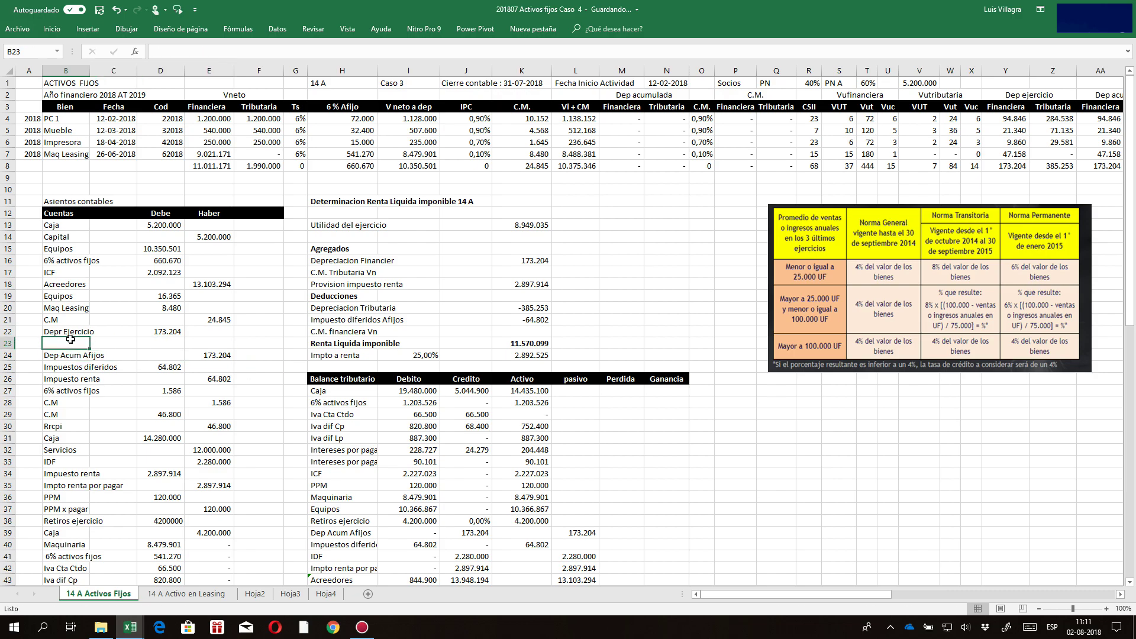
type("Dep")
key("BackSpace")
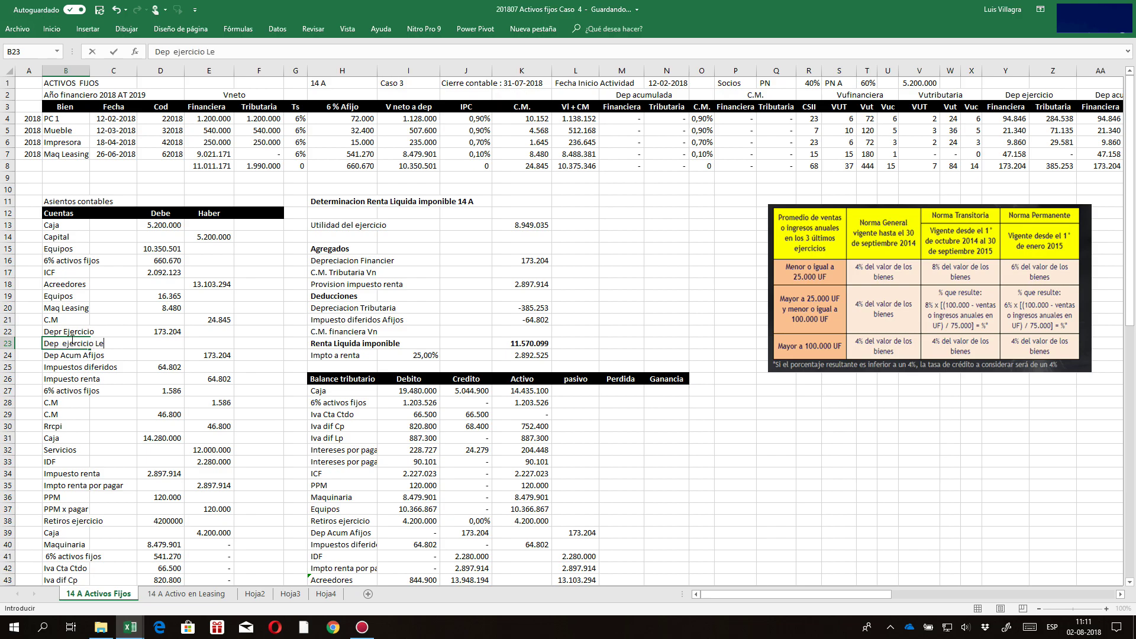
key("Up")
- Enter the sum of the financial depreciation in Y4:Y6 as the debit in D23
key("Right")
key("Right")
key("Down")
type("+")
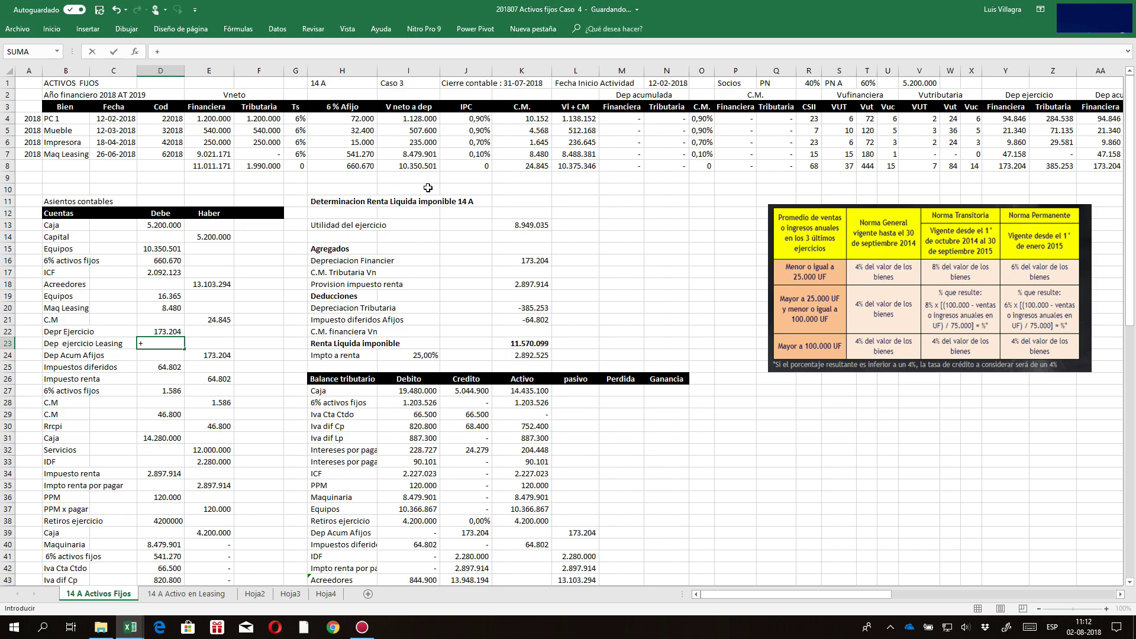
type("su")
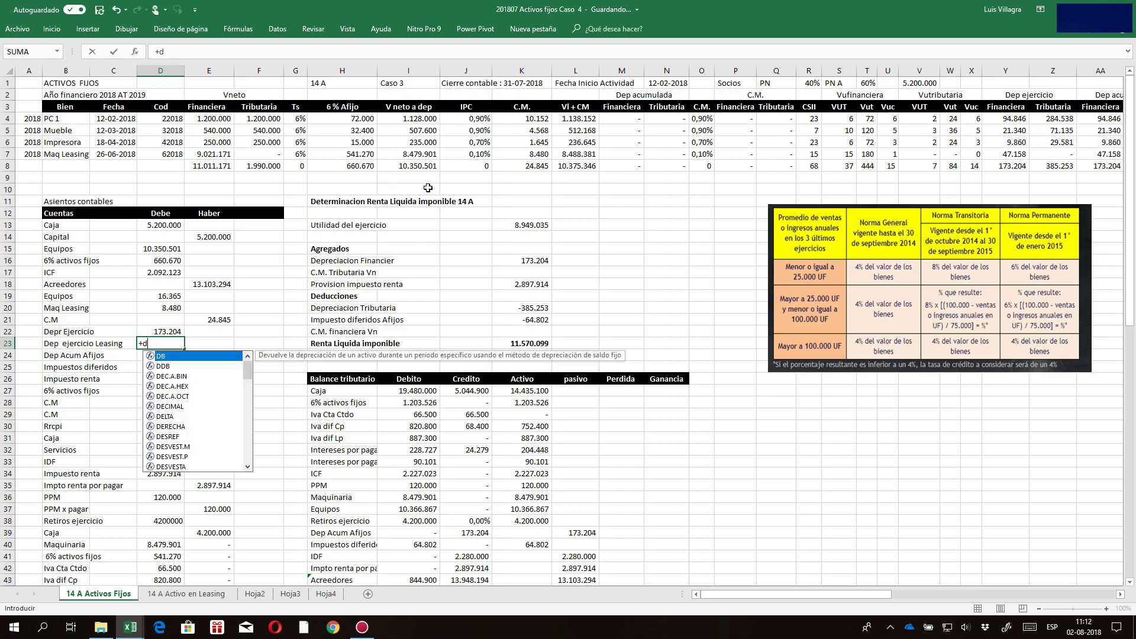
type("ma(")
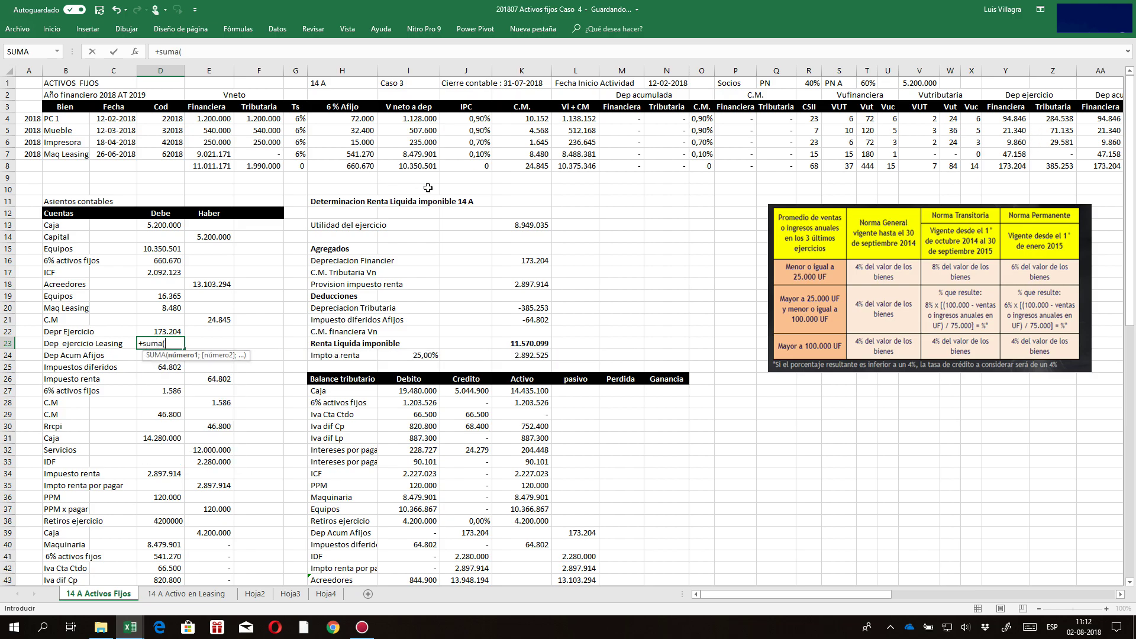
left_click_drag(1001, 117, 1001, 141)
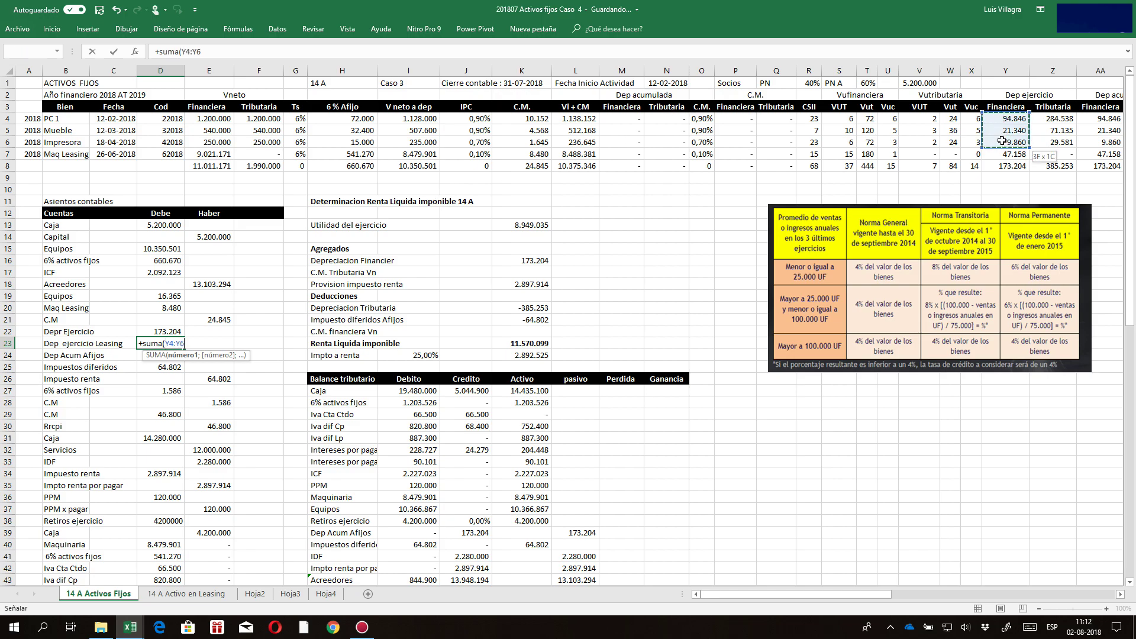
key("Return")
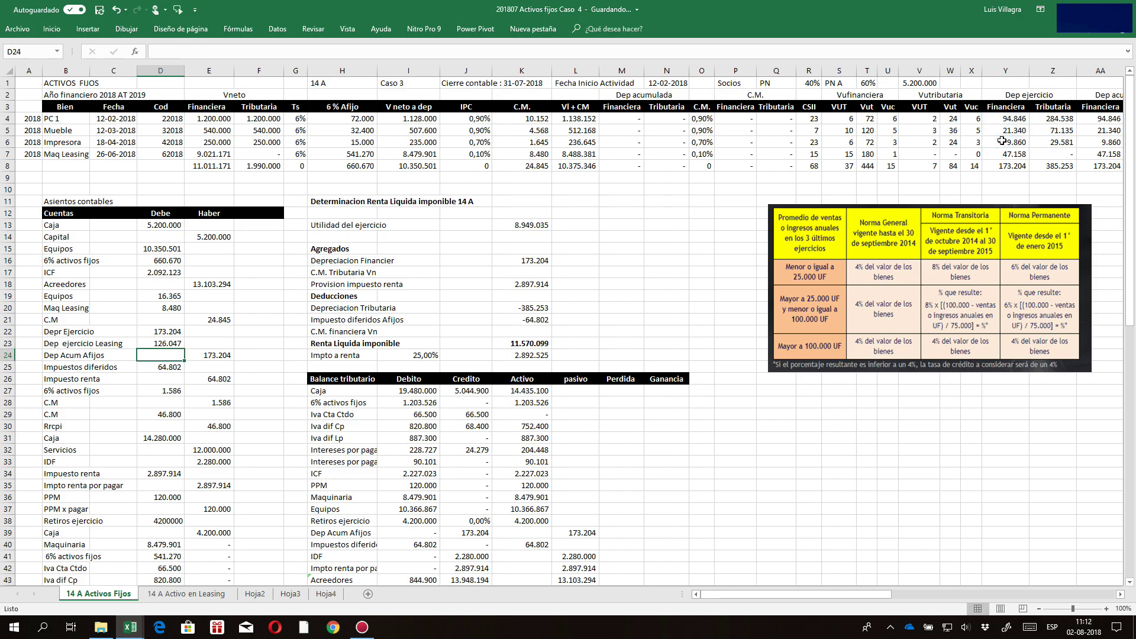
- Enter a link to the leased machine's financial depreciation in Y7 in the debit cell D24
type("+")
left_click(1011, 155)
key("Return")
- Link the Dep ejercicio Leasing debit in D23 to Y7 and clear the debit in D24
key("Up")
key("Up")
key("Down")
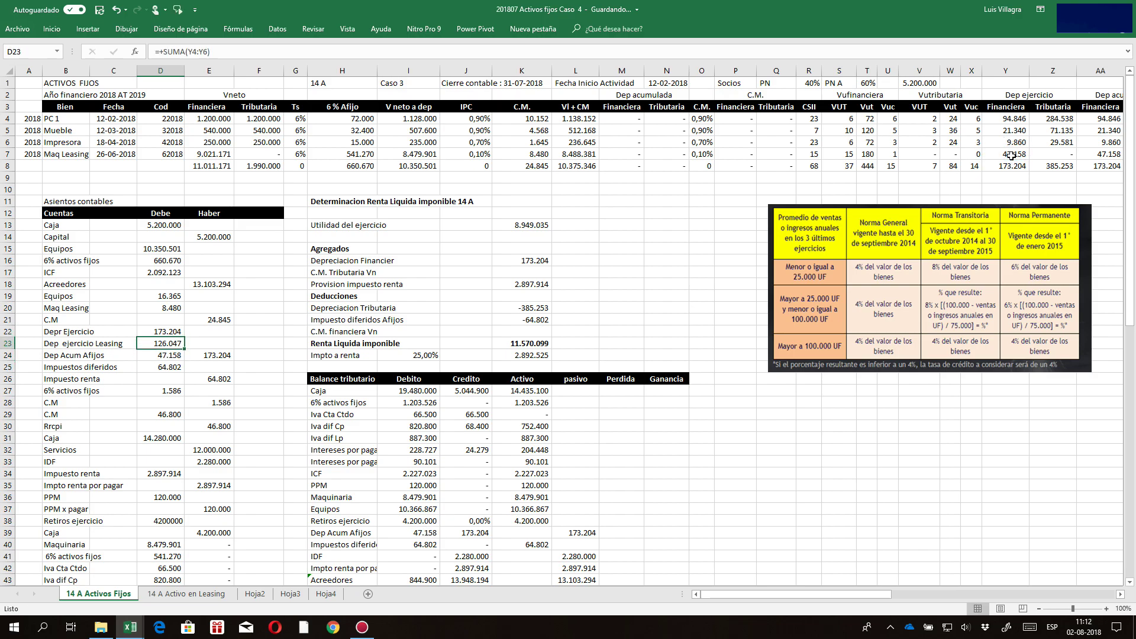
type("+")
left_click(1011, 155)
key("Return")
key("Delete")
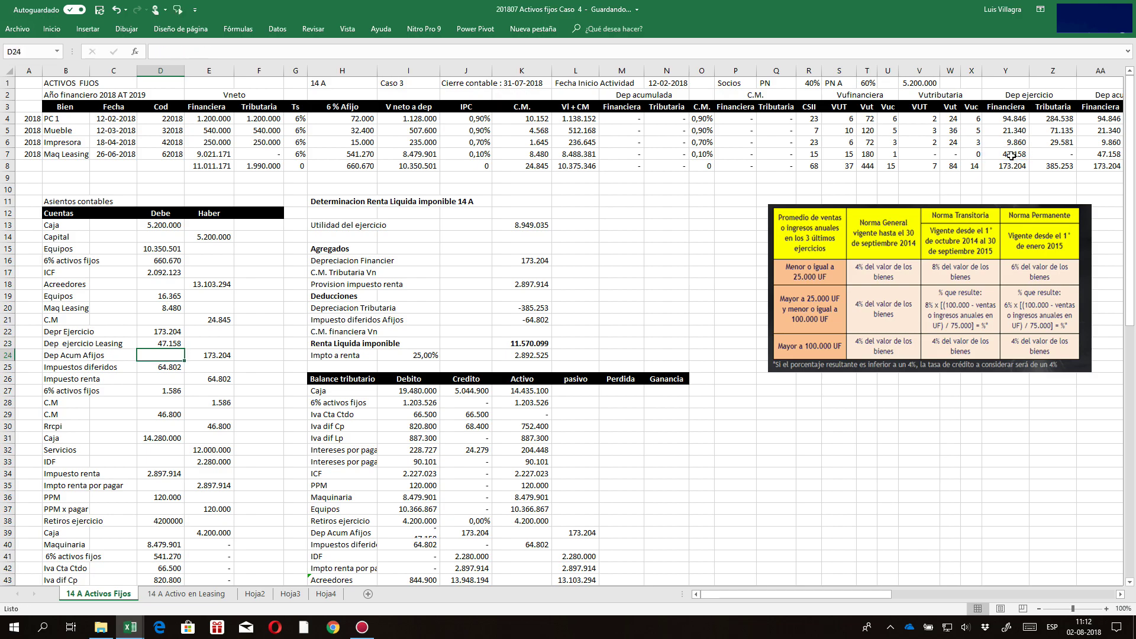
- Set the Dep Acum Afijos credit in E24 to the sum of the two depreciation debits in D22 and D23
key("Right")
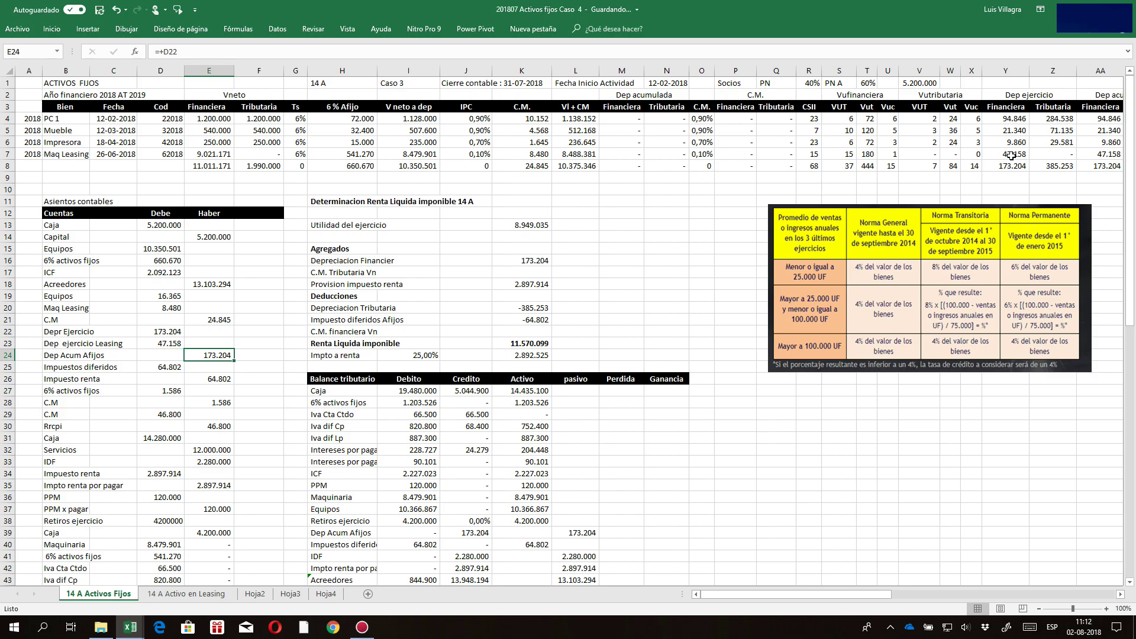
type("+")
key("Up")
key("Up")
key("Left")
type("+")
key("Up")
key("Left")
key("Return")
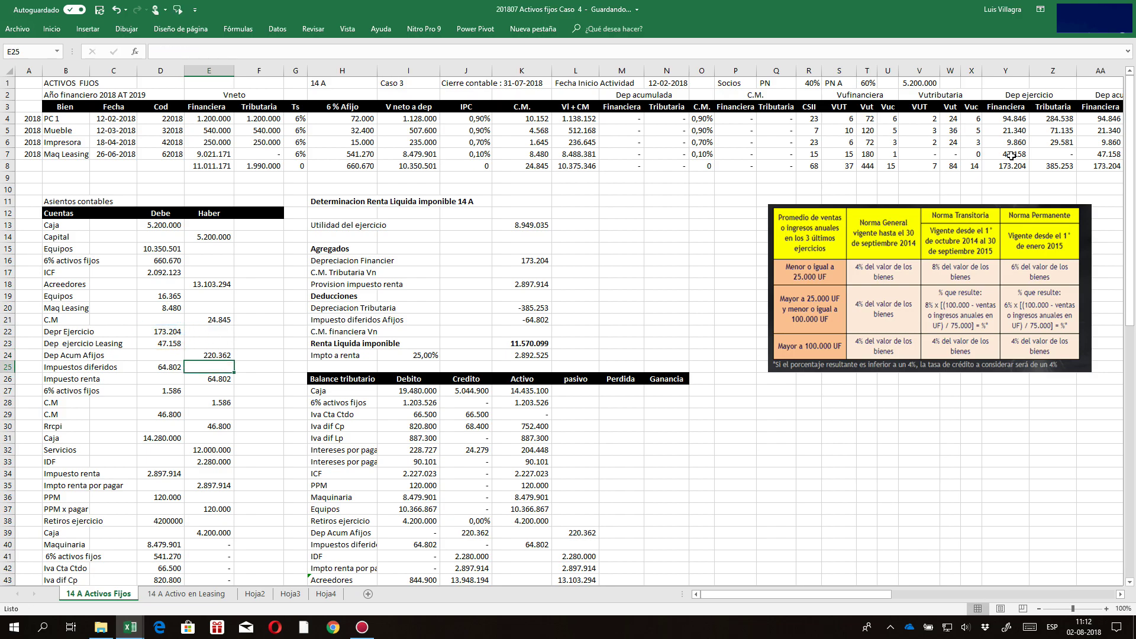
- Insert blank cells across G51:O51 above the leasing interest line of the balance, shifting the cells below down
left_click(701, 426)
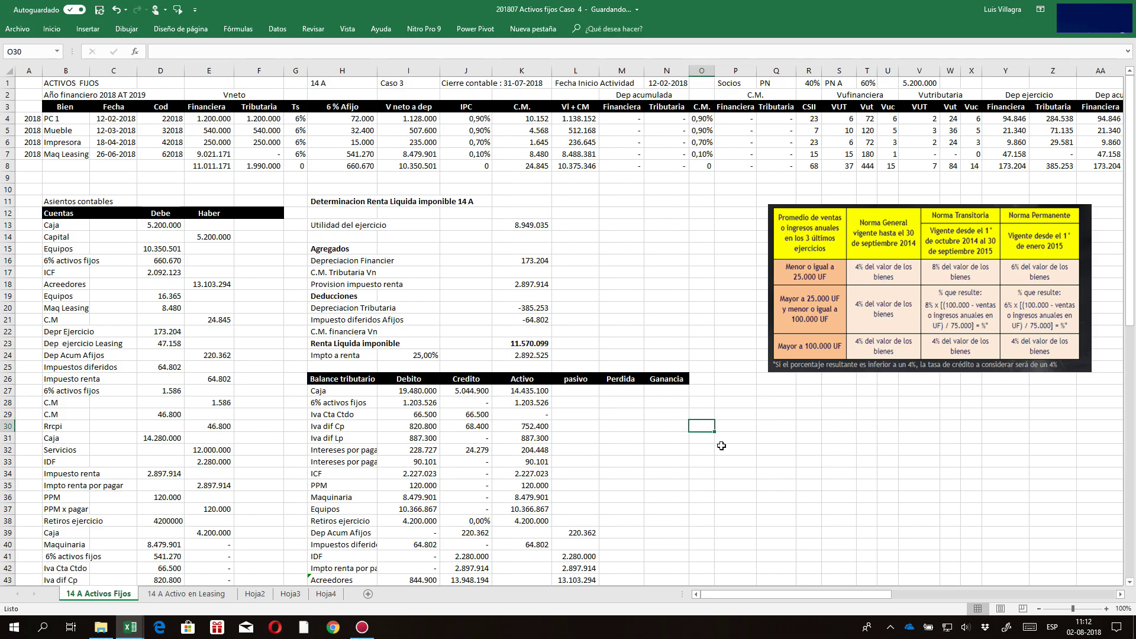
scroll(722, 446, "down", 10)
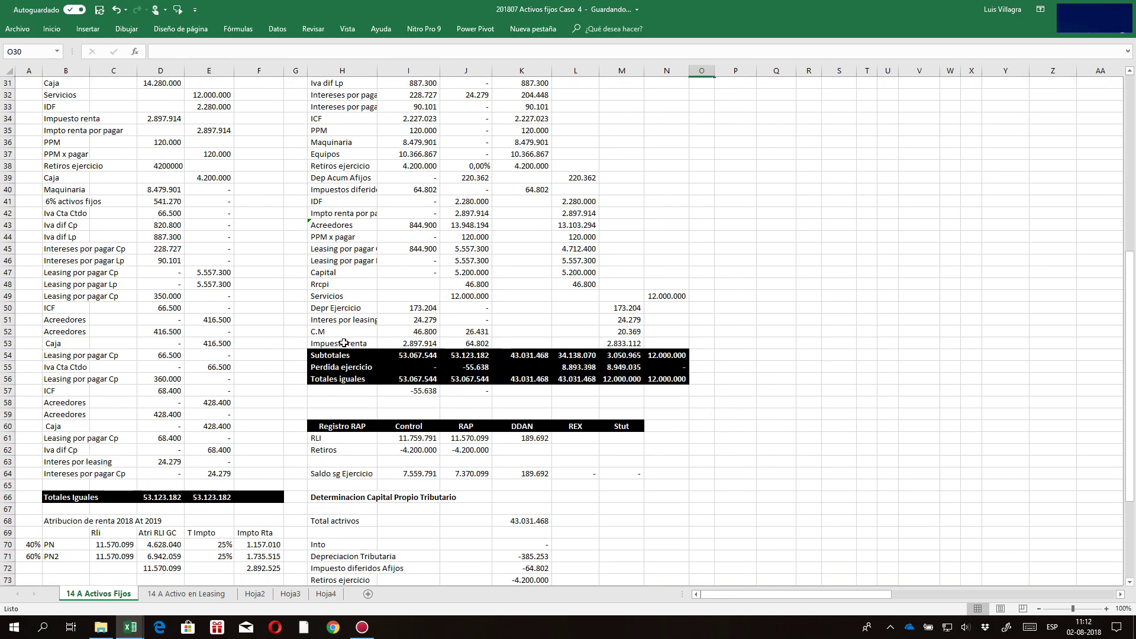
left_click(323, 321)
left_click_drag(300, 322, 694, 318)
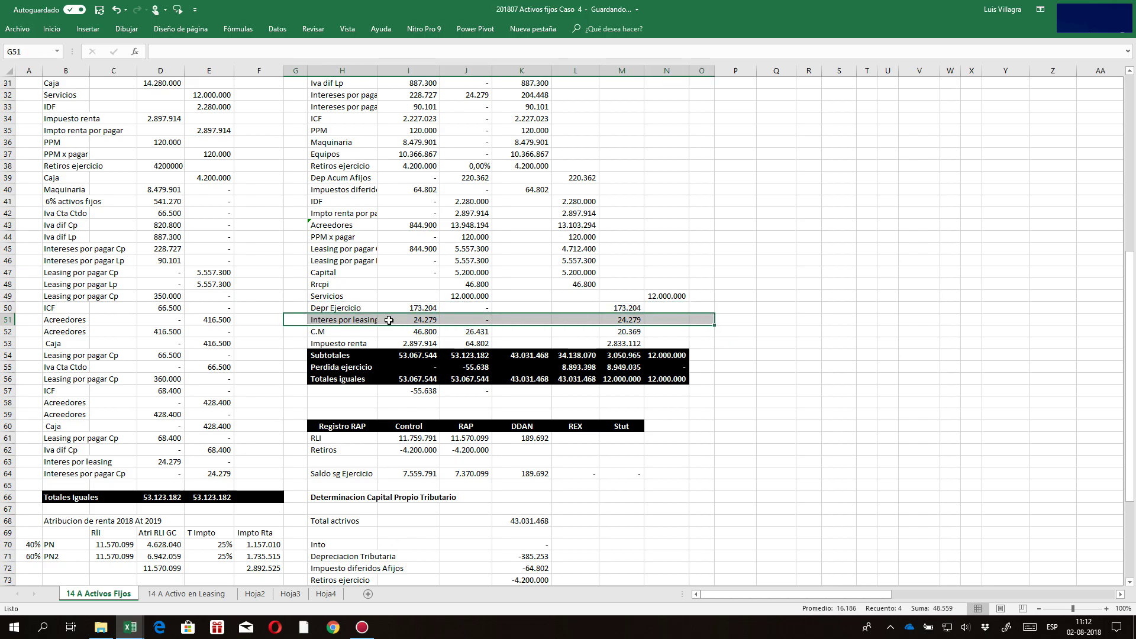
right_click(388, 322)
left_click(423, 418)
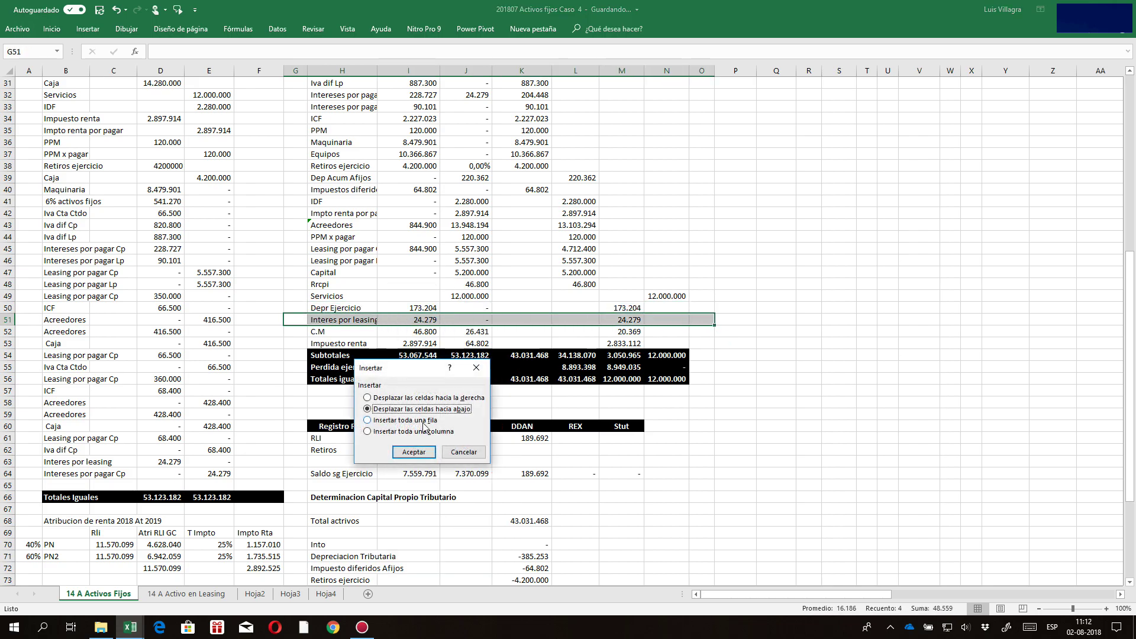
left_click(413, 452)
- Enter a link to the journal account name in B63 as the label of the new balance row in H51
left_click(334, 320)
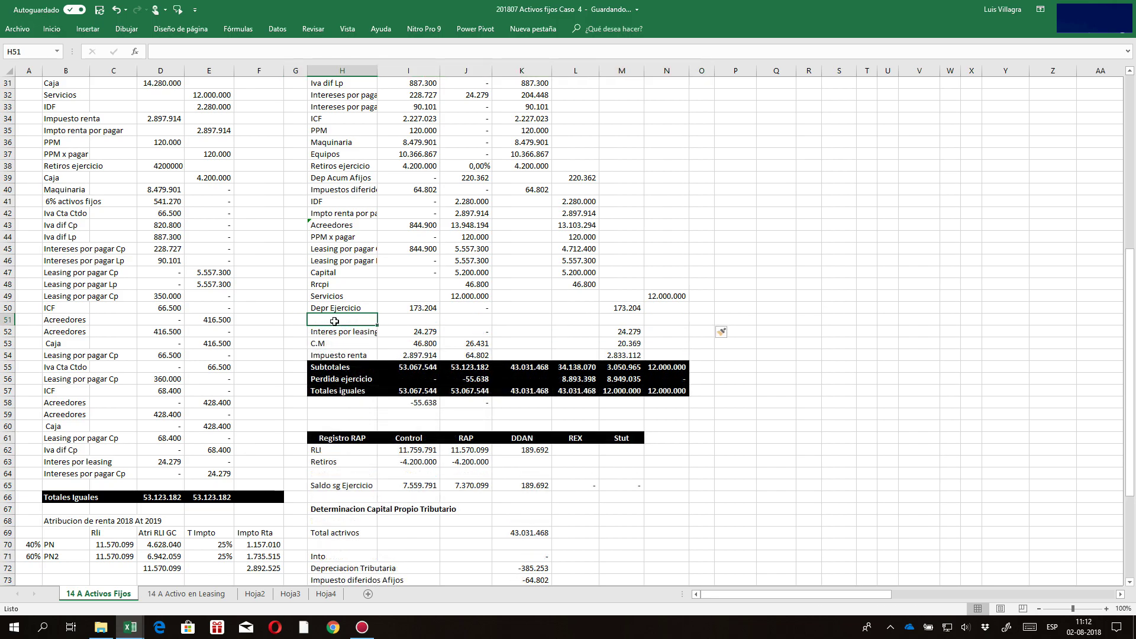
type("+")
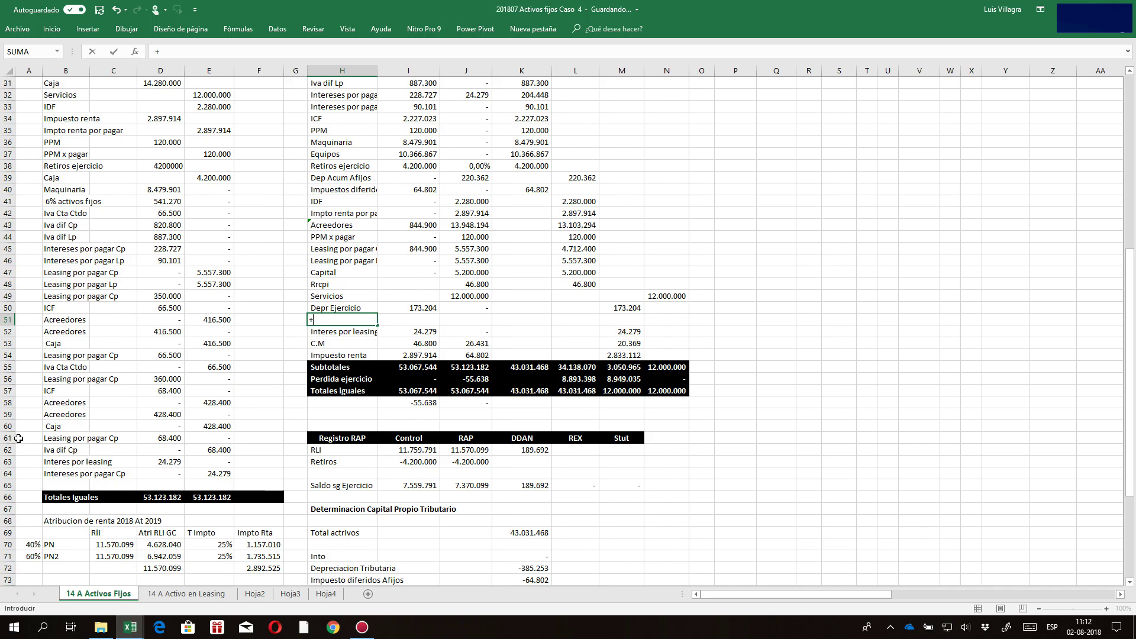
left_click(74, 460)
left_click(362, 627)
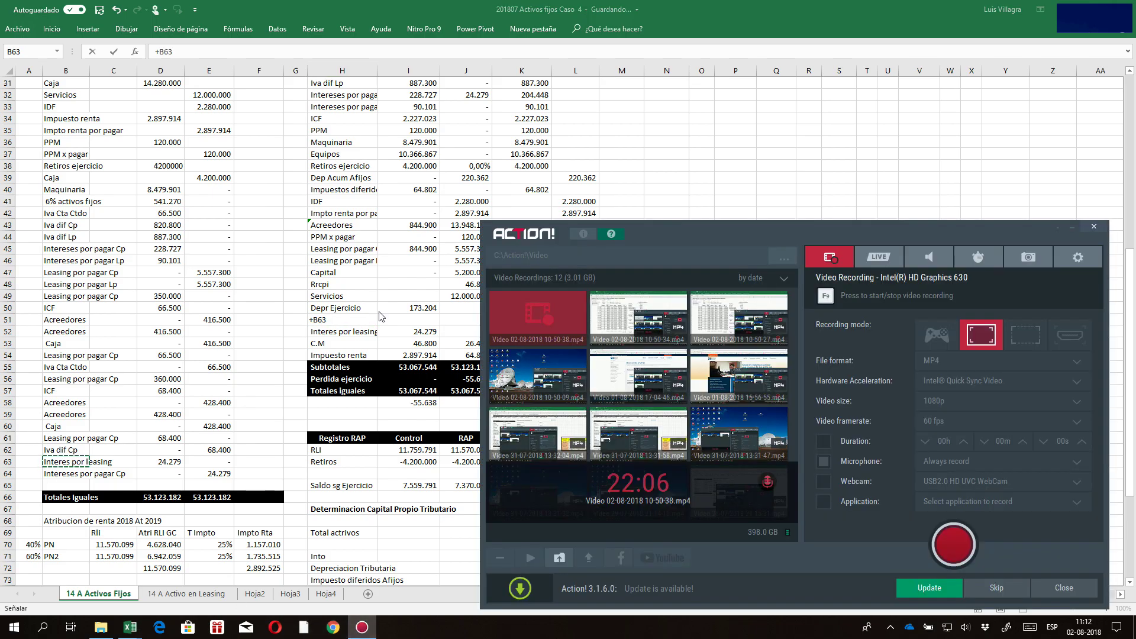